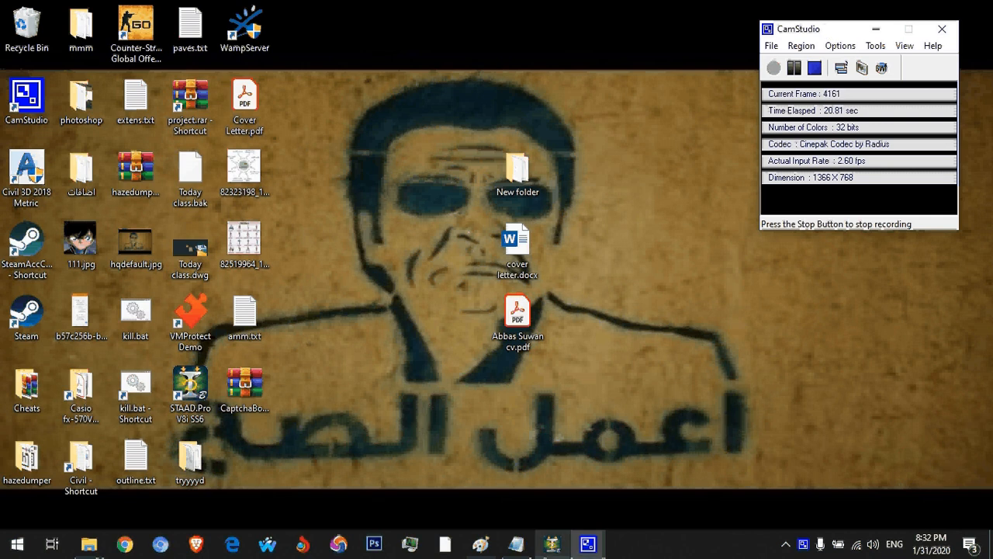
- In STAAD.Pro, create a new Space project named proj2 in meters and kilonewtons, starting with Add Beam
left_click(552, 543)
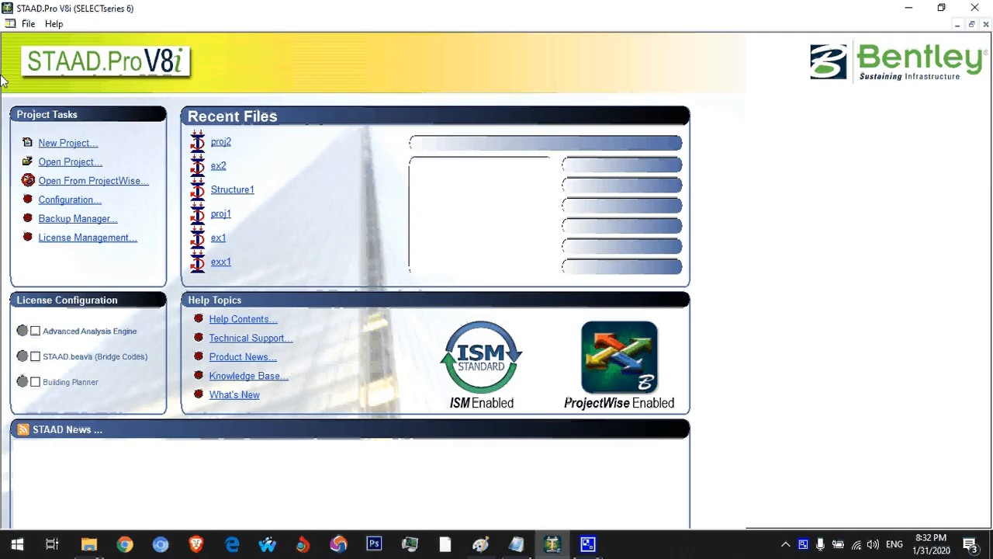
left_click(42, 142)
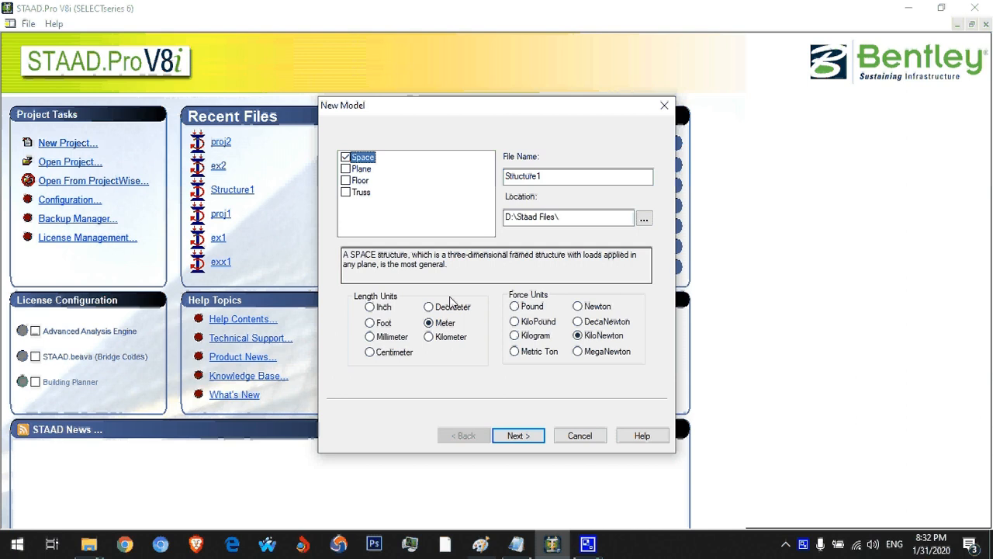
double_click(554, 177)
type("proj2")
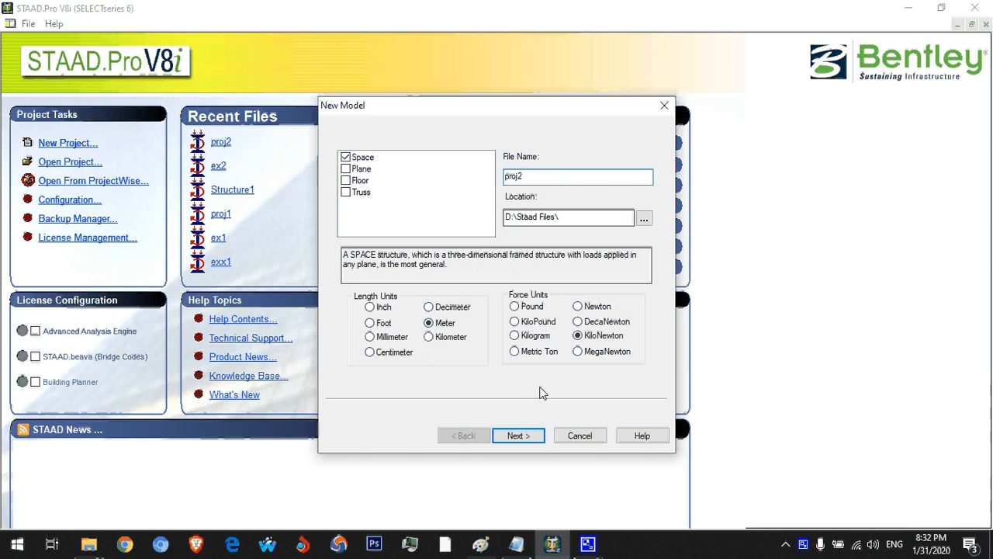
left_click(519, 436)
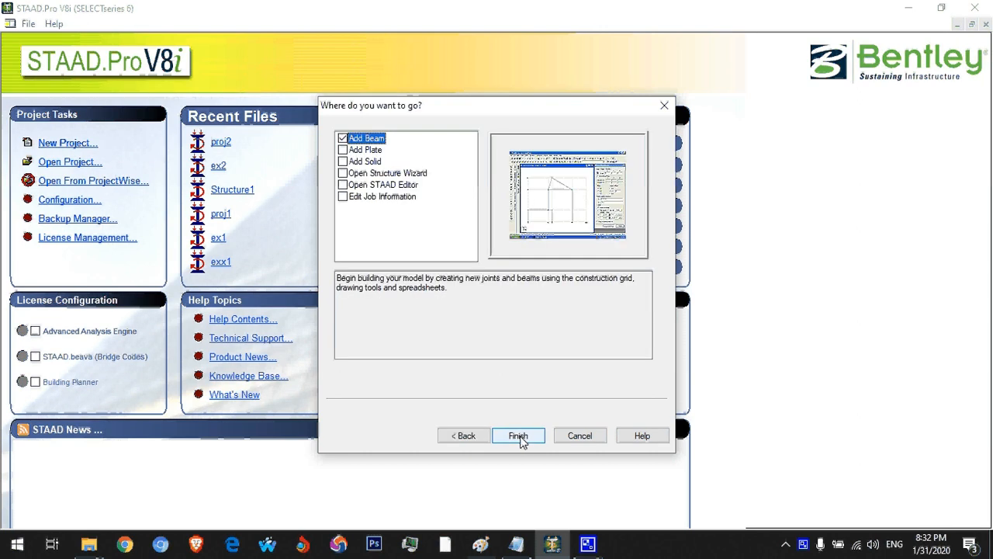
left_click(518, 436)
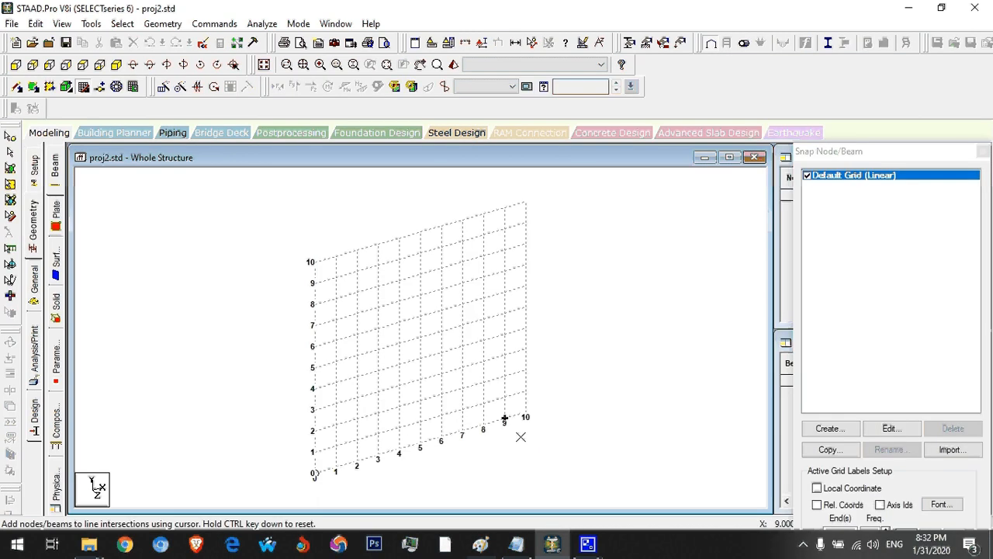
- Set the model to front view and examine the steel frame's dimensions and supports in the Paint drawing
left_click(16, 66)
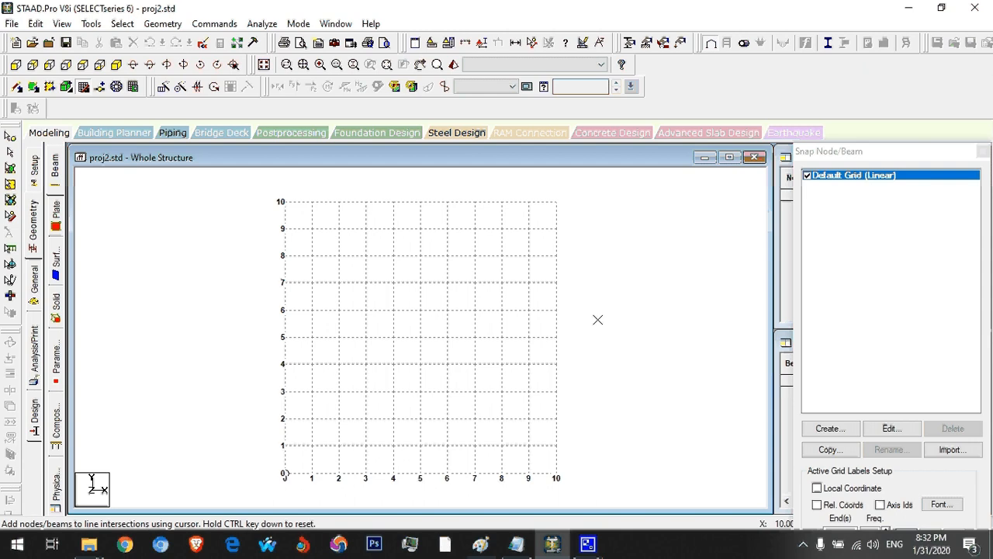
key("XF86RFKill")
left_click(481, 544)
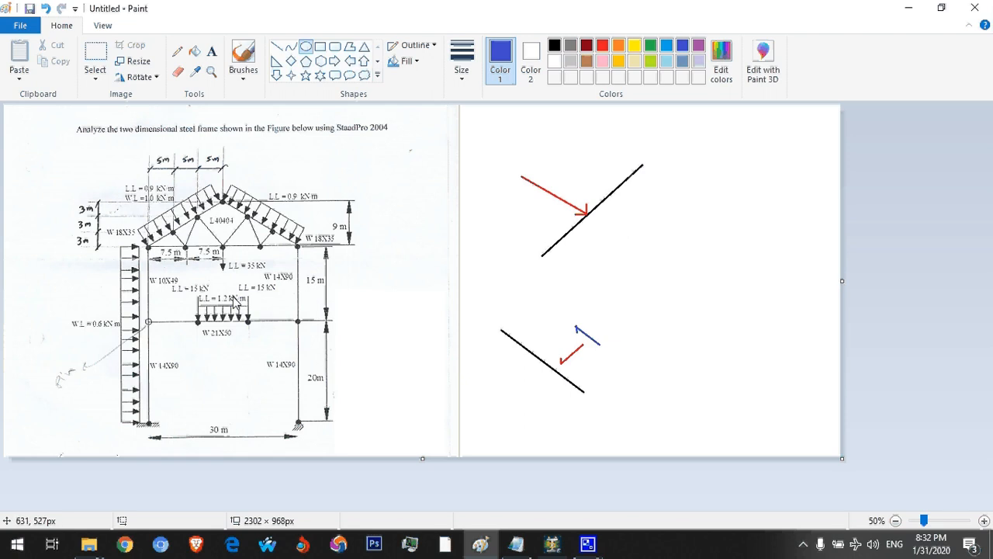
scroll(237, 350, "up", 1, "ctrl")
mouse_move(988, 279)
left_mouse_down()
mouse_move(991, 476)
mouse_move(990, 322)
mouse_move(990, 356)
left_mouse_up()
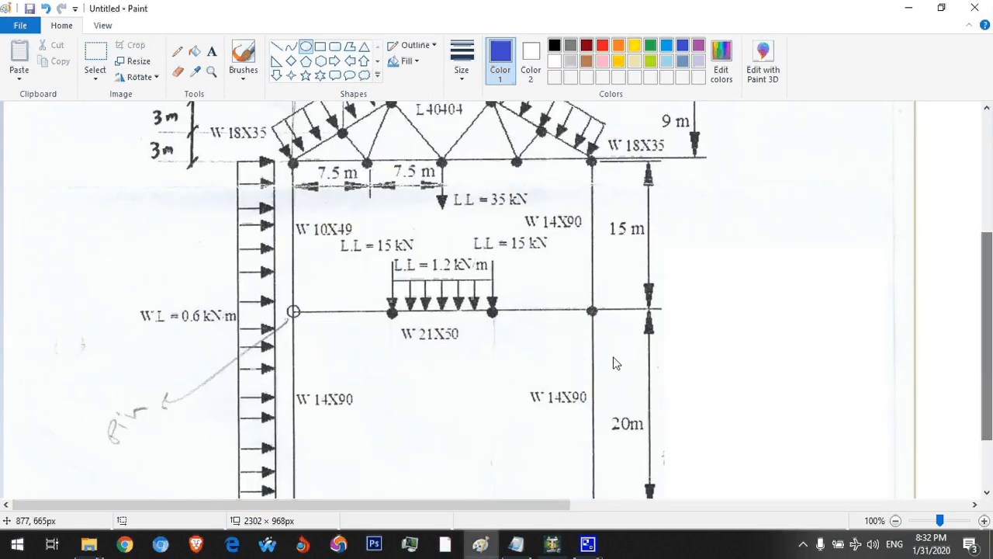
scroll(590, 357, "down", 1, "ctrl")
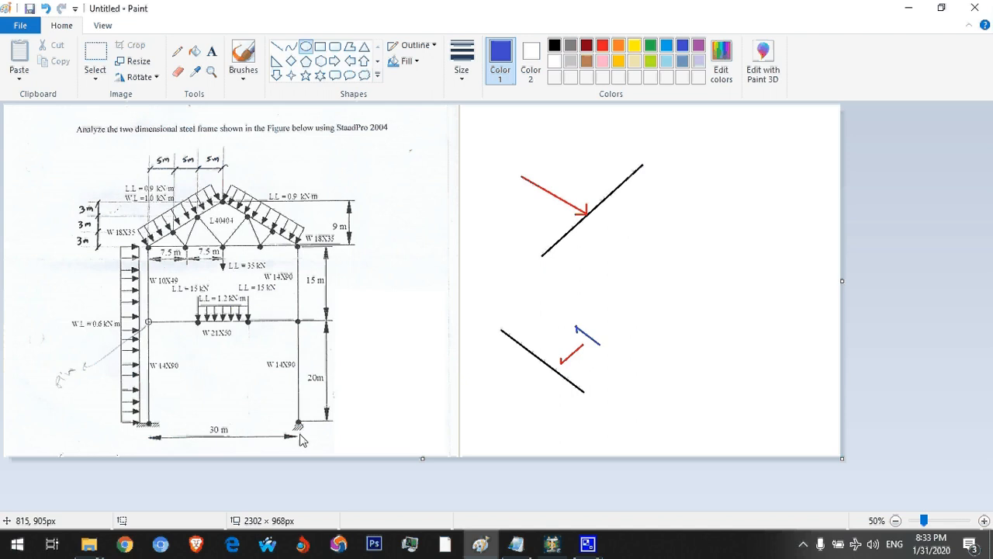
key("alt+Tab")
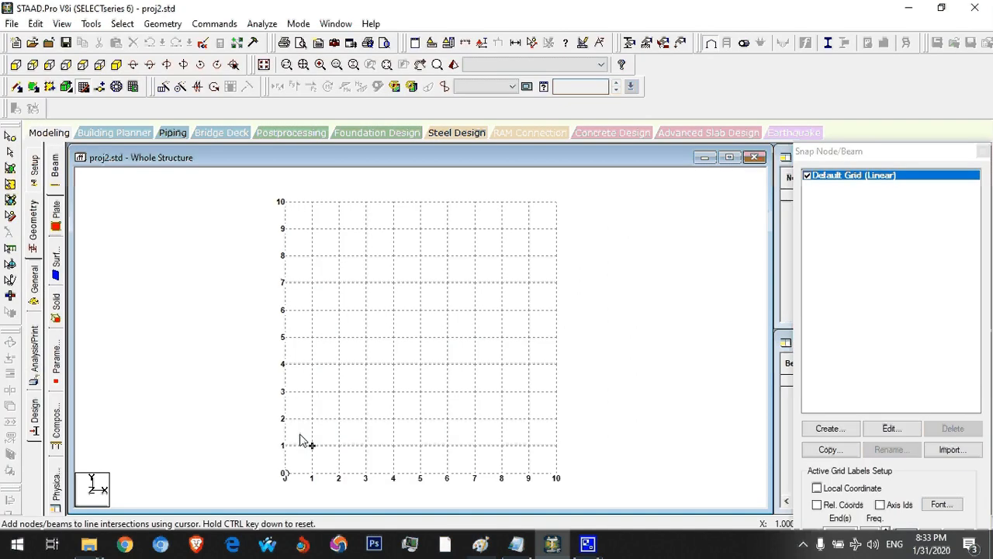
- Start a new irregular grid in the X-Y plane and enter 0 as its first relative X gridline distance
left_click(826, 429)
left_click(643, 178)
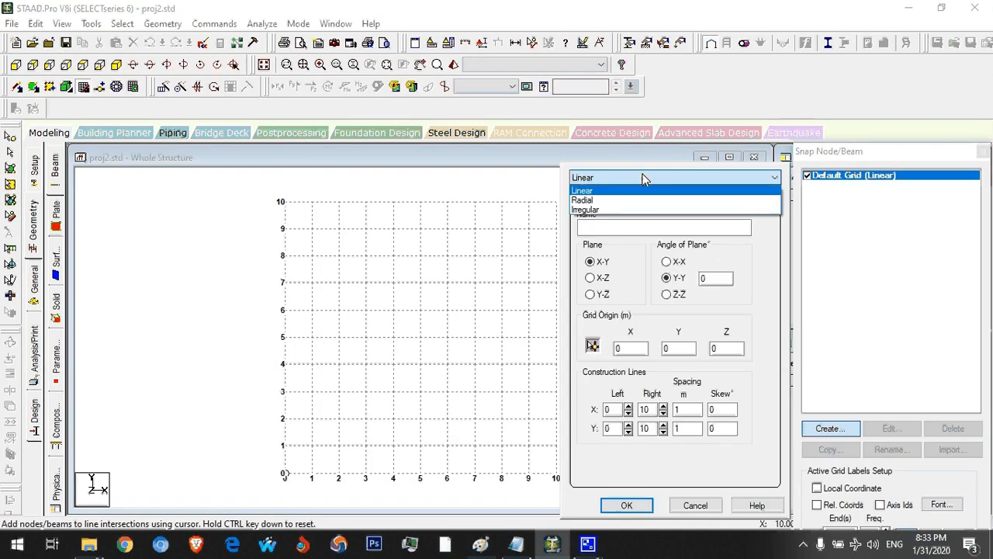
left_click(625, 210)
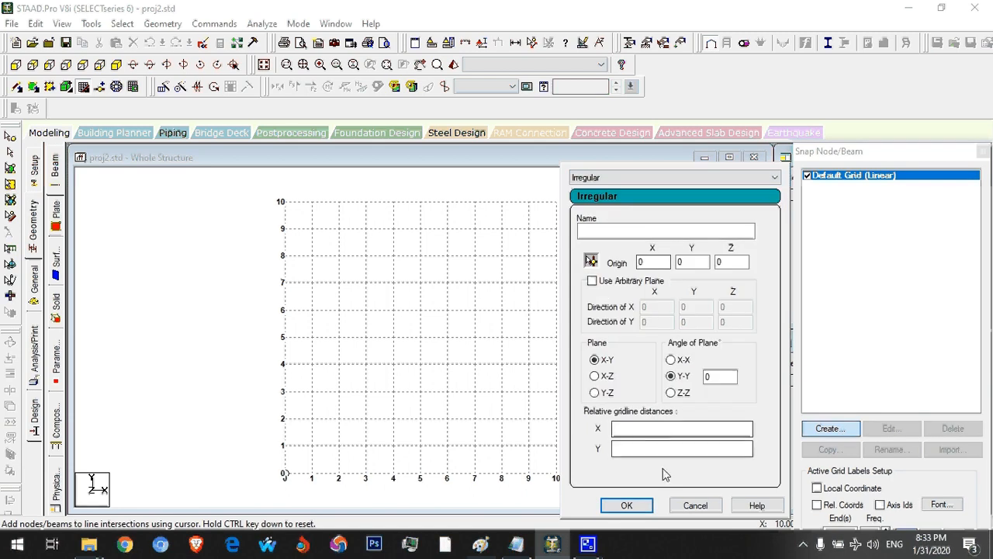
left_click(659, 429)
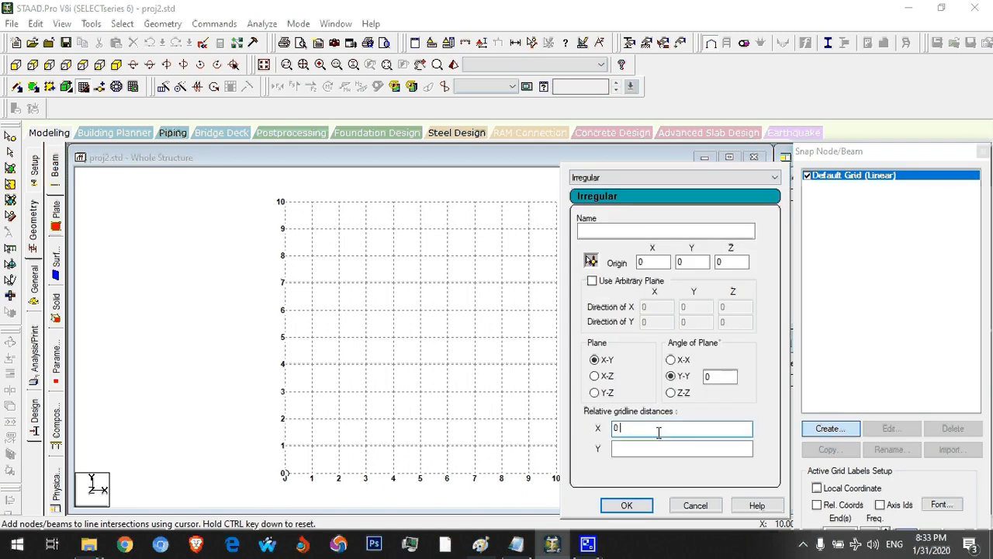
key("alt+Tab")
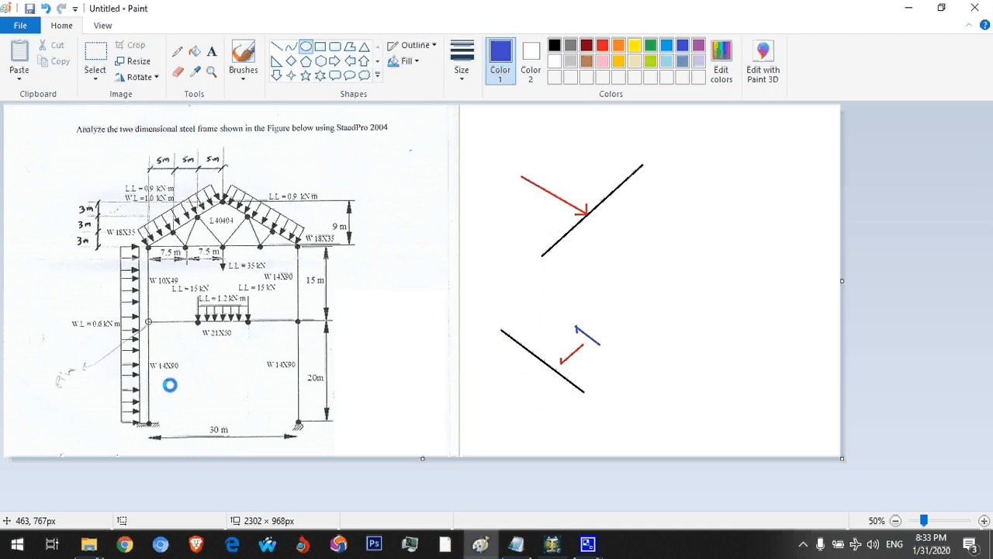
key("alt+Tab")
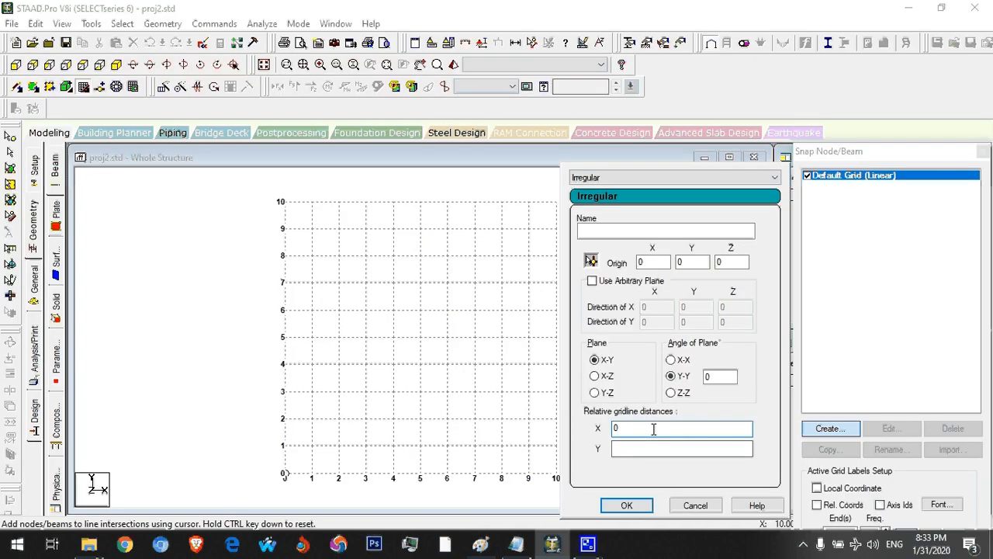
- Circle the middle node of the truss's bottom chord in red on the Paint drawing and undo the mark
key("alt+Tab")
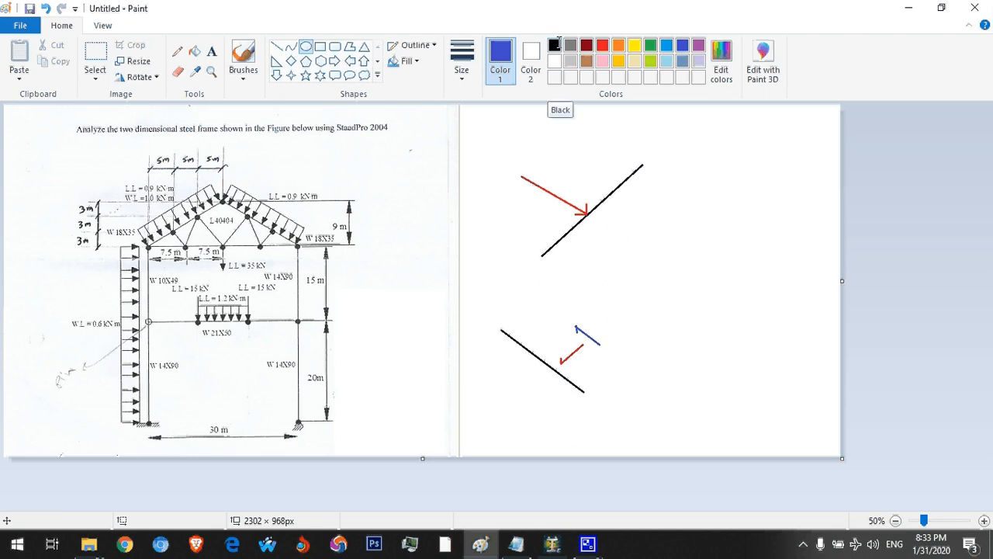
left_click(608, 43)
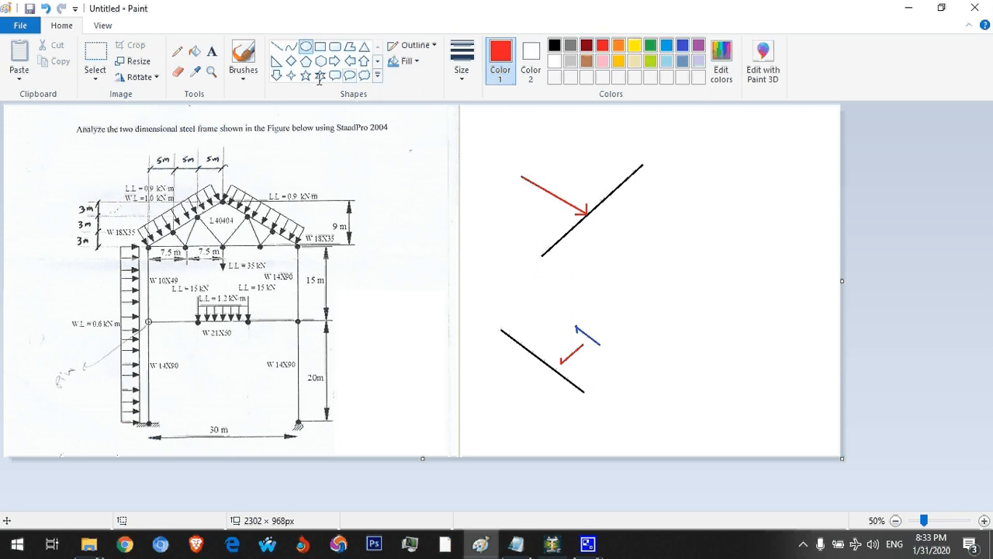
left_click_drag(237, 230, 210, 284)
key("Escape")
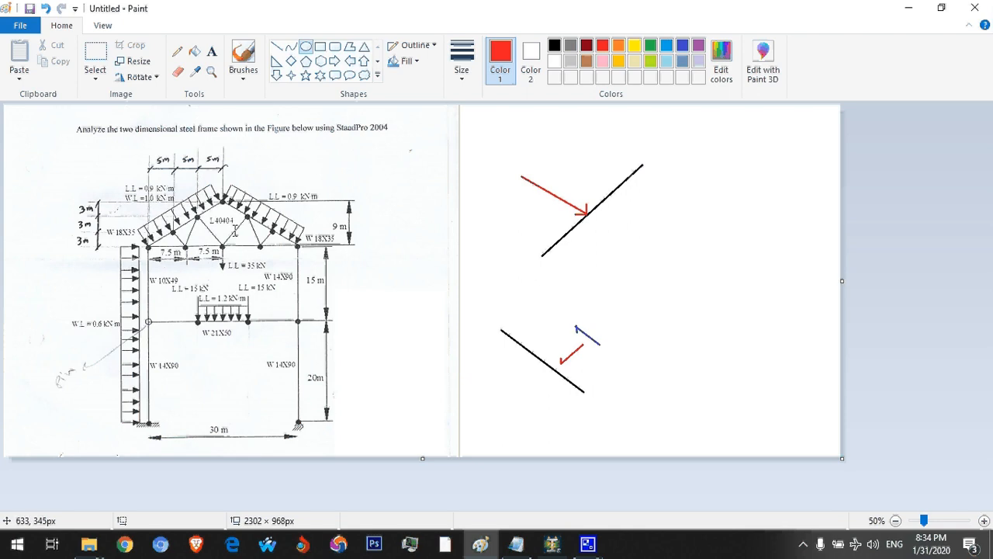
left_click_drag(233, 231, 214, 271)
key("ctrl+z")
- In STAAD.Pro, set the grid's relative gridline distances to 0 15 15 in X and 0 20 15 9 in Y
key("alt+Tab")
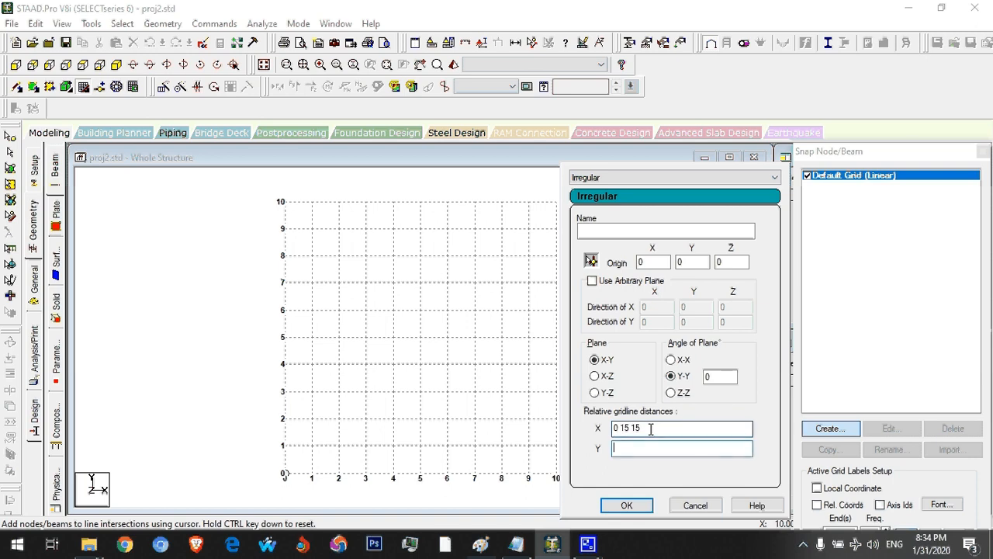
key("alt+Tab")
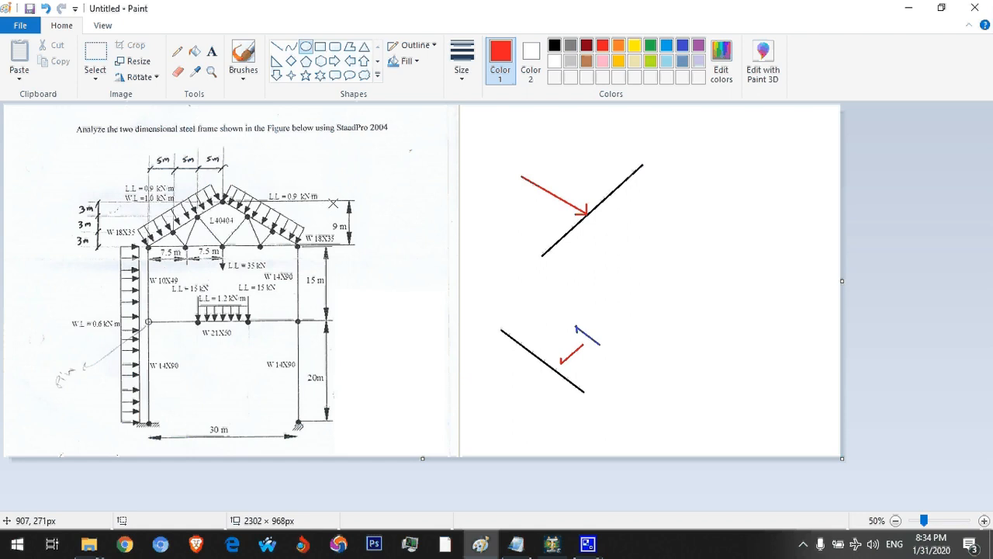
key("alt+Tab")
type("0 20")
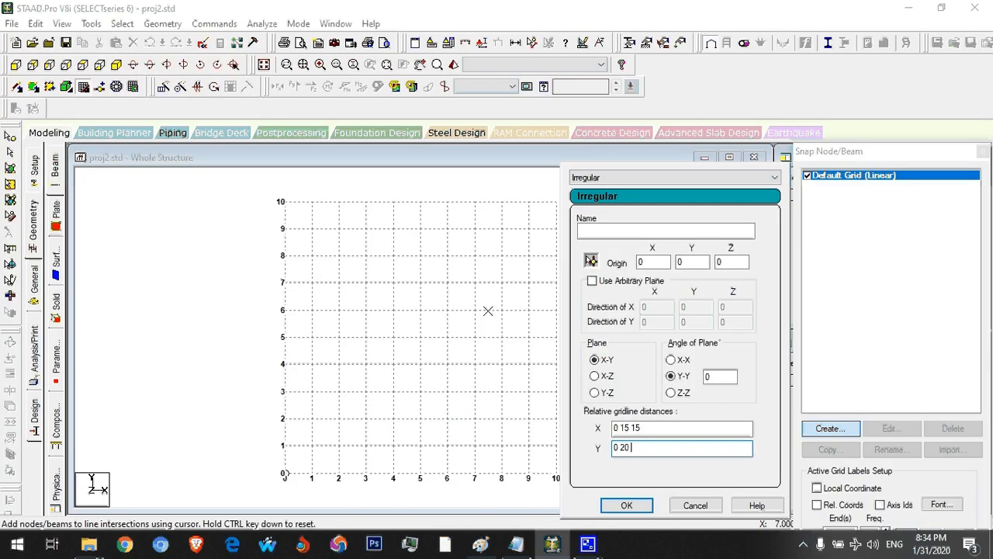
key("alt+Tab")
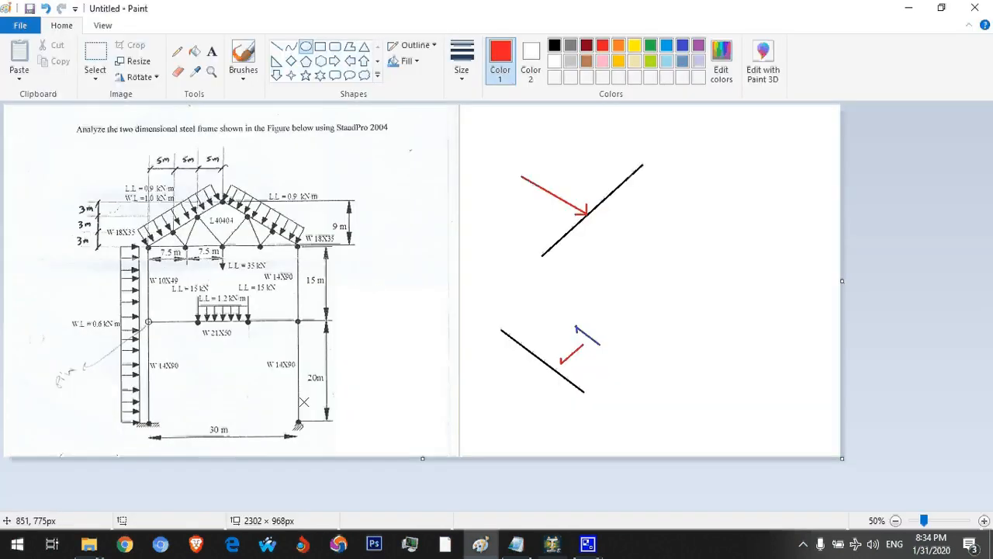
key("alt+Tab")
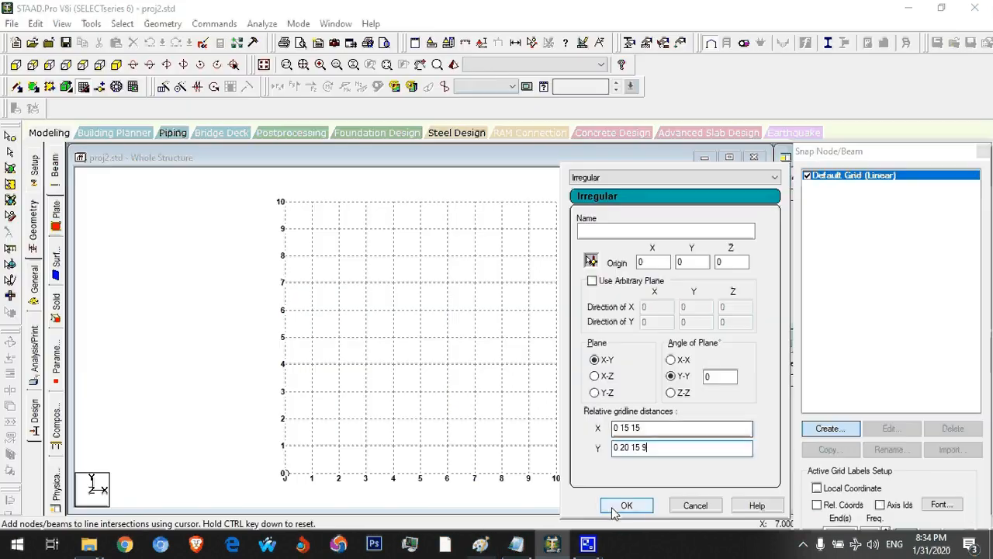
- Name the irregular grid ccc, create it and make it the active grid instead of the default one
left_click(656, 231)
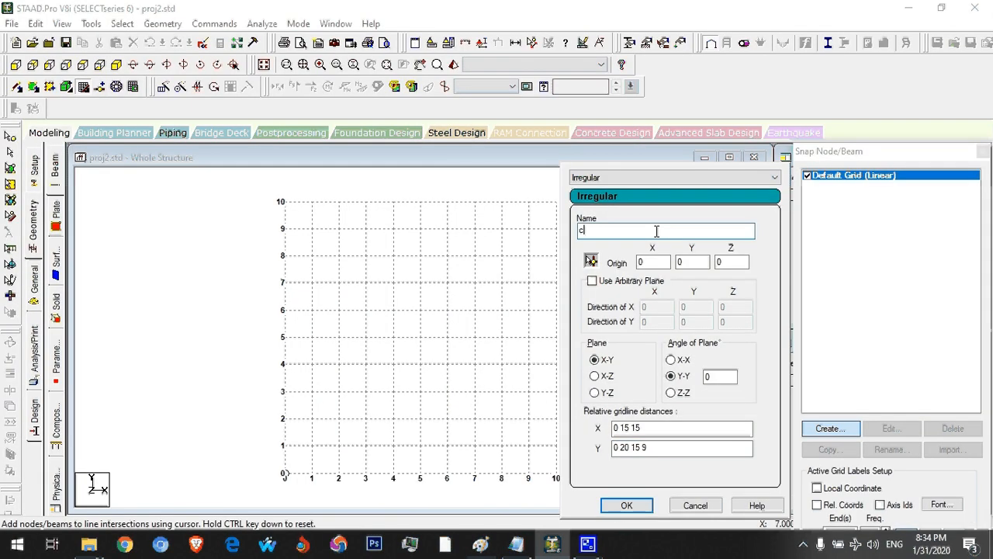
left_click(626, 505)
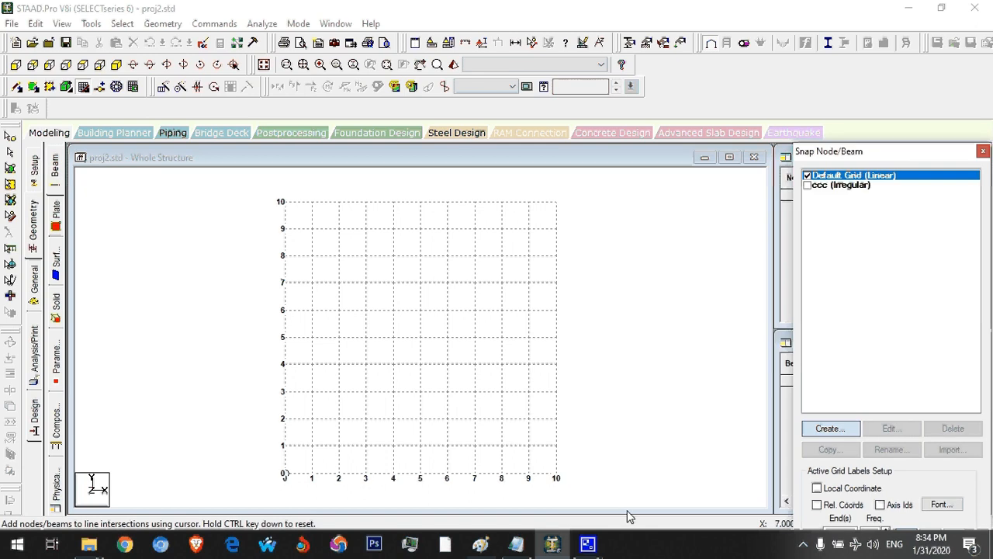
left_click(807, 184)
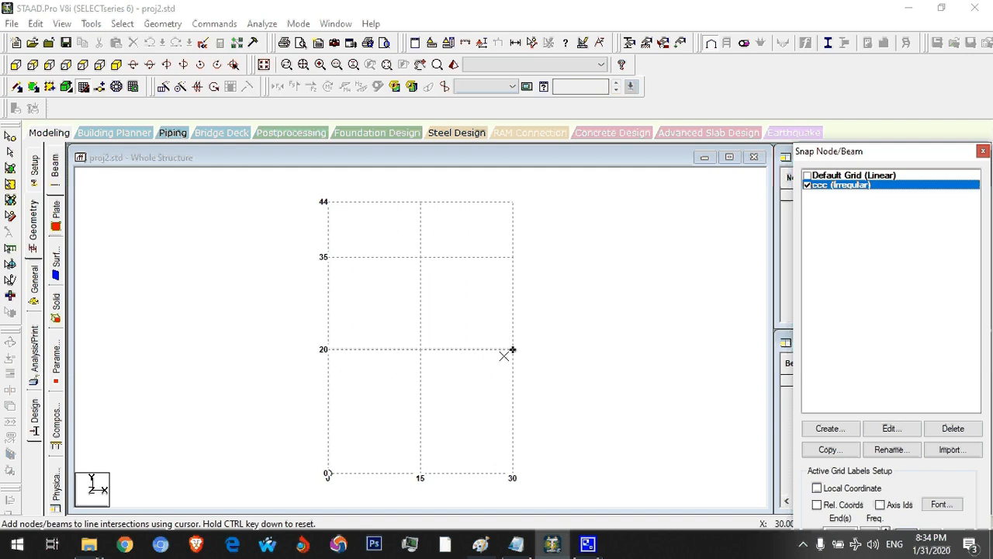
- Draw the frame outline with beams through (0,0), (0,20), (0,35), (15,44), (30,35), (30,20) and (30,0)
left_click(327, 471)
left_click(327, 349)
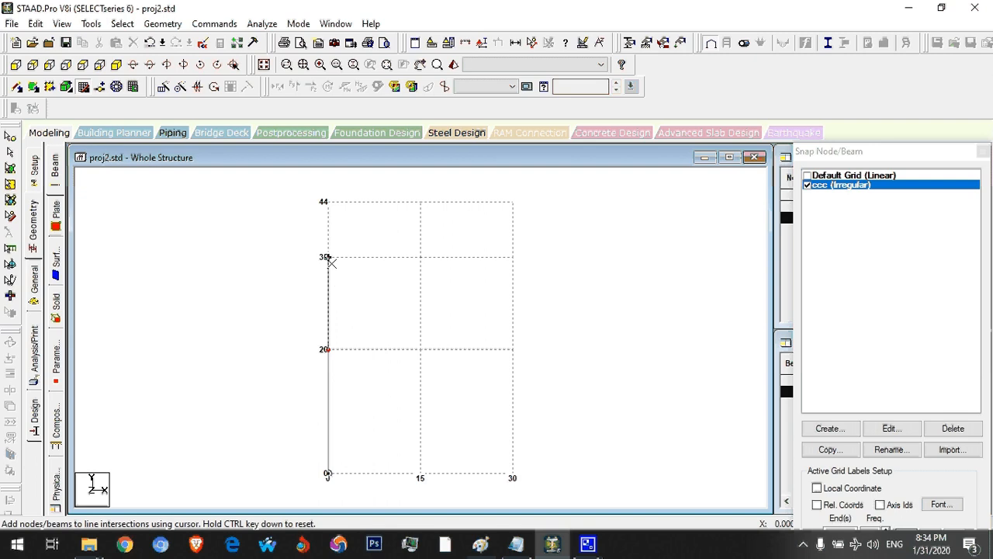
left_click(331, 262)
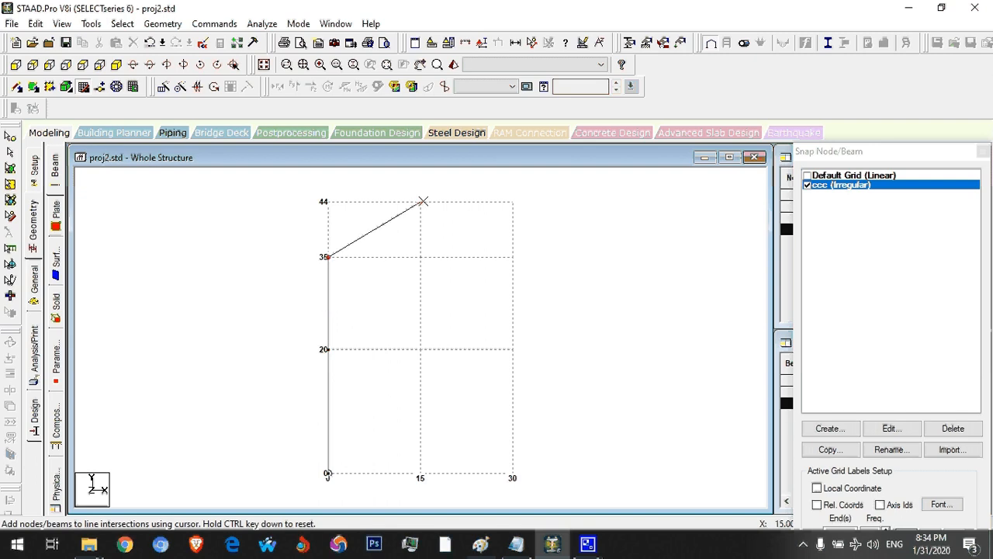
left_click(420, 202)
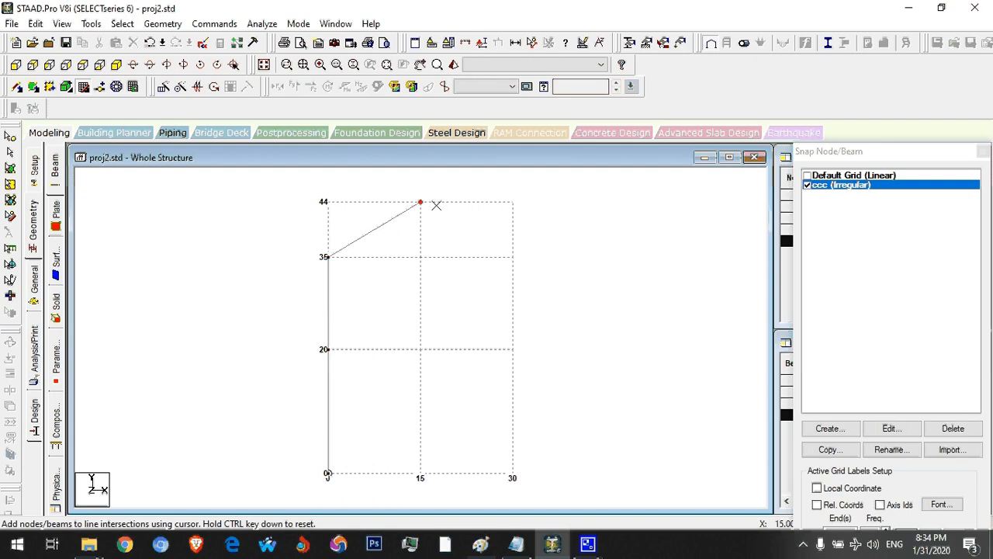
left_click(513, 257)
left_click(513, 349)
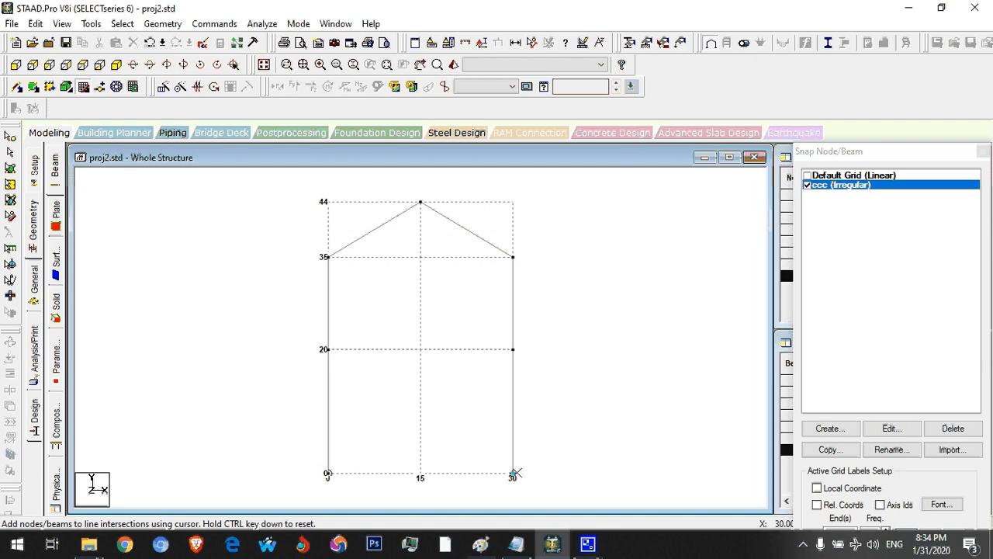
left_click(513, 473)
key("Escape")
- In the Paint drawing, circle the truss's bottom chord and the mid-height beam in red, undoing each mark
key("alt+Tab")
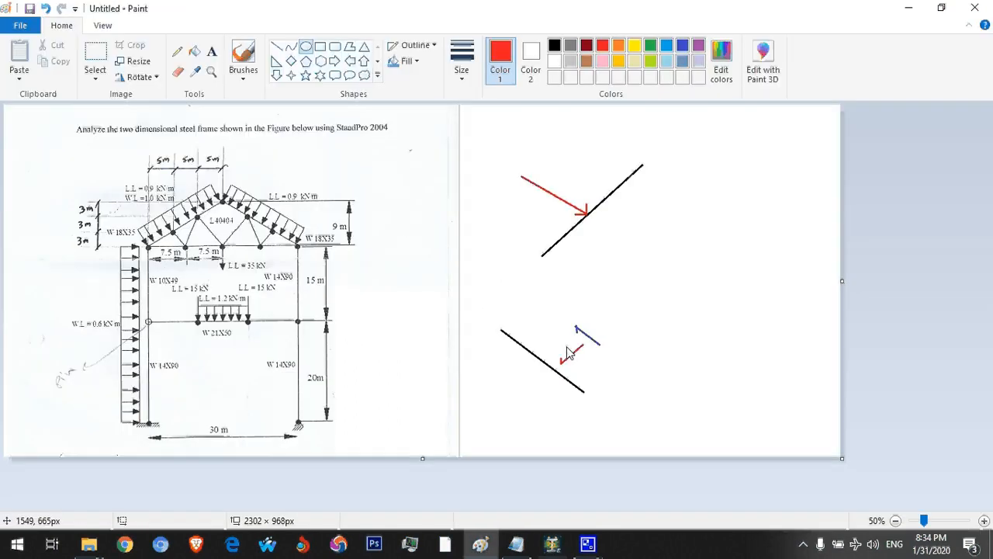
left_click_drag(309, 223, 142, 289)
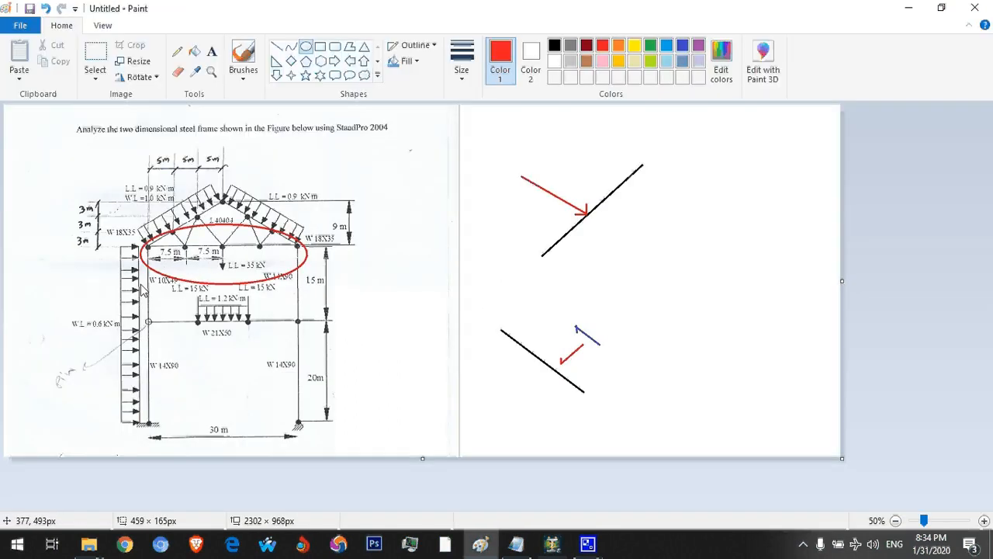
key("ctrl+z")
mouse_move(323, 303)
left_mouse_down()
mouse_move(218, 333)
mouse_move(132, 340)
left_mouse_up()
key("ctrl+z")
- In STAAD.Pro, add horizontal beams from (0,35) to (30,35) and from (0,20) to (30,20)
key("alt+Tab")
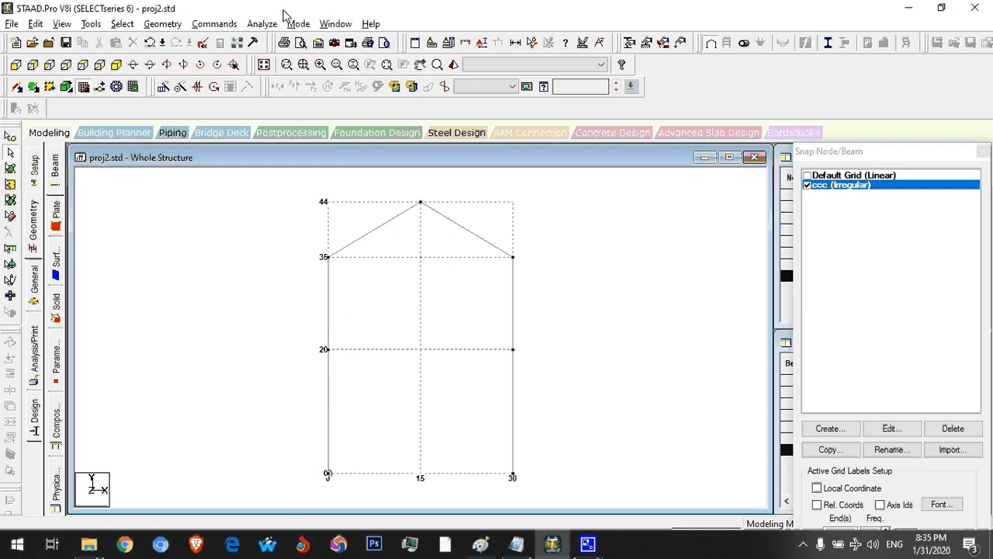
left_click(176, 24)
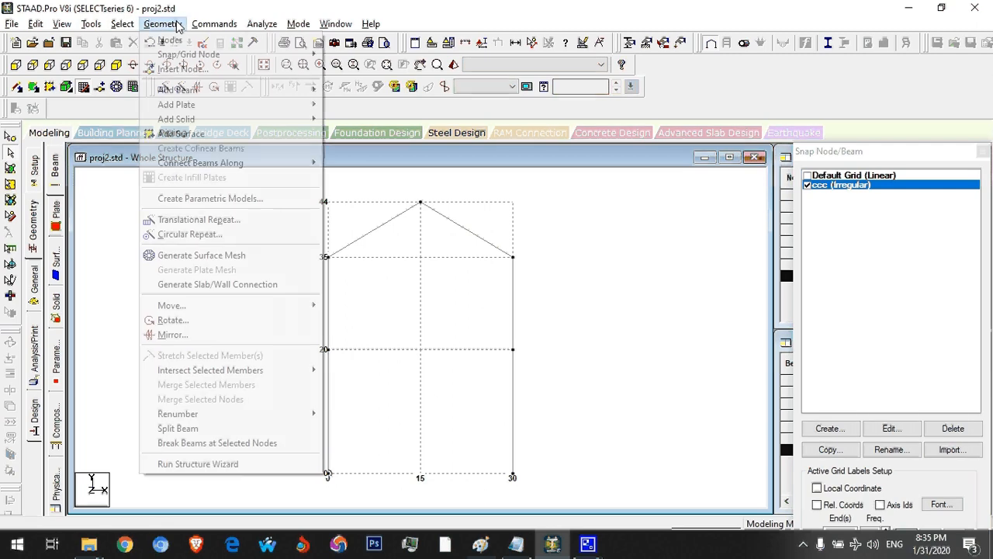
mouse_move(294, 90)
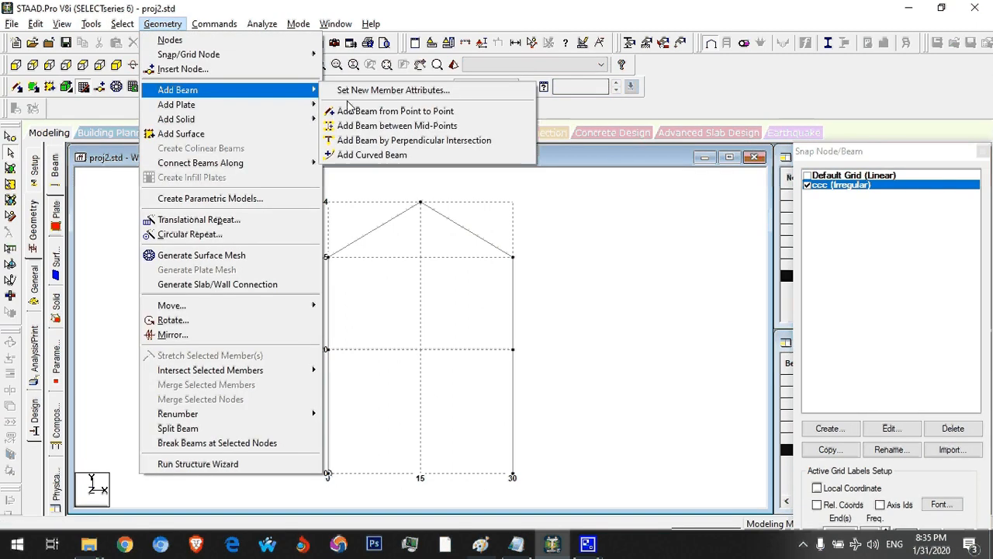
left_click(442, 116)
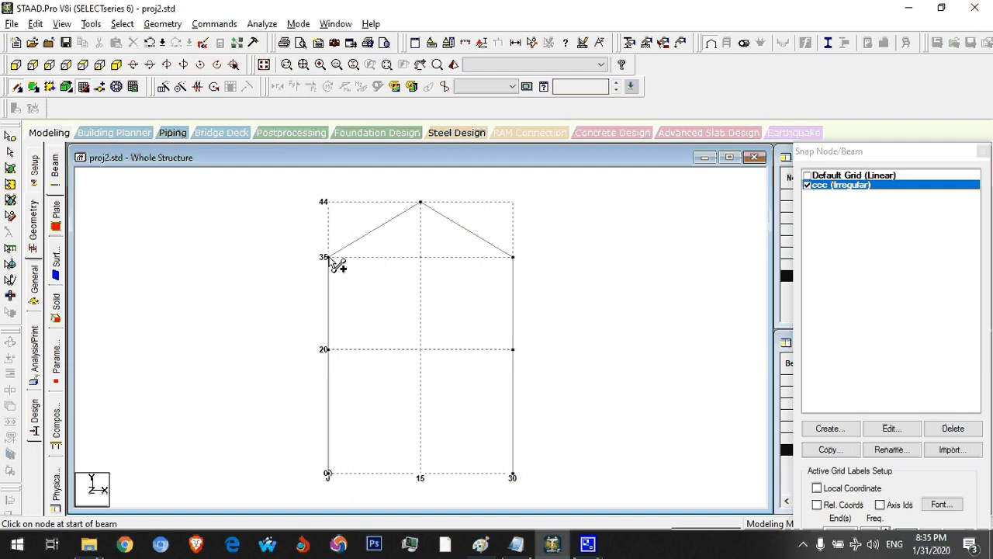
left_click_drag(330, 259, 514, 258)
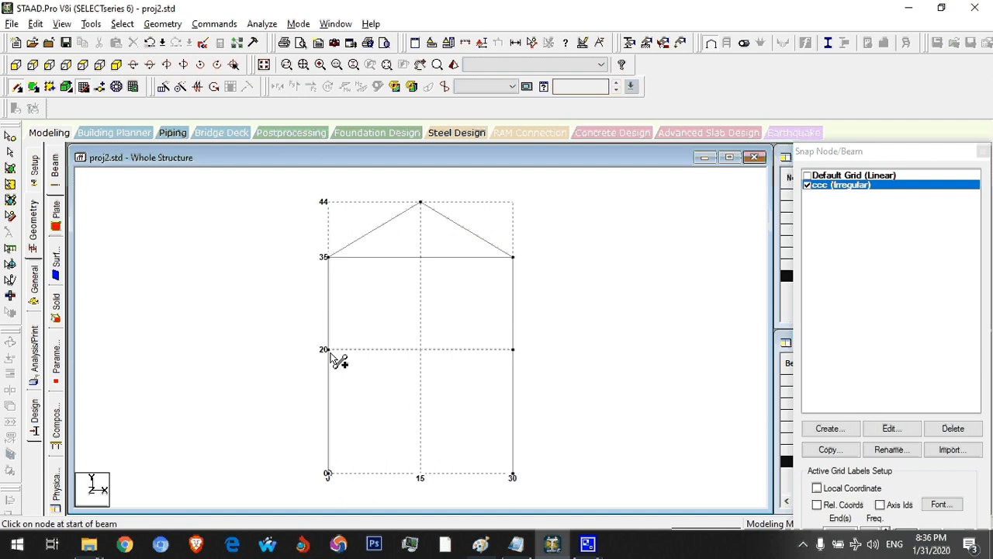
left_click_drag(330, 350, 515, 355)
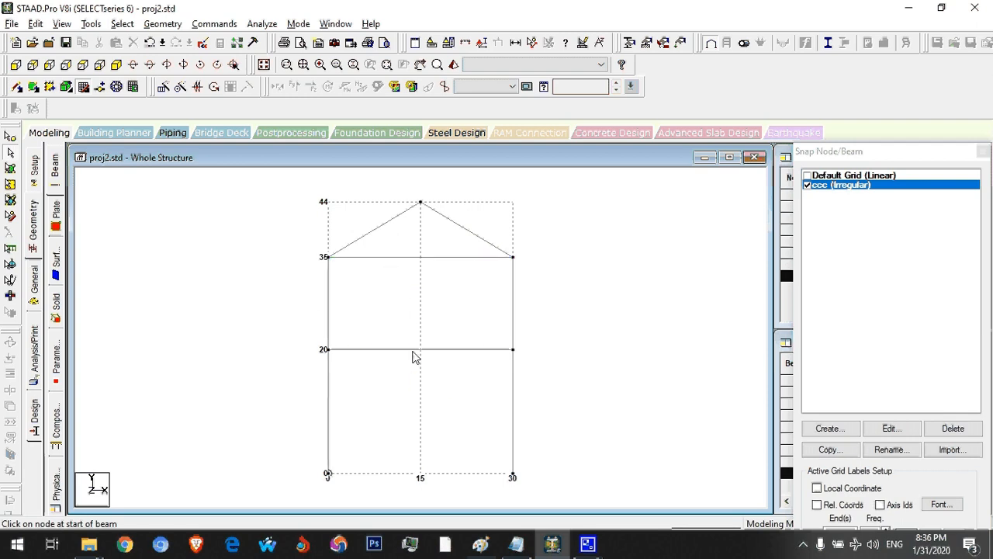
left_click(163, 23)
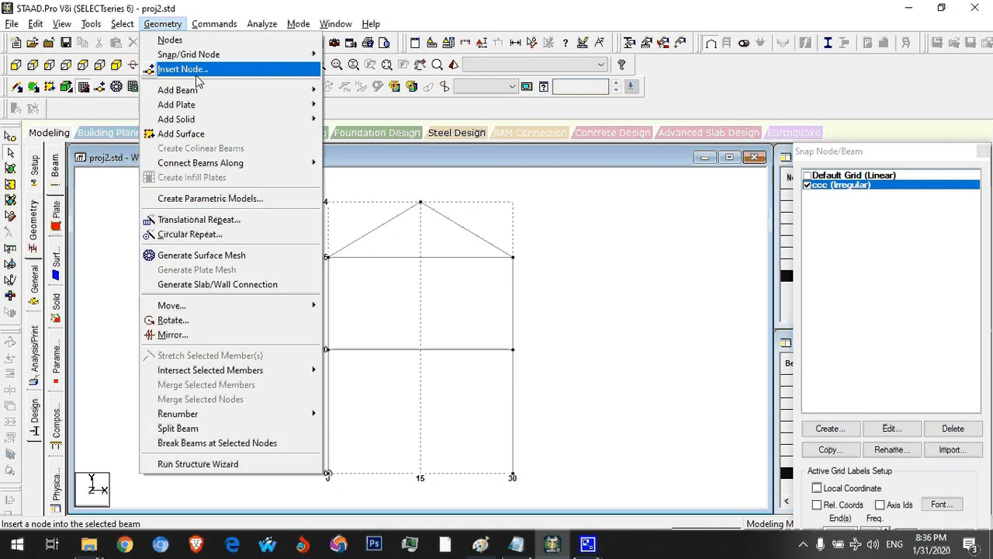
mouse_move(212, 94)
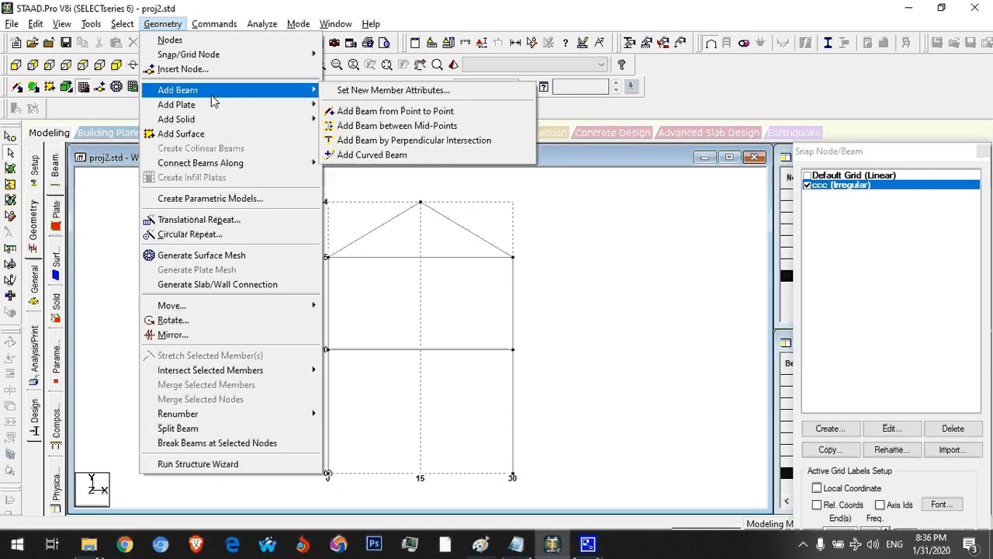
left_click(392, 109)
- In the Paint drawing, circle the intermediate nodes of the mid-height beam, bottom chord and both rafters, cancelling each mark
key("alt+Tab")
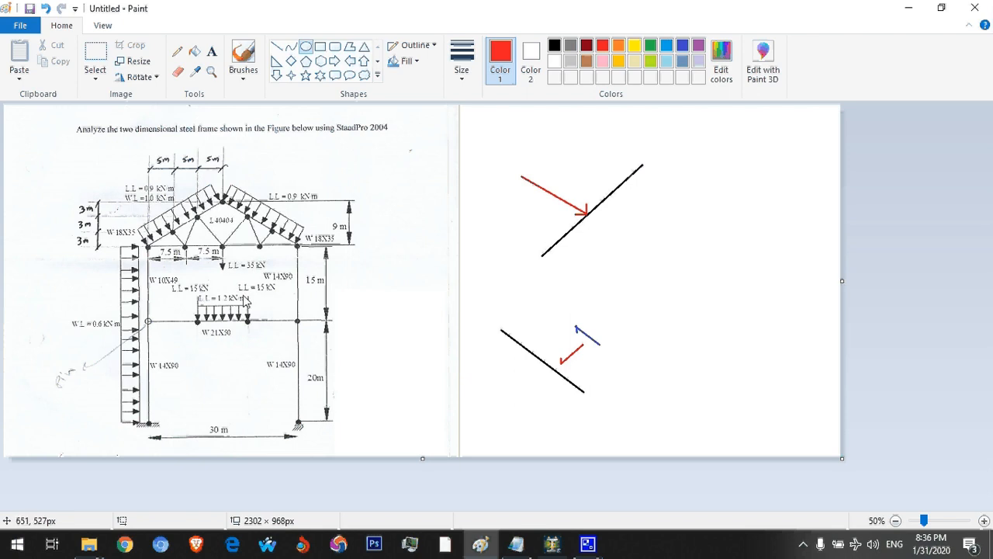
mouse_move(264, 287)
left_mouse_down()
mouse_move(160, 352)
mouse_move(170, 353)
left_mouse_up()
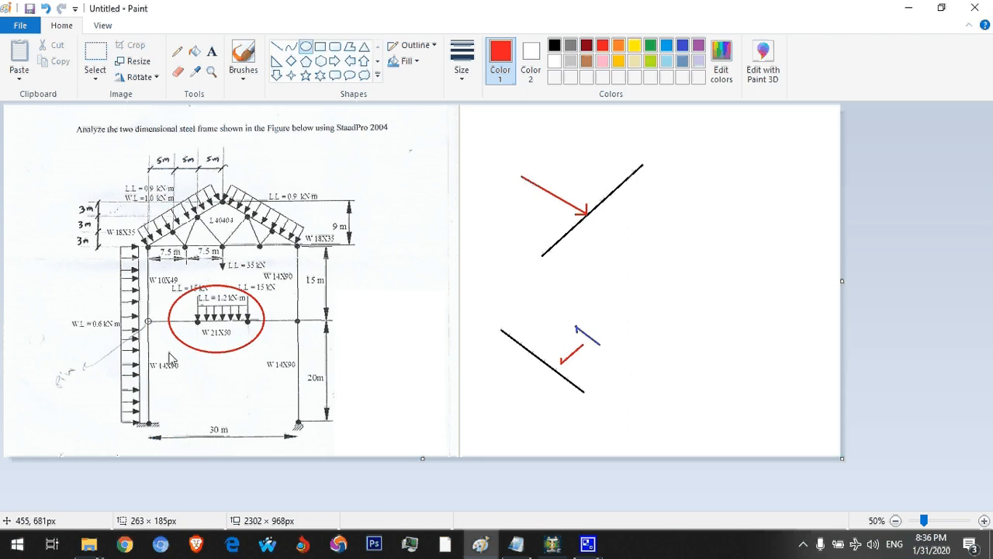
key("Escape")
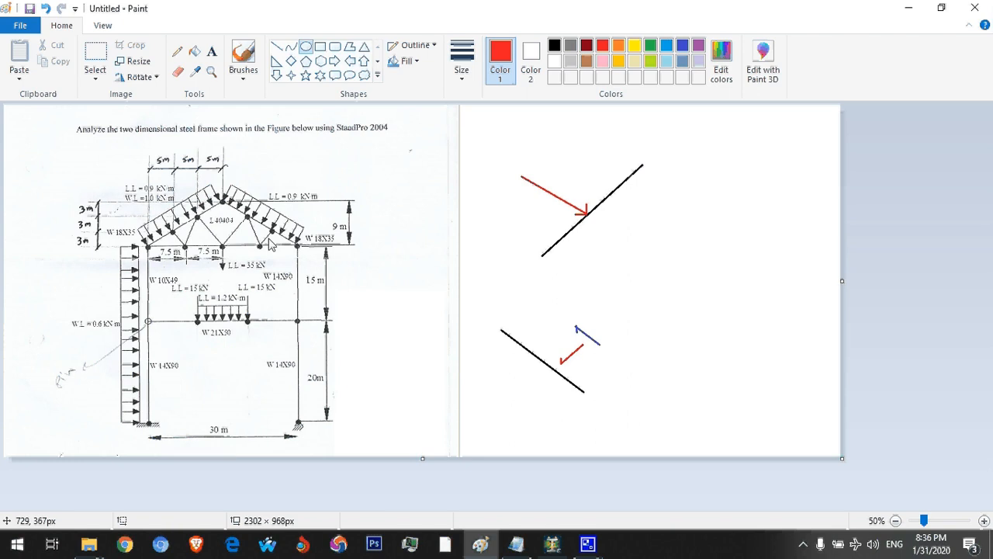
left_click_drag(276, 236, 165, 271)
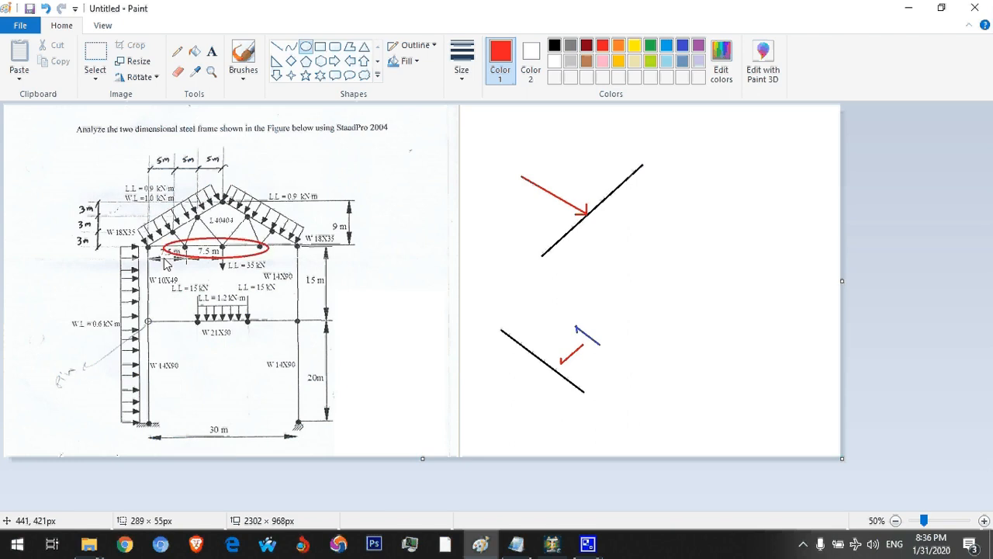
key("Escape")
left_click_drag(201, 207, 159, 242)
key("Escape")
left_click_drag(251, 206, 285, 245)
key("Escape")
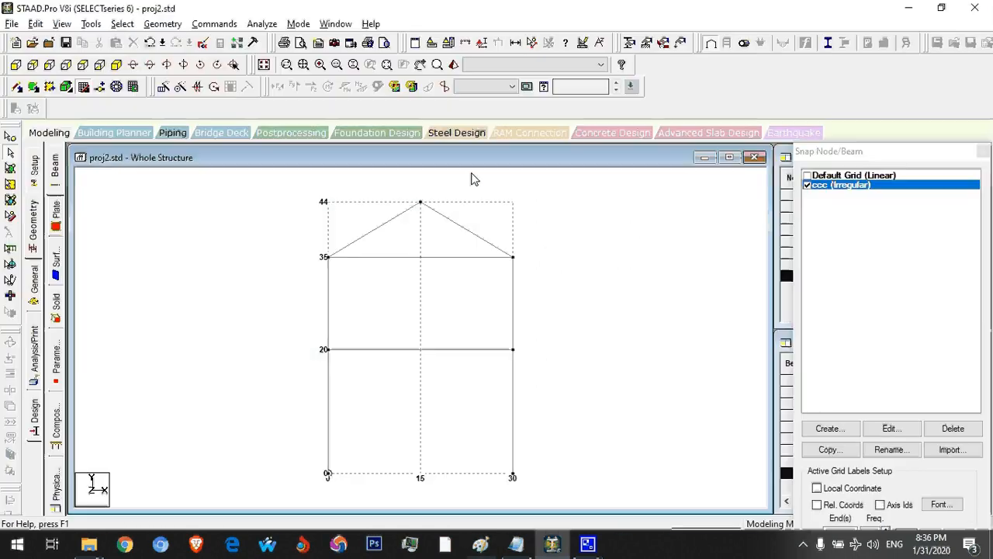
- In STAAD.Pro, insert two equally spaced nodes into the mid-height beam, at 10 m and 20 m
key("alt+Tab")
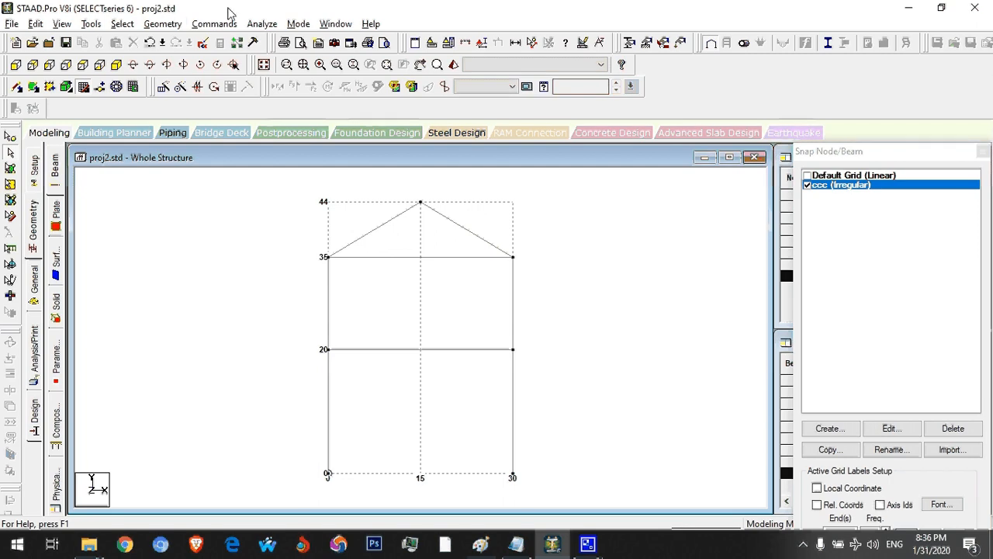
left_click(162, 25)
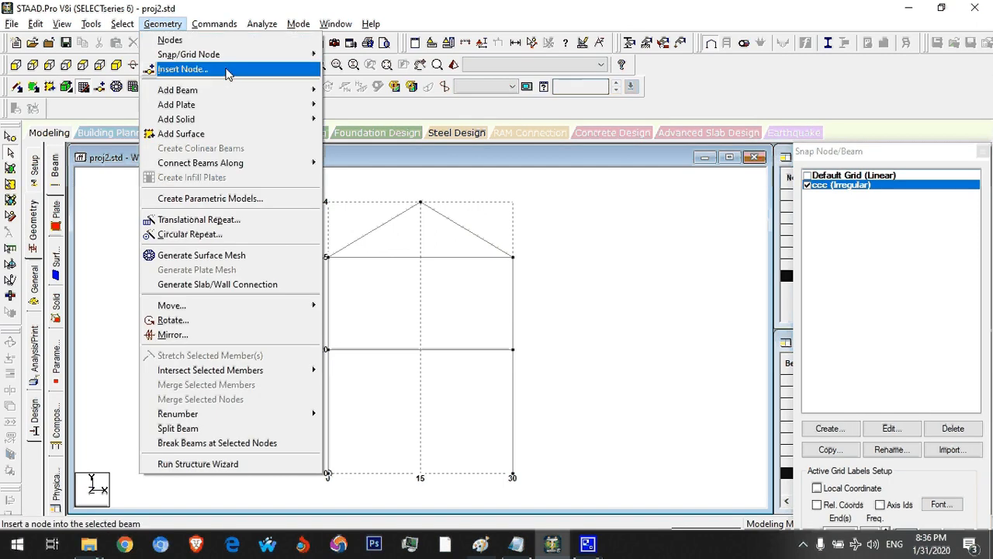
left_click(193, 70)
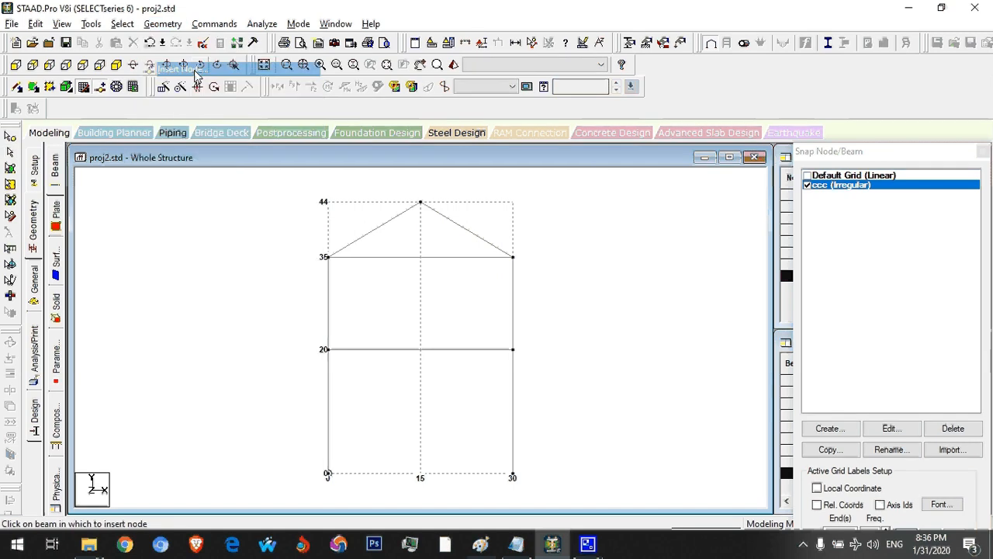
left_click(439, 351)
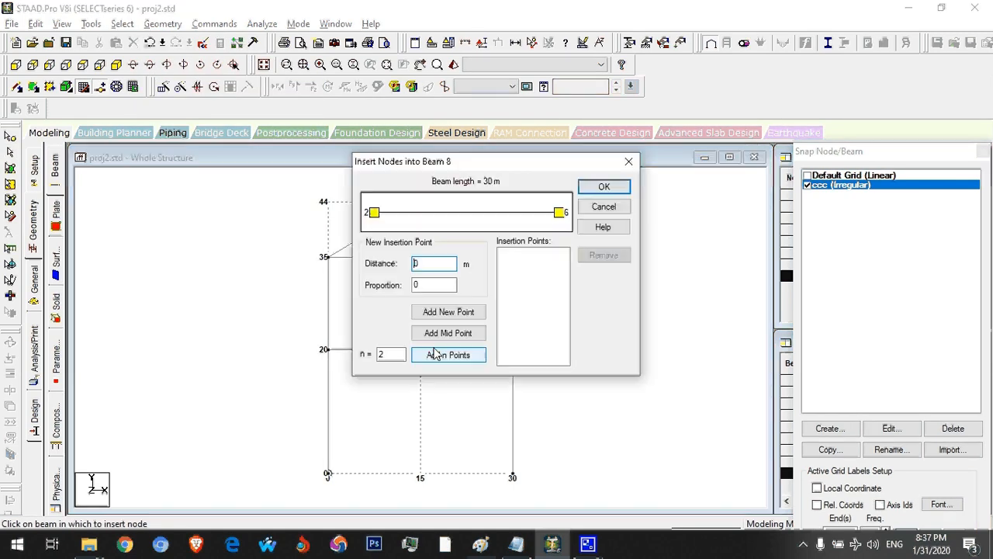
key("alt+Tab")
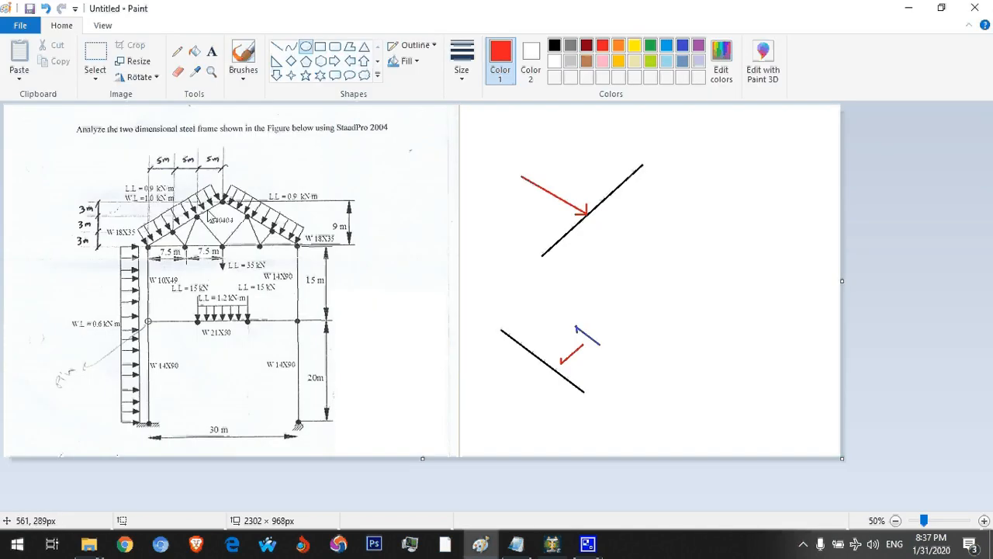
key("alt+Tab")
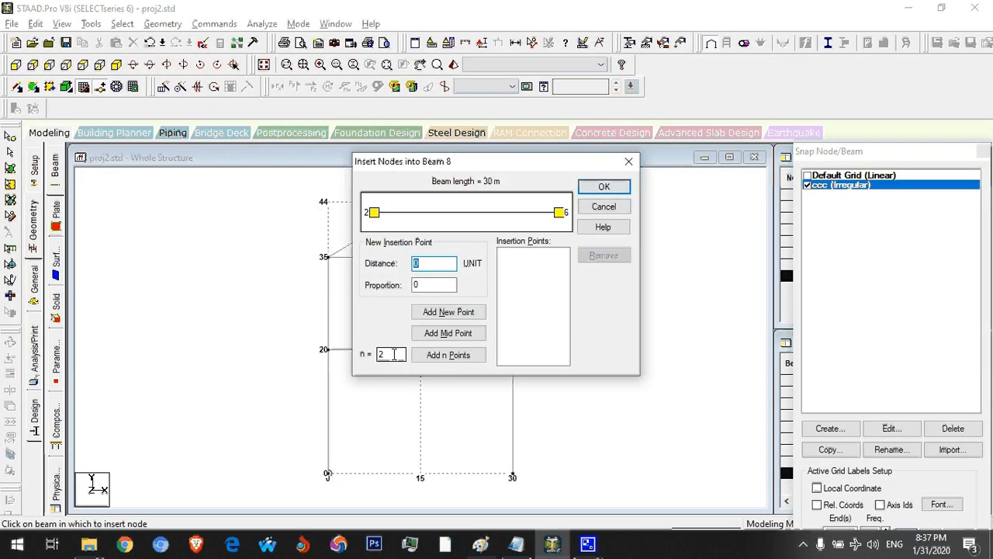
left_click(448, 355)
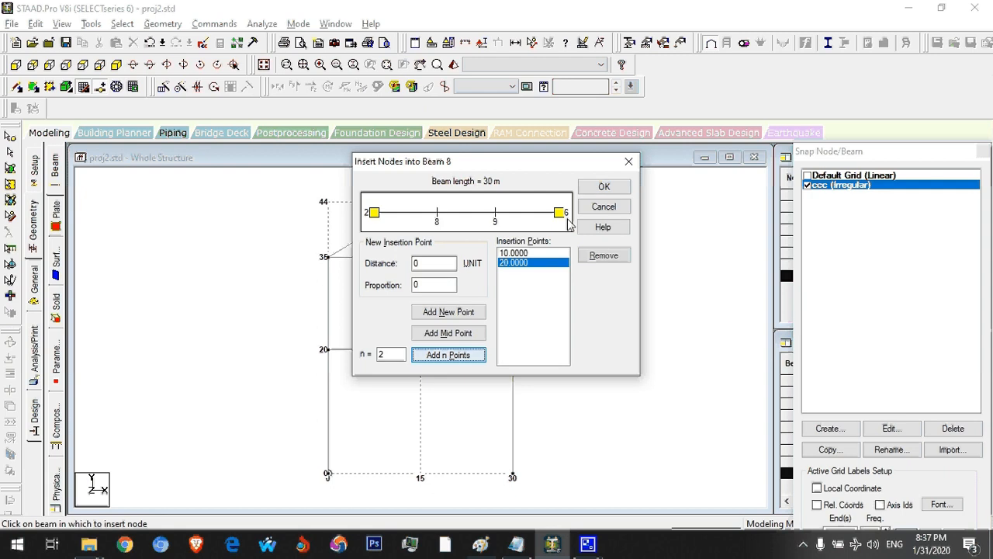
left_click(605, 187)
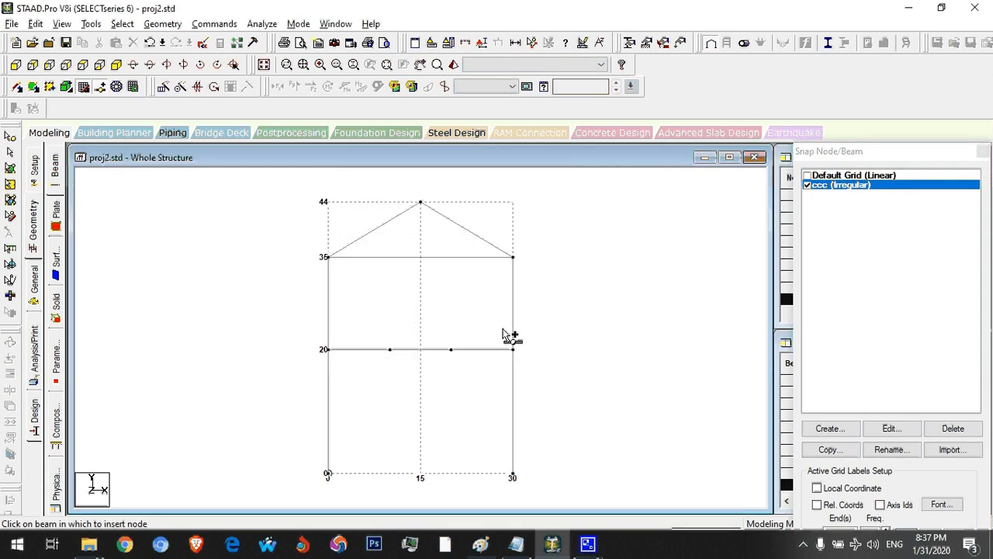
- Check the bottom chord's nodes in the Paint drawing and insert three equally spaced nodes into that chord in STAAD.Pro
key("alt+Tab")
key("alt+Tab")
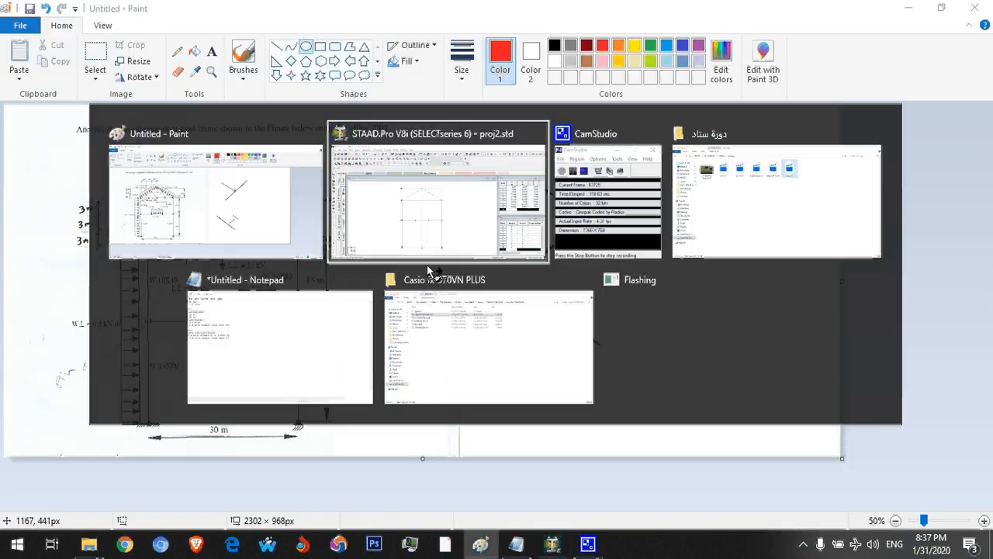
key("alt+Tab")
mouse_move(283, 231)
left_mouse_down()
mouse_move(156, 260)
mouse_move(179, 279)
left_mouse_up()
key("alt+Tab")
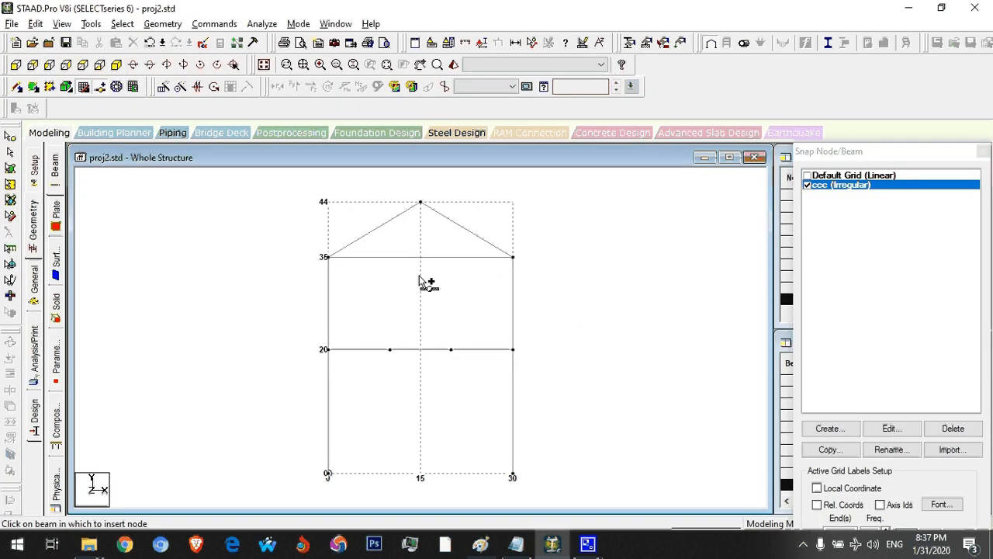
left_click(442, 259)
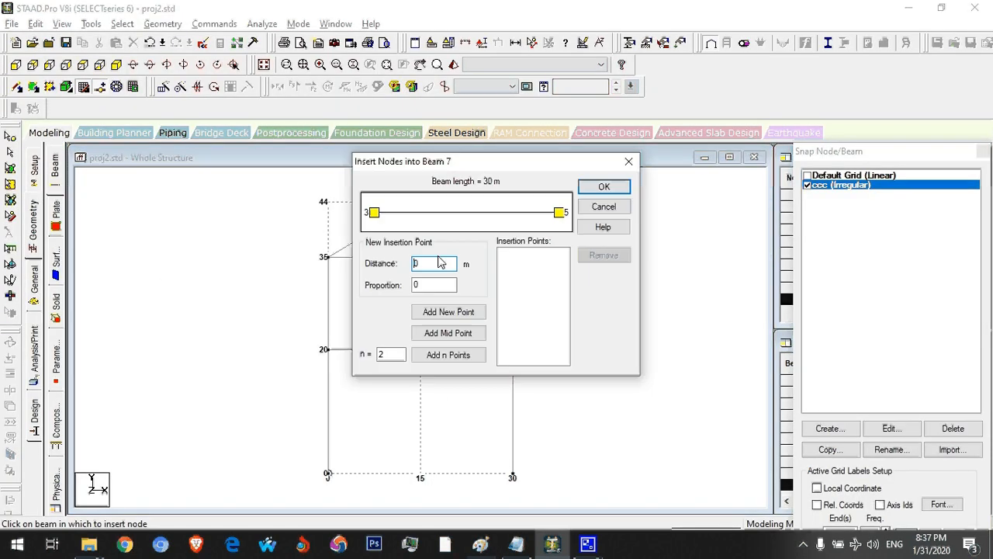
left_click(404, 354)
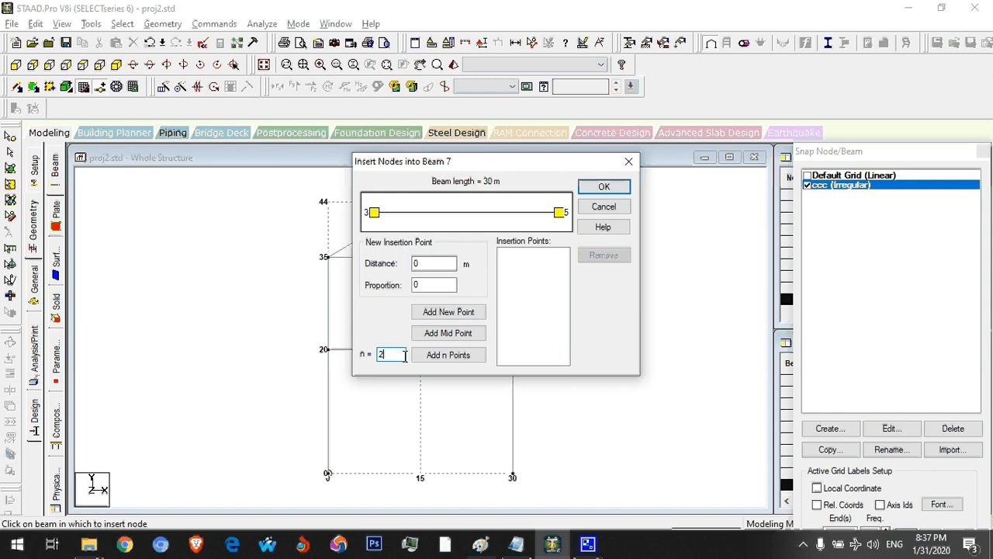
left_click(446, 355)
left_click(604, 188)
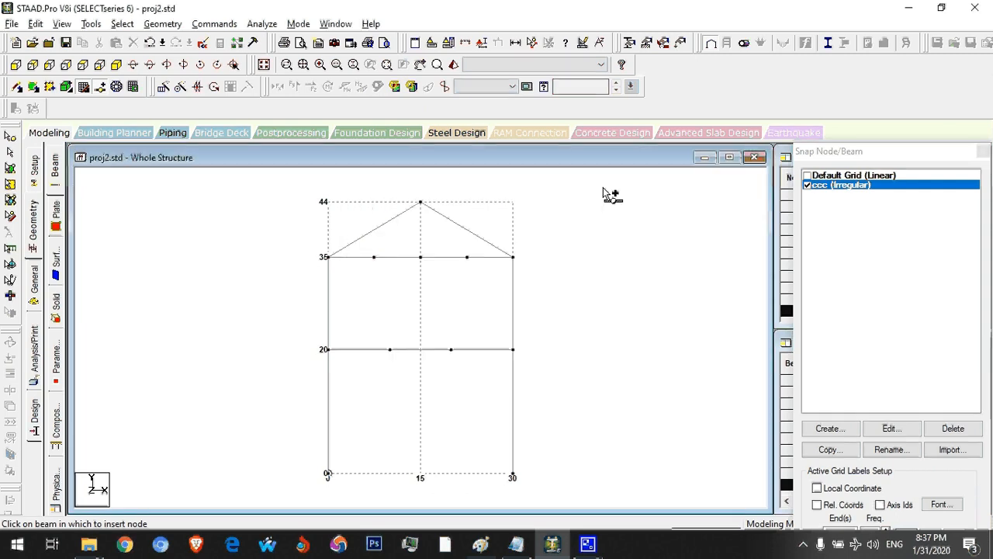
- Insert two equally spaced nodes into each of the two sloping roof beams
left_click(390, 220)
left_click(448, 358)
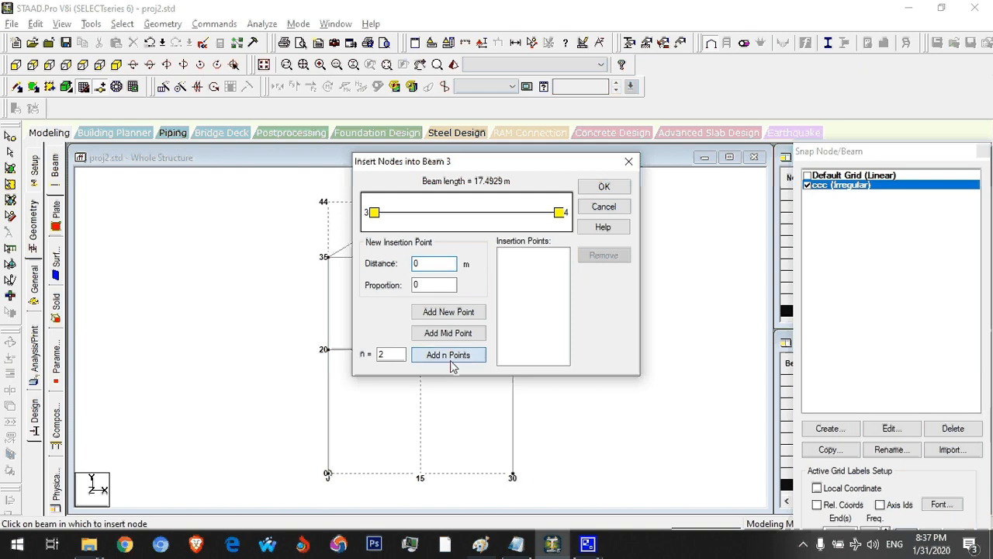
left_click(613, 188)
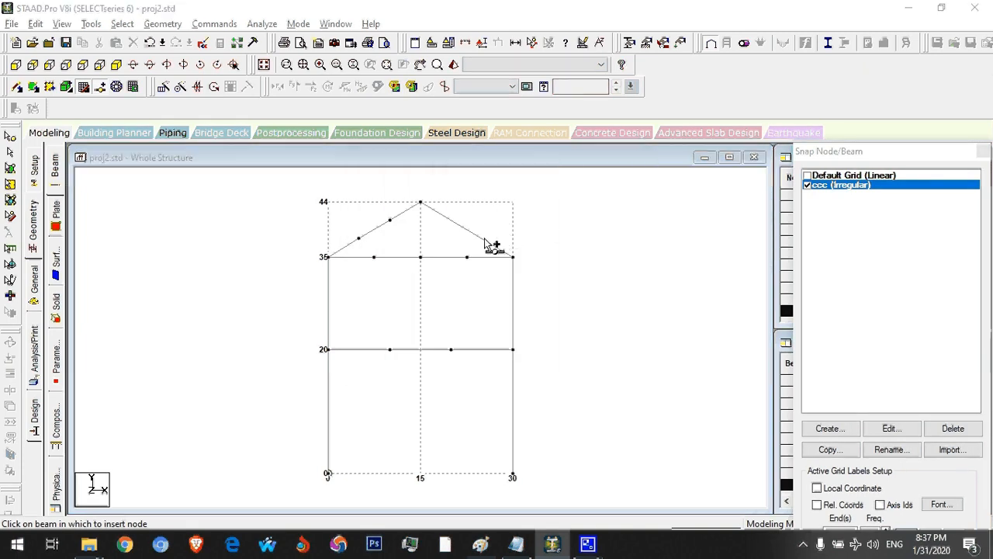
left_click(490, 245)
left_click(439, 357)
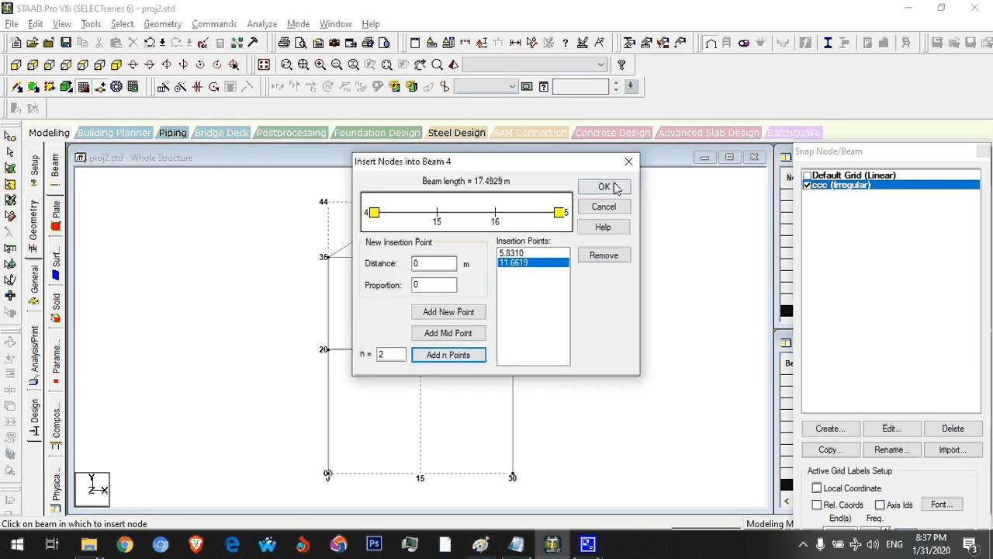
left_click(604, 187)
- Consult the Paint drawing and save the modified structure in STAAD.Pro
key("alt+Tab")
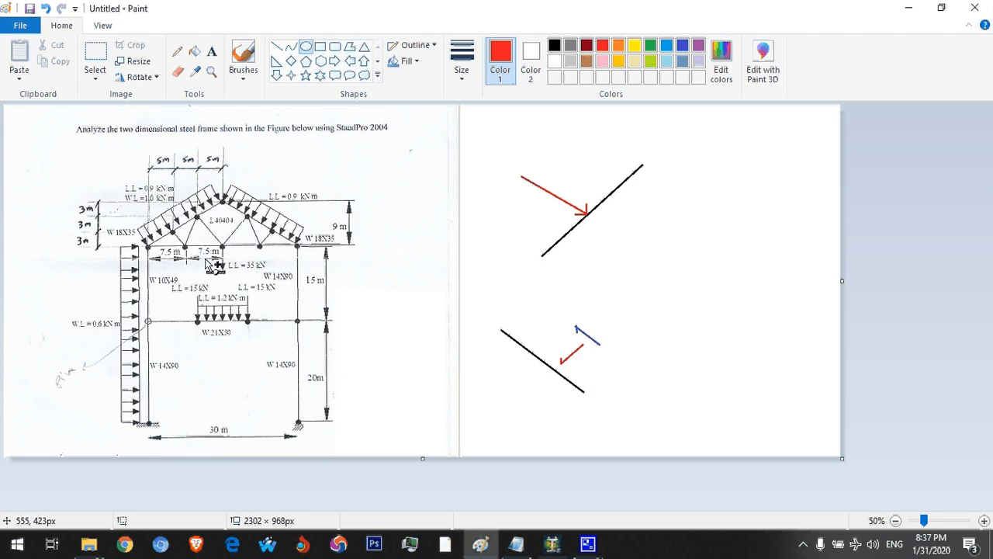
key("alt+Tab")
key("Return")
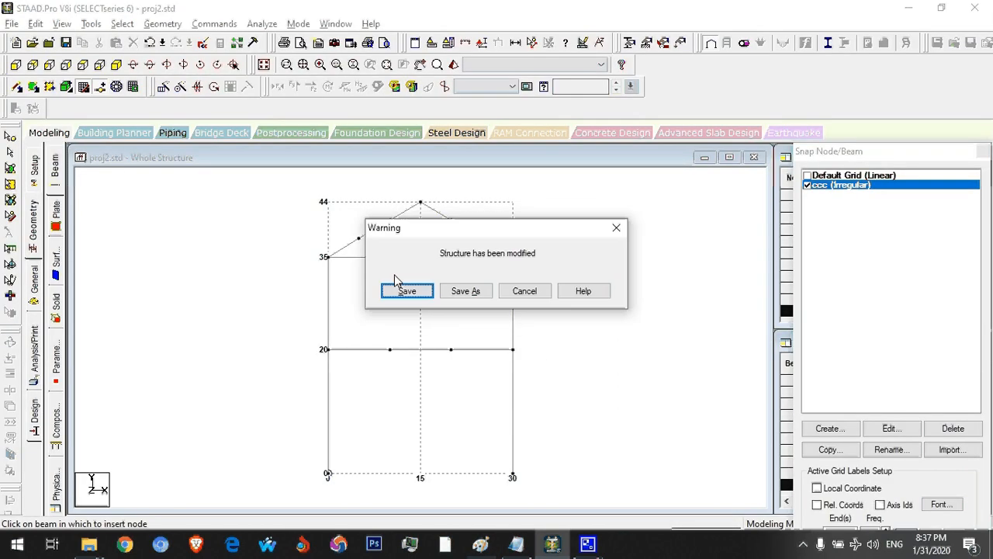
key("Return")
- Display the beam dimensions for the whole view to check the node spacing, and remove them again
left_click(92, 24)
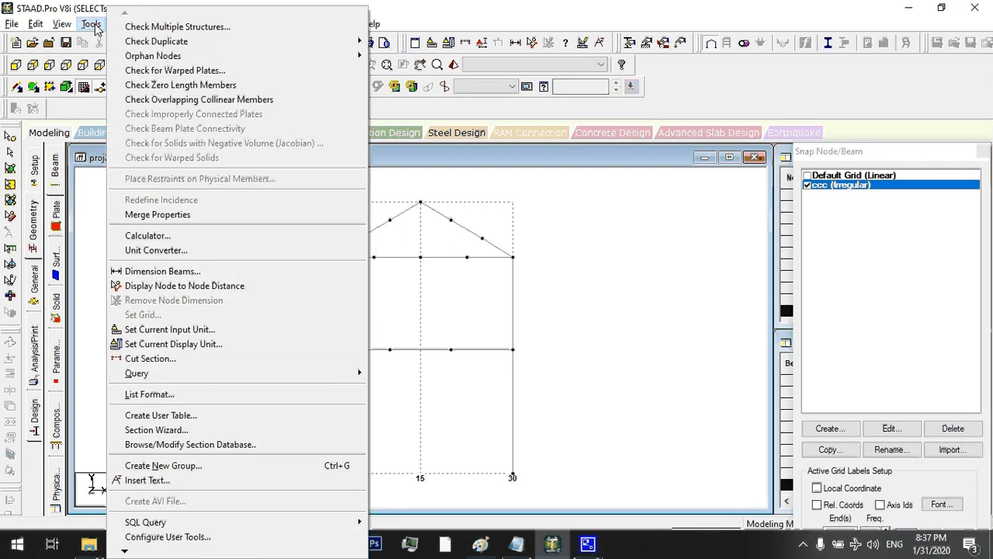
left_click(178, 274)
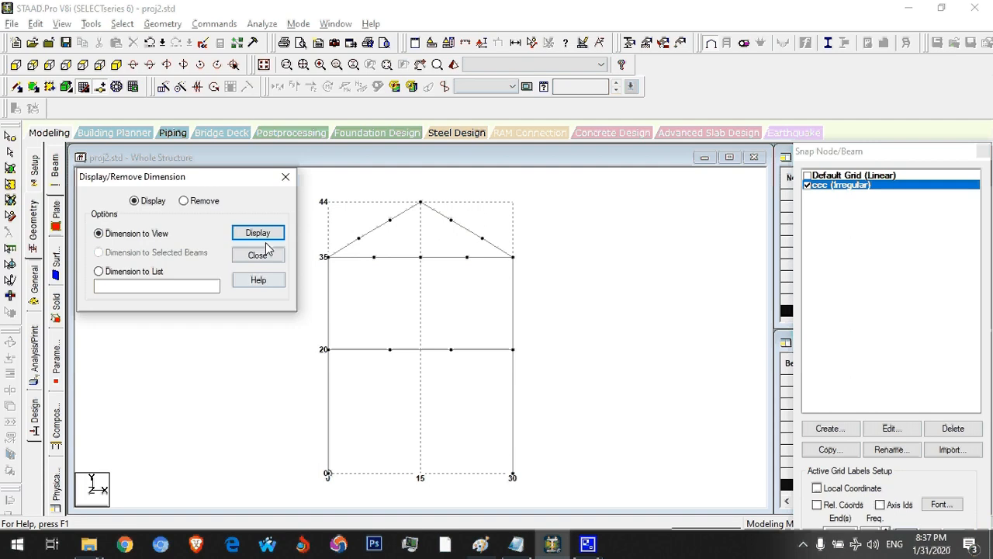
left_click(258, 233)
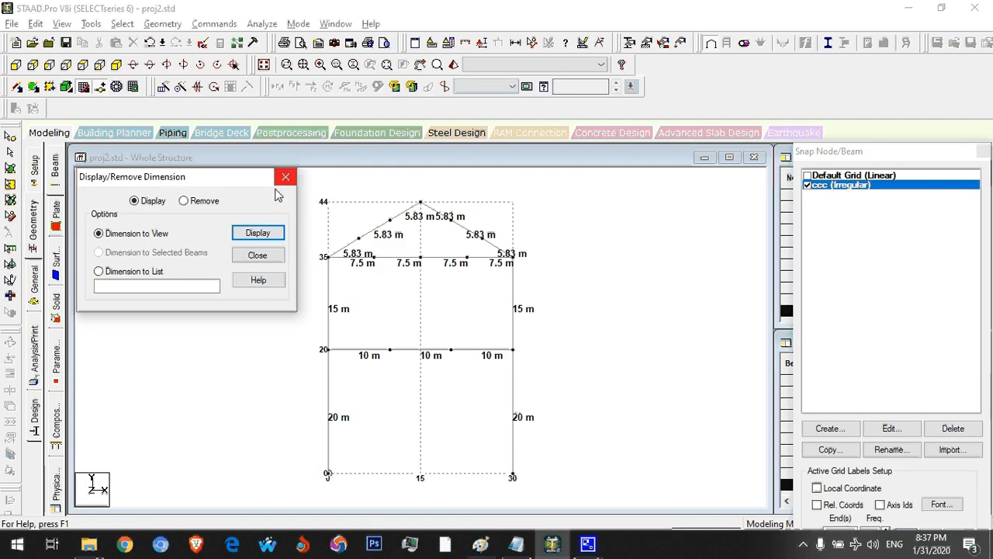
left_click(210, 202)
left_click(263, 235)
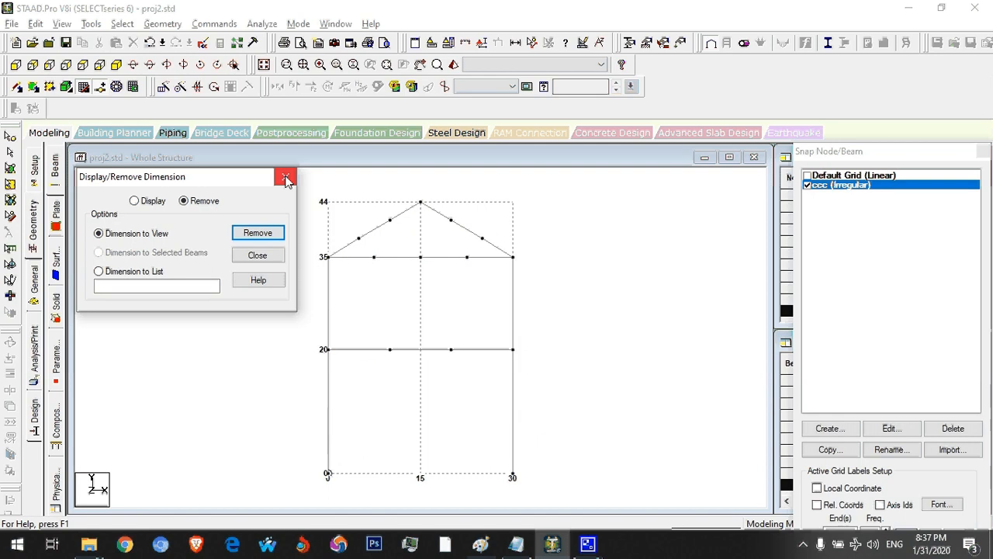
- Close the beam dimension settings and check the layout of the truss diagonals in the Paint drawing
left_click(286, 177)
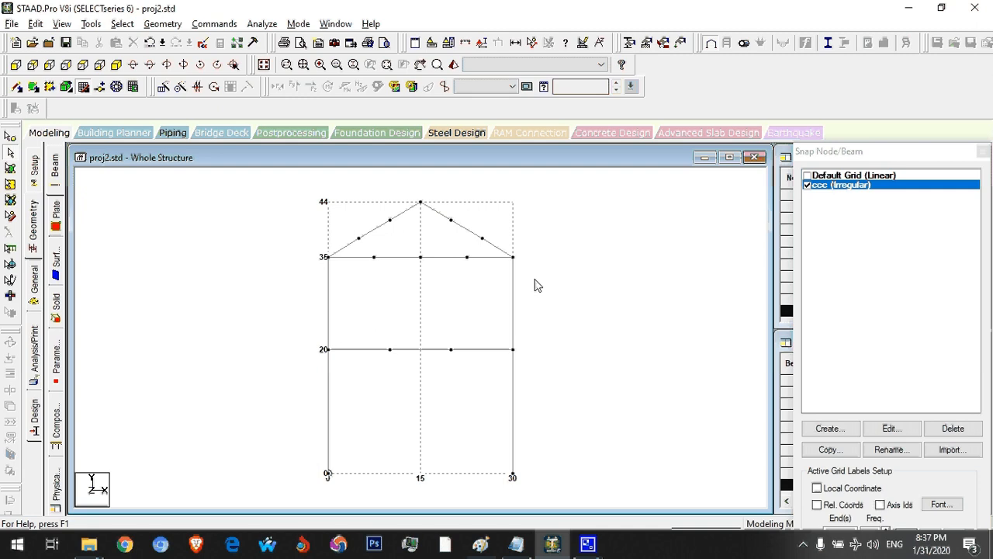
key("alt+Tab")
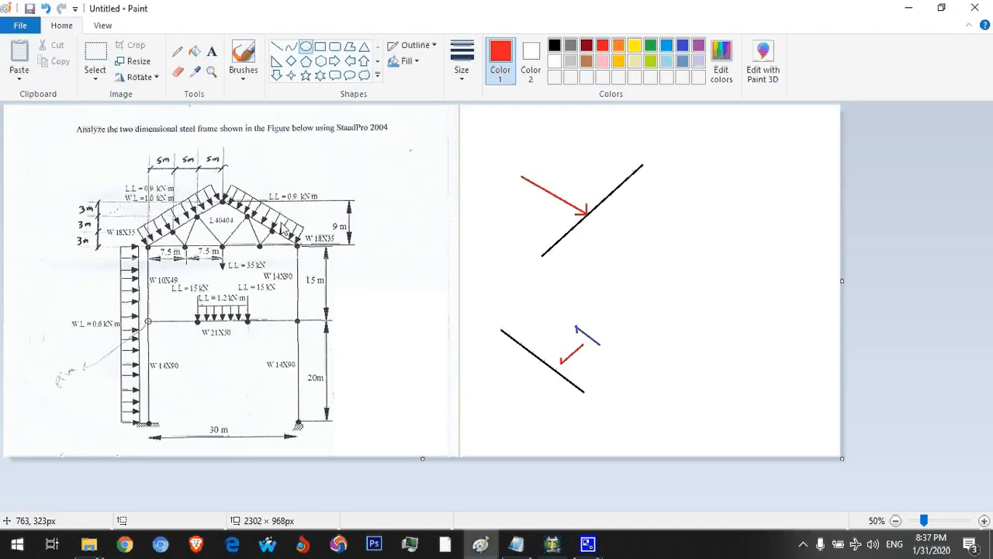
left_click_drag(282, 221, 160, 251)
key("ctrl+z")
key("alt+Tab")
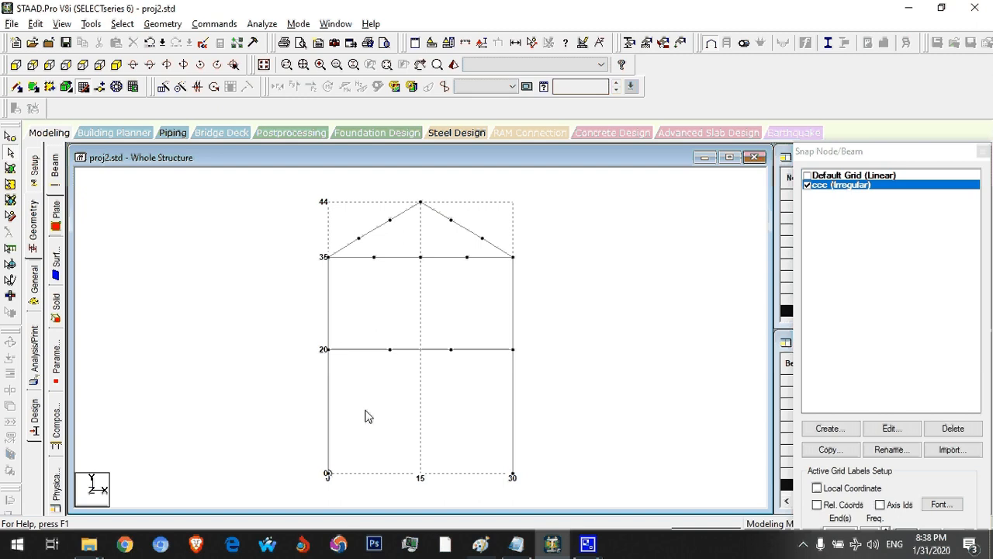
- Add six point-to-point beams in STAAD.Pro zigzagging between the rafter and bottom chord nodes, and compare the truss with the Paint drawing
left_click(162, 24)
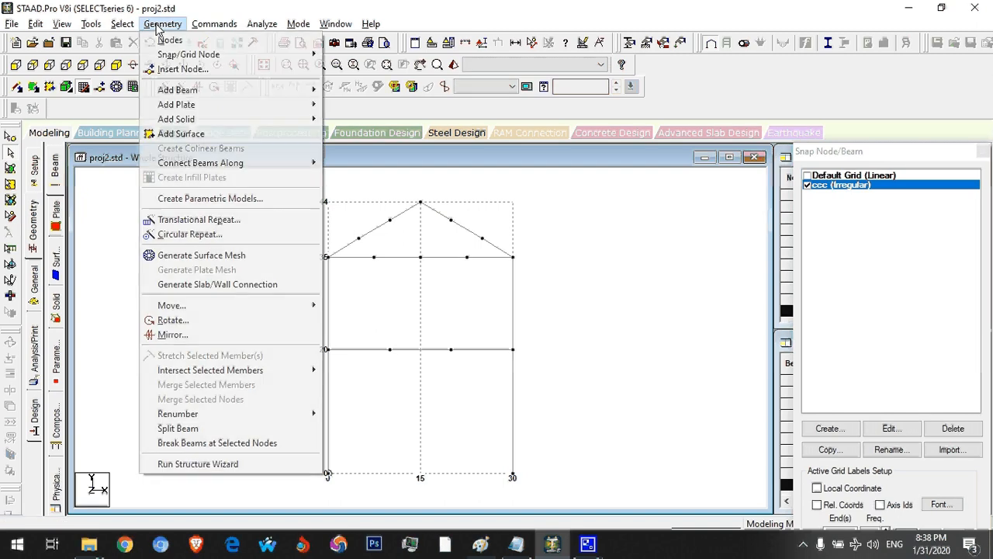
mouse_move(295, 90)
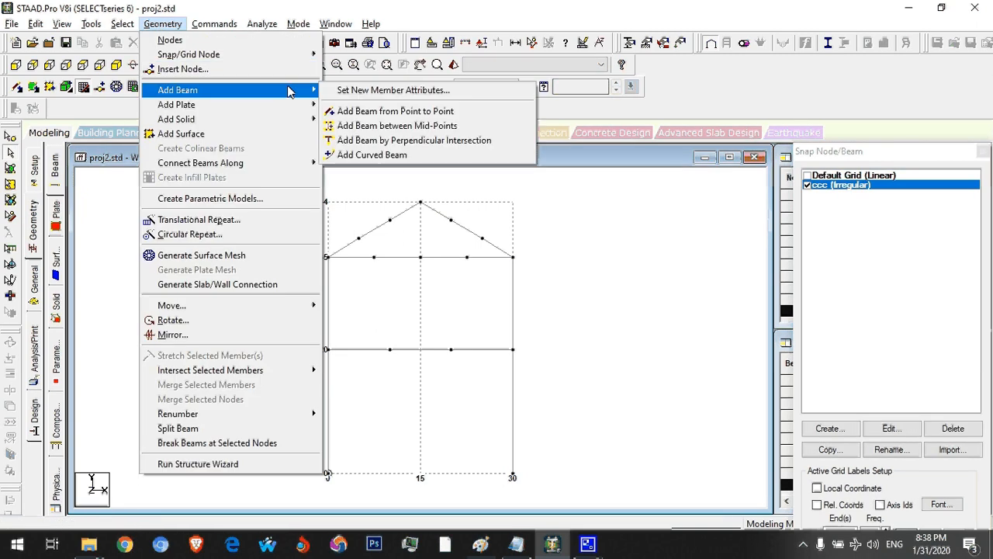
left_click(370, 112)
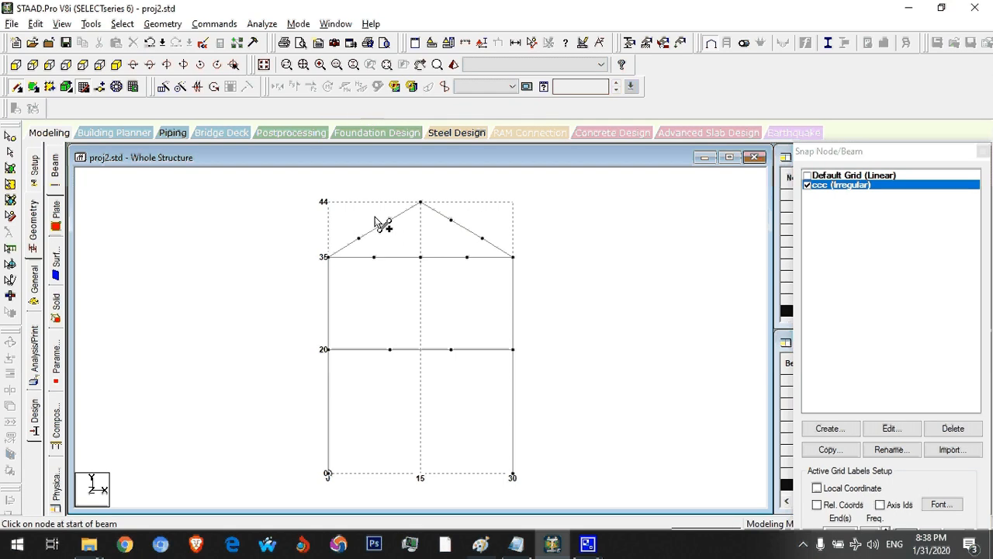
left_click_drag(358, 238, 483, 240)
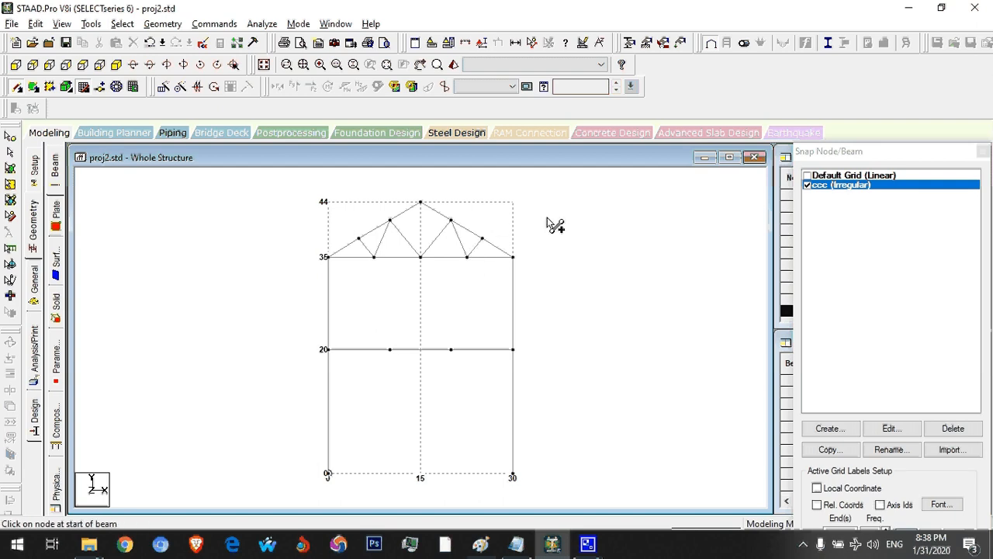
key("alt+Tab")
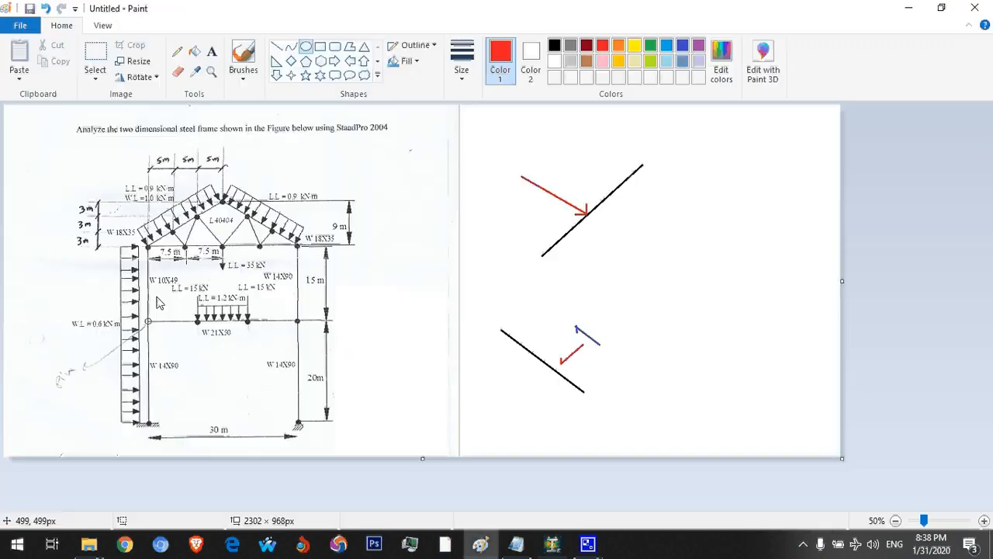
key("alt+Tab")
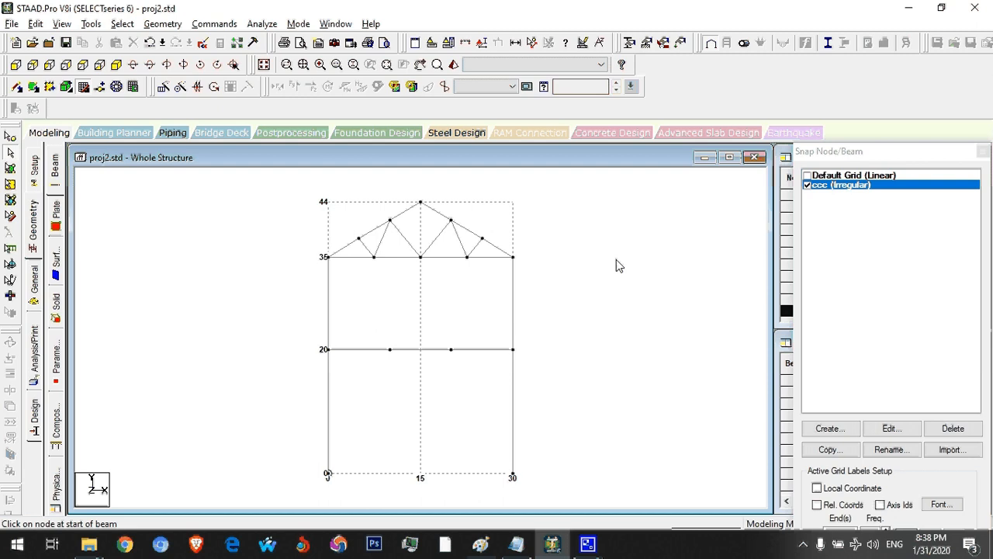
- Open the member section properties of the whole structure and examine the section labels in the Paint drawing
left_click(34, 283)
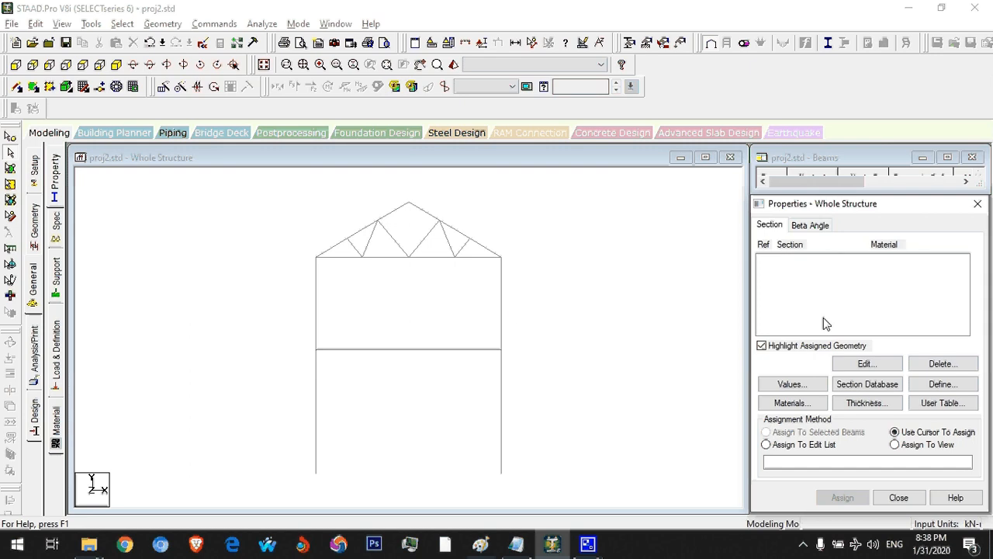
key("alt+Tab")
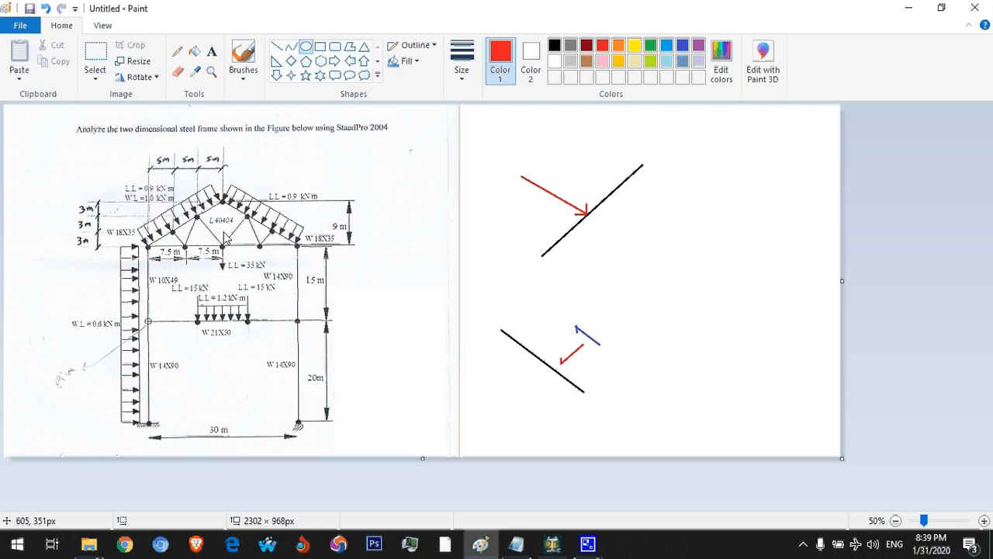
scroll(308, 291, "up", 2, "ctrl")
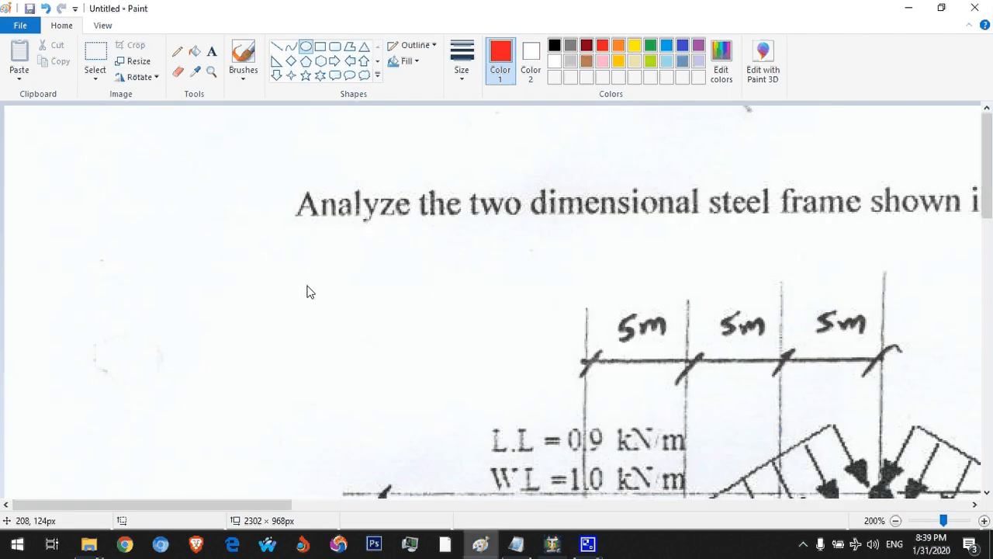
scroll(308, 291, "down", 1, "ctrl")
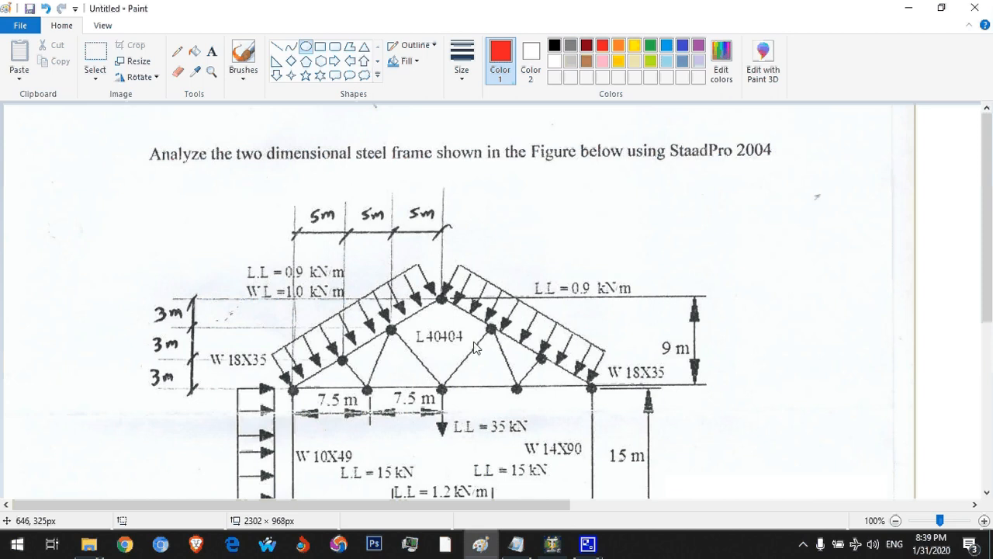
scroll(422, 338, "down", 2, "ctrl")
scroll(423, 337, "up", 1, "ctrl")
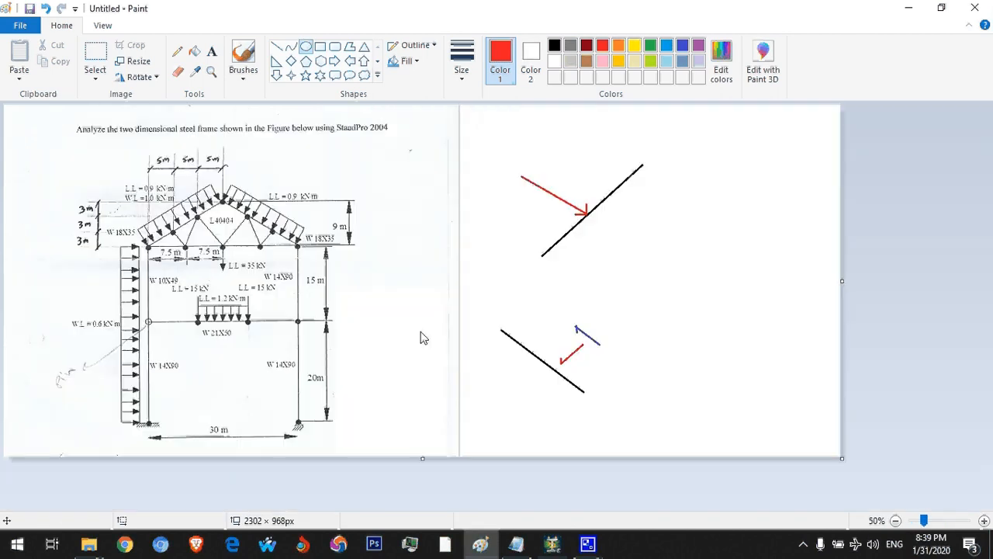
key("alt+Tab")
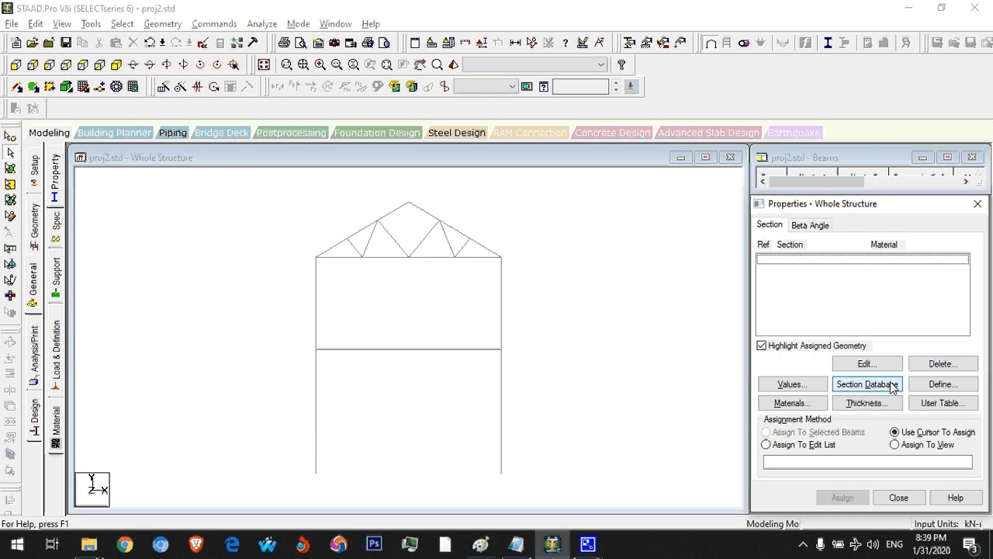
- Add the American W shape W14X90 in steel from the section database to the property list
left_click(858, 385)
key("alt+Tab")
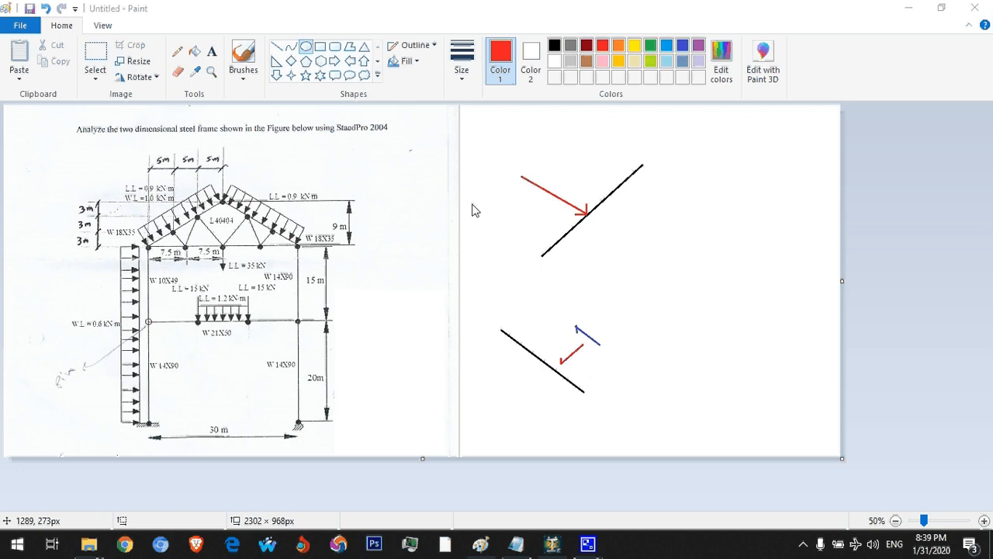
key("alt+Tab")
left_click_drag(473, 146, 476, 206)
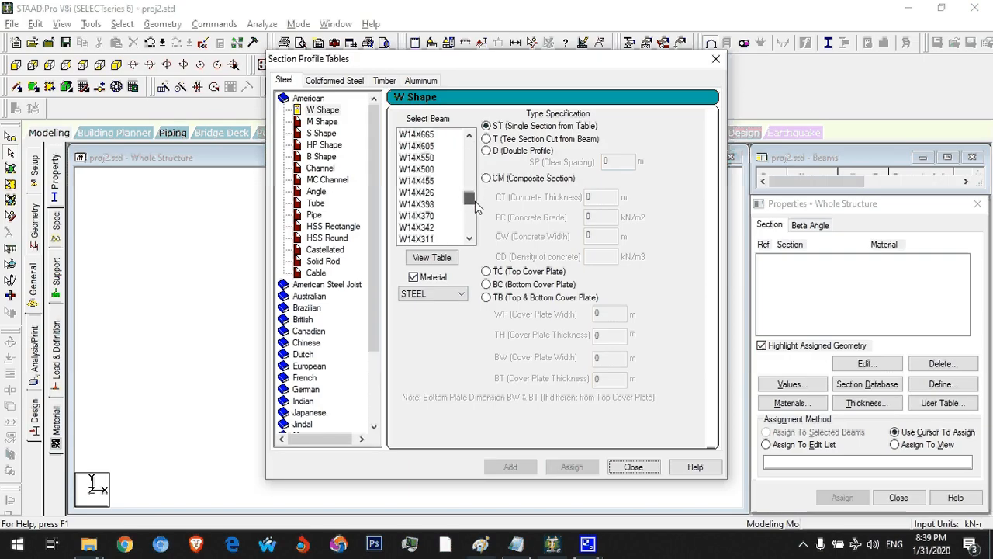
left_click(469, 238)
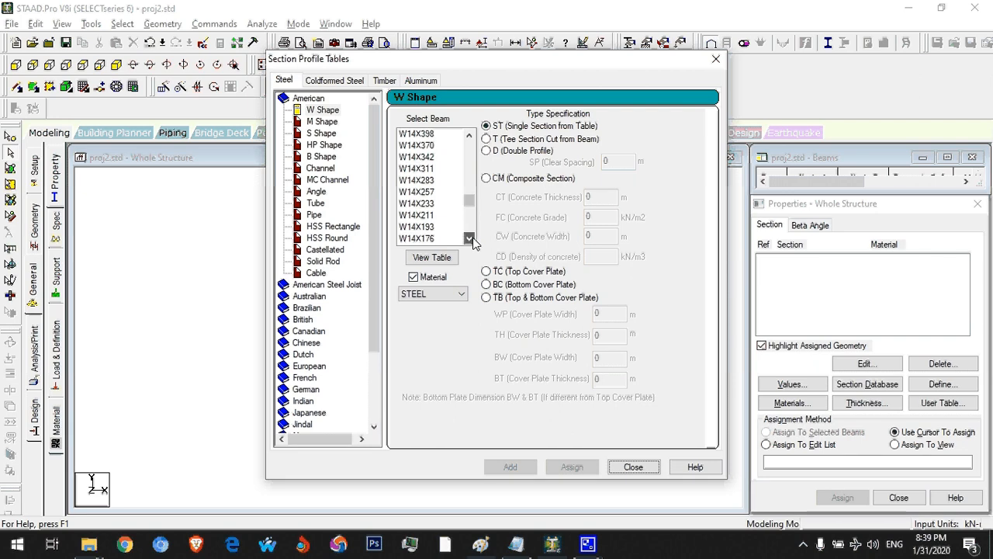
left_click(470, 238)
left_click(470, 238)
left_click(470, 238)
left_click(470, 238)
left_click(470, 239)
left_click(470, 238)
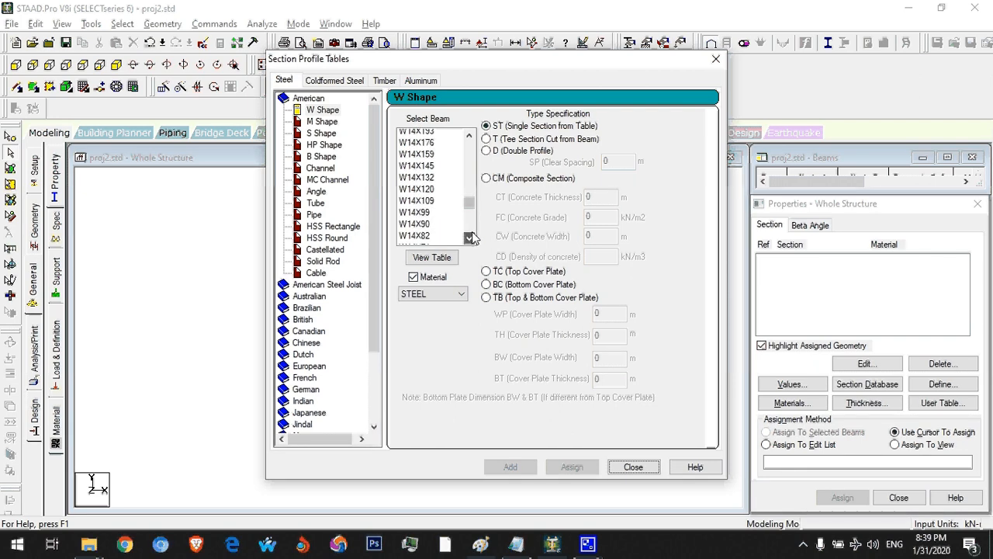
left_click(469, 238)
left_click(435, 181)
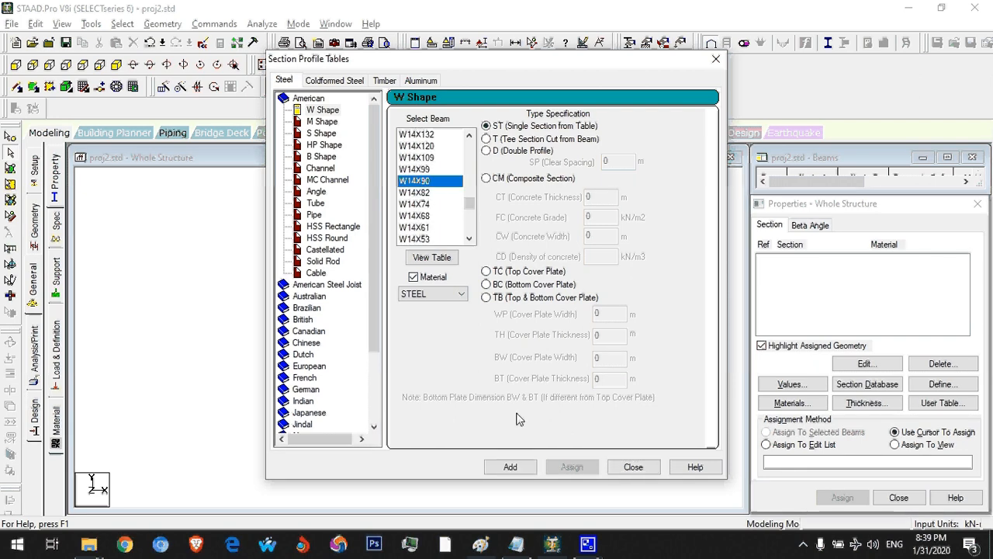
left_click(528, 468)
- Check the section labels in the Paint drawing and add the steel W10X49 section in STAAD.Pro
key("alt+Tab")
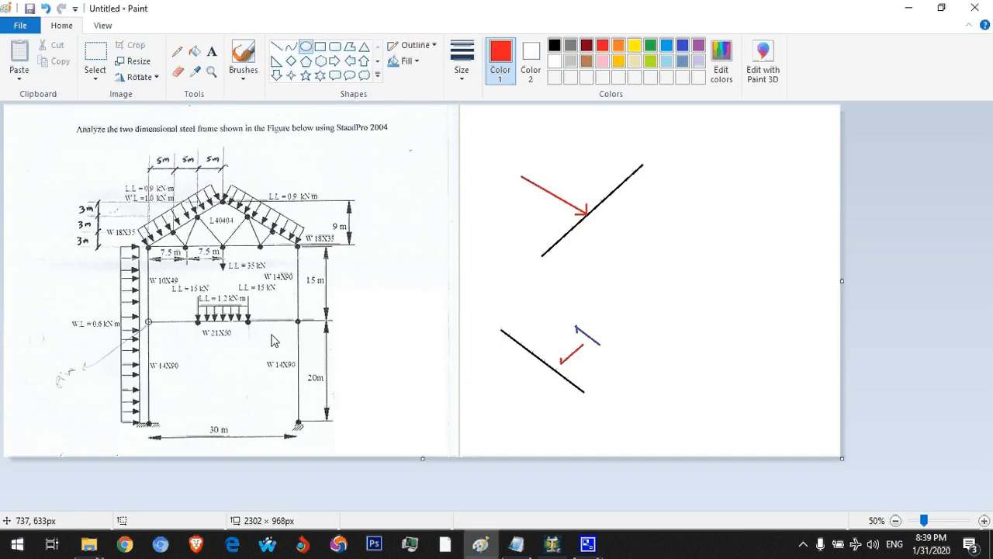
key("alt+Tab")
left_click_drag(469, 205, 470, 225)
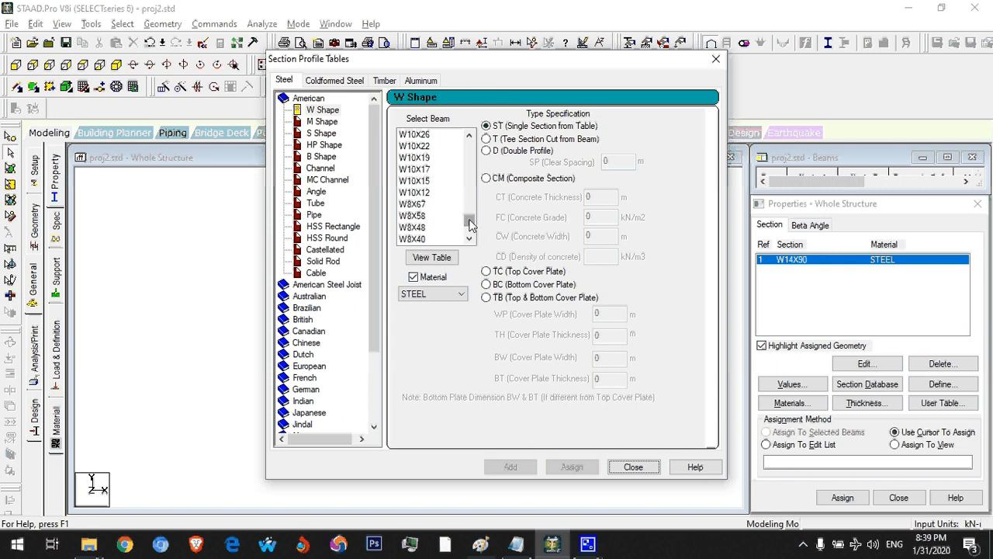
left_click(470, 136)
left_click(470, 136)
left_click(470, 135)
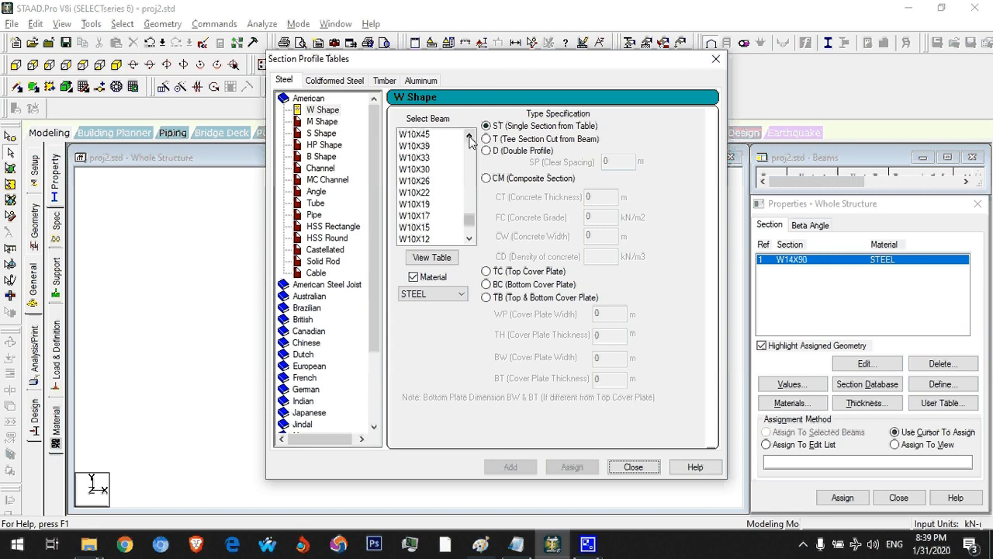
left_click(470, 135)
left_click(425, 135)
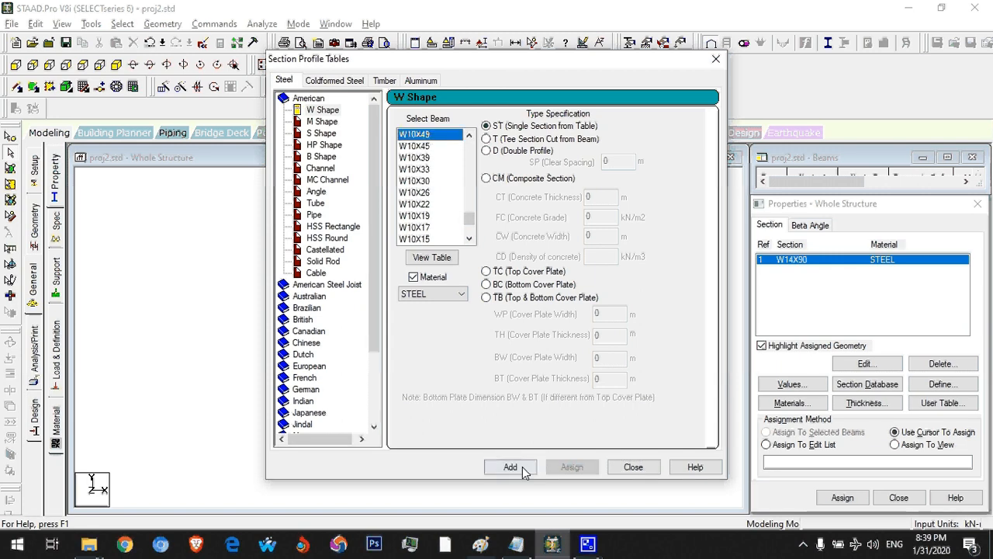
left_click(525, 470)
- Read the middle beam's section in the Paint drawing and add the steel W21X50 section in STAAD.Pro
key("alt+Tab")
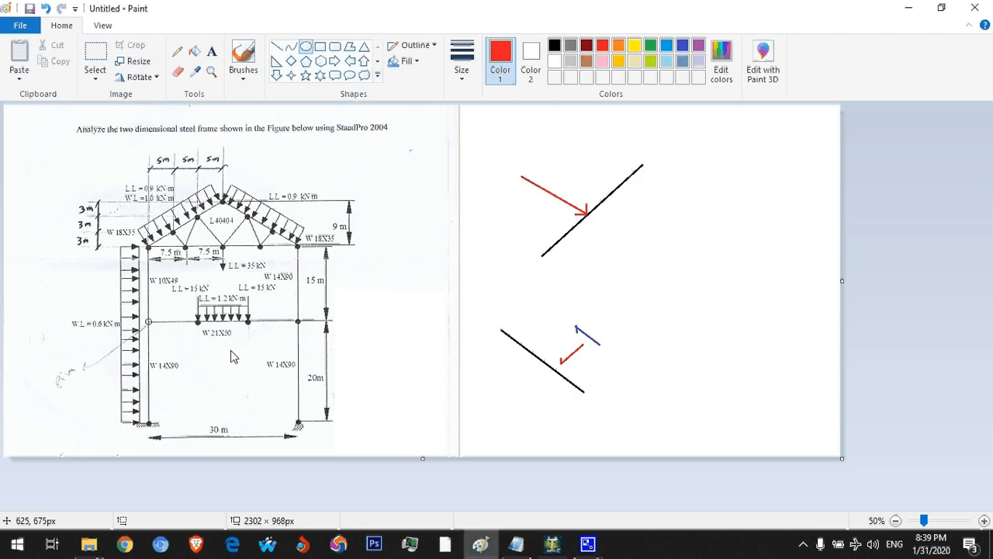
key("alt+Tab")
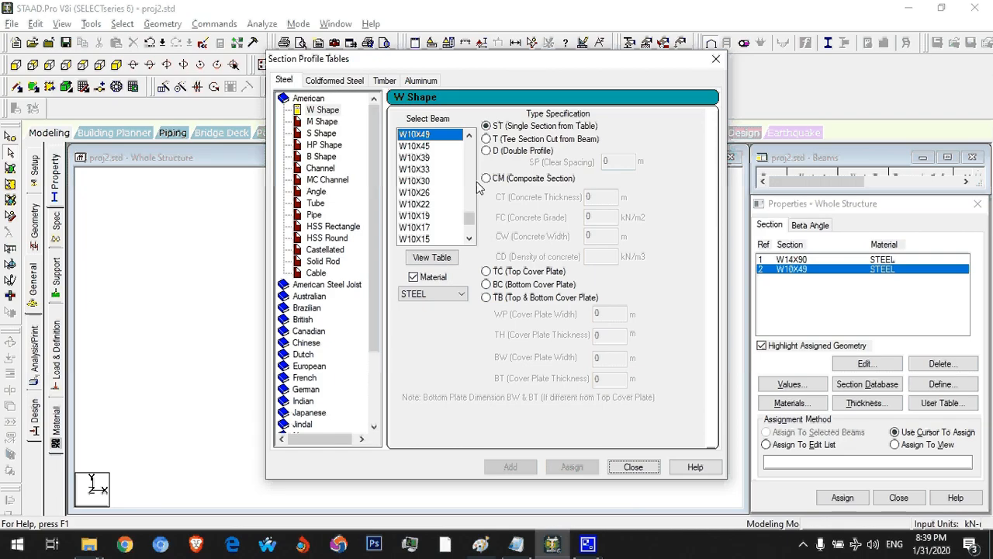
key("alt+Tab")
key("alt+Tab")
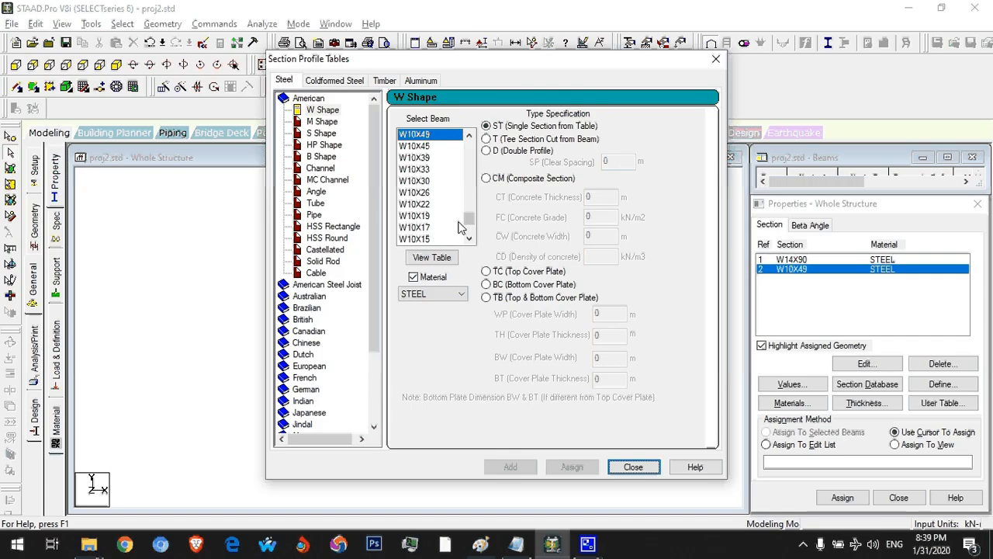
left_click_drag(468, 222, 469, 187)
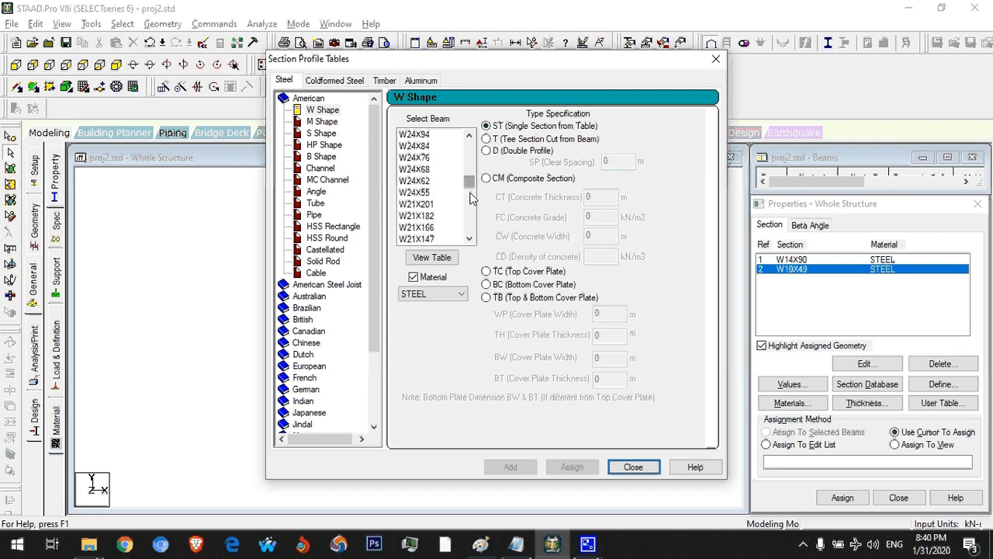
left_click(468, 238)
left_click(469, 238)
left_click(469, 238)
left_click(468, 238)
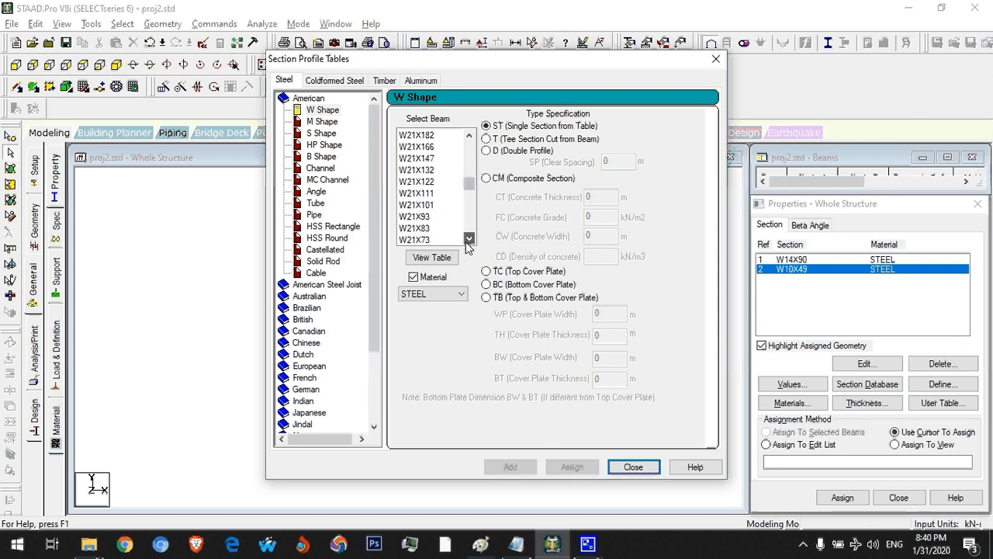
left_click(469, 239)
left_click(468, 239)
left_click(469, 238)
left_click(469, 239)
left_click(469, 239)
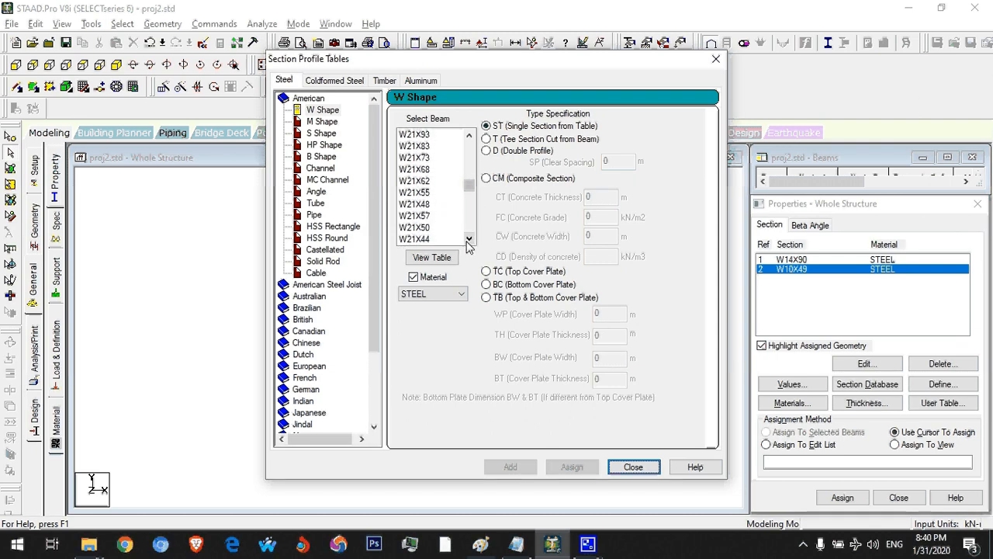
left_click(419, 227)
left_click(508, 466)
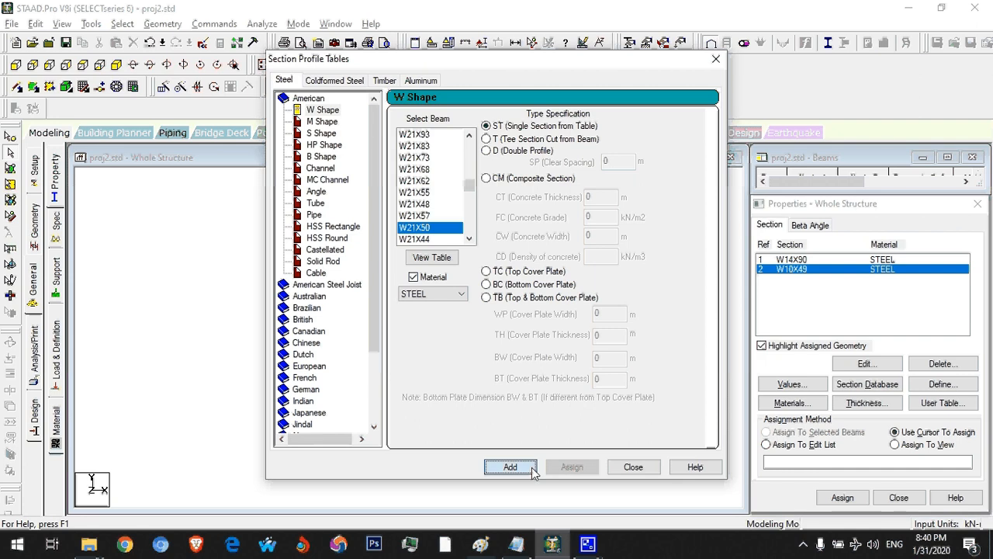
- Read the rafter section label in the Paint drawing and add the American W shape W18X35 in steel to the STAAD.Pro property list
key("alt+Tab")
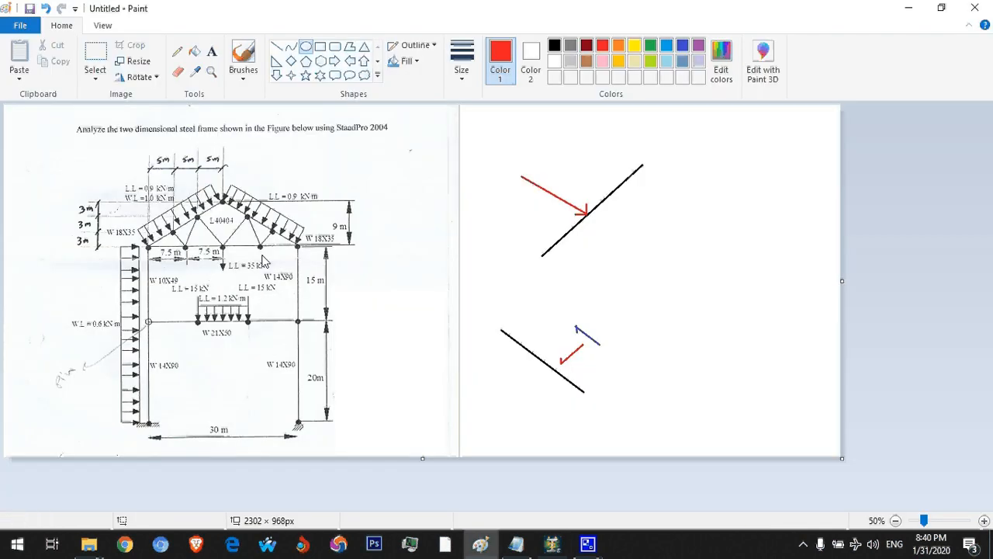
key("alt+Tab")
key("alt+Tab")
key("alt+Tab")
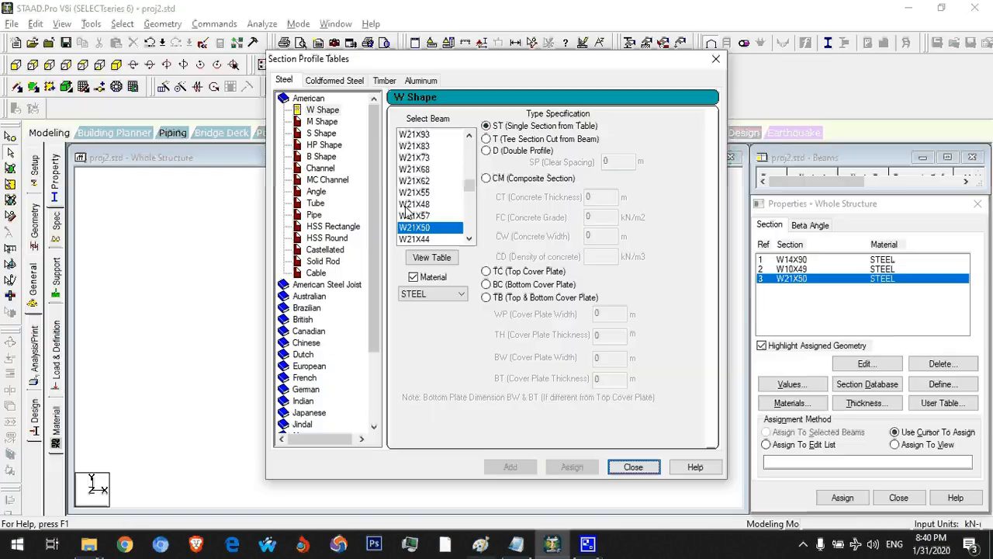
left_click_drag(469, 185, 471, 192)
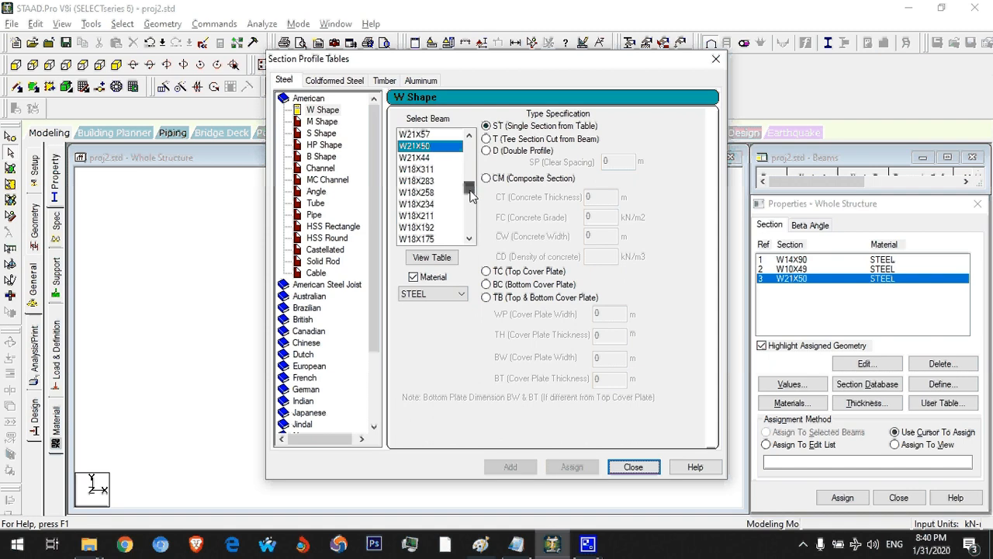
left_click(468, 241)
left_click(469, 238)
left_click(469, 238)
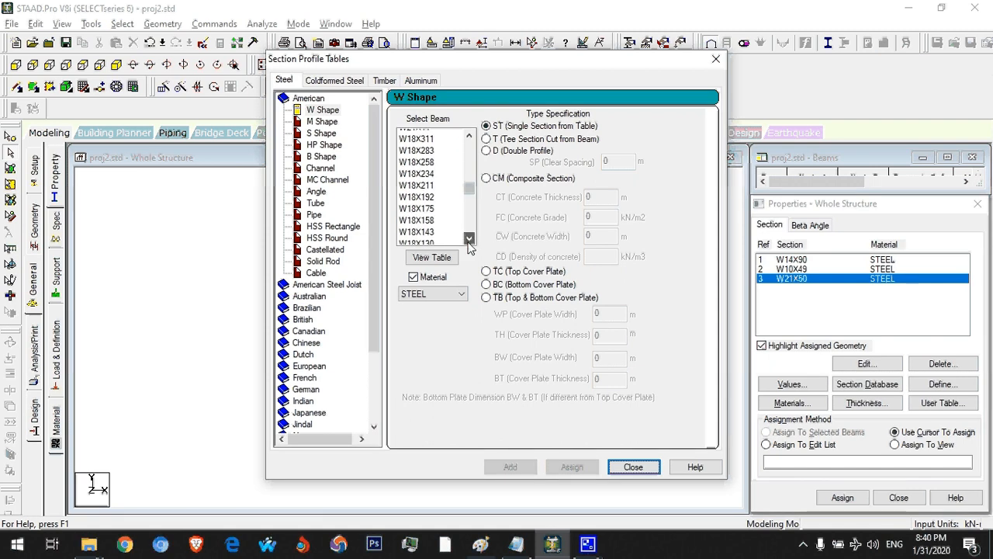
left_click(469, 238)
left_click(469, 238)
left_click(468, 239)
left_click(469, 238)
left_click(468, 238)
left_click(469, 238)
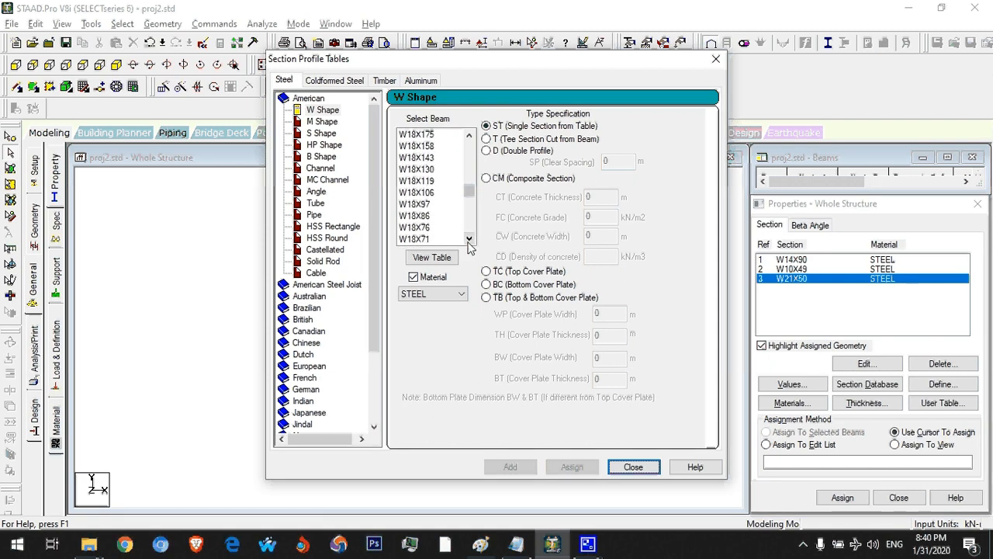
left_click(469, 238)
left_click(469, 239)
left_click(469, 238)
left_click(469, 238)
left_click(469, 238)
left_click(469, 238)
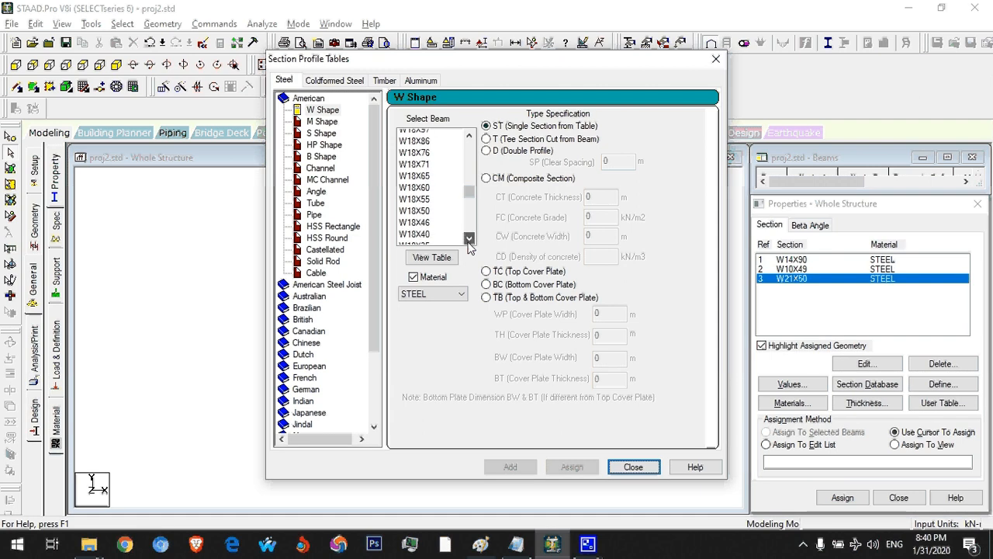
left_click(469, 238)
left_click(468, 238)
left_click(468, 238)
left_click(468, 238)
left_click(428, 204)
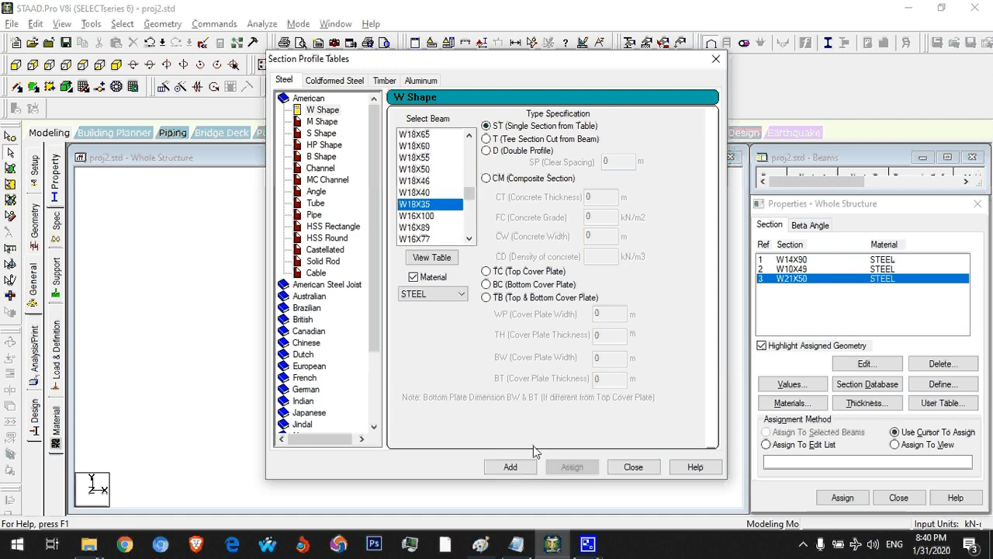
left_click(510, 467)
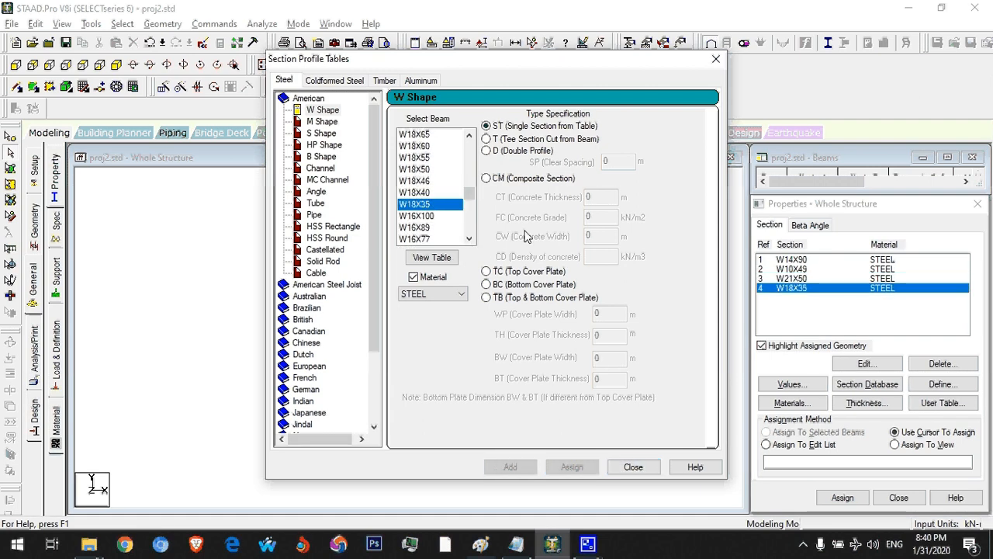
- Check the truss web label in the Paint drawing, add the American steel angle L40404 in STAAD.Pro, and close the section tables
key("alt+Tab")
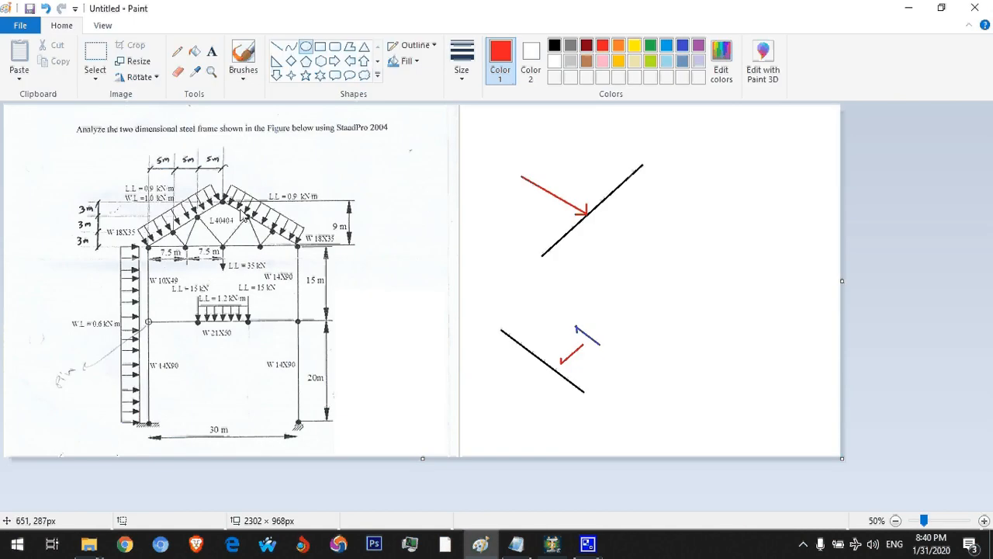
left_click_drag(241, 210, 208, 240)
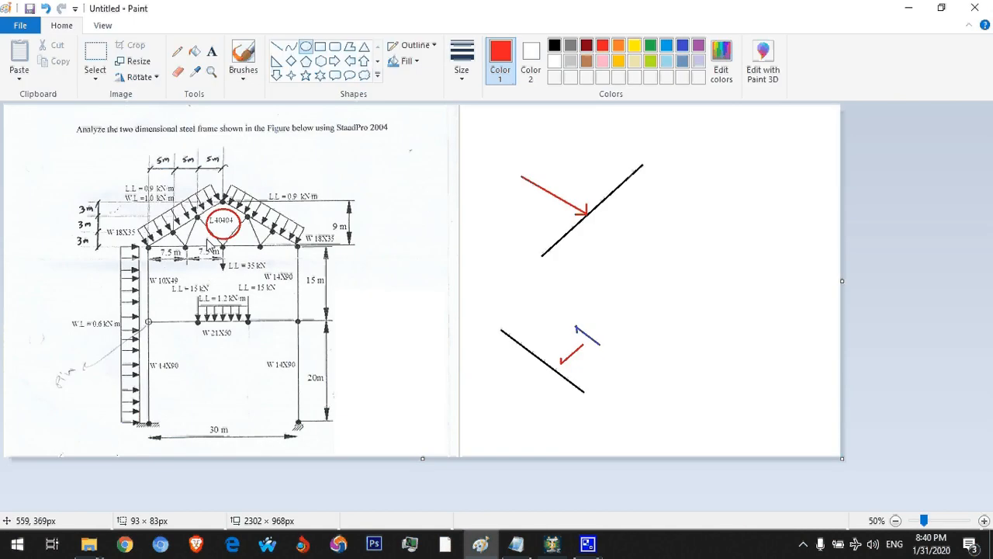
key("alt+Tab")
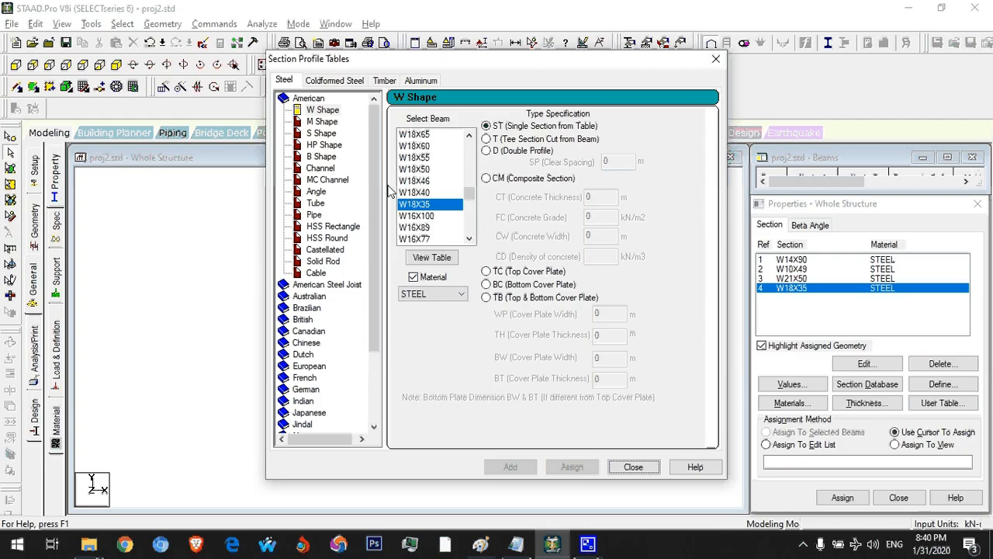
left_click(315, 194)
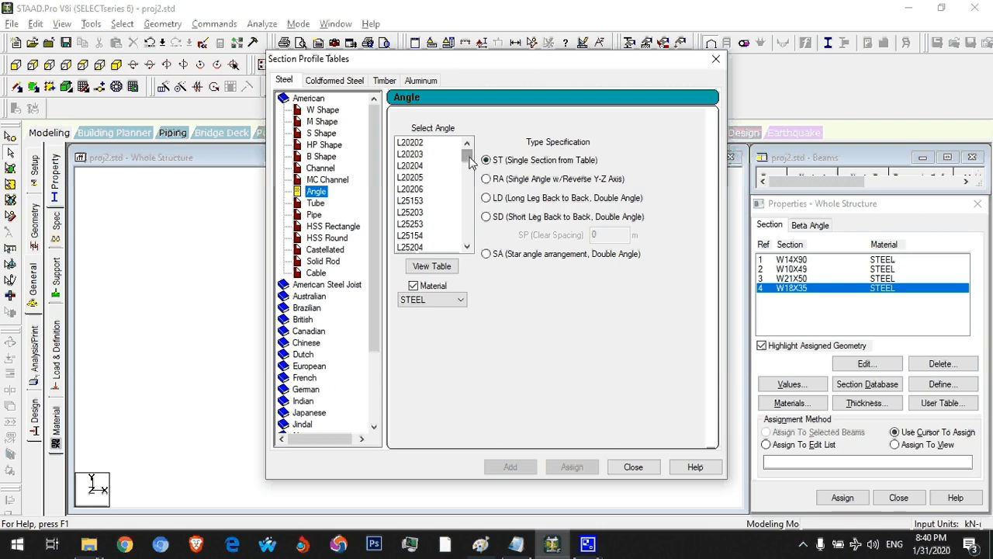
left_click_drag(468, 159, 473, 194)
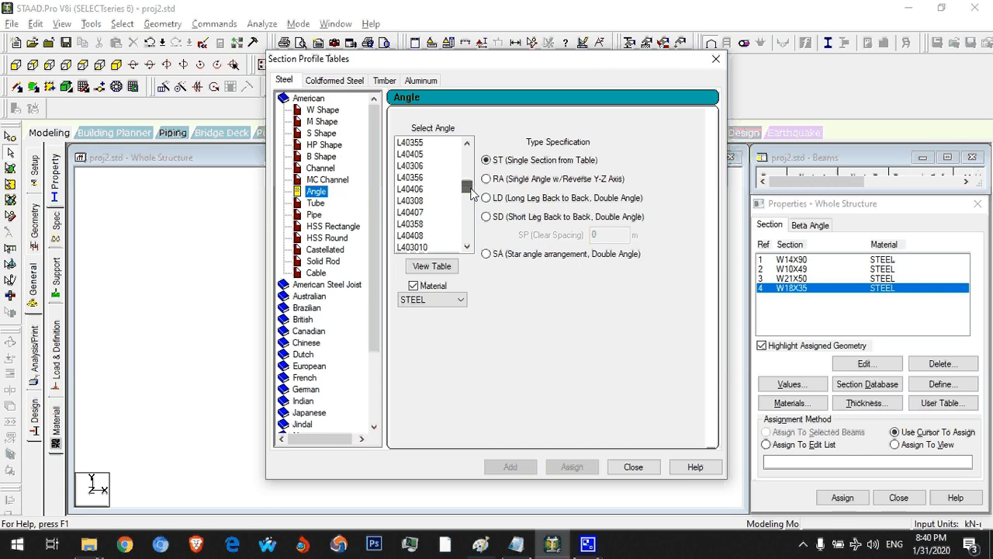
left_click(466, 246)
left_click(467, 246)
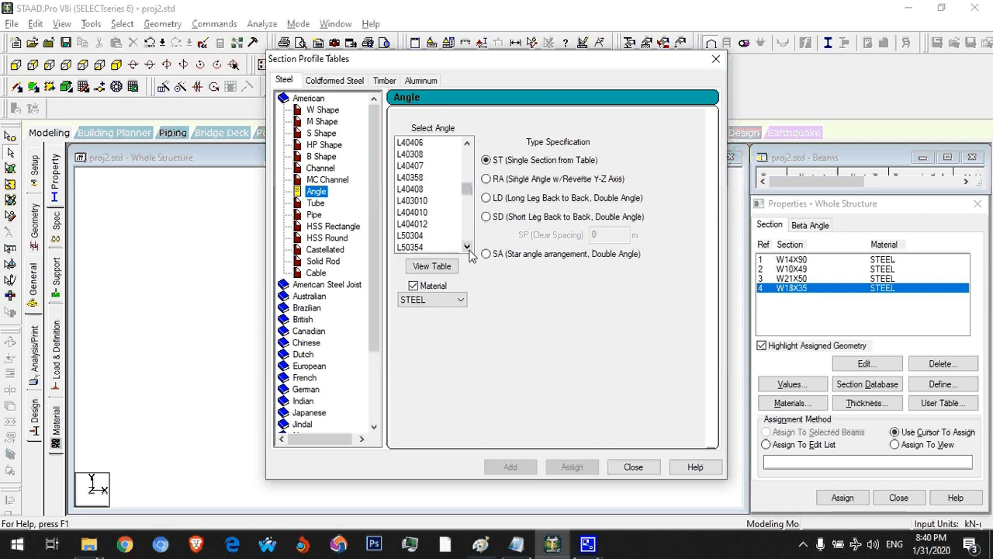
left_click(466, 246)
left_click(467, 246)
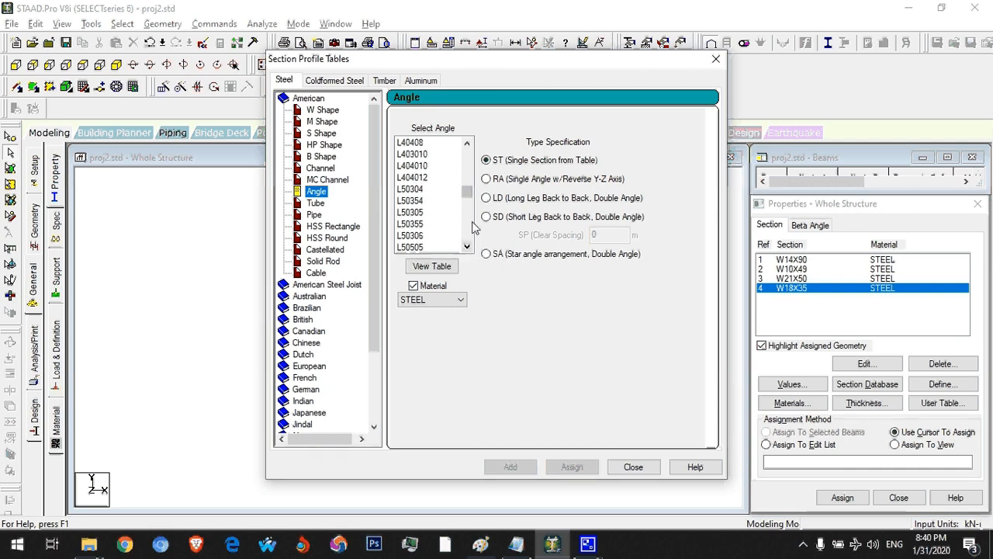
left_click(466, 143)
left_click(466, 143)
left_click(466, 143)
left_click(466, 143)
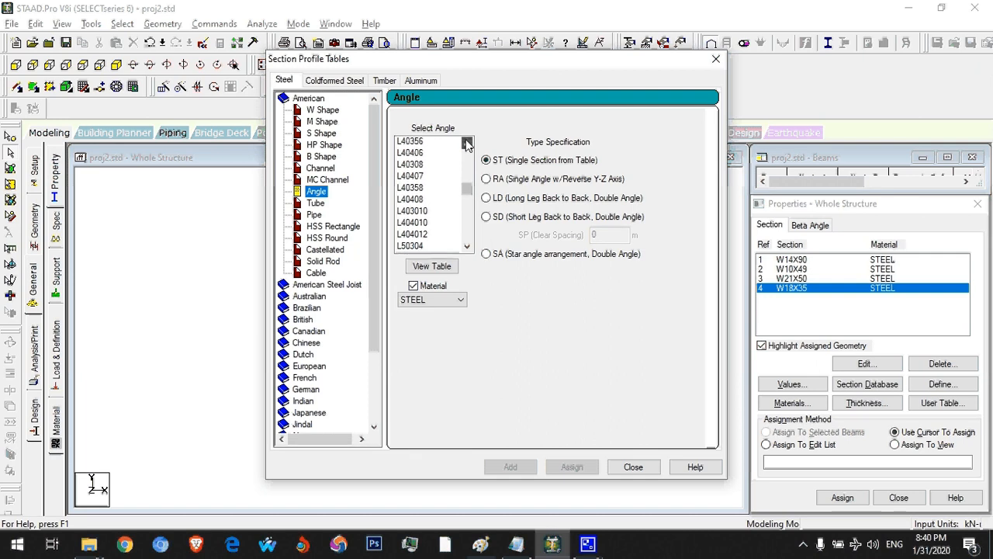
left_click(466, 142)
left_click(466, 142)
left_click(466, 142)
left_click(466, 143)
left_click(466, 143)
left_click(466, 143)
left_click(466, 143)
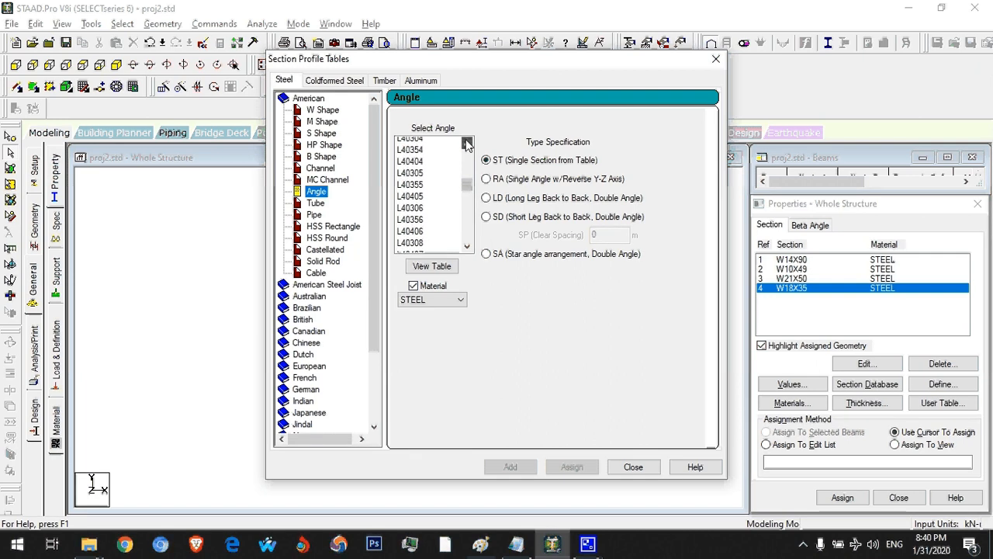
left_click(466, 143)
left_click(466, 143)
left_click(466, 143)
left_click(467, 142)
left_click(419, 212)
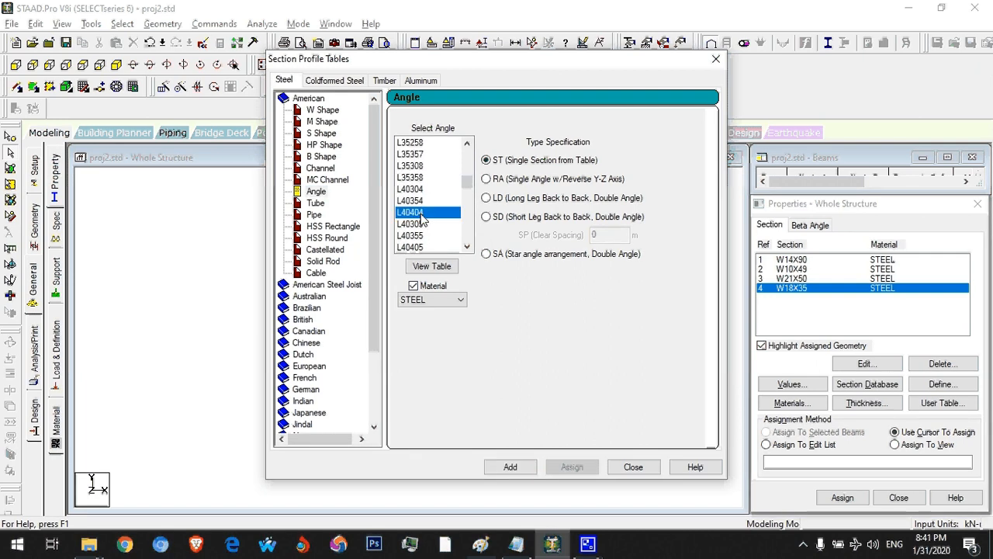
left_click(508, 466)
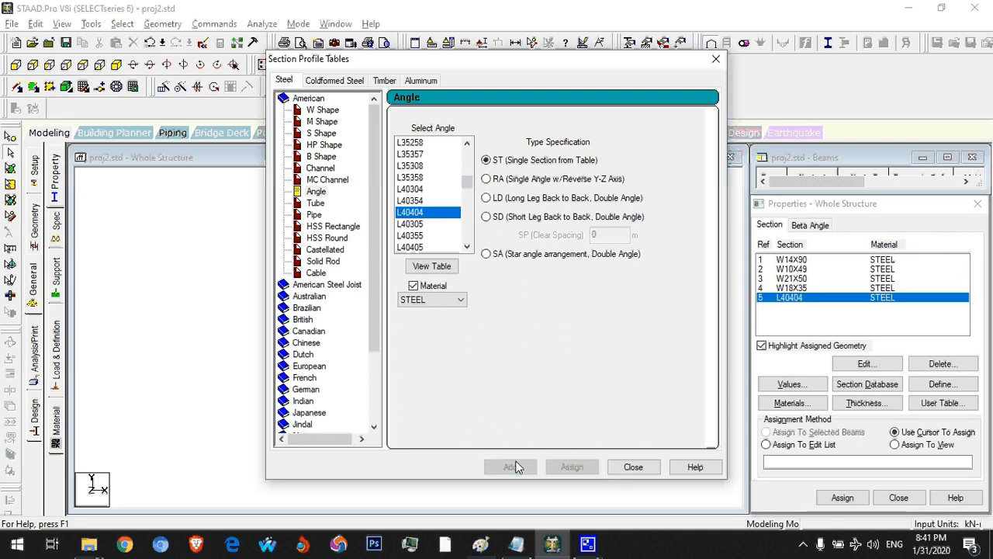
left_click(634, 467)
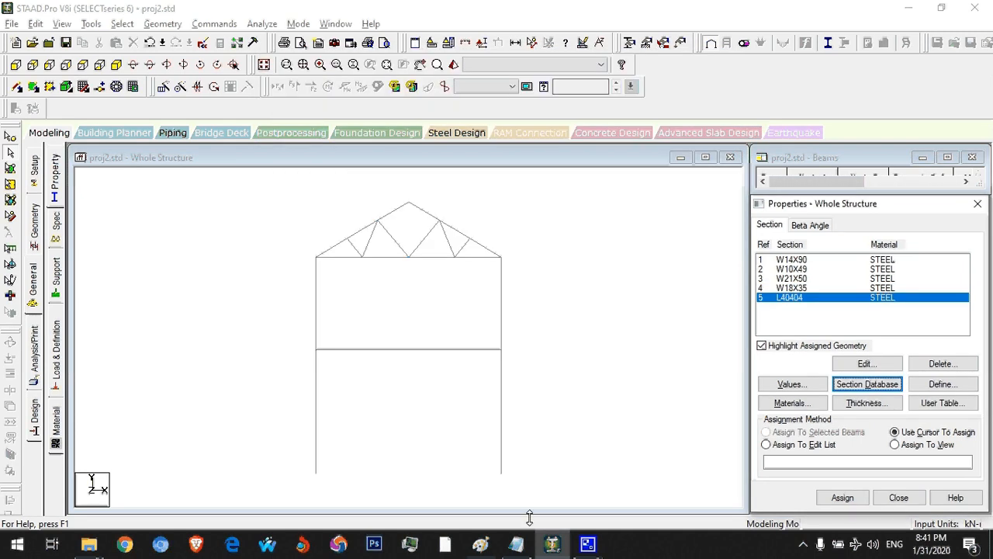
left_click(526, 292)
left_click(501, 454)
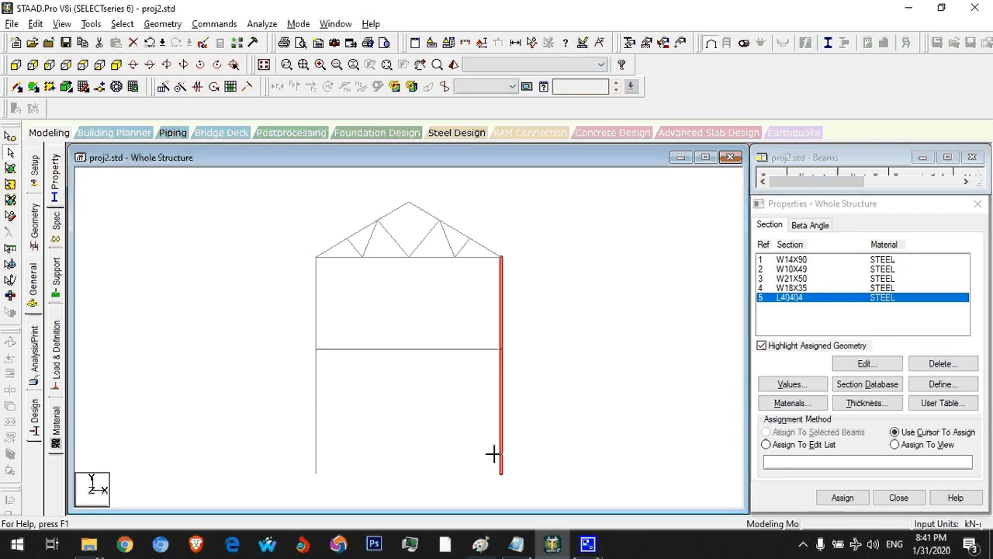
left_click_drag(317, 406, 291, 449)
key("alt+Tab")
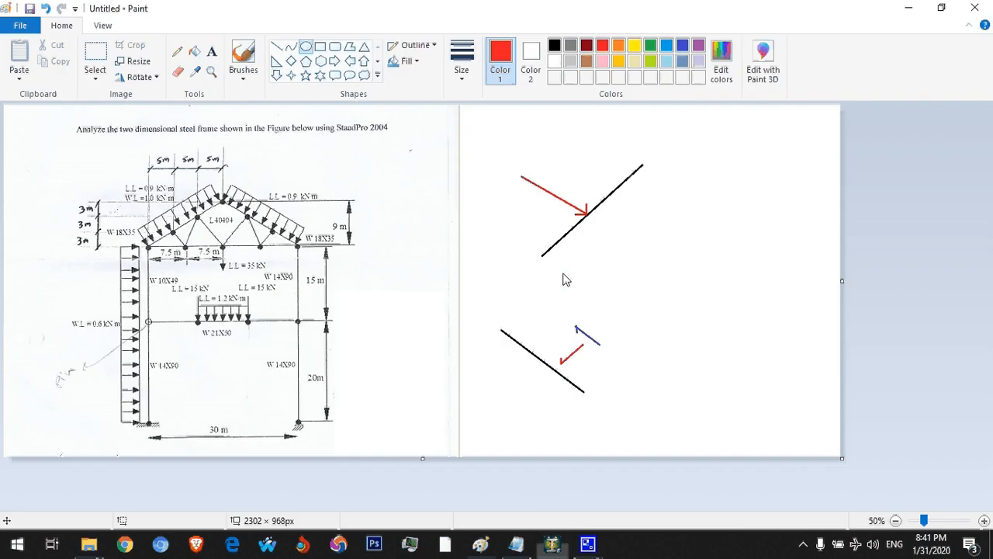
key("alt+Tab")
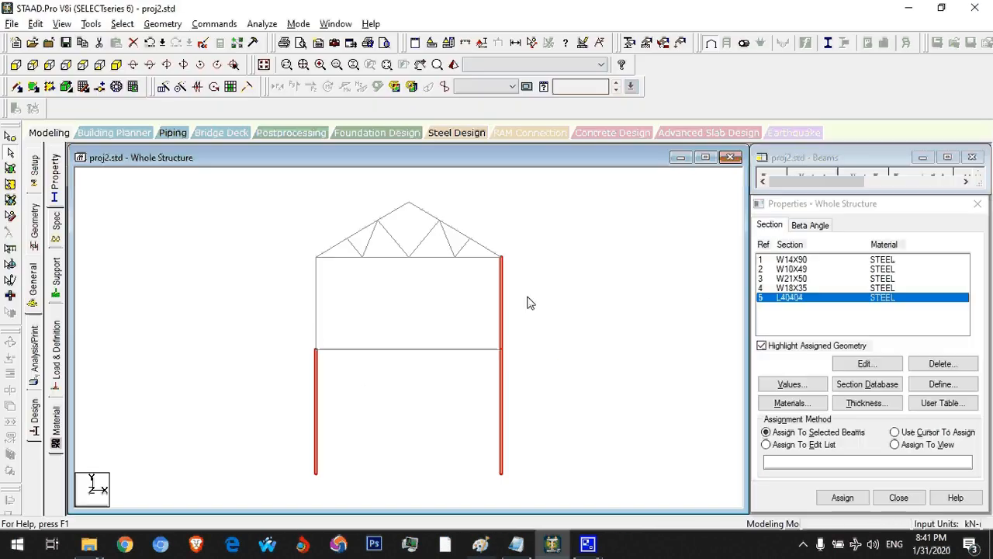
- Assign the W14X90 section to both right column segments and the lower left column
left_click(803, 260)
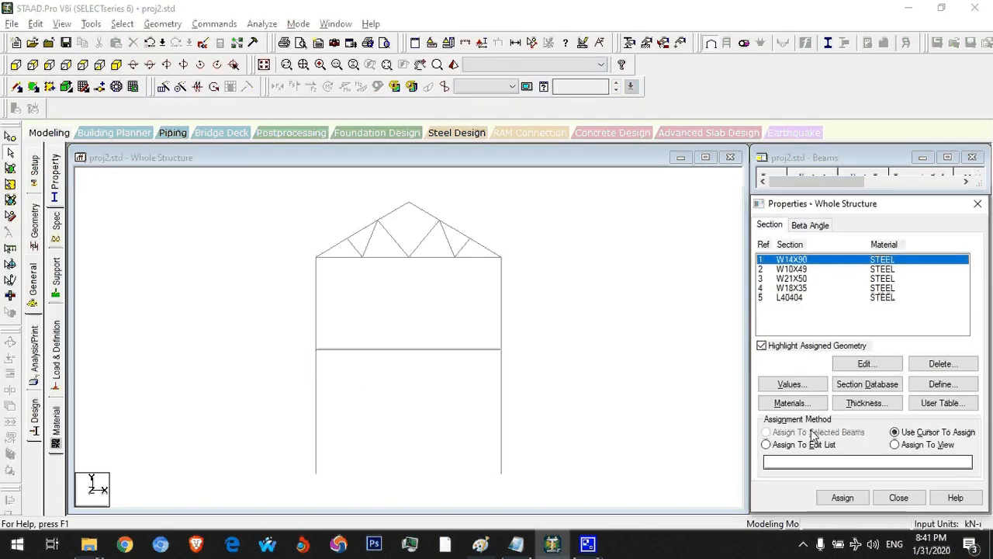
left_click(477, 373)
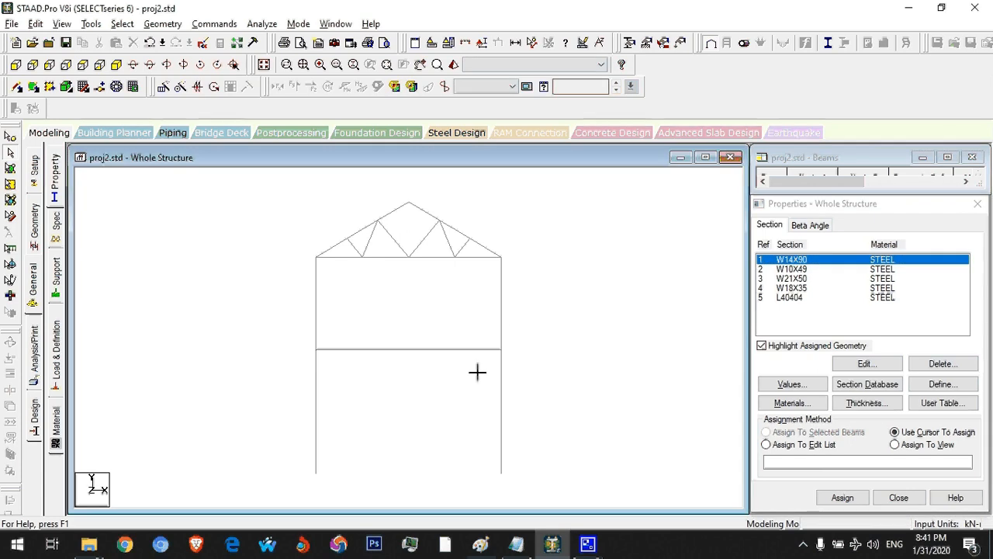
left_click_drag(521, 288, 486, 452)
left_click(315, 424, "ctrl")
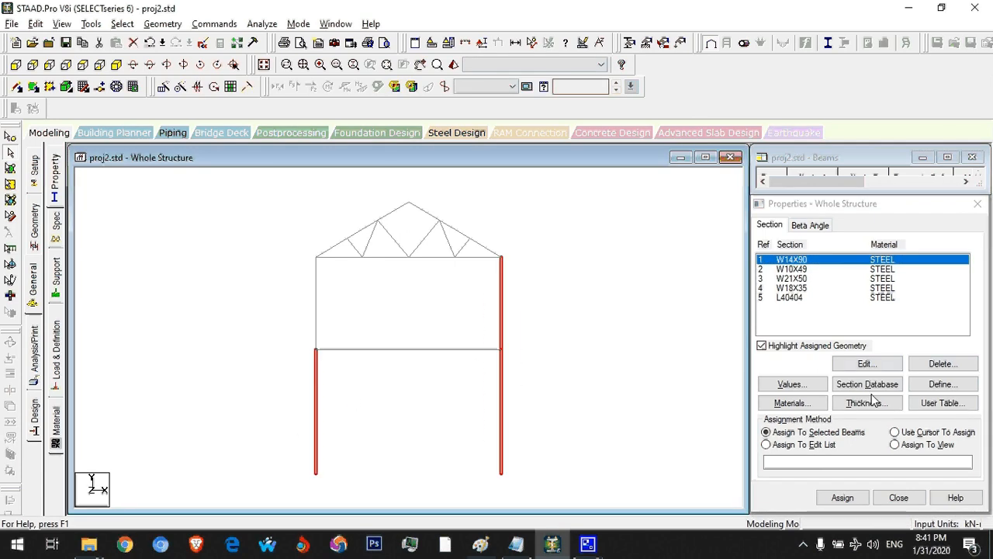
left_click(841, 497)
left_click(887, 392)
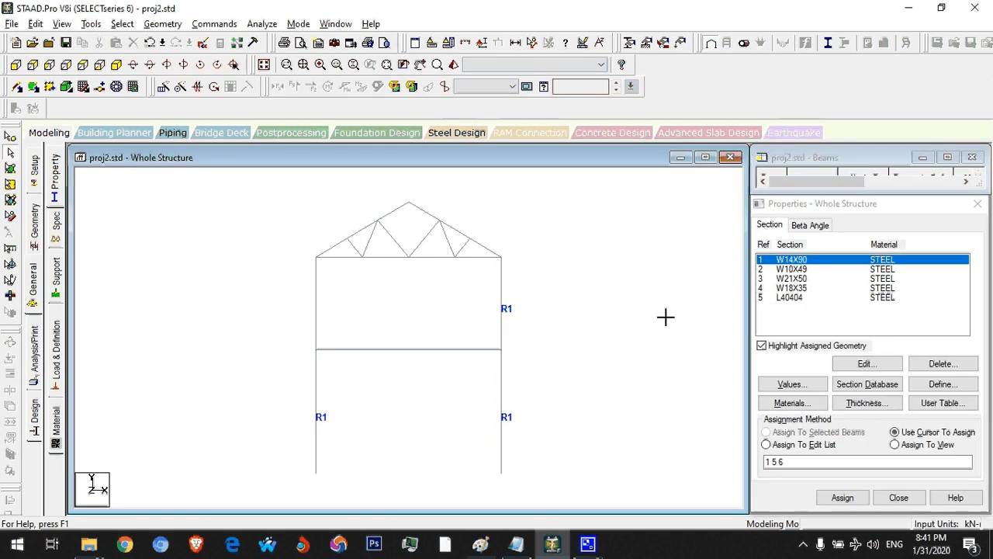
- Check the upper left column's label in the Paint drawing and assign the W10X49 section to that column in STAAD.Pro
key("alt+Tab")
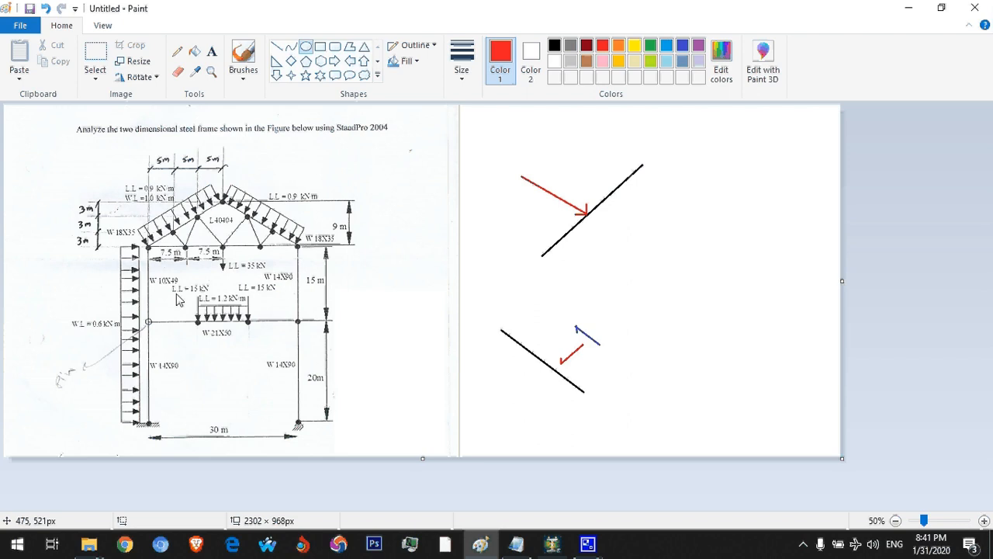
mouse_move(184, 270)
left_mouse_down()
mouse_move(129, 306)
mouse_move(141, 305)
left_mouse_up()
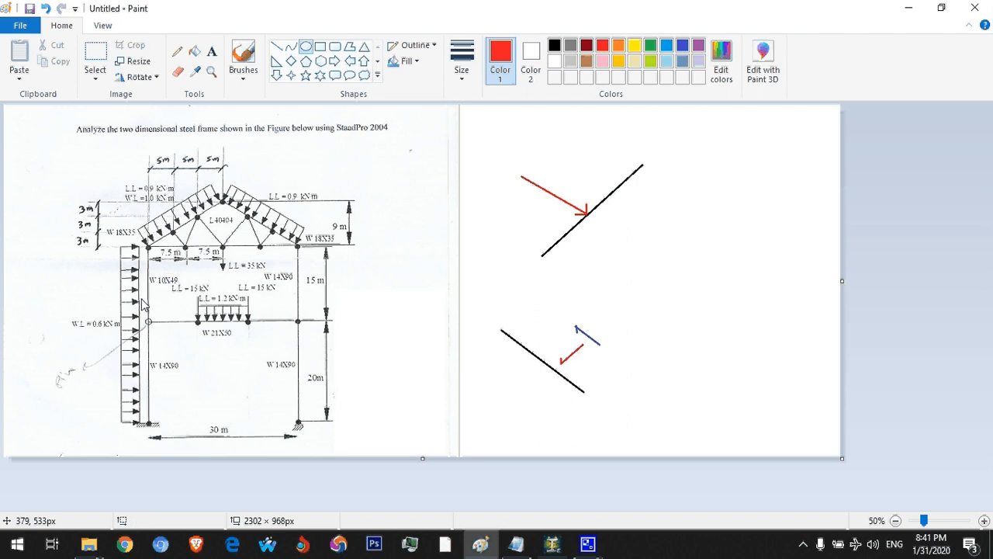
key("alt+Tab")
left_click(795, 268)
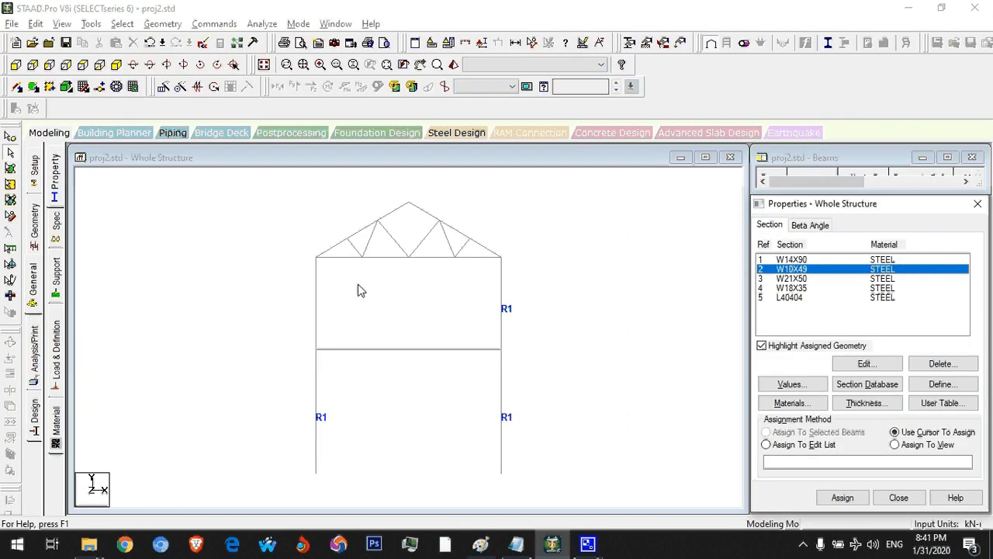
left_click(316, 306)
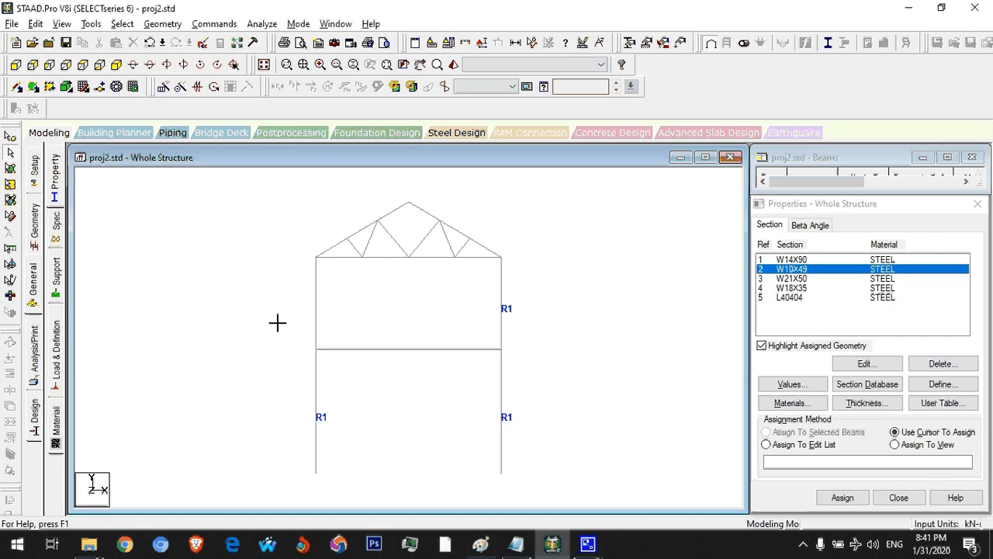
left_click(844, 497)
left_click(885, 393)
- Check the middle beam's label in the Paint drawing and assign the W21X50 section to all its segments in STAAD.Pro
key("alt+Tab")
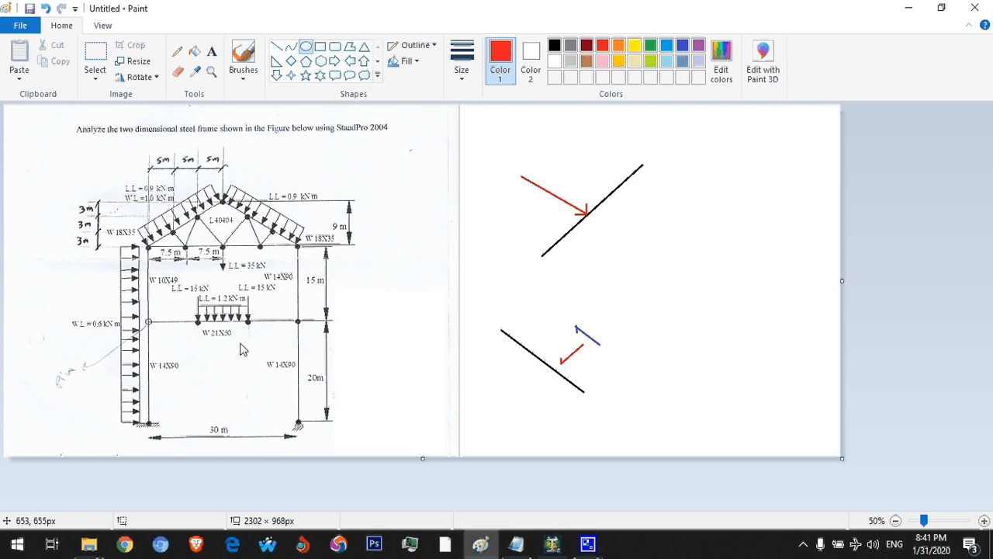
key("alt+Tab")
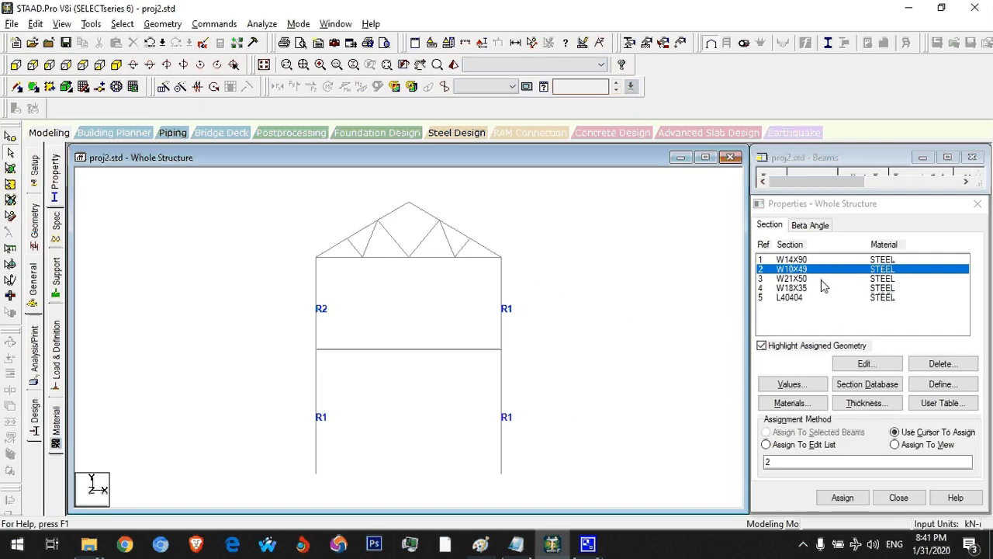
left_click(822, 279)
left_click_drag(503, 326, 343, 388)
left_click(843, 499)
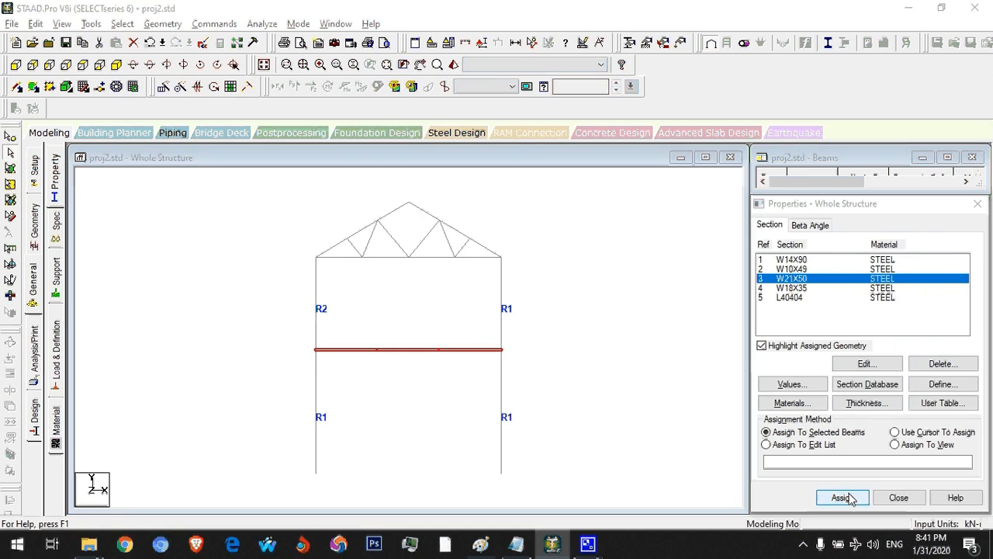
left_click(891, 397)
- Check the roof truss chord labels in the Paint drawing and return to STAAD.Pro
key("alt+Tab")
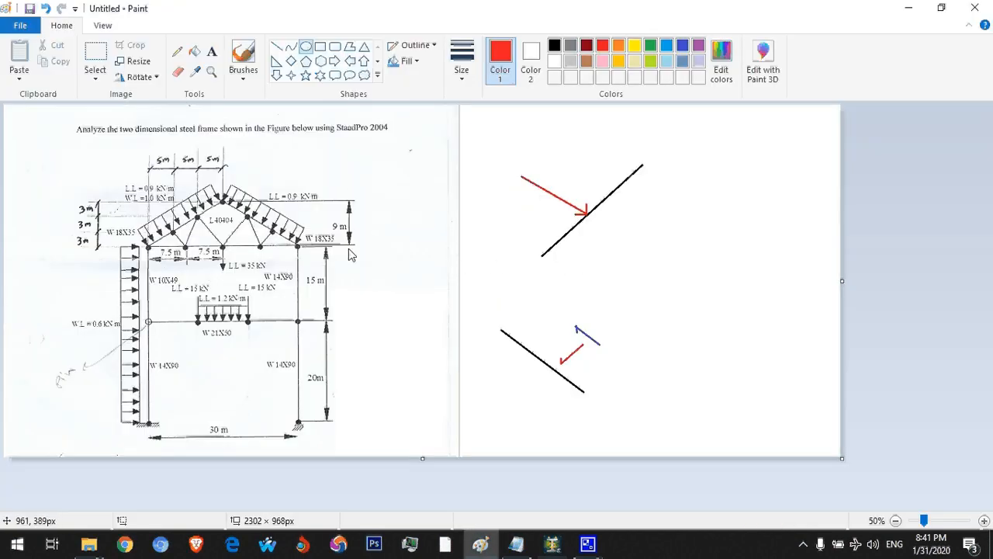
key("alt+Tab")
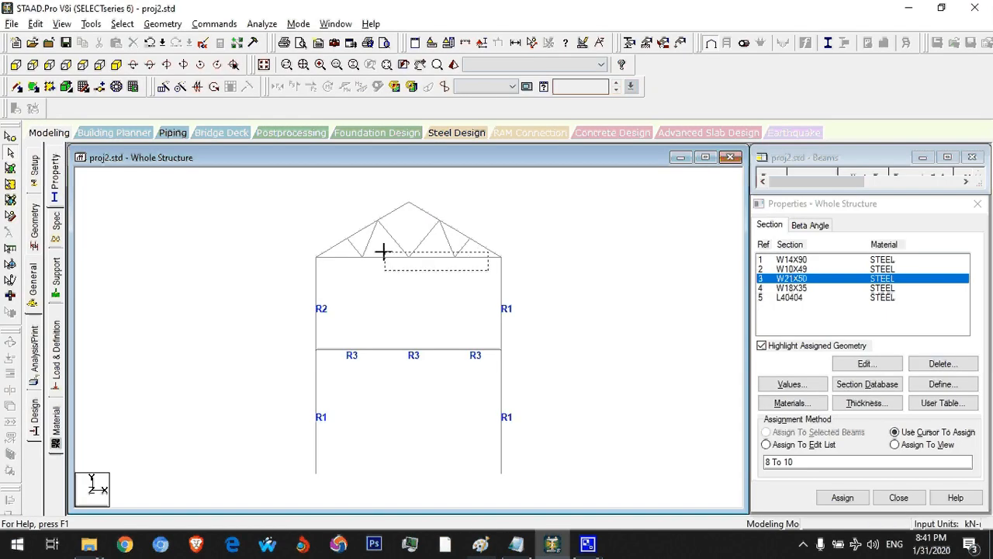
left_click(342, 249)
left_click(341, 242, "ctrl")
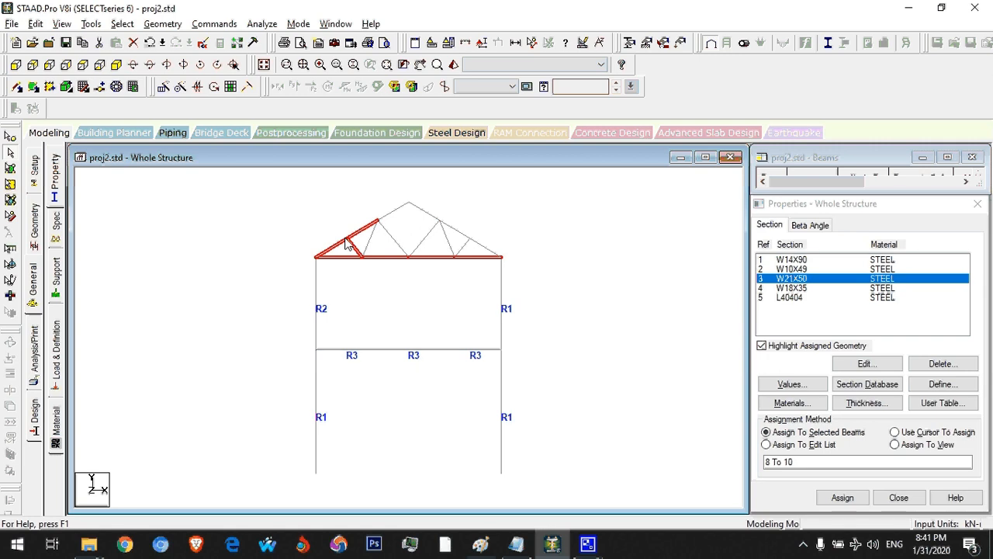
left_click(391, 217, "ctrl")
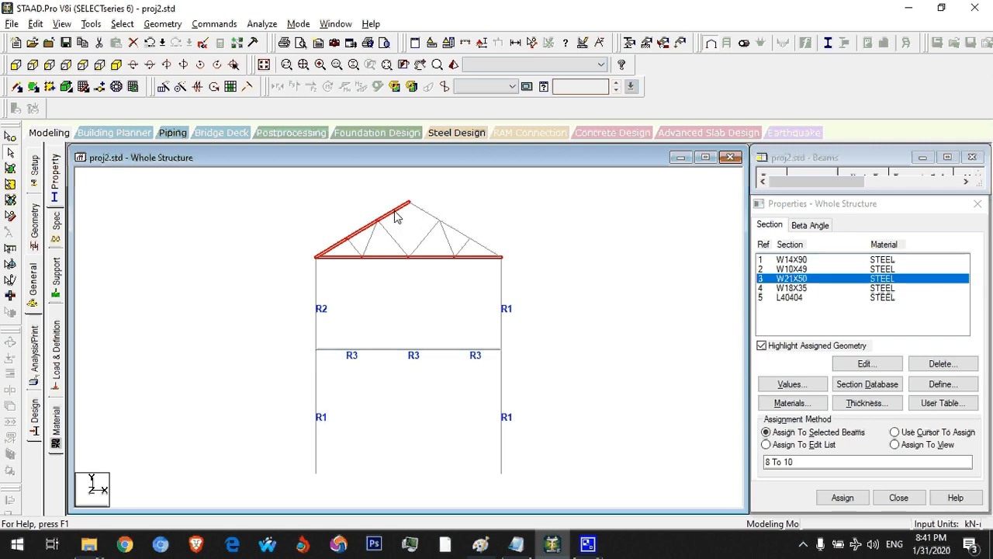
left_click(433, 218, "ctrl")
left_click(459, 232, "ctrl")
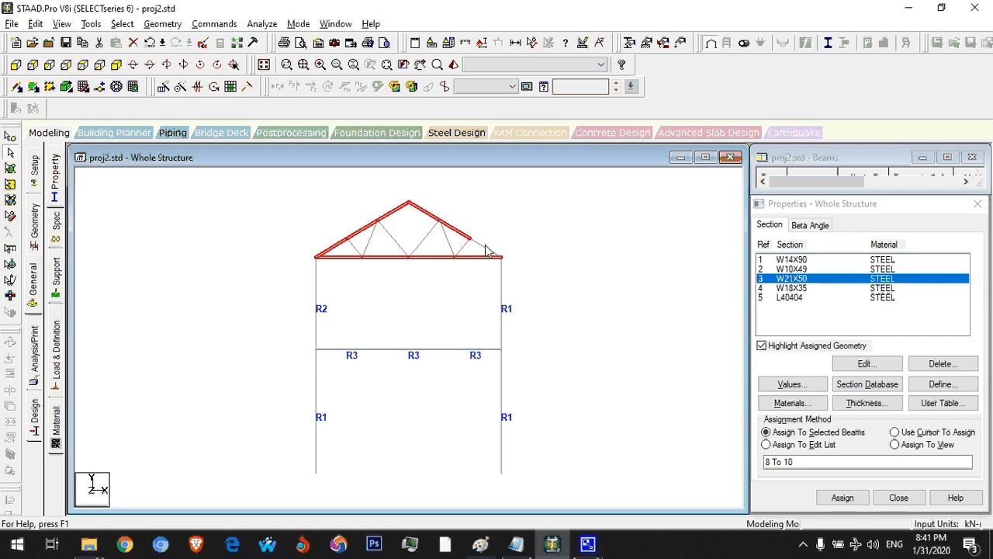
- Assign the W18X35 section to all bottom chord and sloping top chord members of the roof truss
left_click(807, 287)
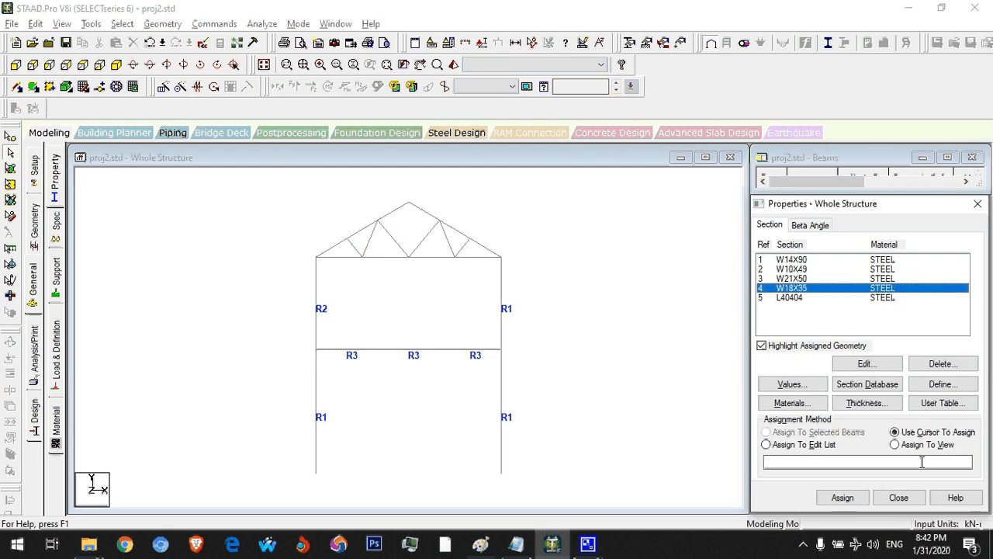
left_click_drag(475, 269, 333, 250)
left_click(488, 257, "ctrl")
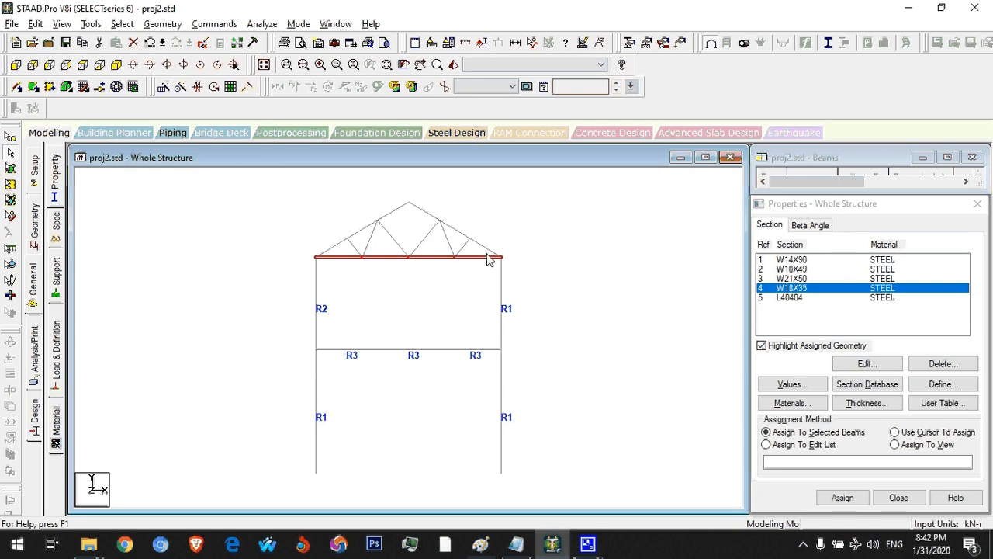
left_click(476, 242, "ctrl")
left_click(428, 214, "ctrl")
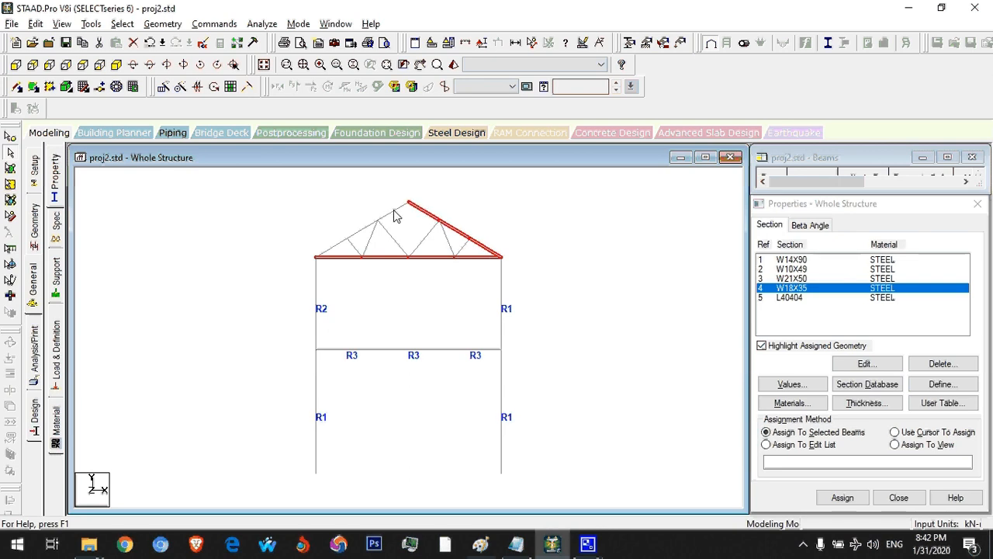
left_click(393, 213, "ctrl")
left_click(364, 230, "ctrl")
left_click(337, 244, "ctrl")
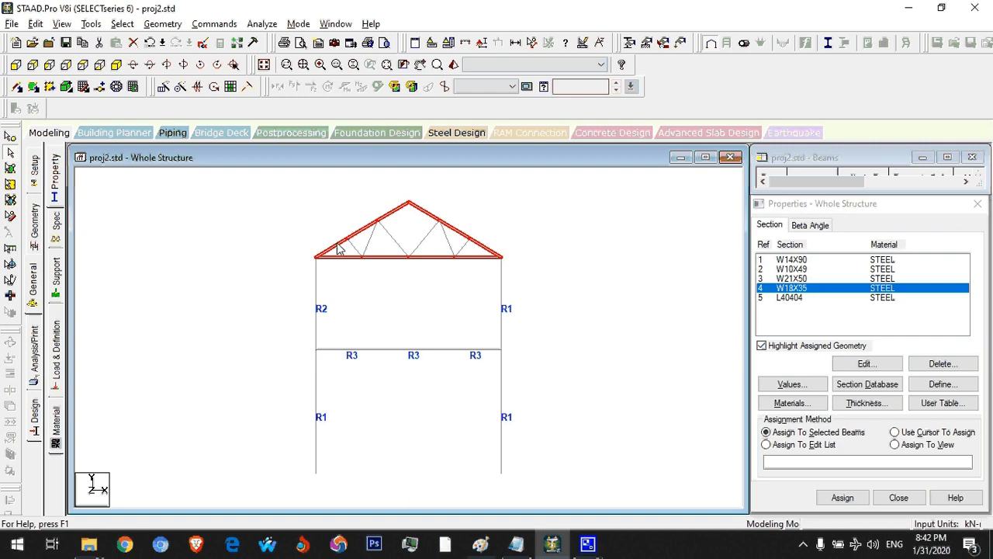
left_click(835, 497)
left_click(890, 393)
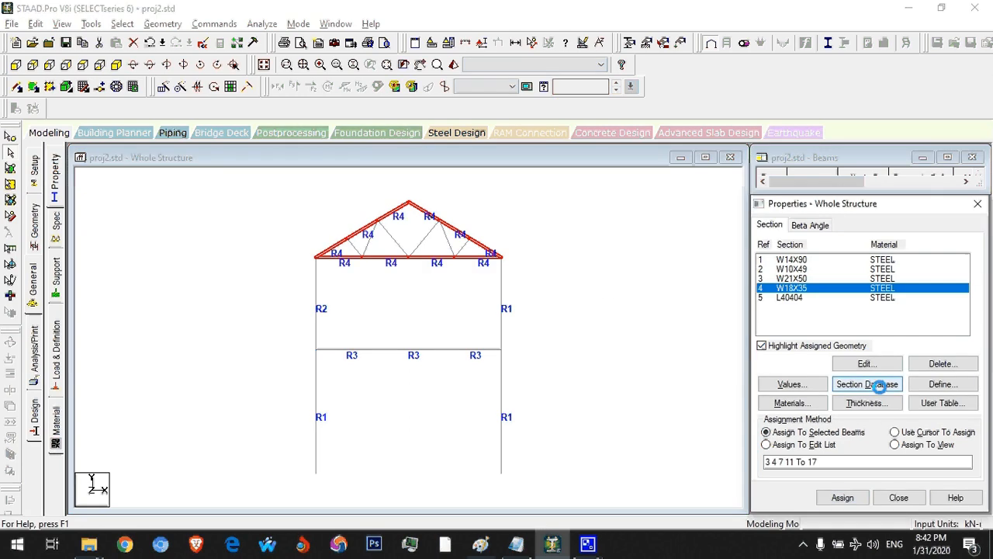
left_click(601, 287)
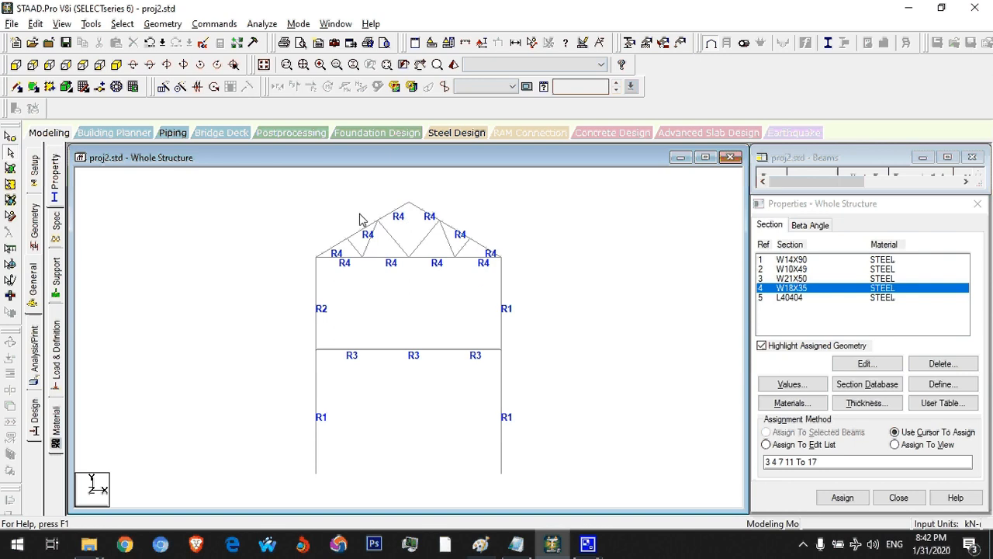
left_click(464, 248)
left_click(448, 237, "ctrl")
left_click(425, 239, "ctrl")
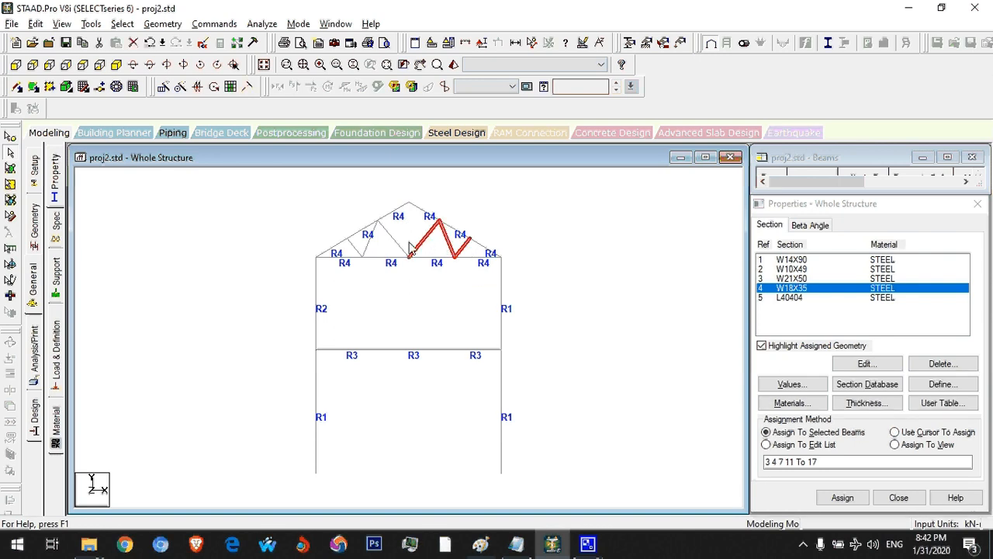
left_click(393, 239, "ctrl")
left_click(367, 246, "ctrl")
left_click(356, 248, "ctrl")
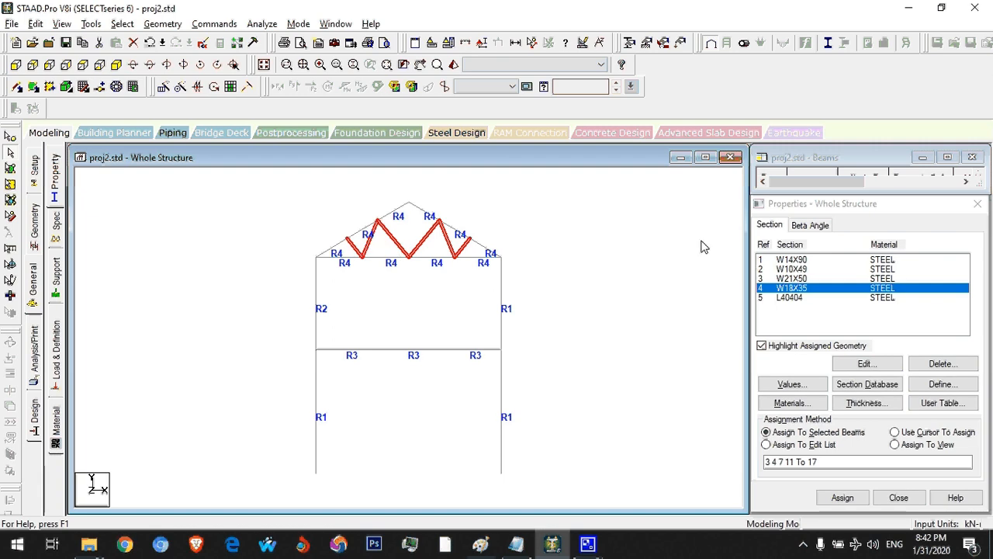
left_click(676, 328)
- Assign the L40404 section to all six diagonal web members of the roof truss, saving the modified structure along the way
left_click(828, 305)
left_click(822, 297)
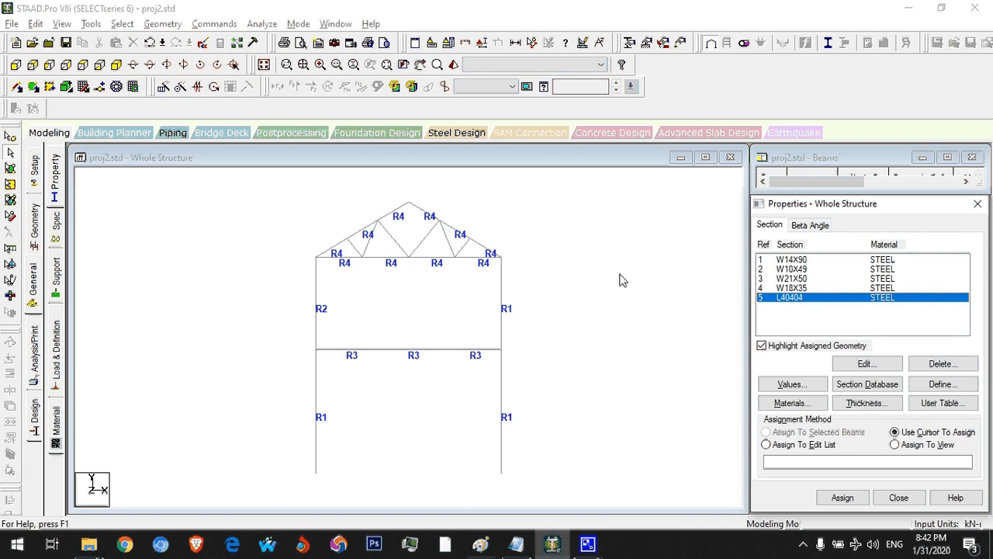
left_click(464, 246)
left_click(450, 246, "ctrl")
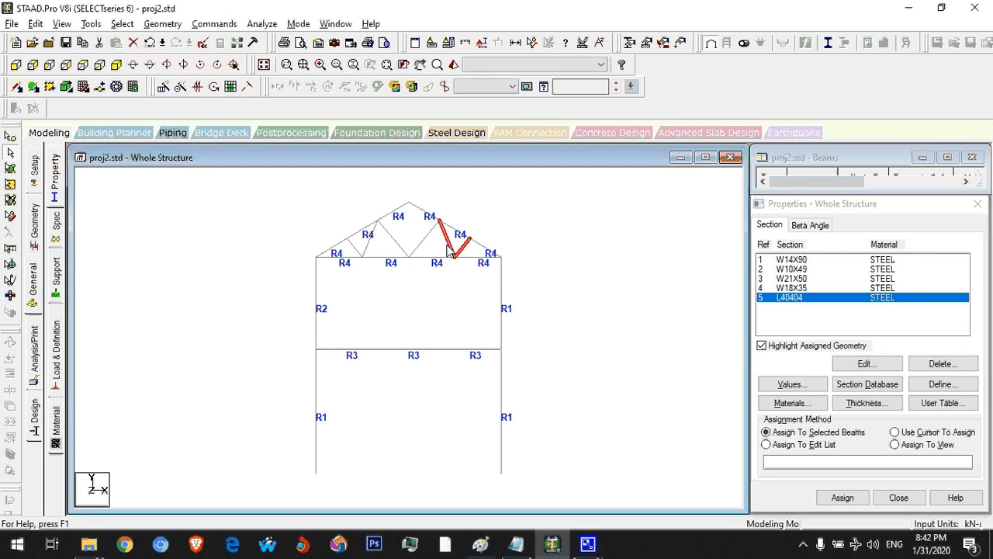
left_click(424, 242, "ctrl")
left_click(392, 243, "ctrl")
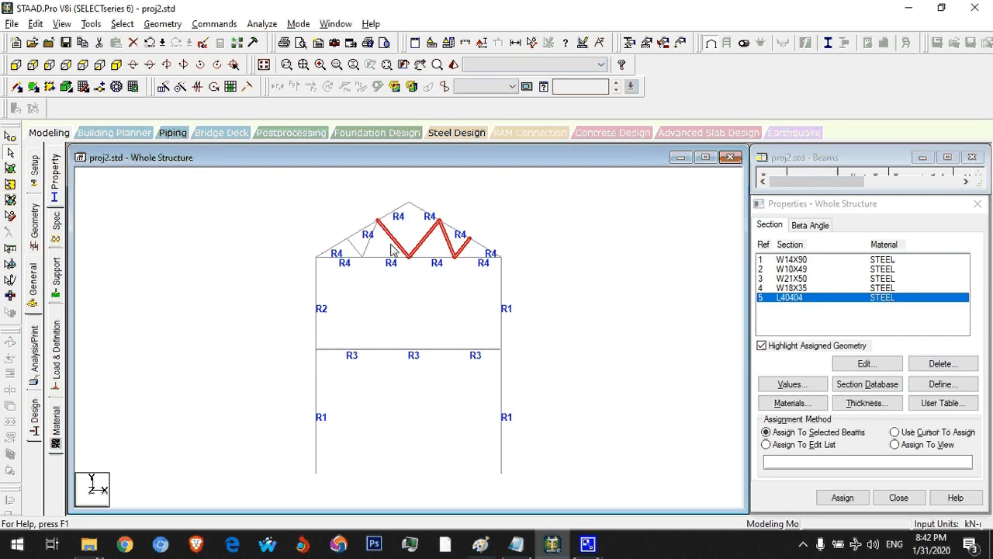
left_click(369, 241, "ctrl")
left_click(354, 246, "ctrl")
left_click(829, 497)
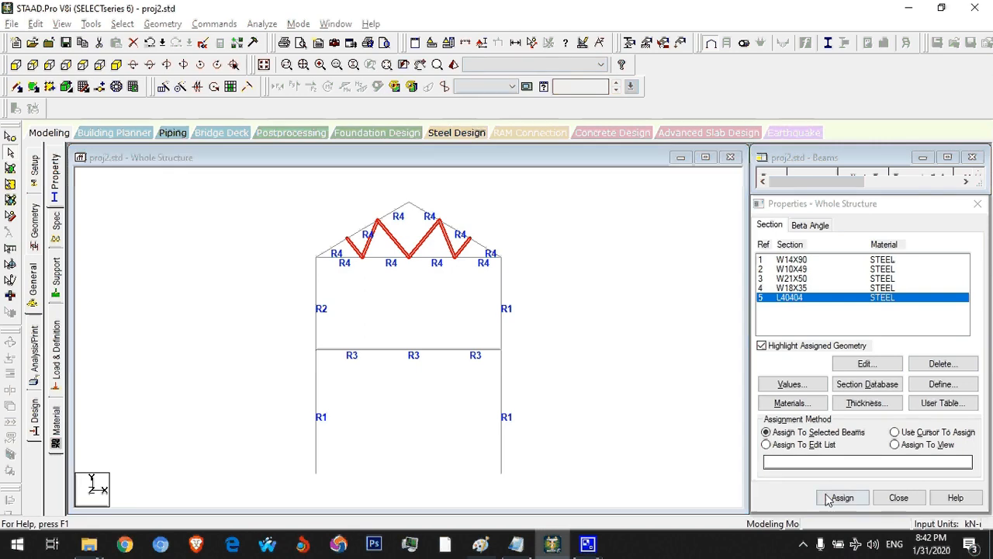
left_click(490, 302)
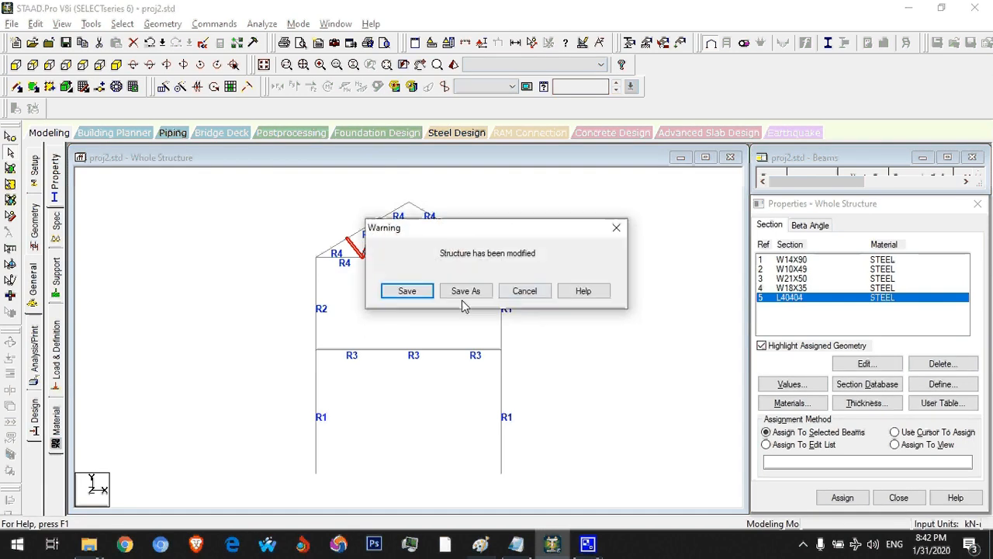
left_click(431, 293)
left_click(845, 496)
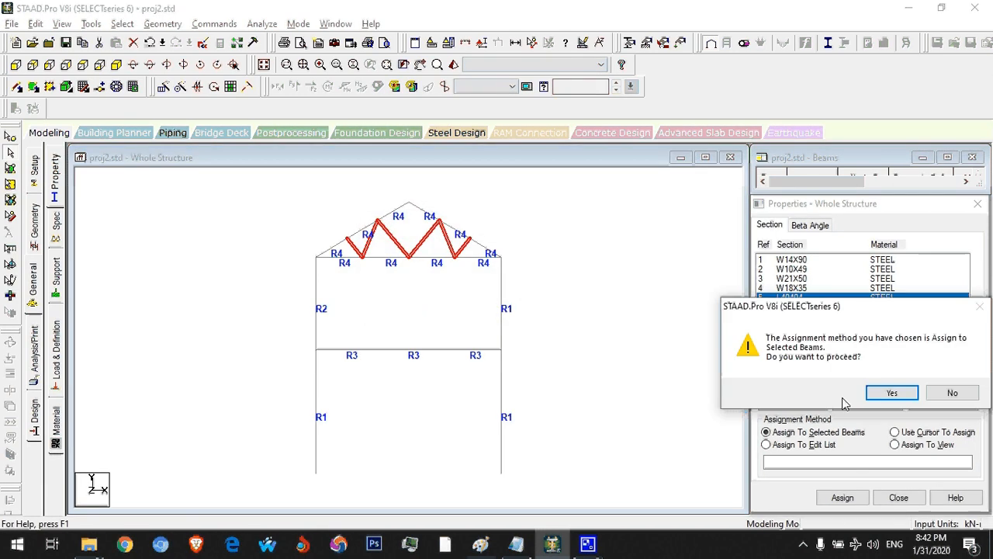
left_click(892, 393)
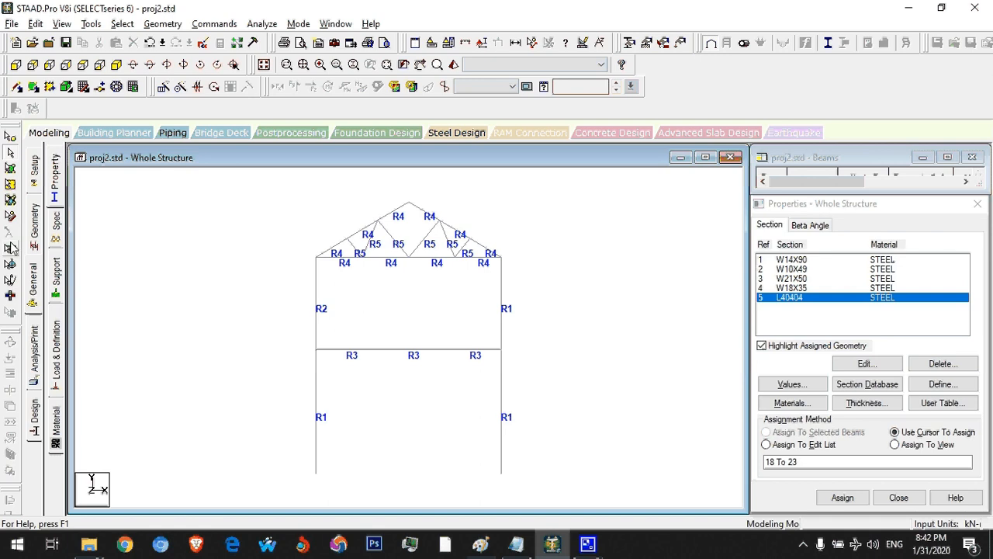
- Add a Truss member specification for beams
left_click(59, 229)
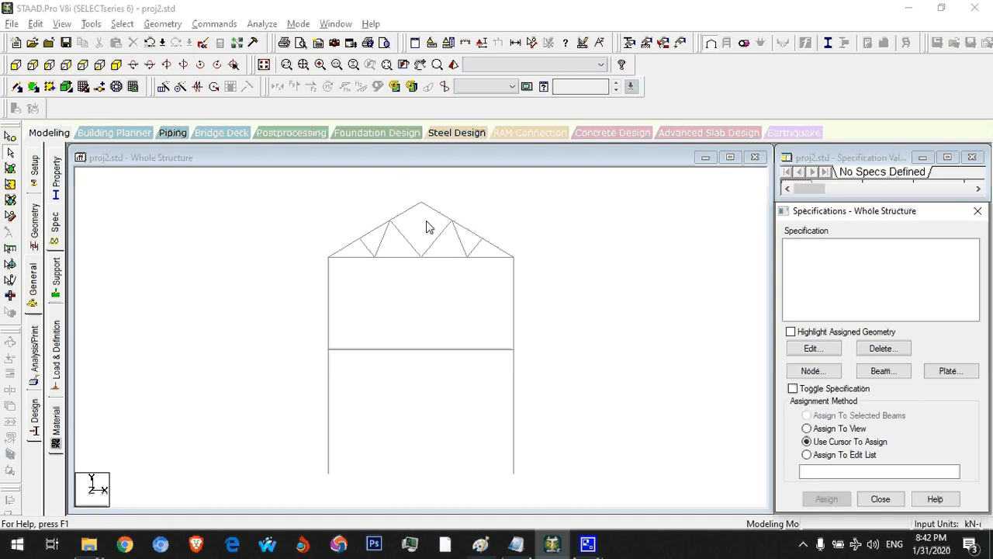
left_click(56, 175)
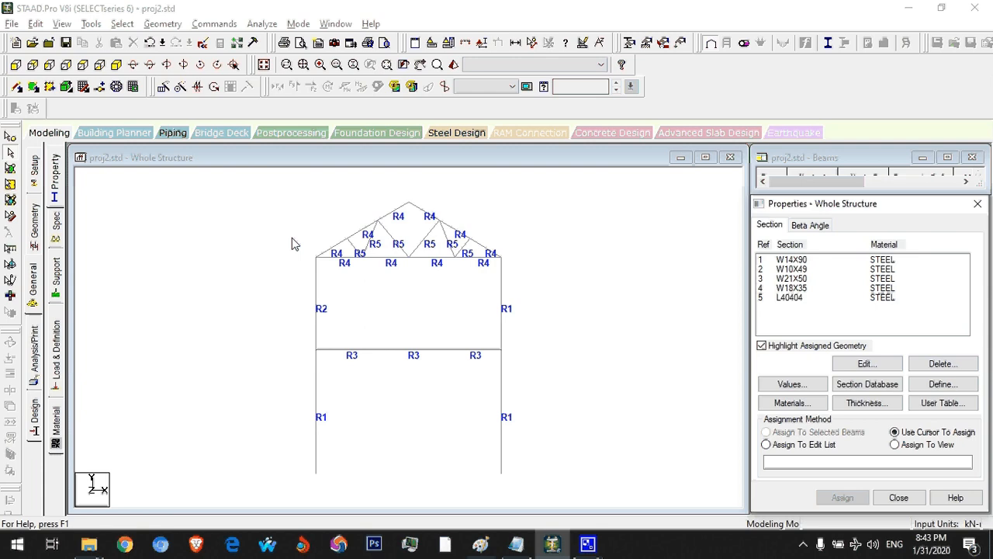
left_click(59, 226)
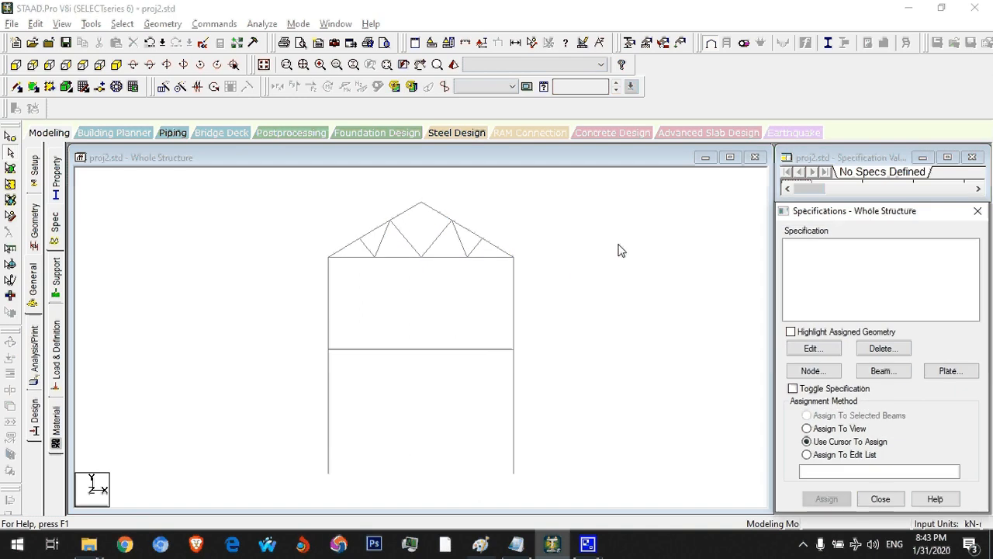
left_click(883, 371)
left_click(959, 257)
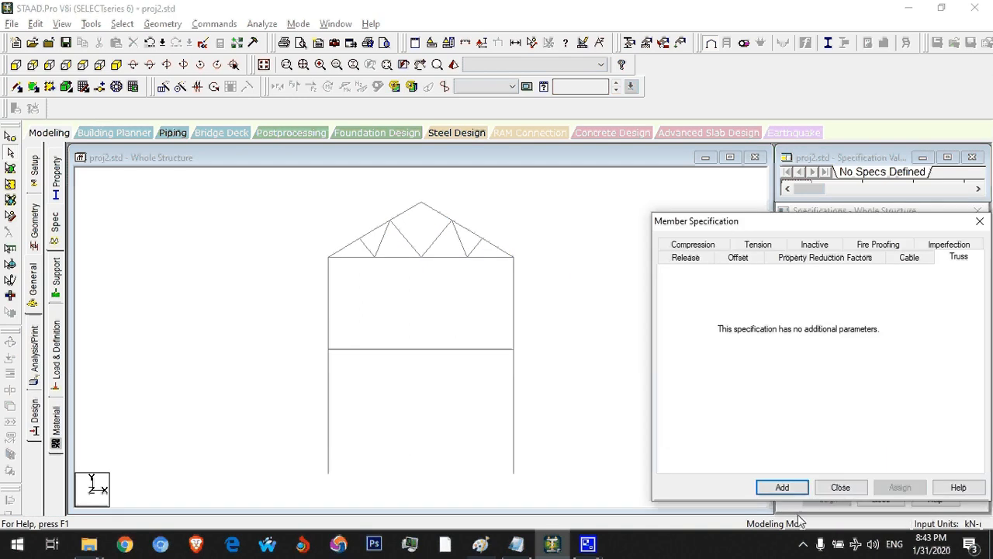
left_click(782, 487)
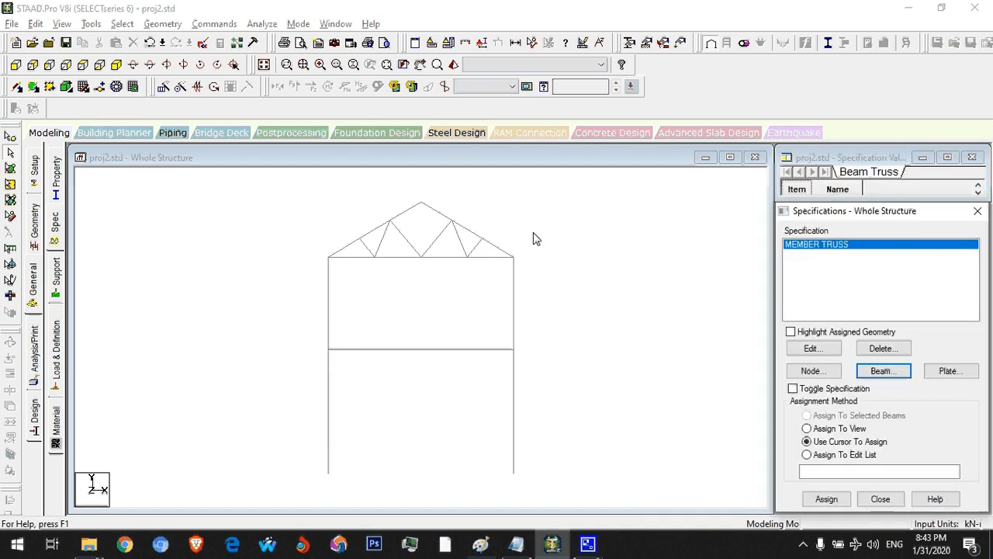
- Assign the MEMBER TRUSS specification to all six diagonal web members of the roof truss
left_click(365, 249)
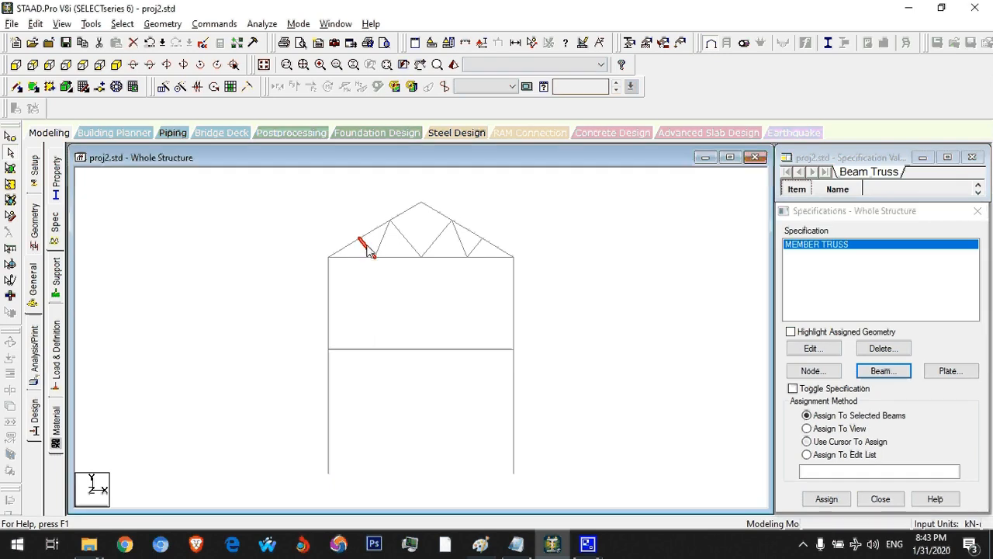
left_click(380, 242, "ctrl")
left_click(404, 238, "ctrl")
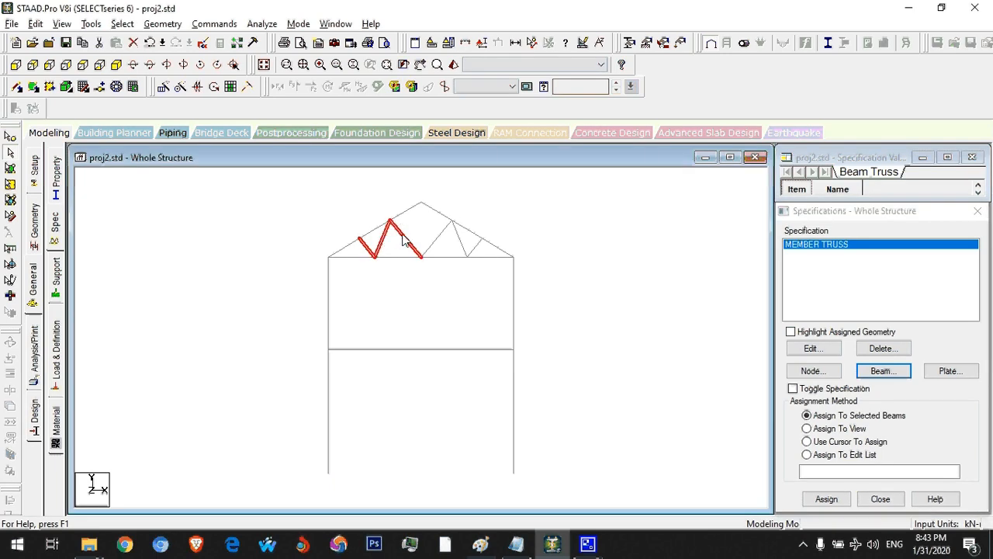
left_click(440, 237, "ctrl")
left_click(465, 247, "ctrl")
left_click(474, 246, "ctrl")
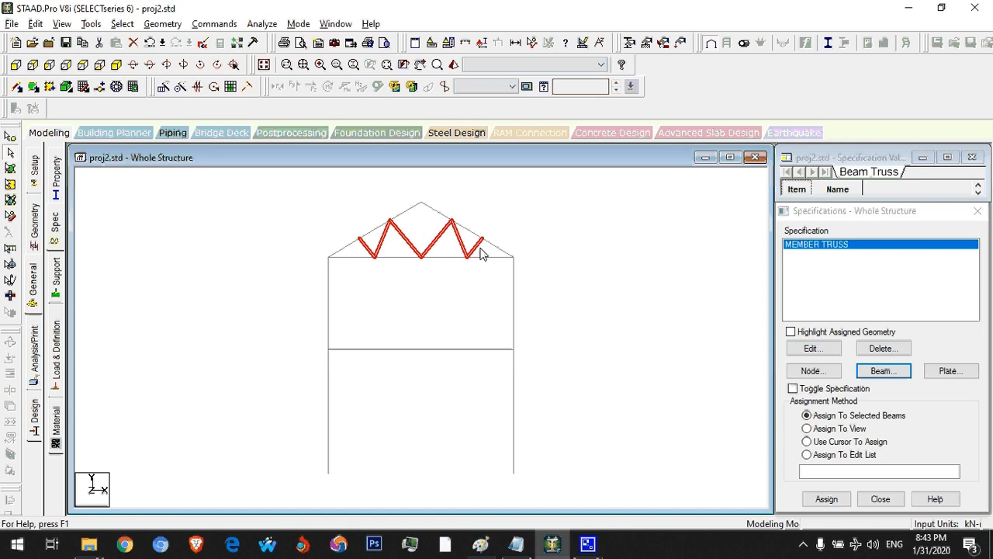
left_click(826, 499)
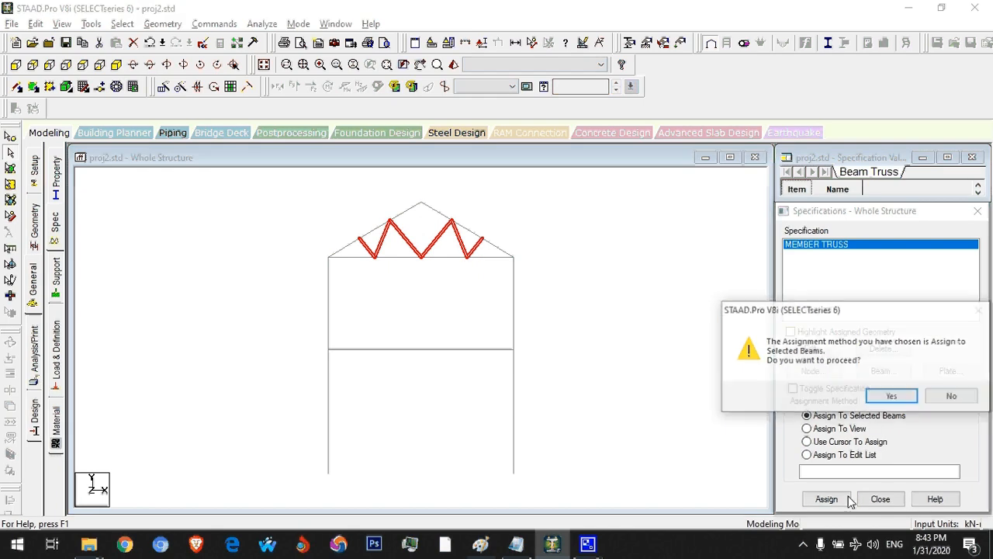
left_click(880, 395)
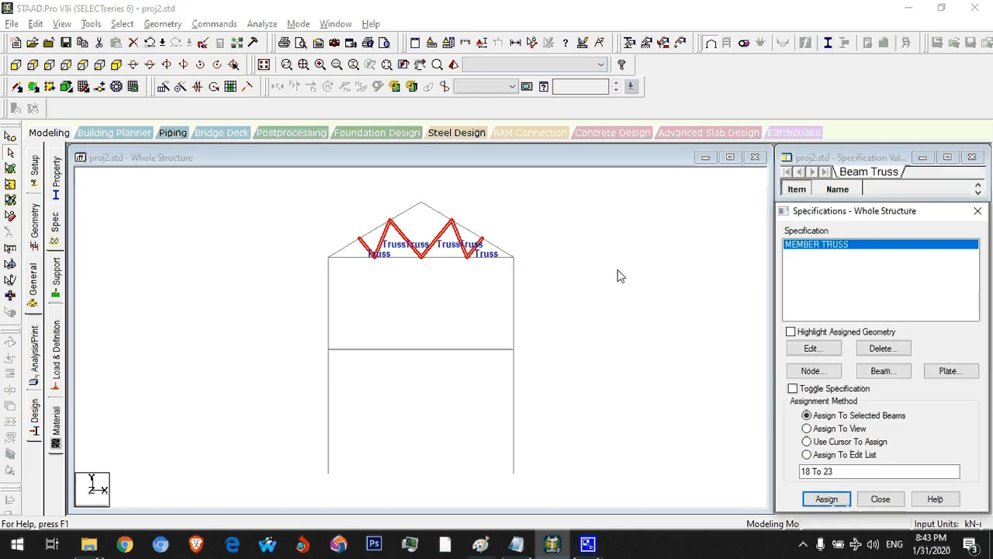
left_click(575, 265)
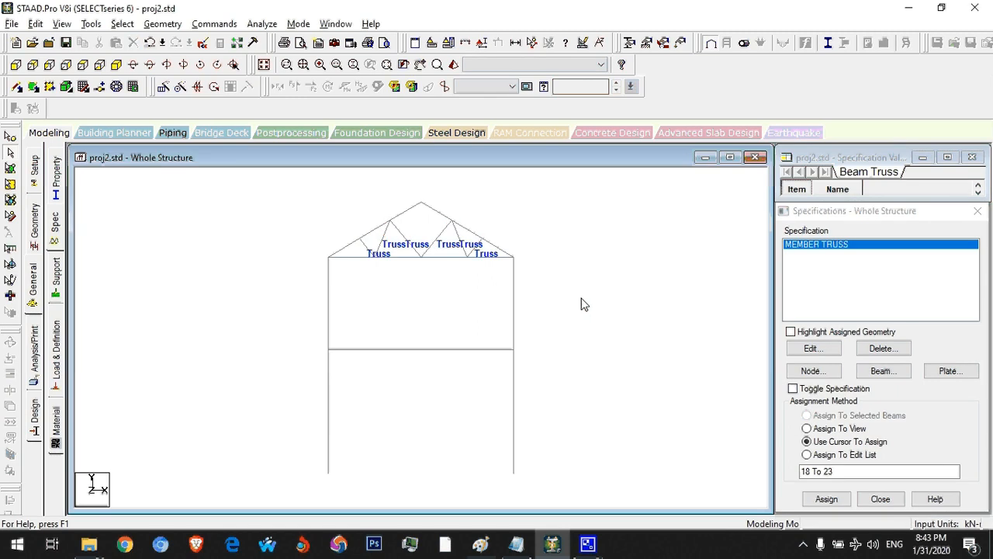
- Check the frame's joints in the Paint drawing and circle the pinned joint at the left end of the middle beam
left_click(480, 543)
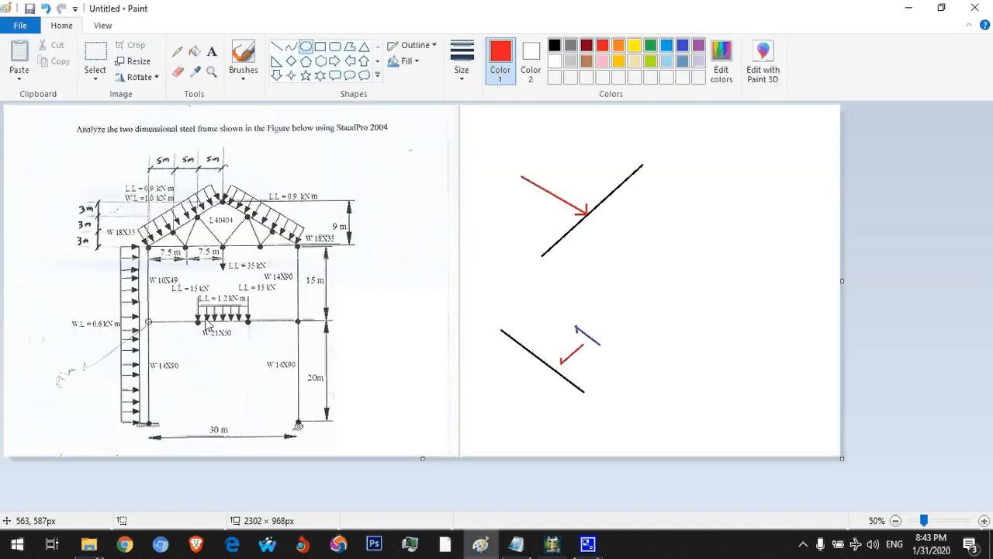
scroll(150, 322, "up", 1, "ctrl")
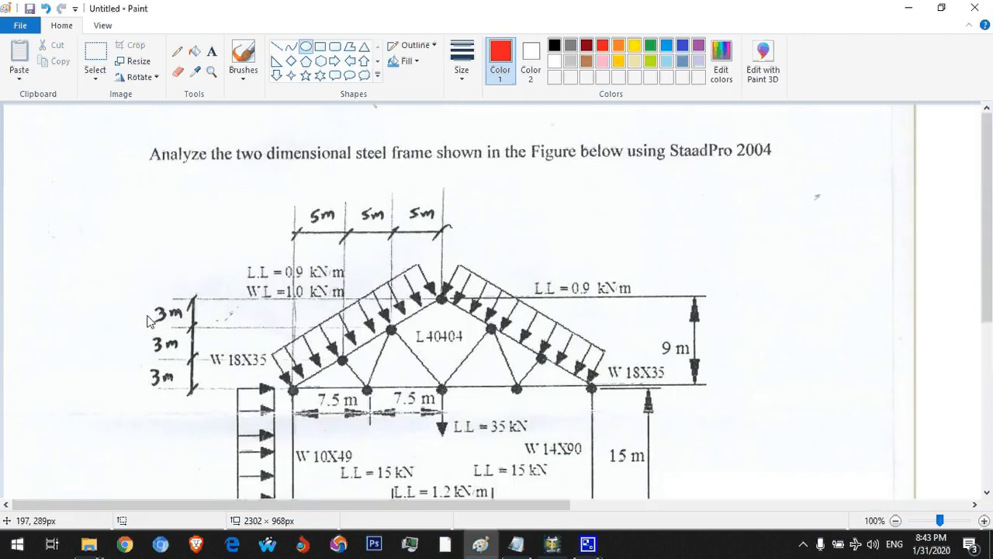
scroll(297, 325, "down", 5)
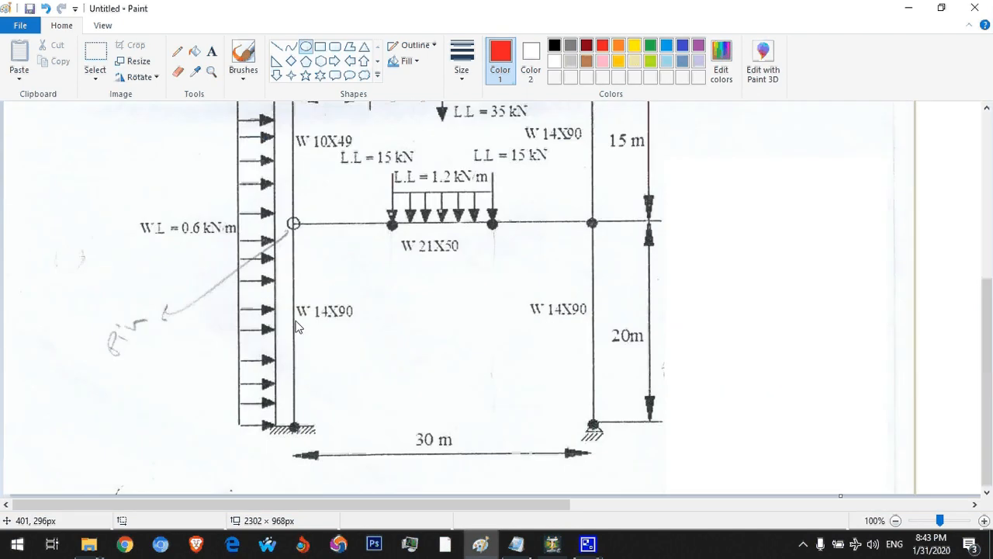
left_click_drag(312, 201, 273, 254)
key("Escape")
left_click_drag(308, 208, 277, 247)
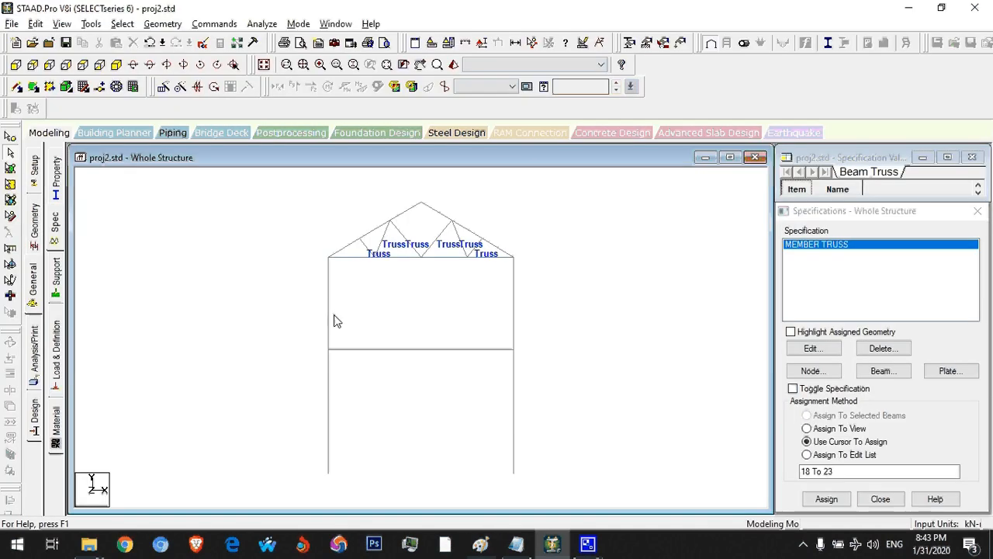
left_click(10, 136)
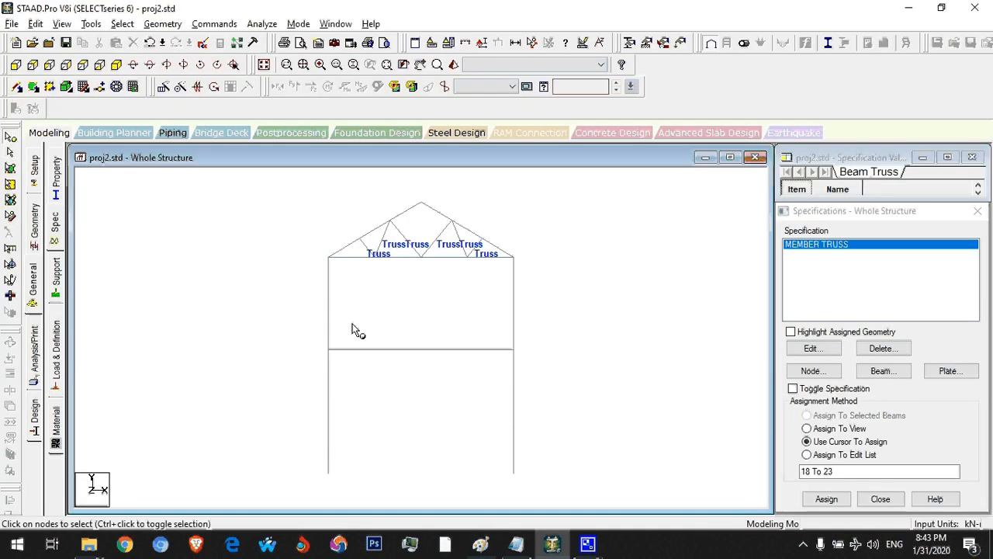
left_click(331, 352)
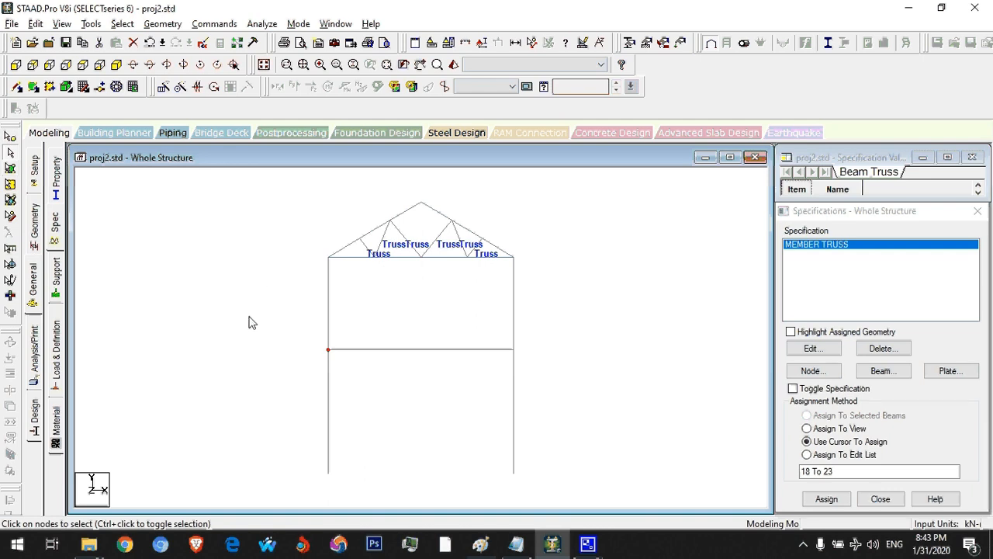
left_click(351, 356)
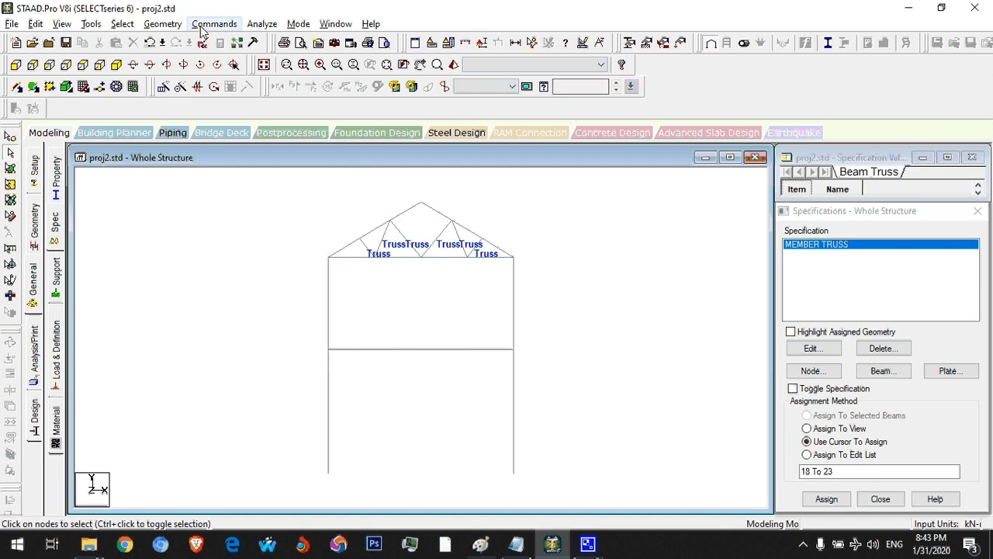
left_click(171, 26)
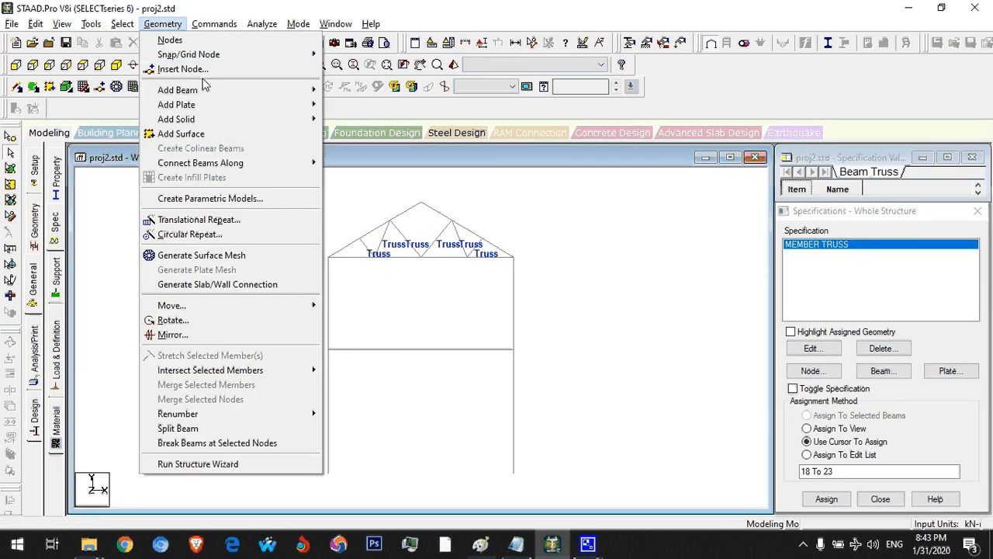
mouse_move(233, 90)
left_click(341, 111)
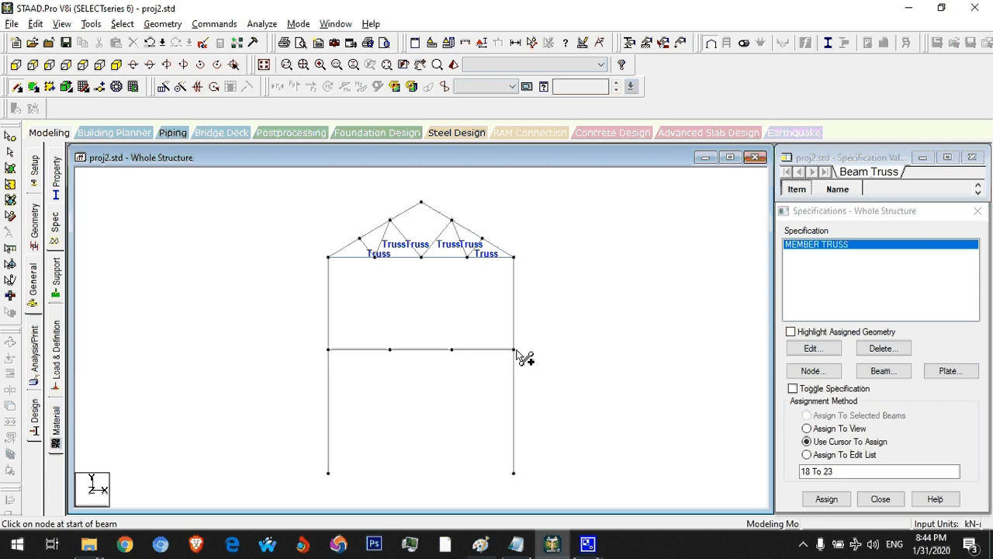
key("Escape")
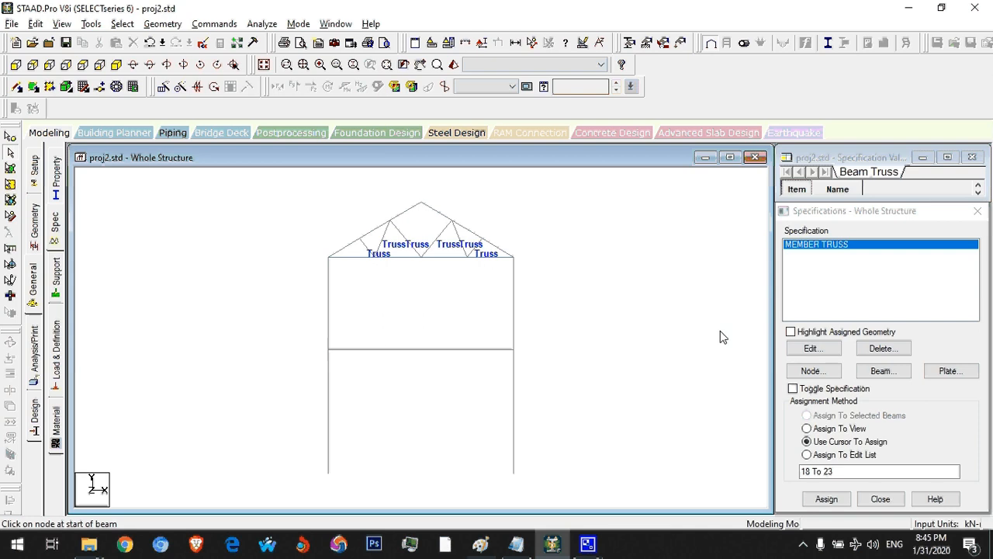
left_click(875, 374)
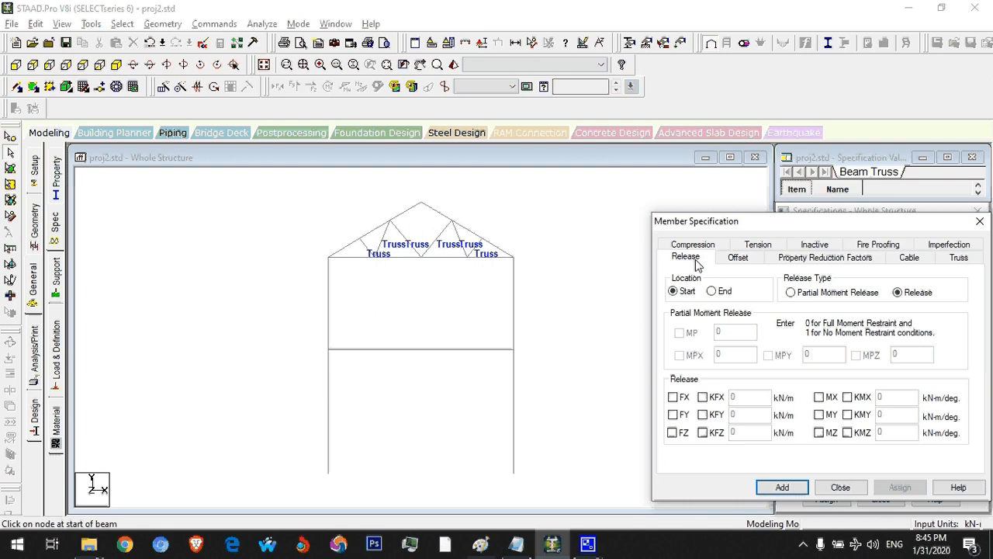
left_click(333, 353)
left_click(335, 351)
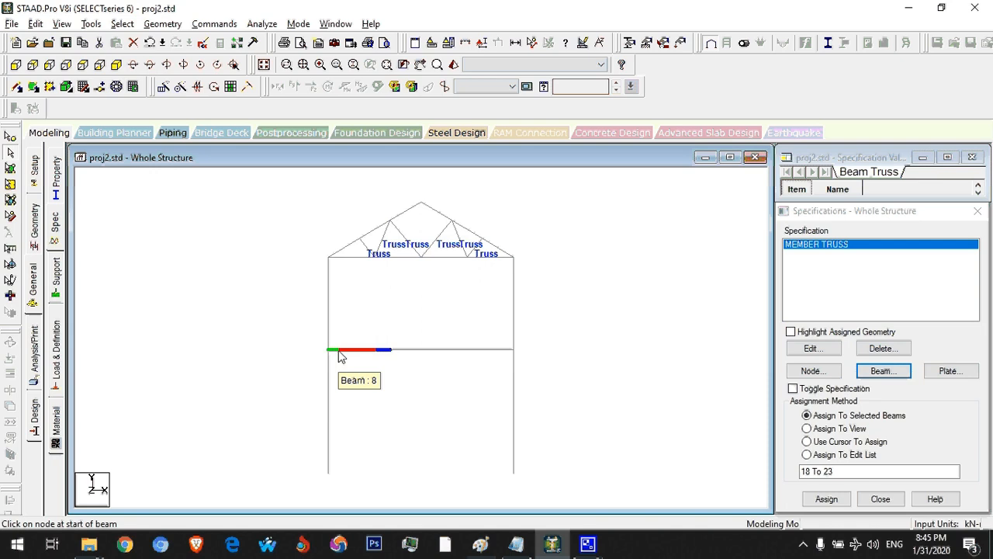
left_click(338, 351)
left_click(877, 372)
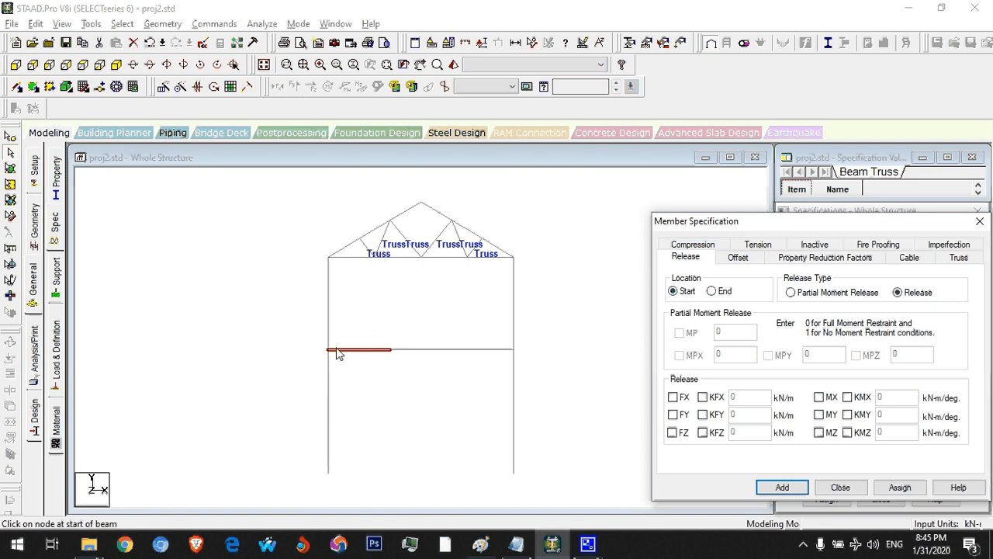
- Switch to the Paint drawing, check the pinned joint at the left end of the middle beam with trial circles, and return to STAAD.Pro
left_click(480, 543)
left_click_drag(311, 208, 282, 238)
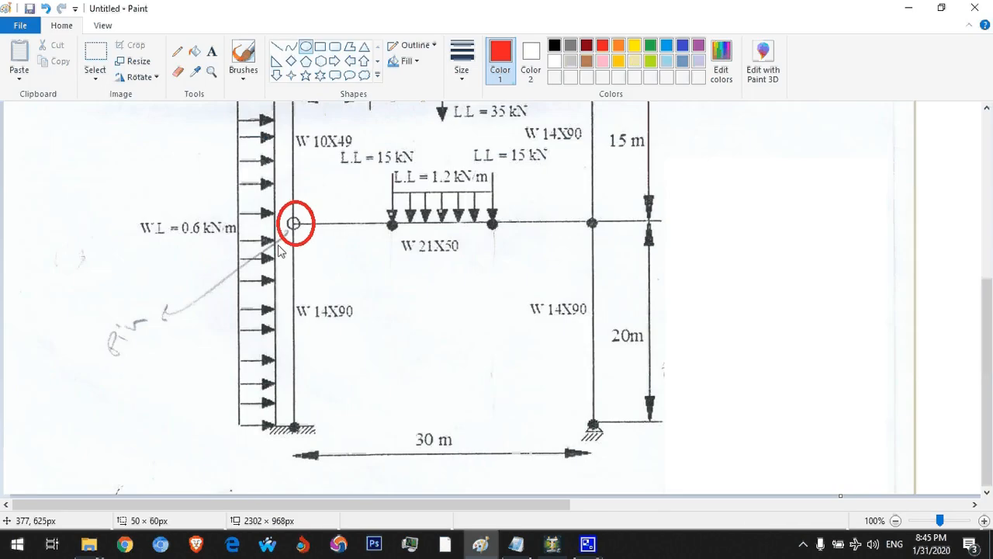
key("Escape")
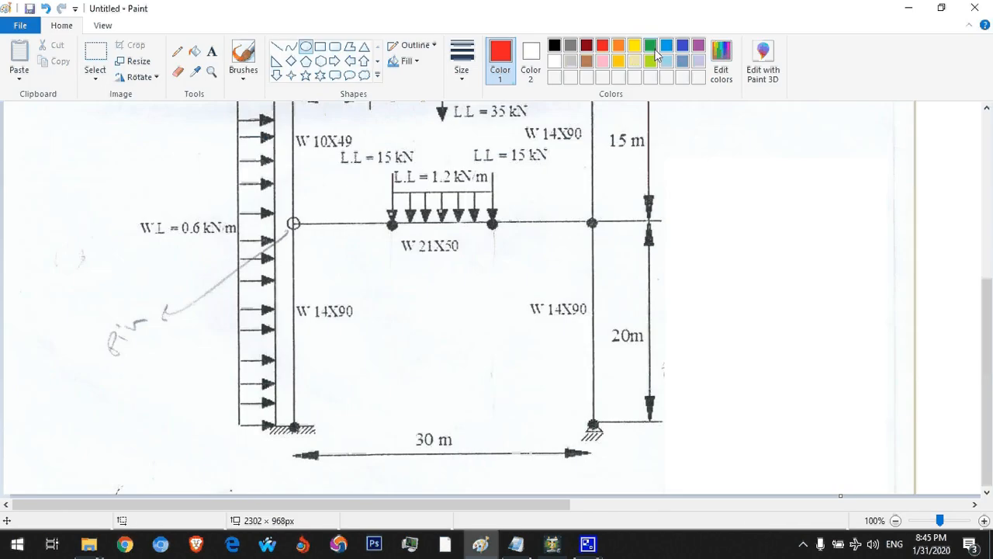
left_click(652, 46)
left_click_drag(308, 211, 283, 238)
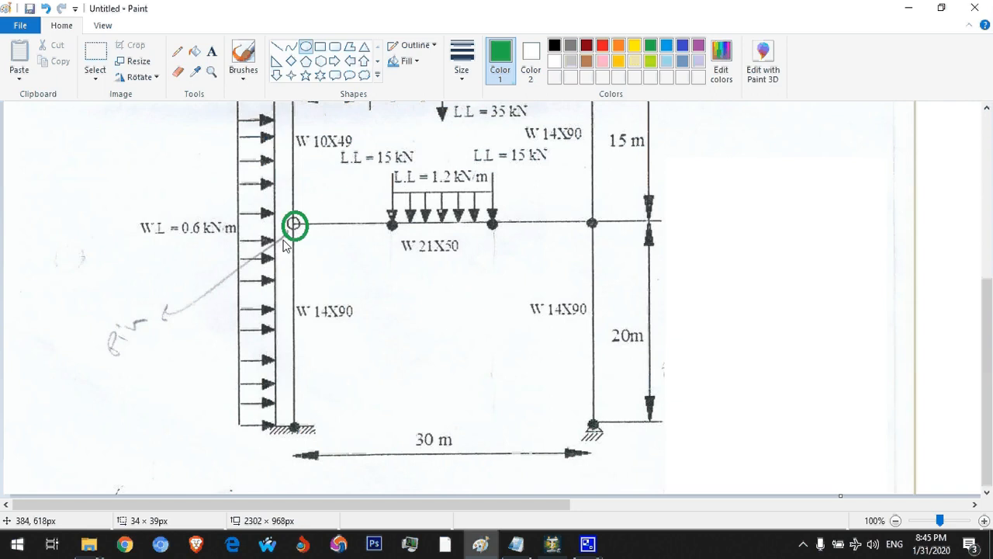
key("Escape")
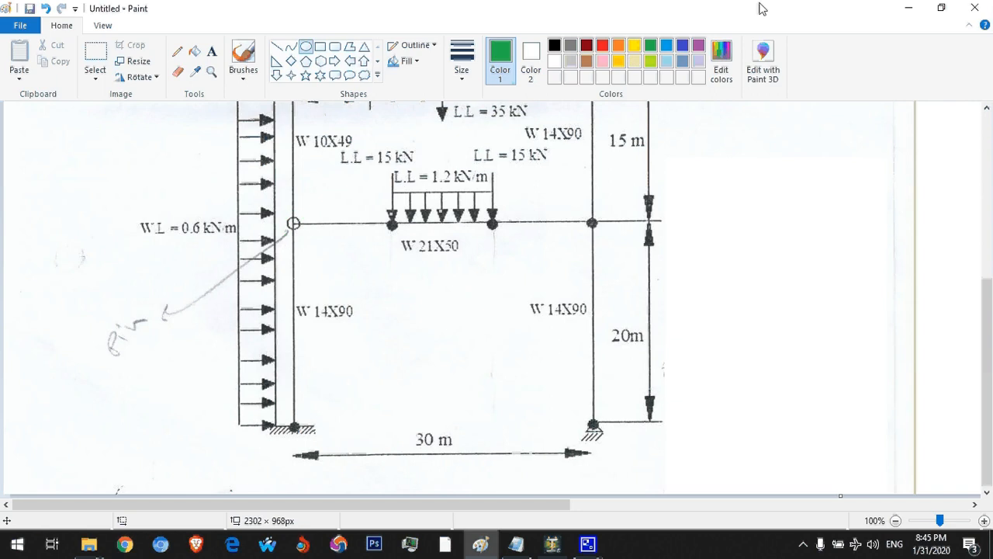
left_click(683, 45)
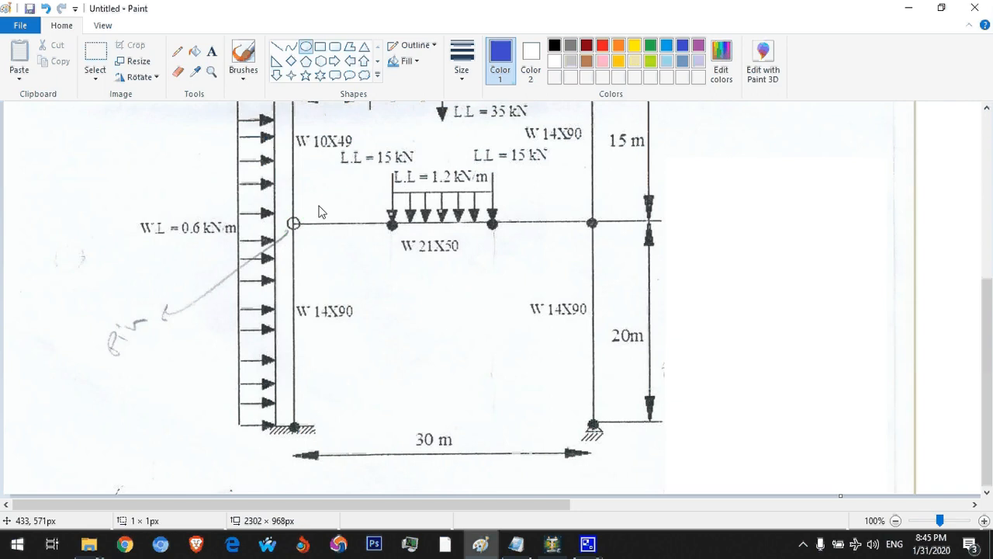
left_click_drag(319, 210, 281, 244)
key("Escape")
key("alt+Tab")
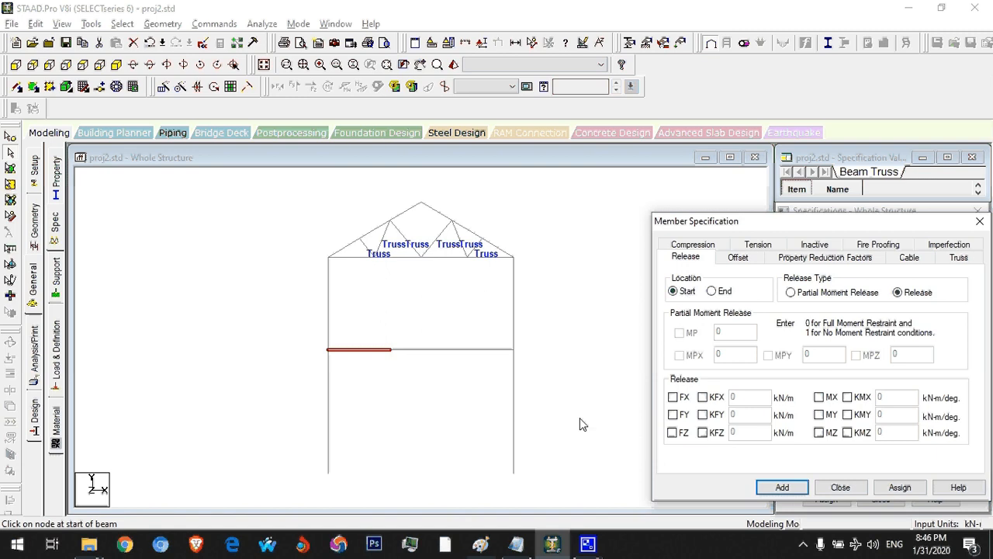
key("Escape")
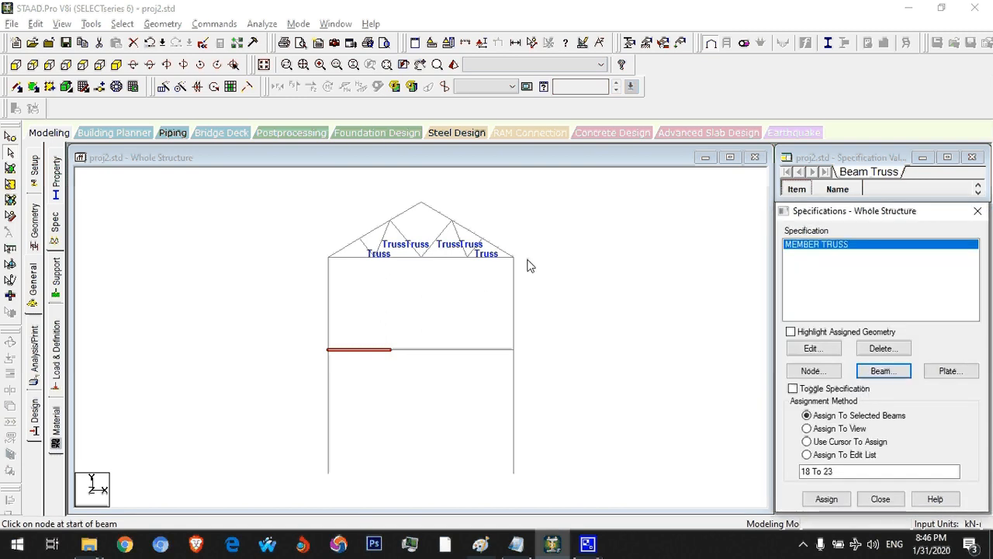
- Display the node numbers and beam orientation labels on the structure
left_click(481, 45)
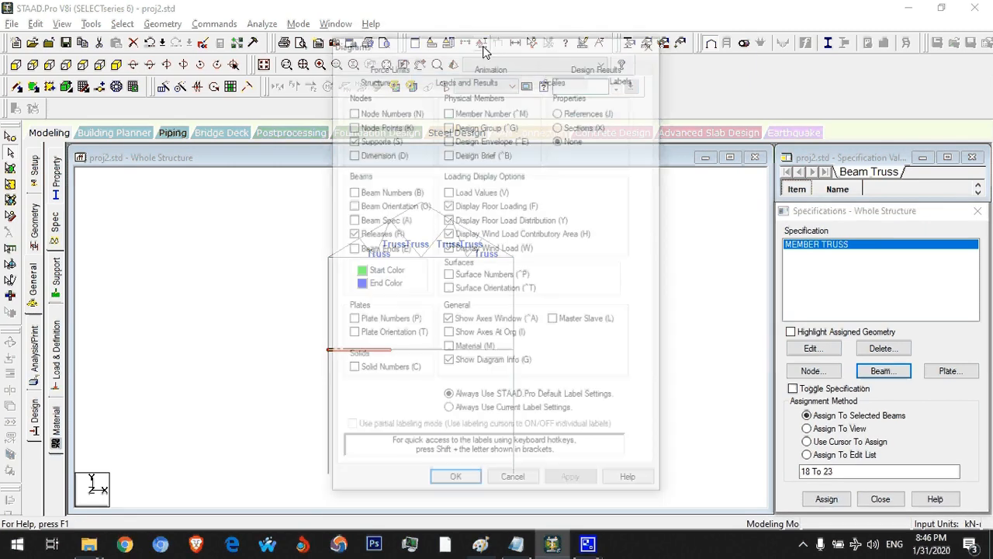
left_click_drag(491, 48, 695, 47)
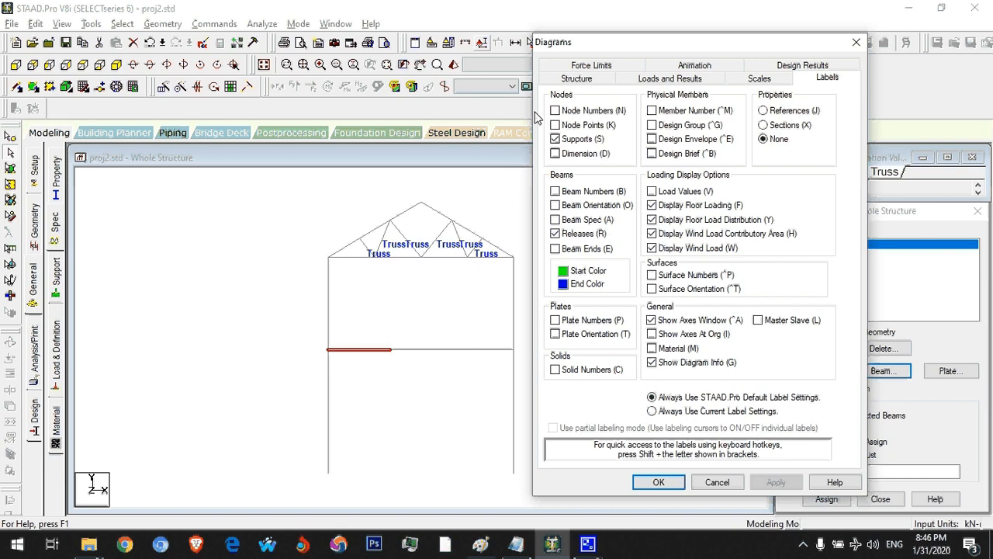
left_click(555, 110)
left_click(595, 205)
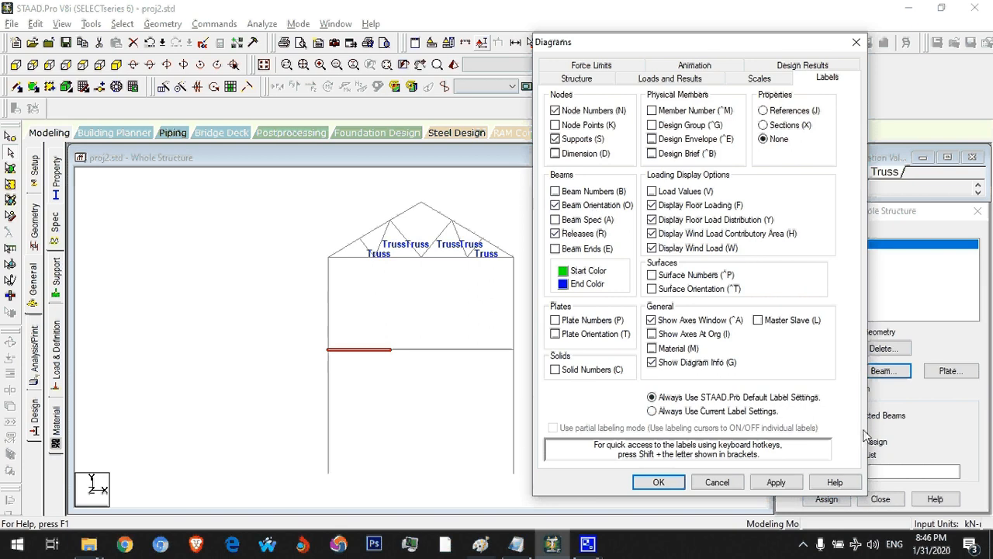
left_click(776, 482)
left_click(642, 482)
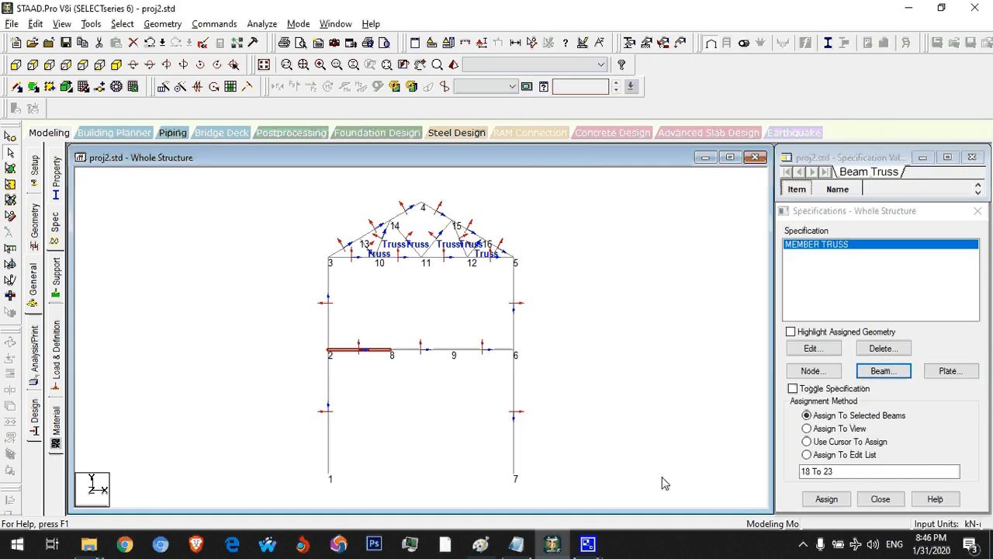
- Select the middle beam's segment between nodes 2 and 8 and add a beam release specification with MZ released at the start
left_click(400, 391)
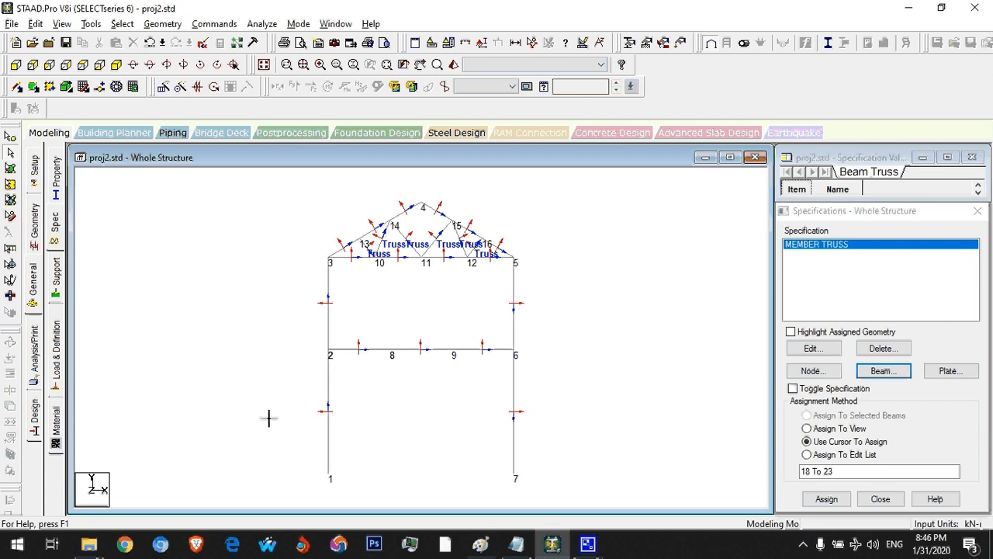
left_click(330, 435)
left_click(356, 427)
left_click(374, 351)
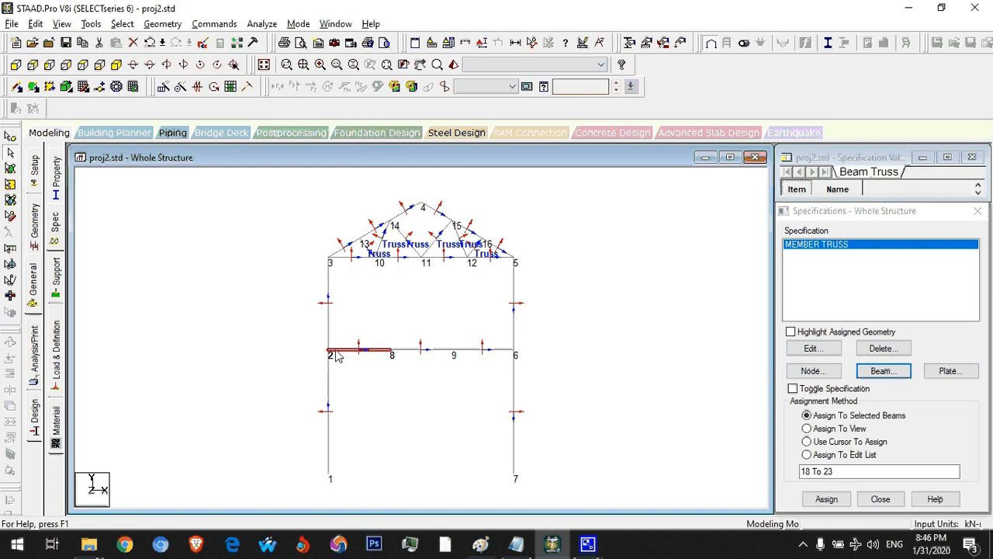
left_click(900, 375)
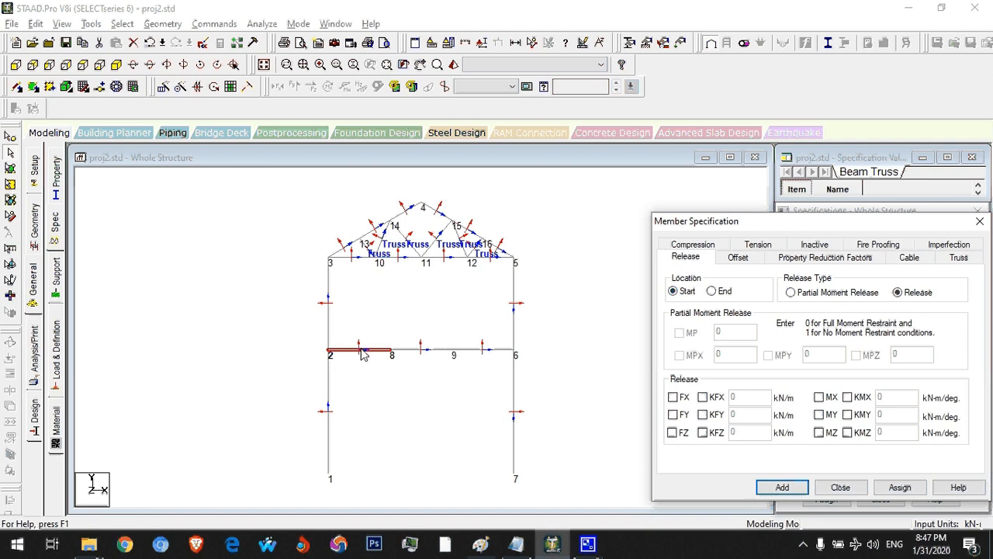
left_click(820, 432)
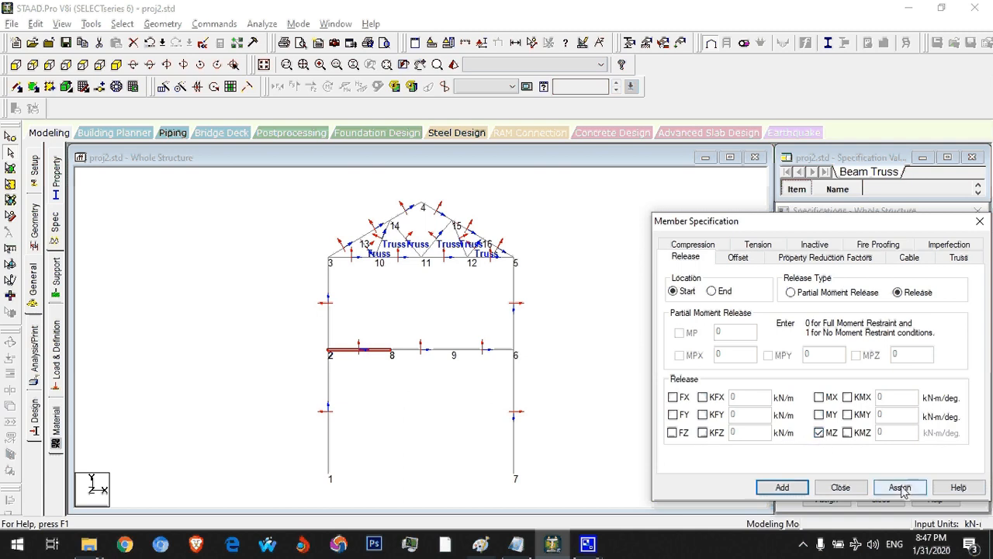
left_click(782, 487)
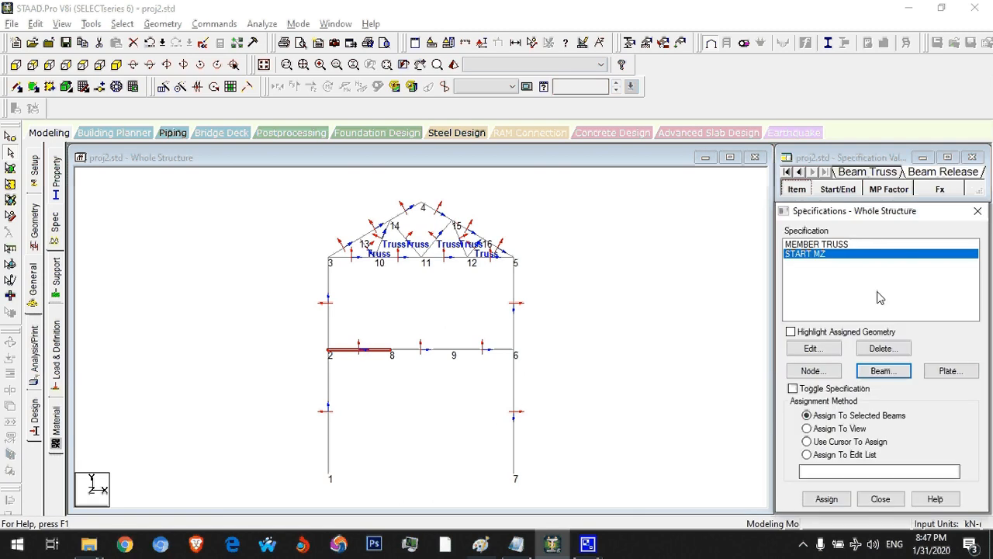
- Assign the START MZ release to the selected leftmost segment of the middle beam
left_click(829, 502)
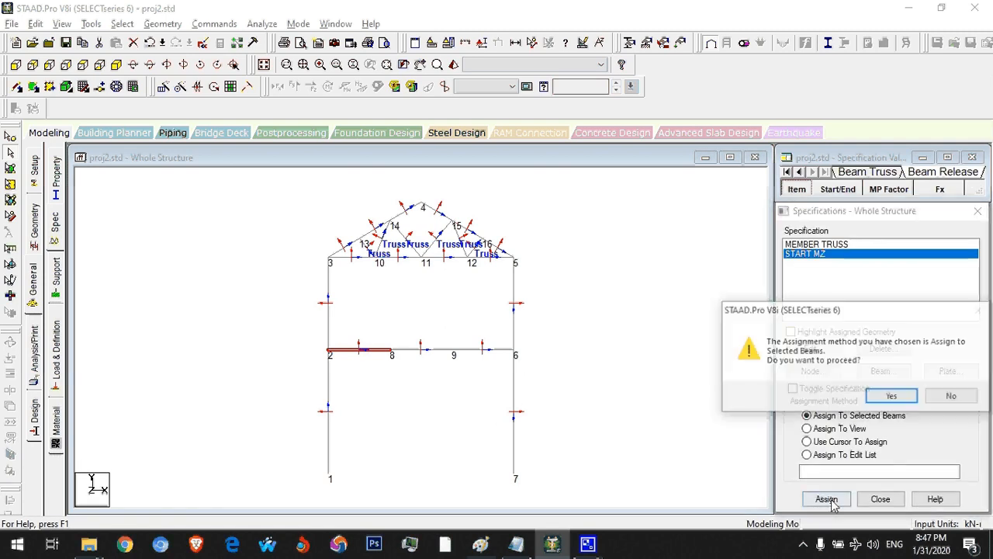
left_click(890, 396)
left_click(656, 372)
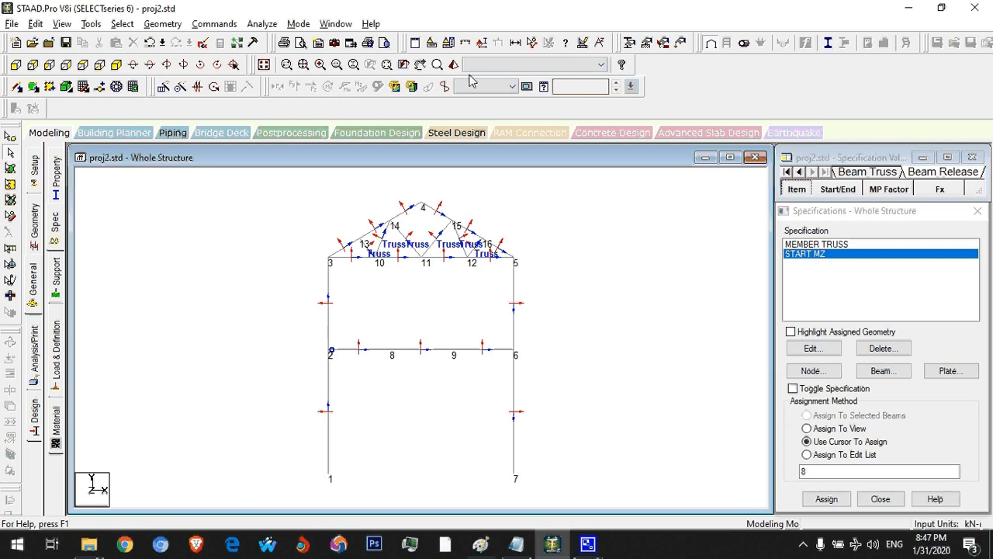
- Hide the node numbers and beam orientation labels
left_click(482, 43)
left_click(353, 205)
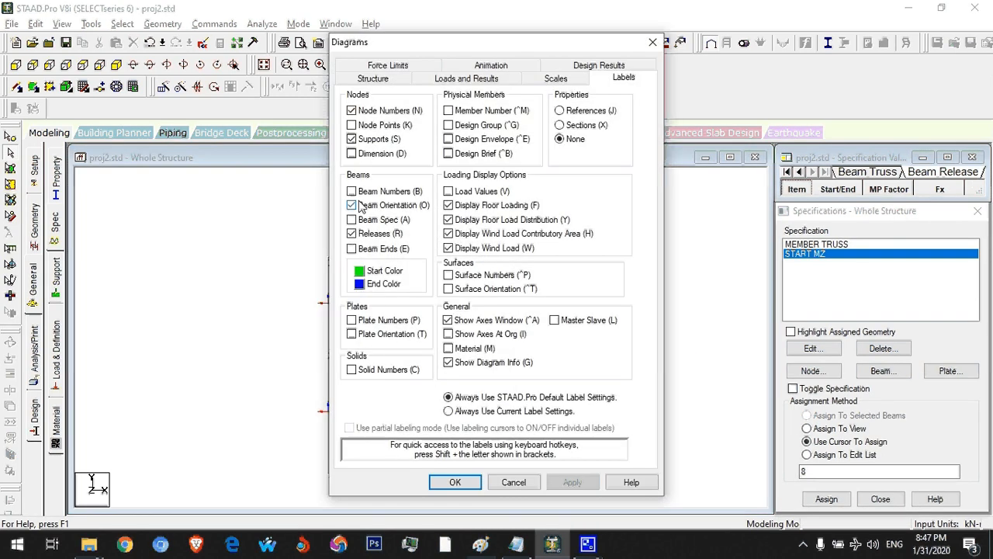
left_click(455, 481)
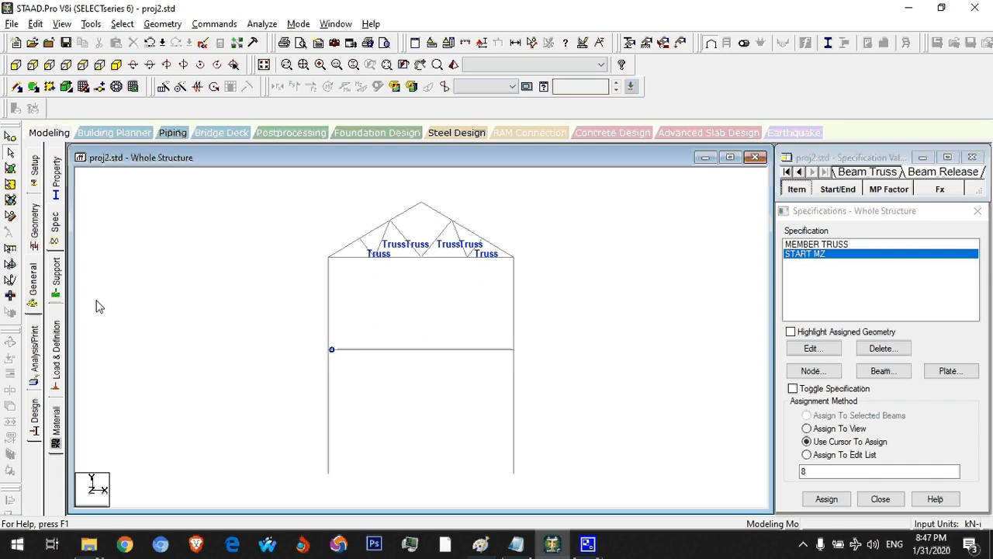
- Open the structure's support definitions and check both column base supports in the Paint drawing, circling each temporarily
left_click(57, 279)
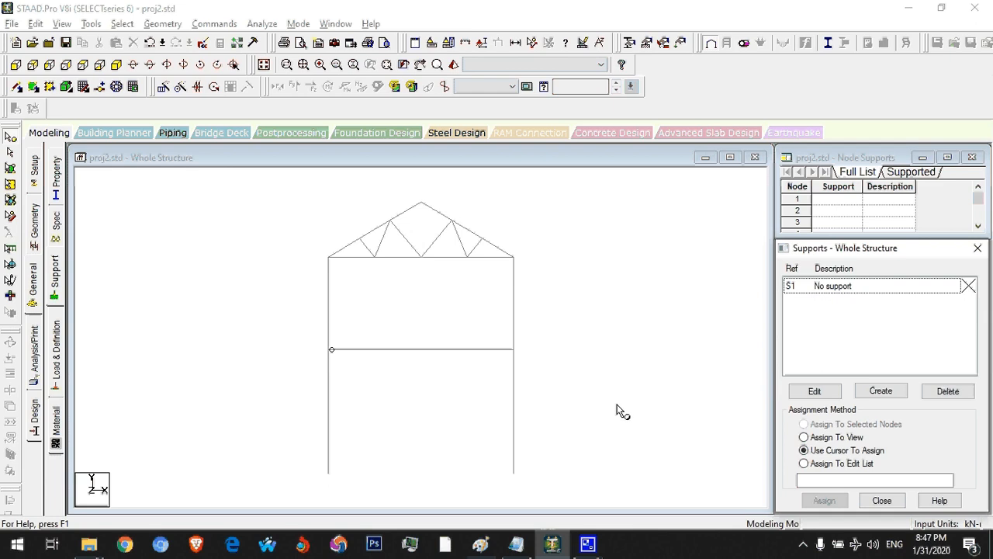
left_click(481, 543)
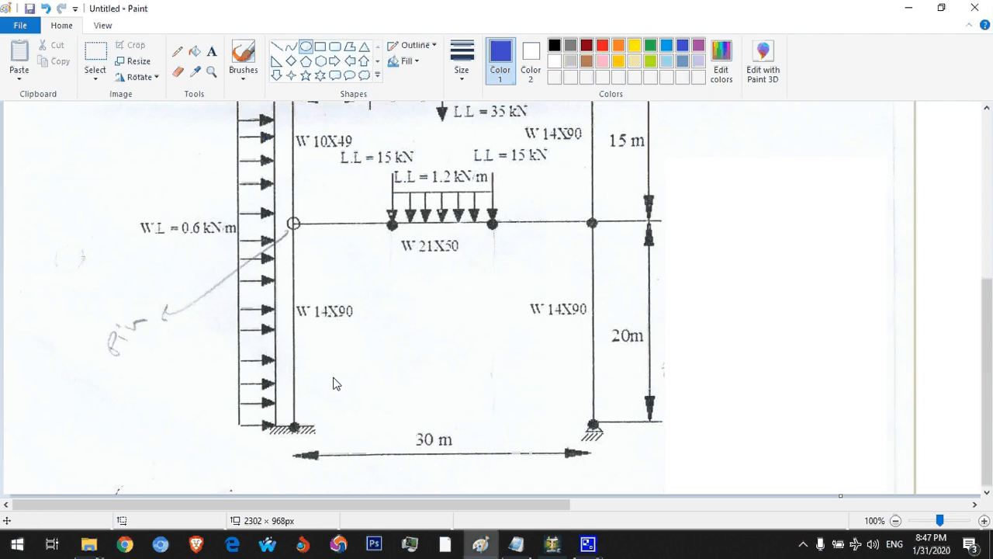
left_click_drag(332, 376, 264, 456)
key("ctrl+z")
left_click_drag(629, 381, 564, 470)
key("ctrl+z")
left_click_drag(638, 387, 546, 475)
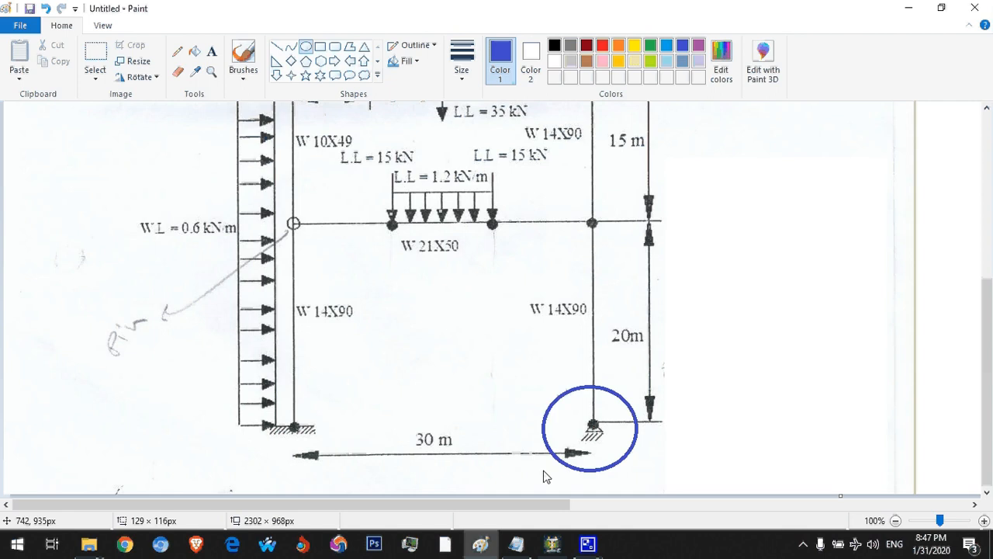
key("ctrl+z")
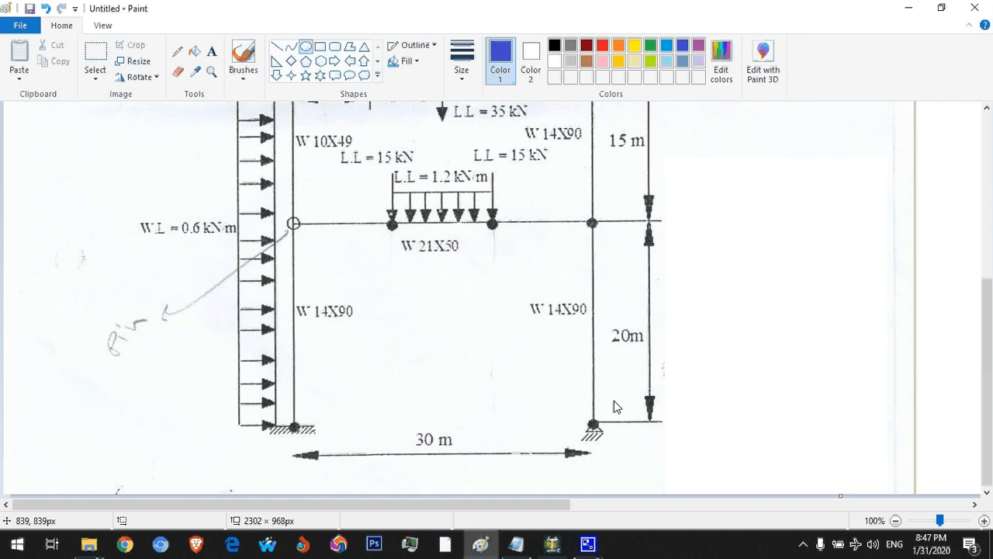
- Switch to STAAD.Pro and allow auto save to save the project file
key("alt+Tab")
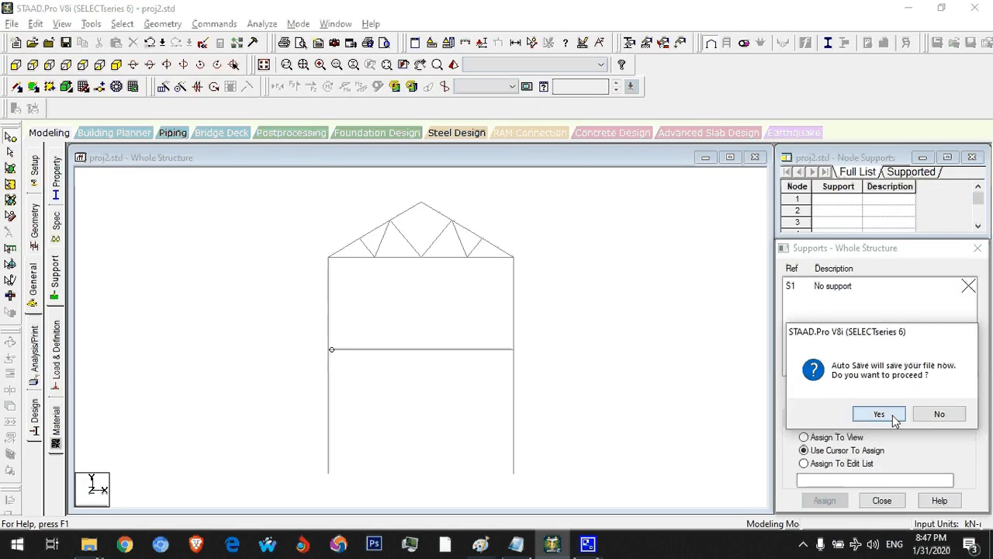
left_click(892, 416)
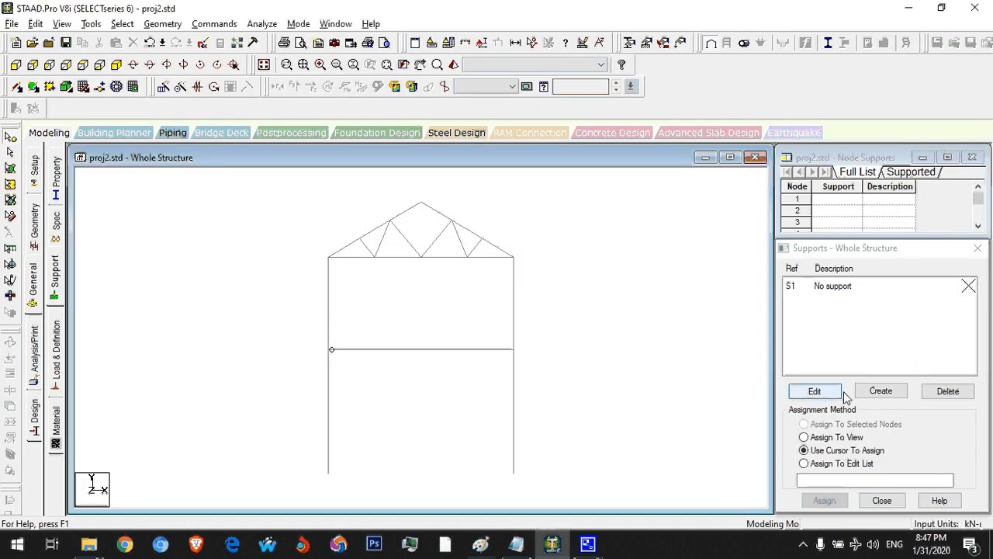
left_click(880, 392)
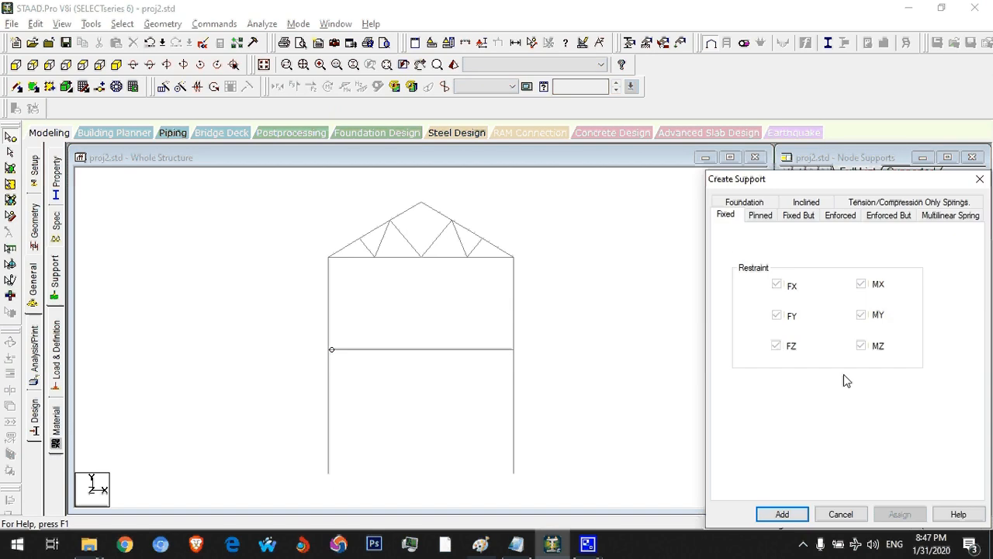
left_click(760, 217)
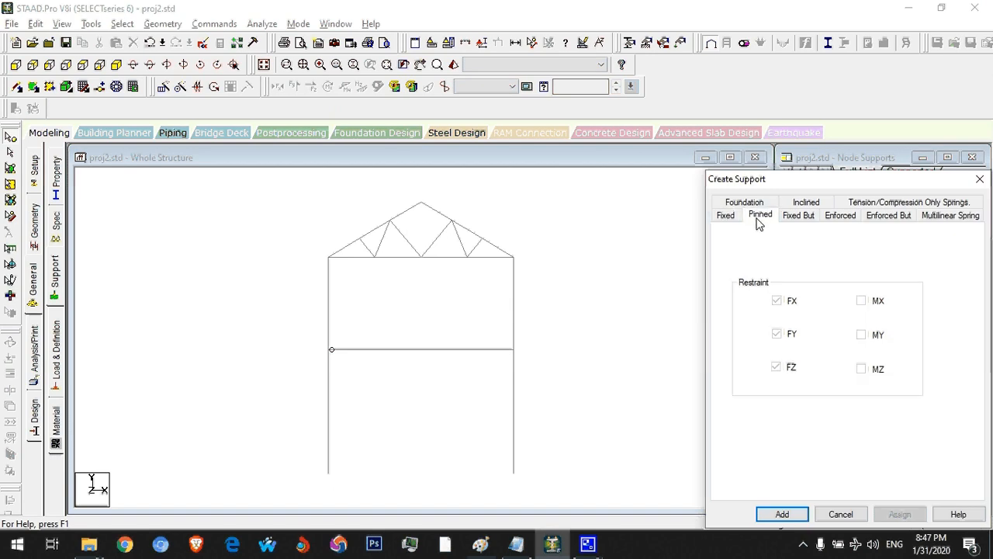
left_click(799, 217)
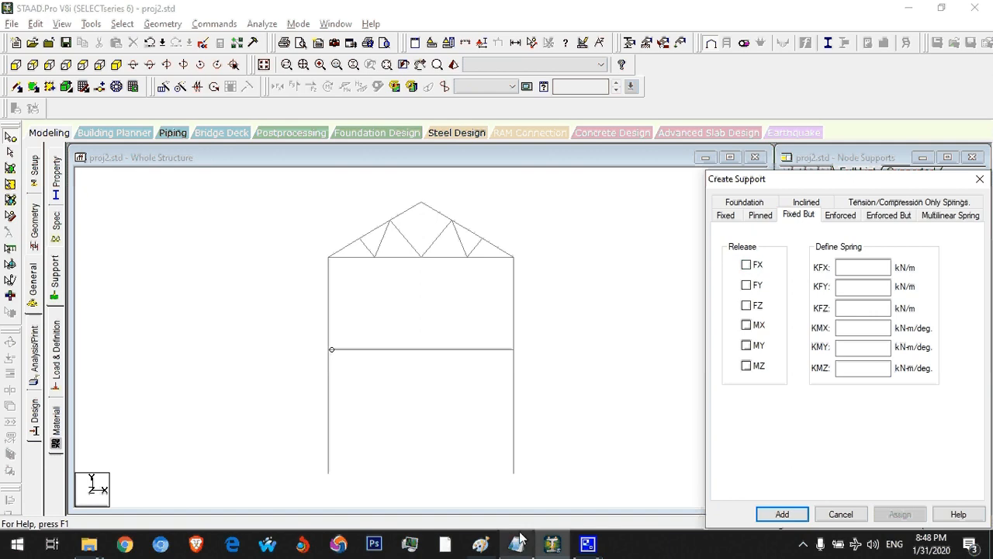
left_click(481, 543)
mouse_move(619, 360)
left_mouse_down()
mouse_move(568, 469)
mouse_move(564, 453)
mouse_move(568, 466)
left_mouse_up()
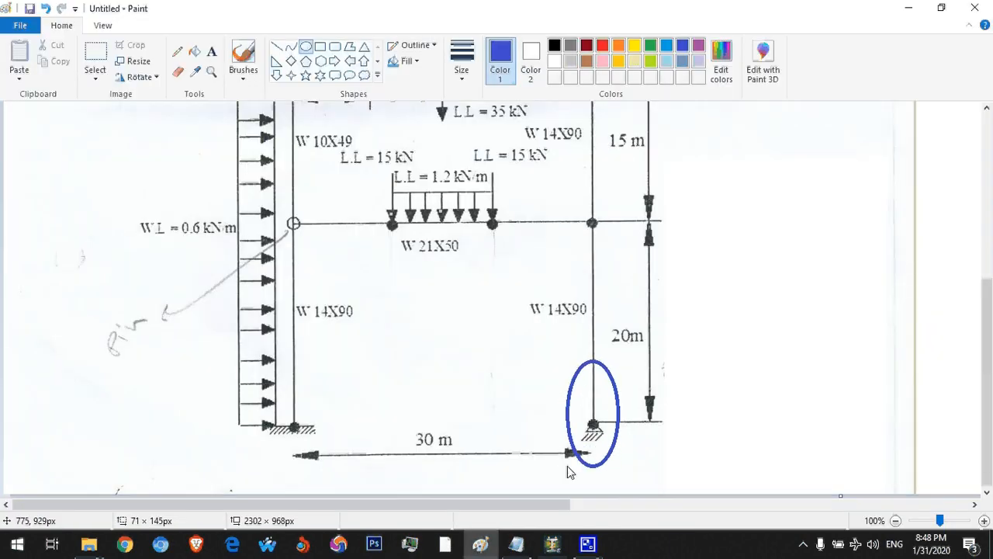
key("Escape")
key("alt+Tab")
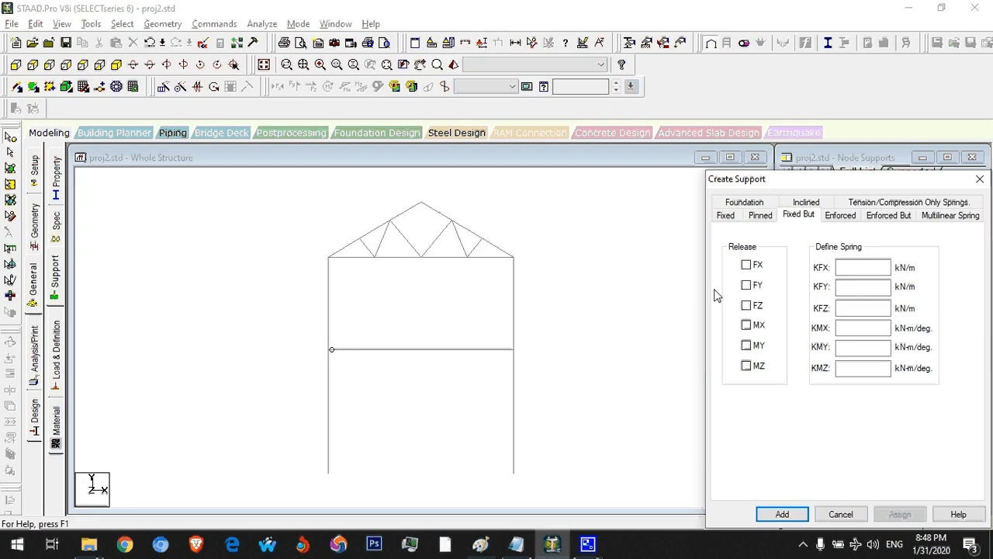
left_click(747, 266)
left_click(749, 309)
left_click(746, 325)
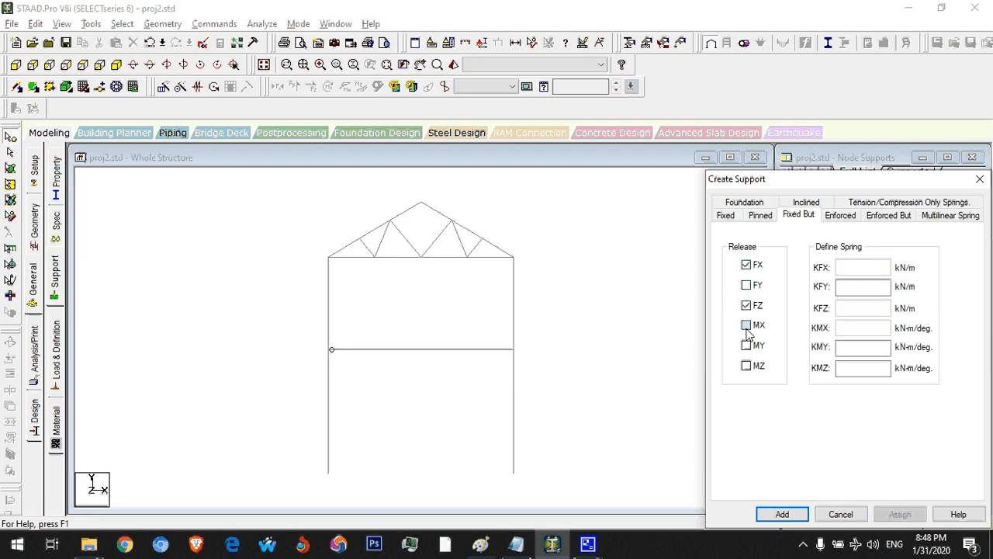
left_click(747, 346)
left_click(746, 366)
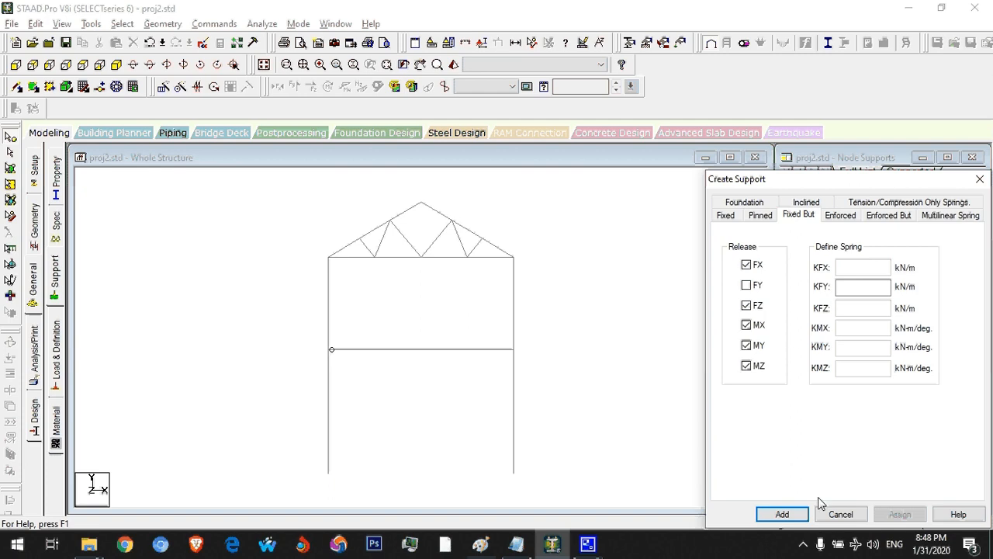
left_click(840, 514)
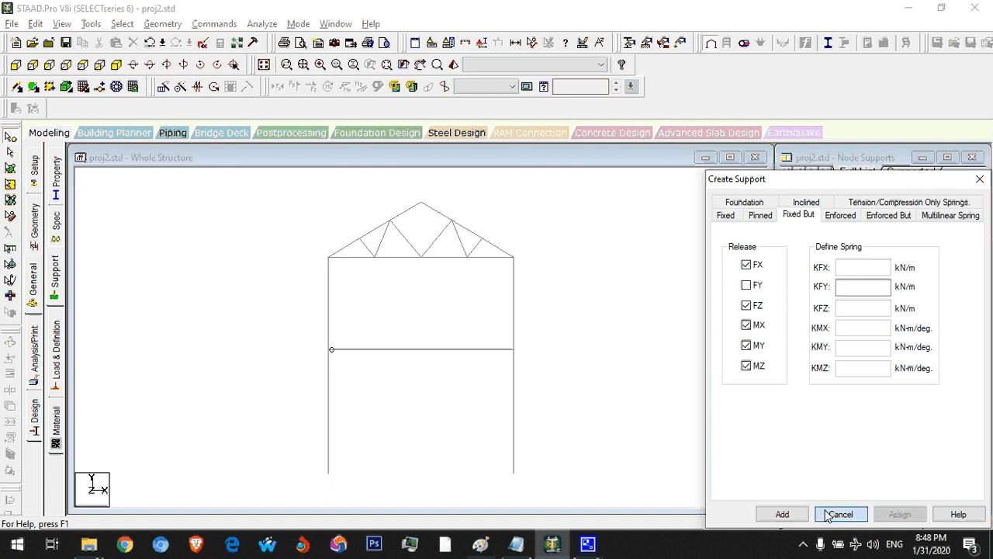
- Create a fixed support and a pinned support for the structure
left_click(879, 390)
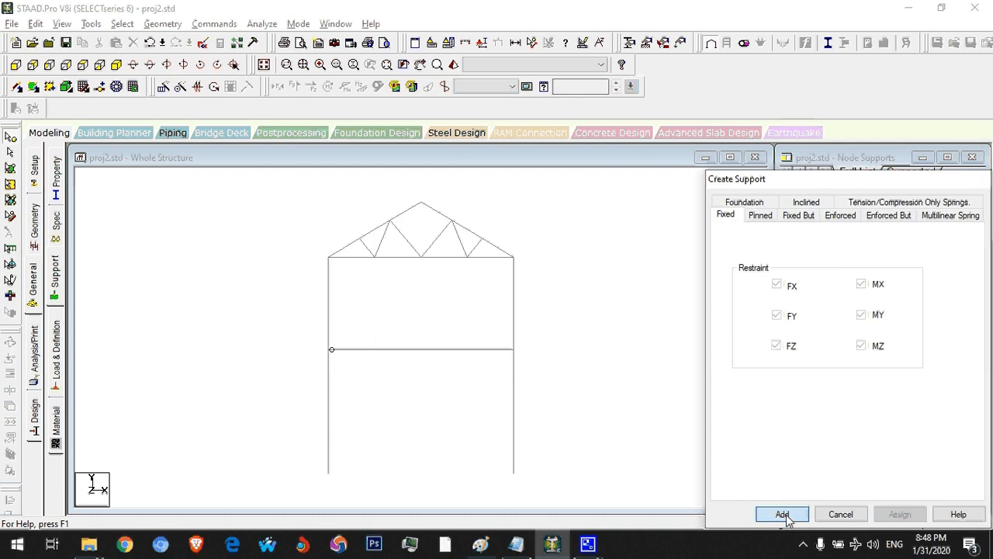
left_click(790, 514)
left_click(879, 392)
left_click(765, 216)
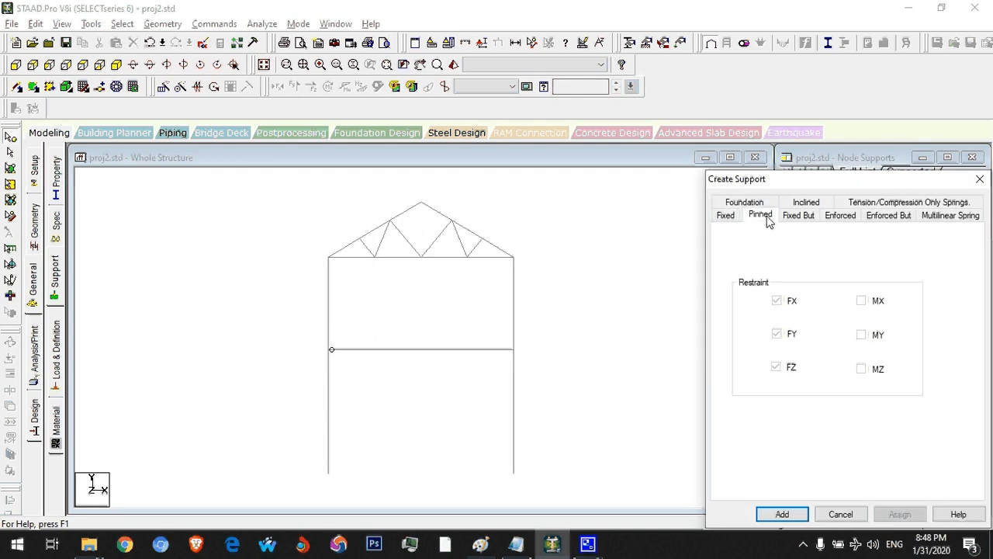
left_click(790, 515)
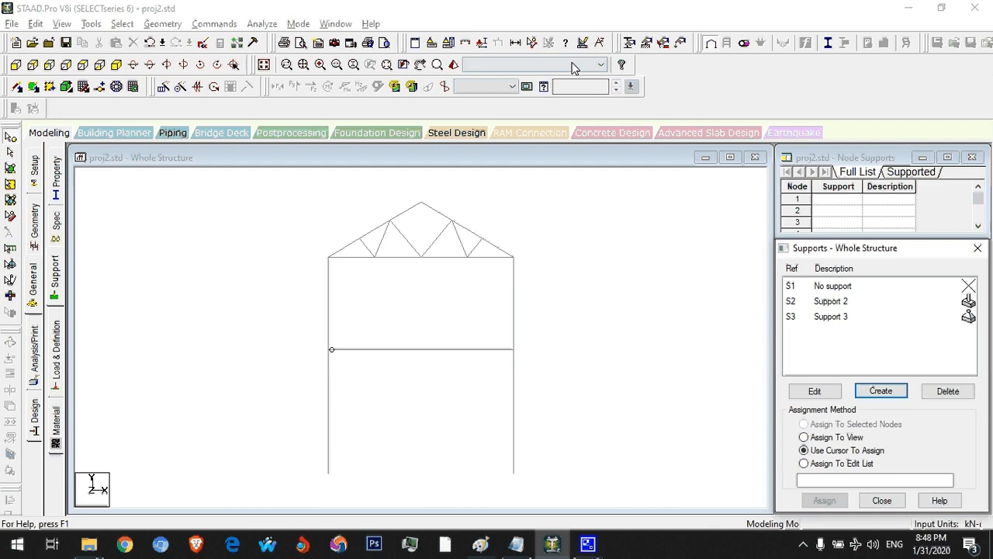
- Assign the fixed support, Support 2, to the base node of the frame's left column
left_click(844, 301)
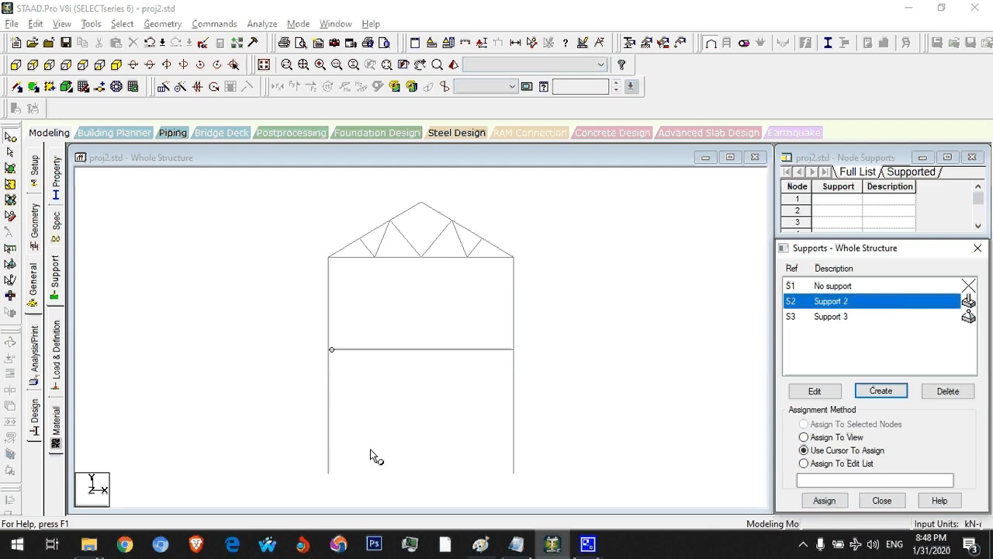
left_click(328, 473)
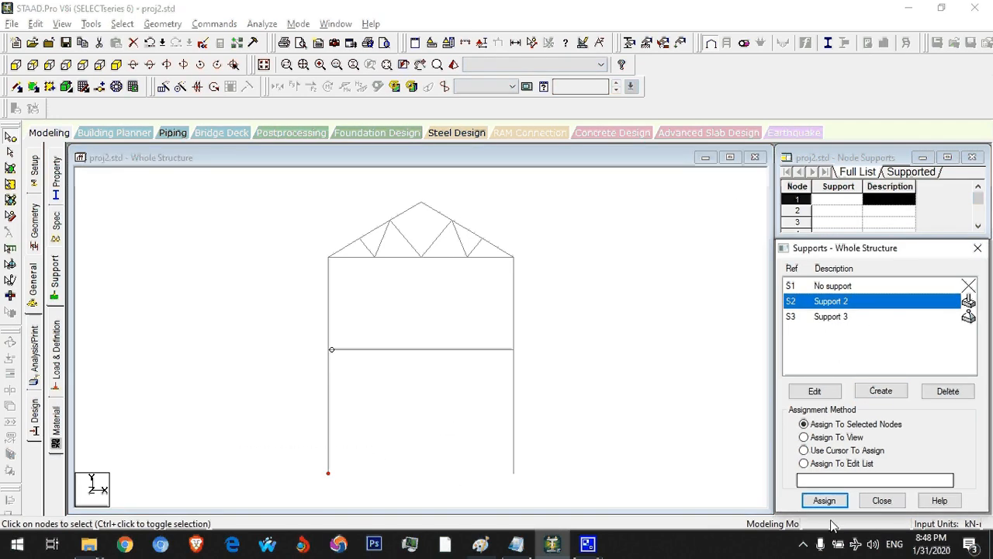
left_click(824, 500)
left_click(889, 415)
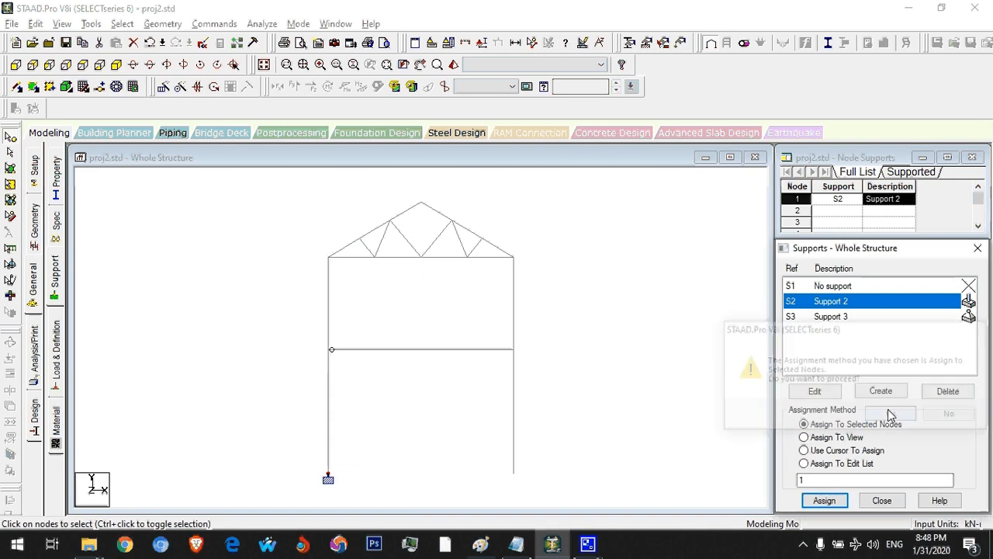
- Assign the pinned support, Support 3, to the base node of the frame's right column and open Load & Definition
left_click(850, 316)
left_click_drag(489, 502, 489, 502)
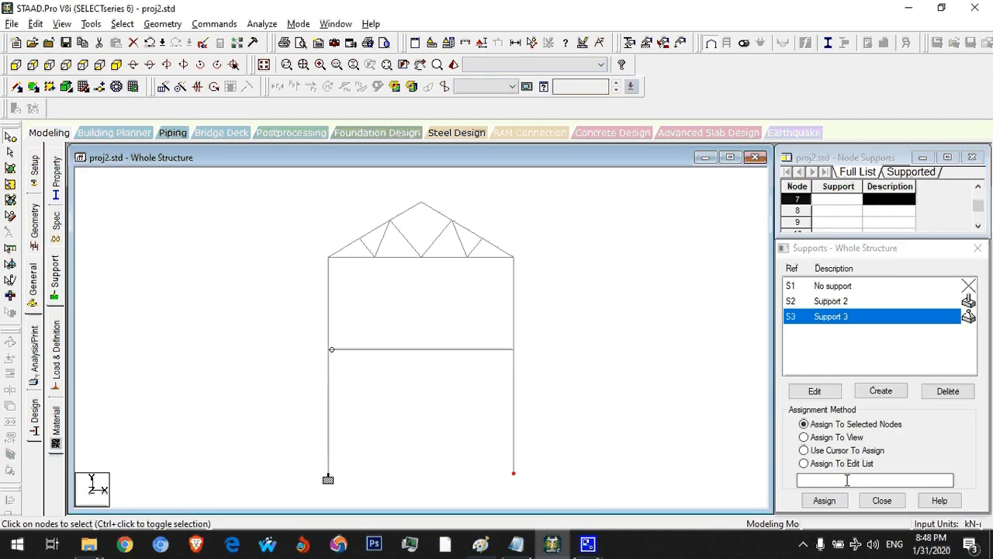
left_click(824, 501)
left_click(887, 412)
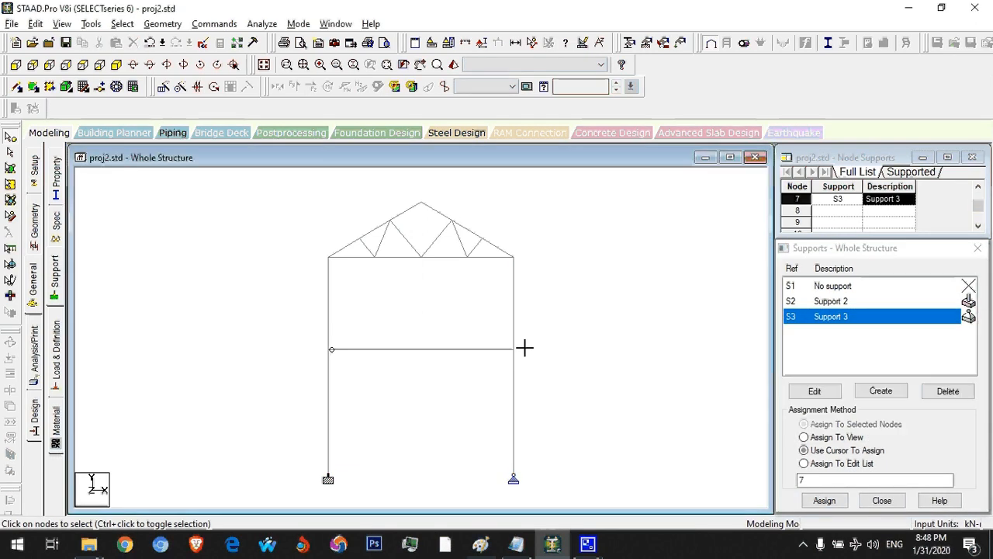
left_click(55, 342)
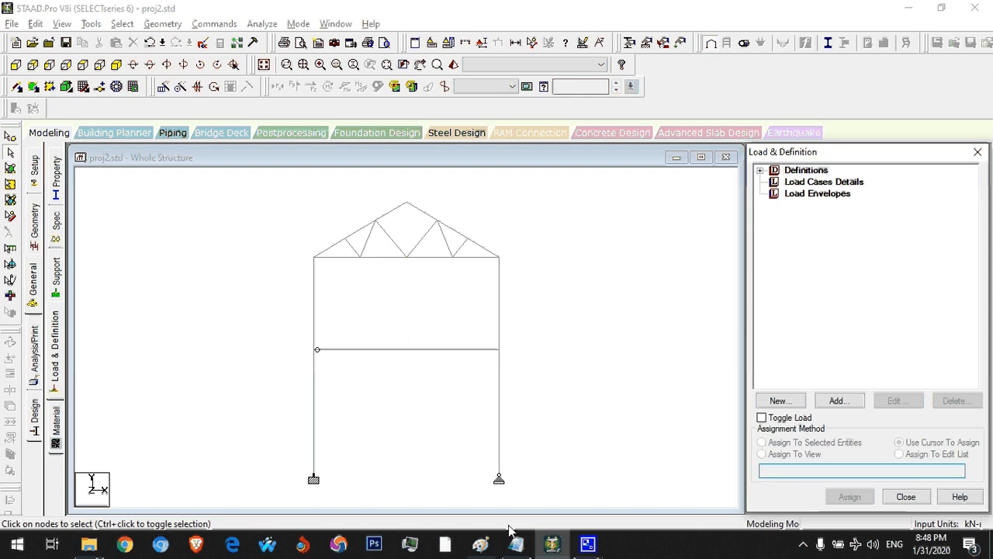
- Switch to Paint and examine which live loads and wind loads act on the whole frame drawing
left_click(481, 543)
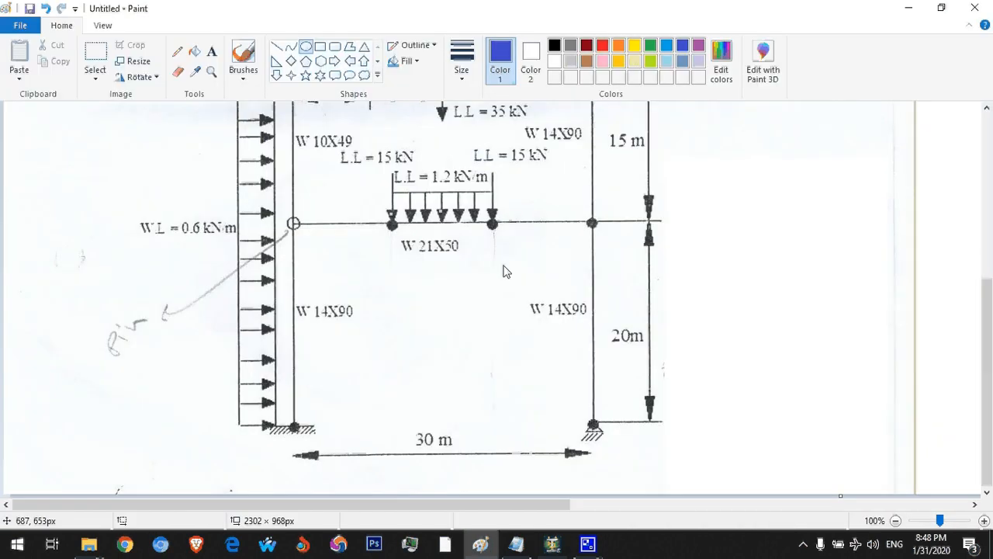
scroll(502, 271, "down", 1, "ctrl")
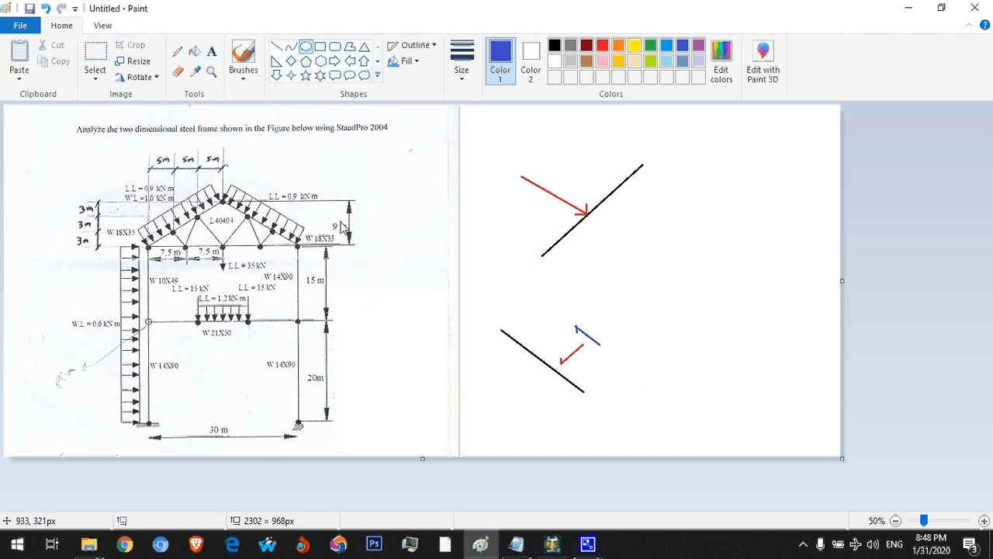
mouse_move(290, 185)
left_mouse_down()
mouse_move(262, 210)
mouse_move(292, 193)
mouse_move(290, 173)
left_mouse_up()
left_click_drag(133, 178, 120, 191)
key("ctrl+z")
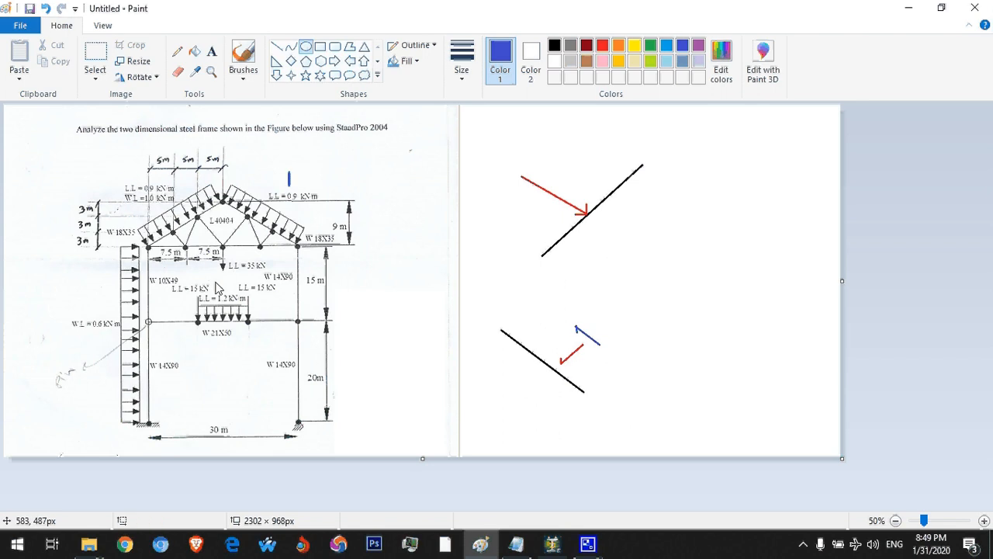
left_click_drag(274, 273, 202, 302)
key("ctrl+z")
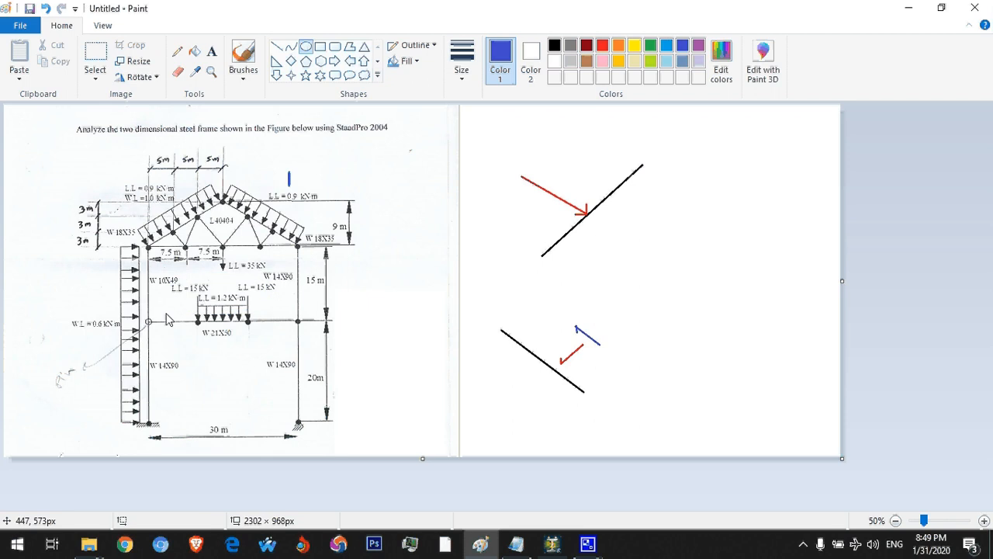
left_click_drag(247, 257, 228, 275)
key("ctrl+z")
left_click_drag(88, 317, 67, 346)
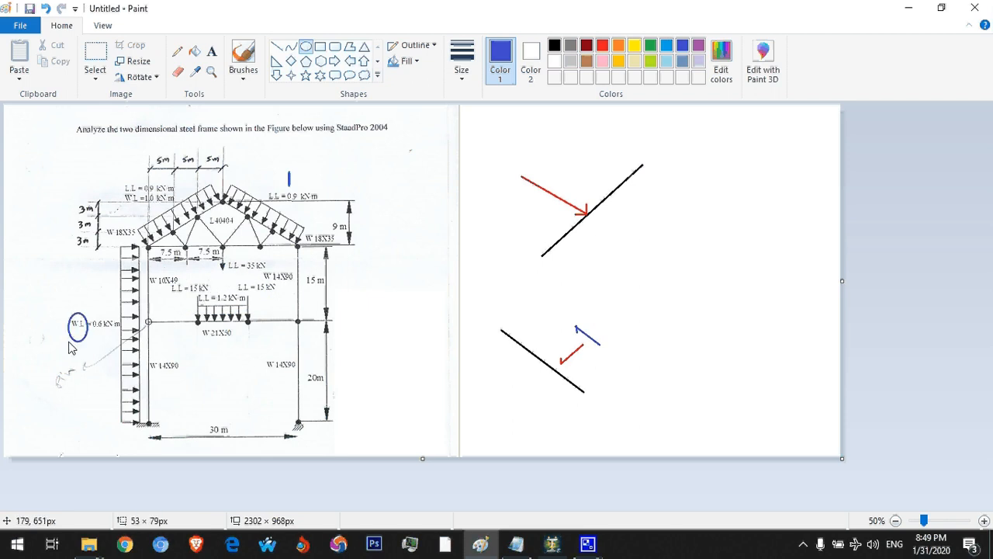
key("ctrl+z")
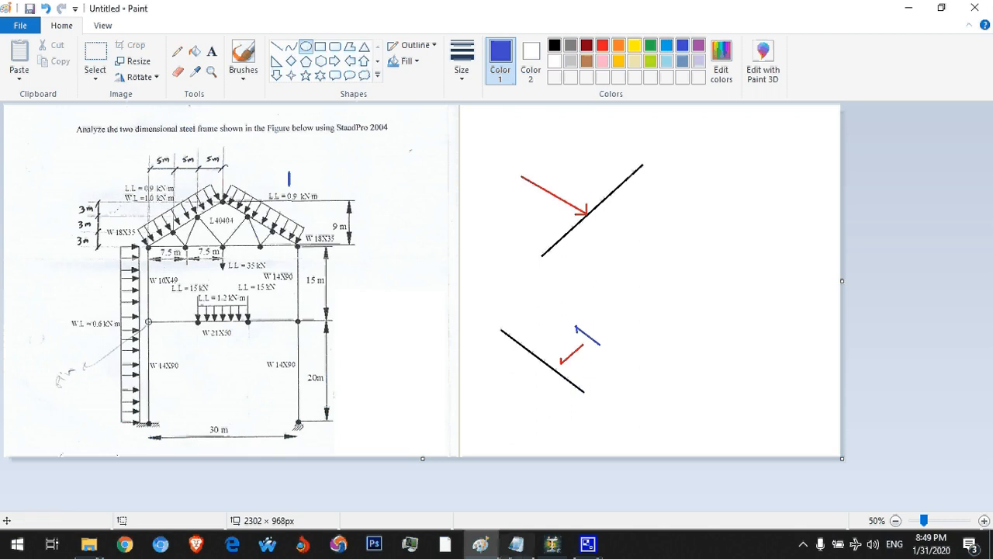
- Switch to Notepad, place its window beside the frame drawing and read through the dead and live load list
left_click(516, 543)
mouse_move(337, 190)
left_mouse_down()
mouse_move(631, 176)
mouse_move(724, 195)
mouse_move(790, 256)
left_mouse_up()
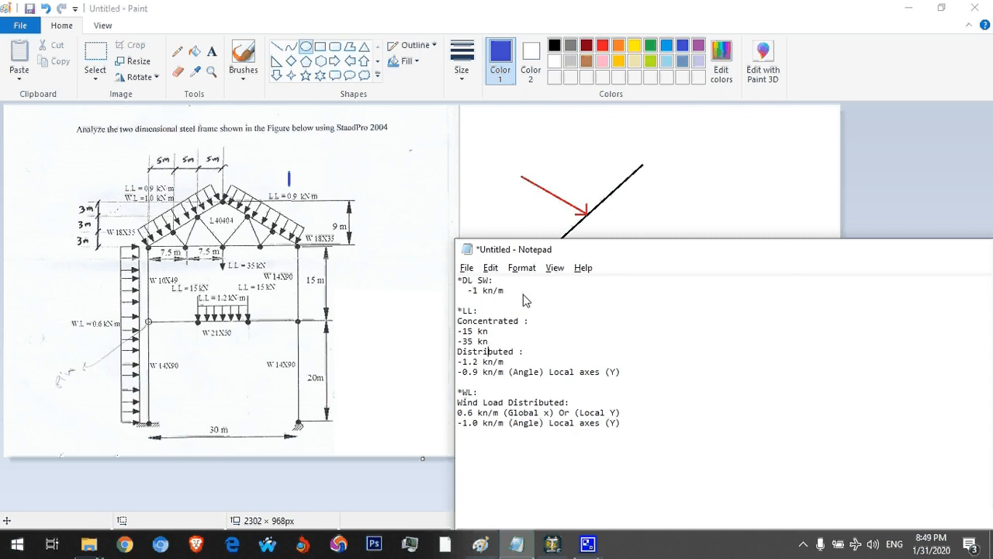
key("ctrl+Home")
key("Down")
key("Left")
key("Left")
key("Left")
key("Left")
key("Left")
key("Left")
key("Down")
key("Down")
key("Down")
key("Up")
key("Right")
key("Down")
key("Down")
key("Down")
key("Down")
- Examine the middle beam's concentrated and distributed live loads and the roof live load on the drawing in Paint
left_click_drag(255, 285, 246, 341)
key("Escape")
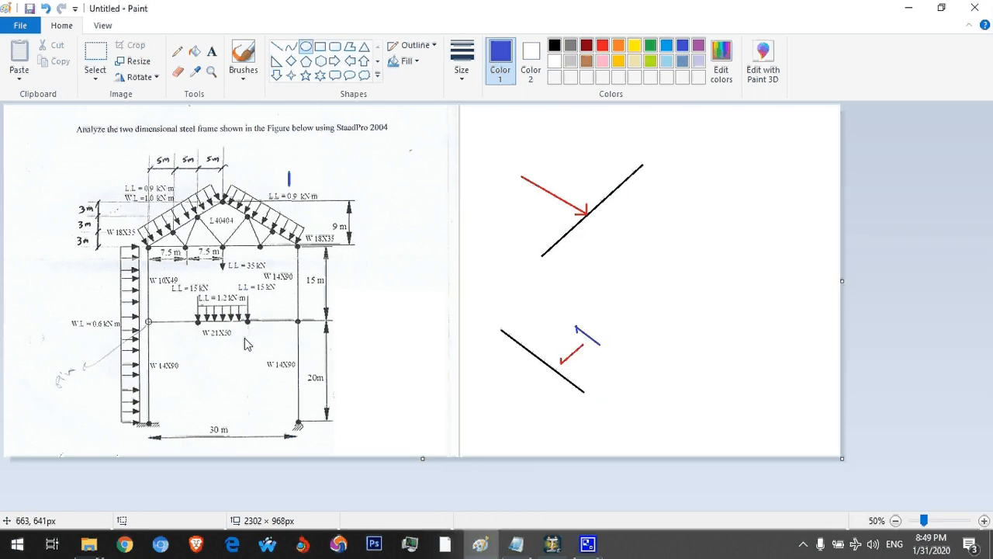
left_click_drag(205, 287, 205, 345)
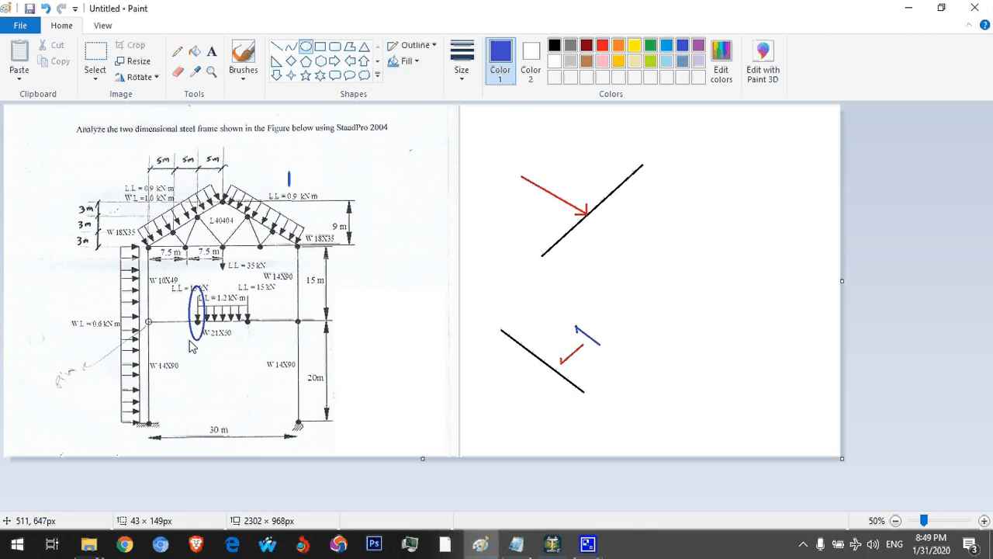
key("Escape")
left_click_drag(249, 287, 197, 334)
key("Escape")
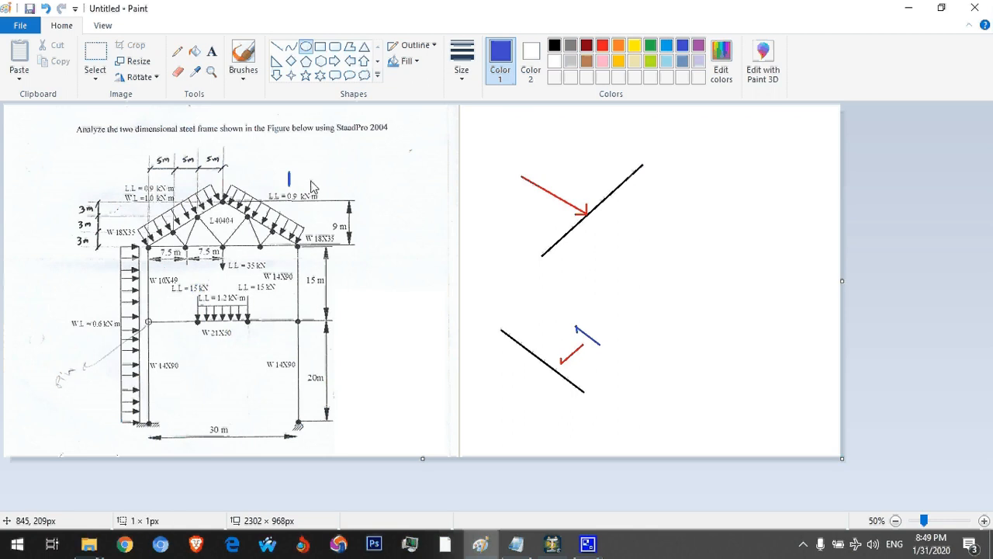
left_click_drag(314, 181, 275, 208)
key("Escape")
key("alt+Tab")
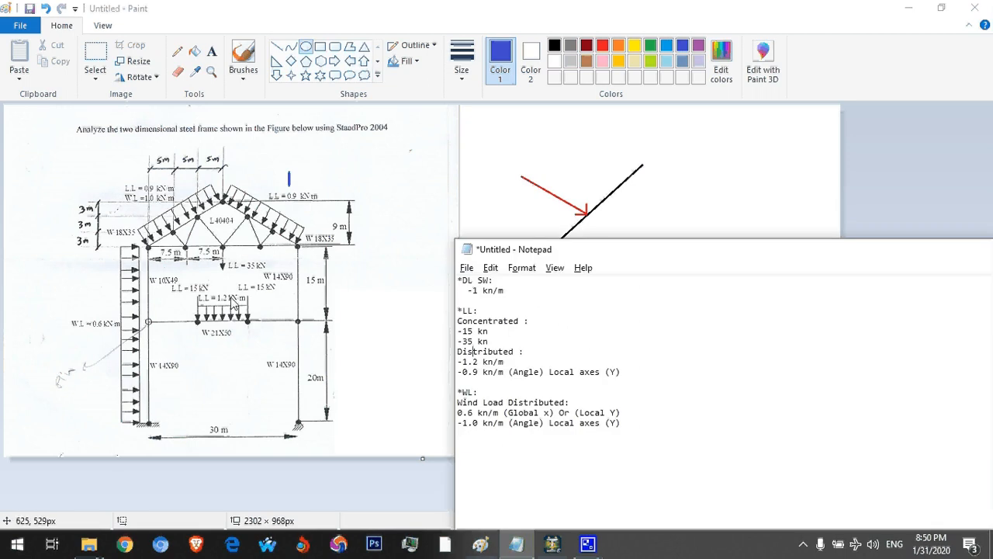
- Compare the concentrated and distributed live loads on the drawing with the live load entries in Notepad
left_click_drag(255, 256, 191, 285)
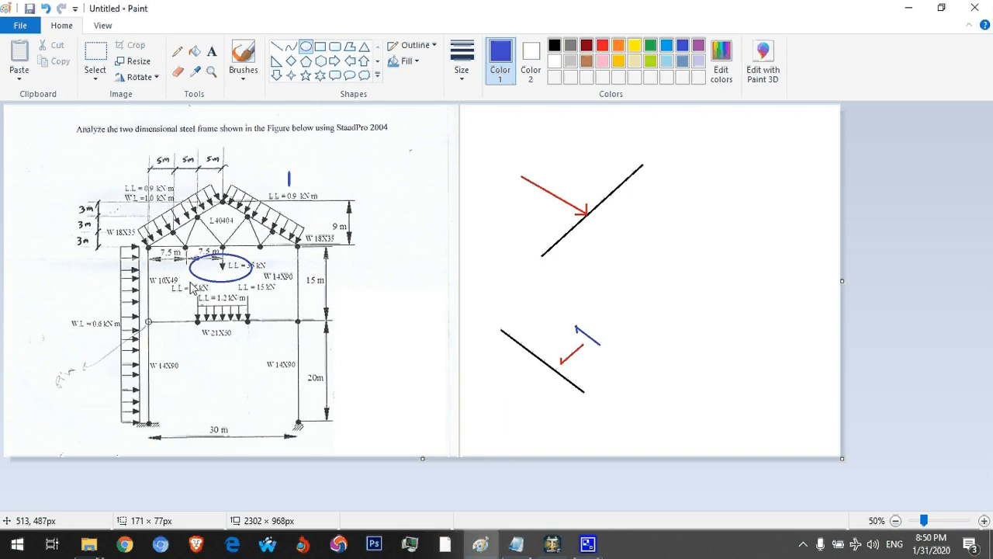
key("ctrl+z")
left_click_drag(273, 280, 239, 298)
key("ctrl+z")
key("alt+Tab")
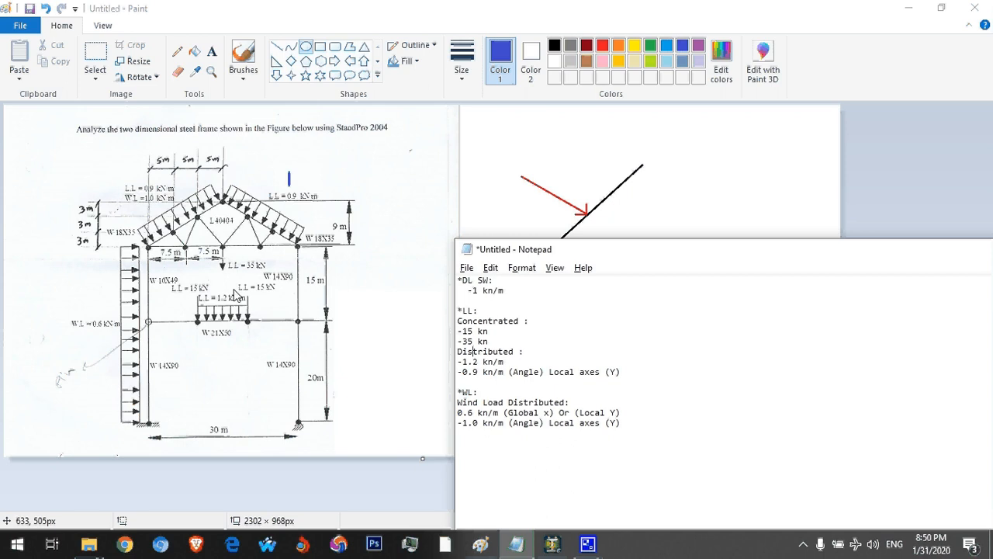
left_click_drag(235, 295, 202, 315)
key("ctrl+z")
key("alt+Tab")
left_click_drag(312, 177, 268, 209)
key("ctrl+z")
key("alt+Tab")
- Compare the Notepad wind load entries with the column and sloped roof wind loads on the drawing
left_click(595, 394)
left_click_drag(121, 310, 69, 359)
key("ctrl+z")
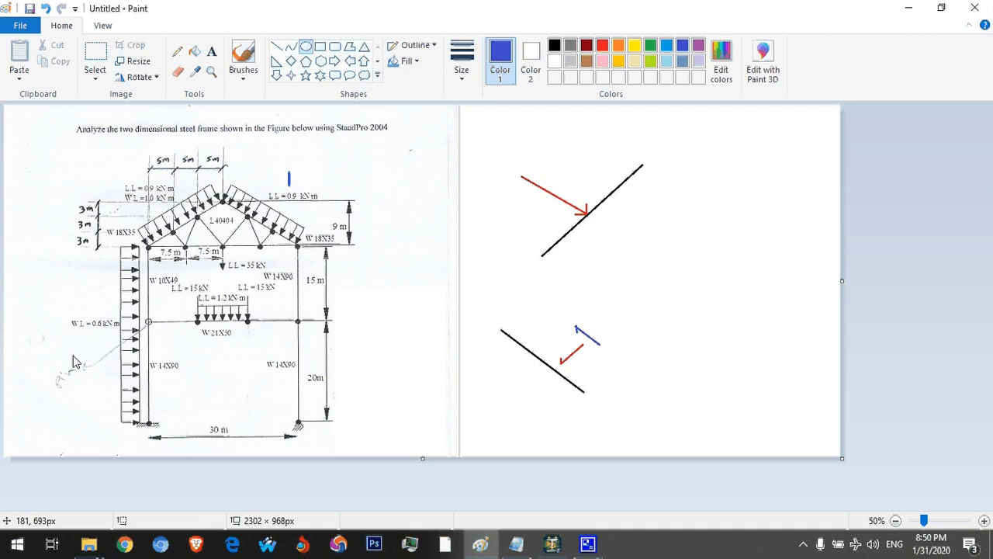
key("alt+Tab")
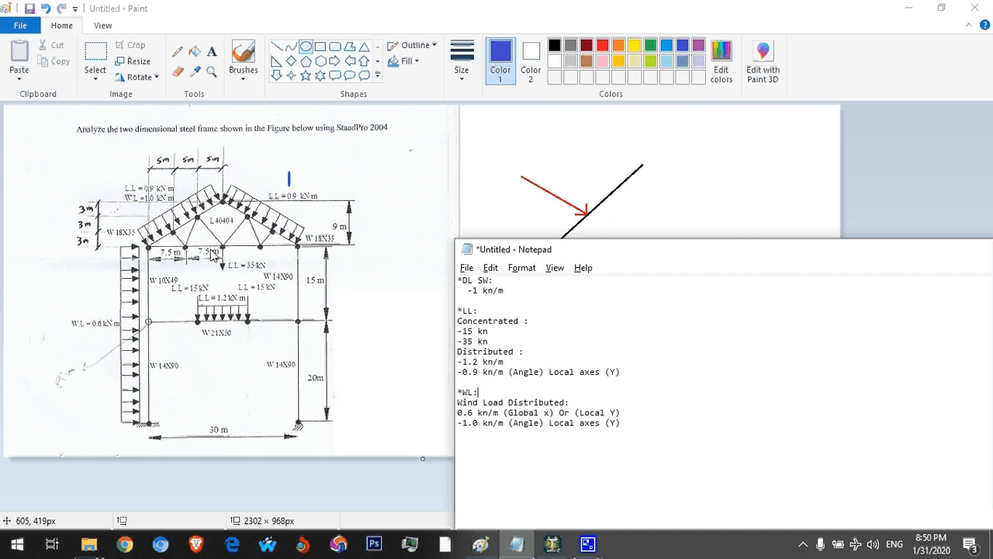
left_click_drag(181, 186, 129, 215)
key("ctrl+z")
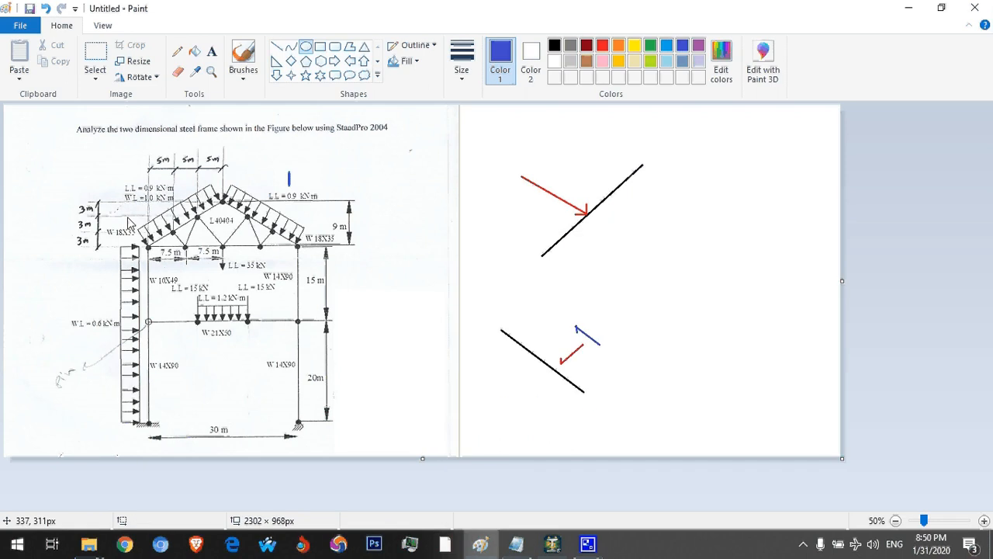
- Check the local Y axis note on the -1.0 kN/m wind load in Notepad and switch back to STAAD.Pro
key("alt+Tab")
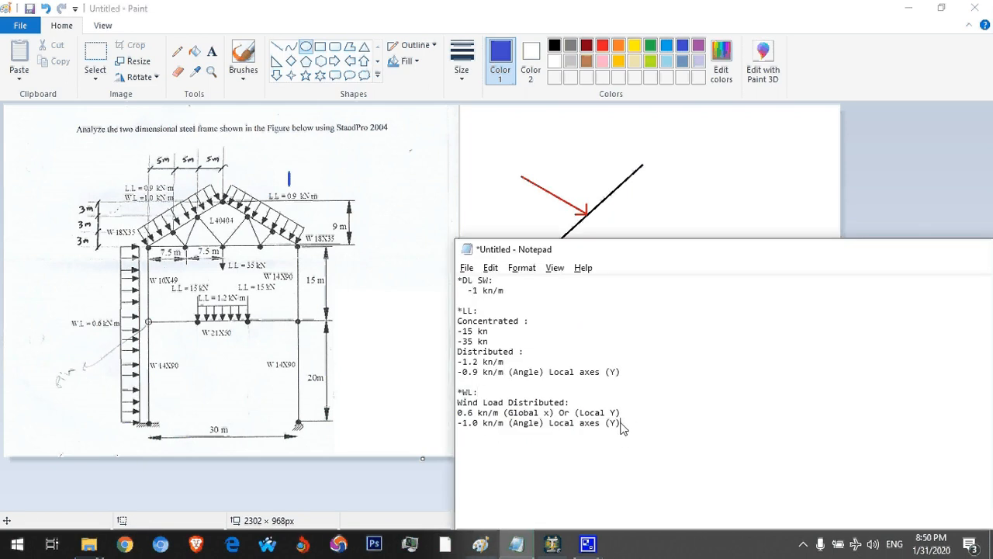
left_click_drag(621, 425, 549, 432)
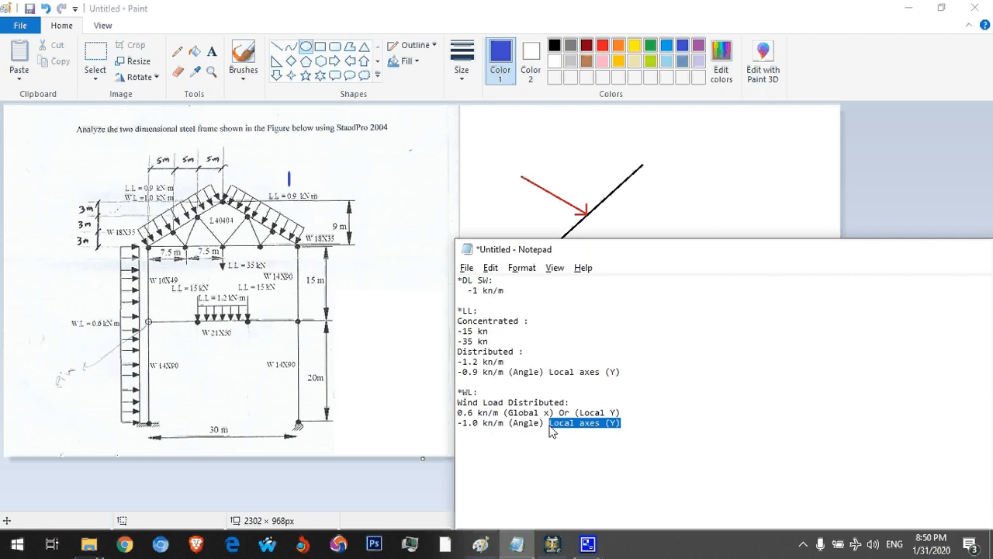
left_click(445, 540)
mouse_move(552, 544)
left_click(530, 475)
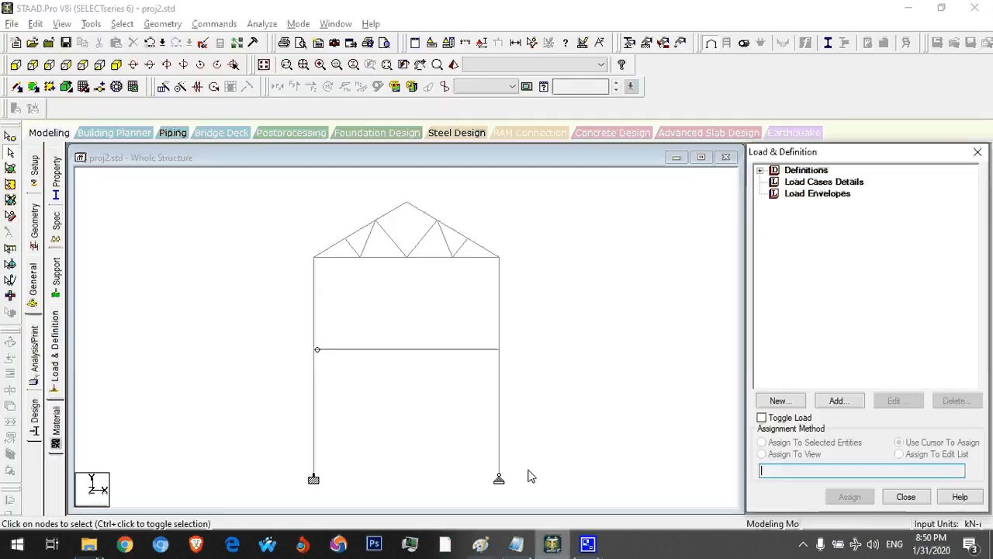
- Create three primary load cases titled DL, LL and WL, keeping the loading type None
left_click(804, 183)
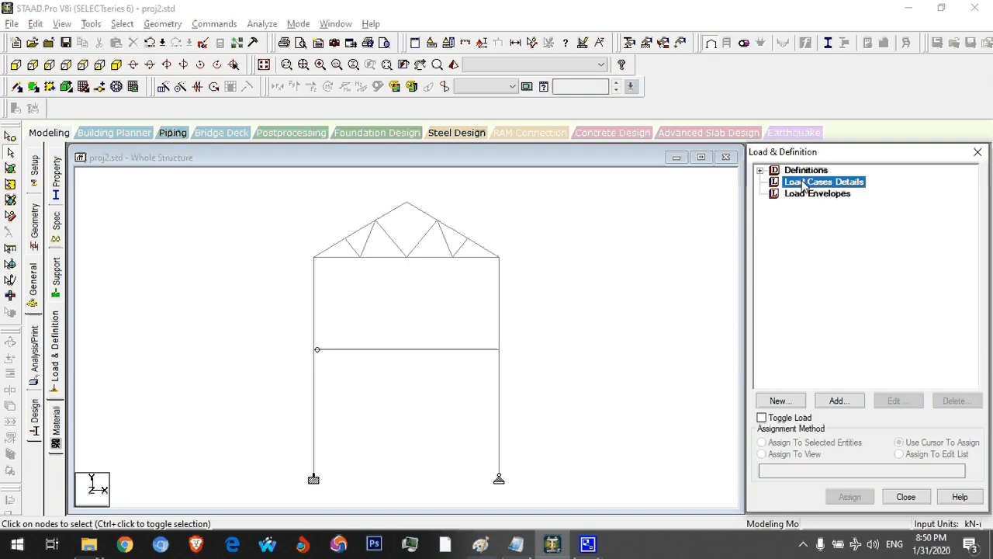
left_click(846, 401)
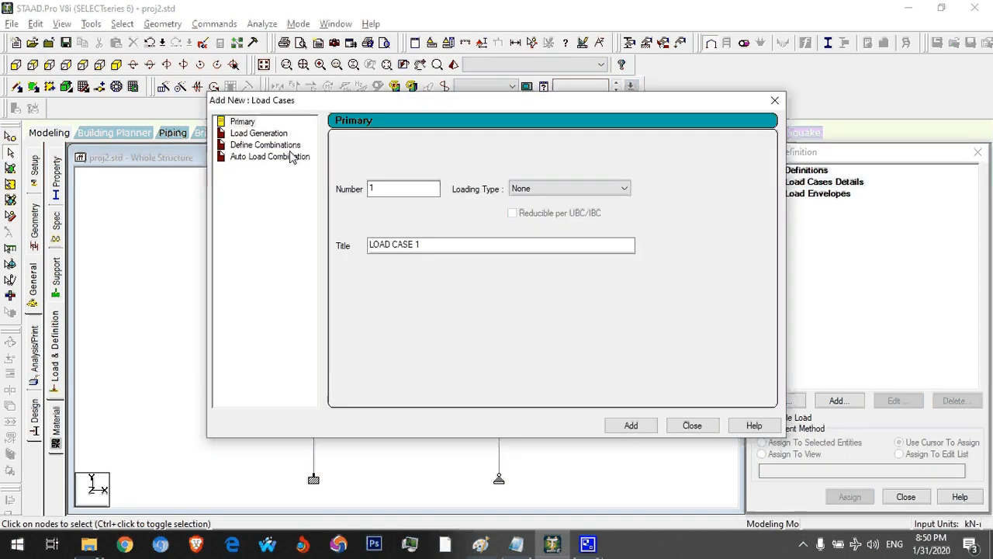
left_click_drag(421, 245, 358, 247)
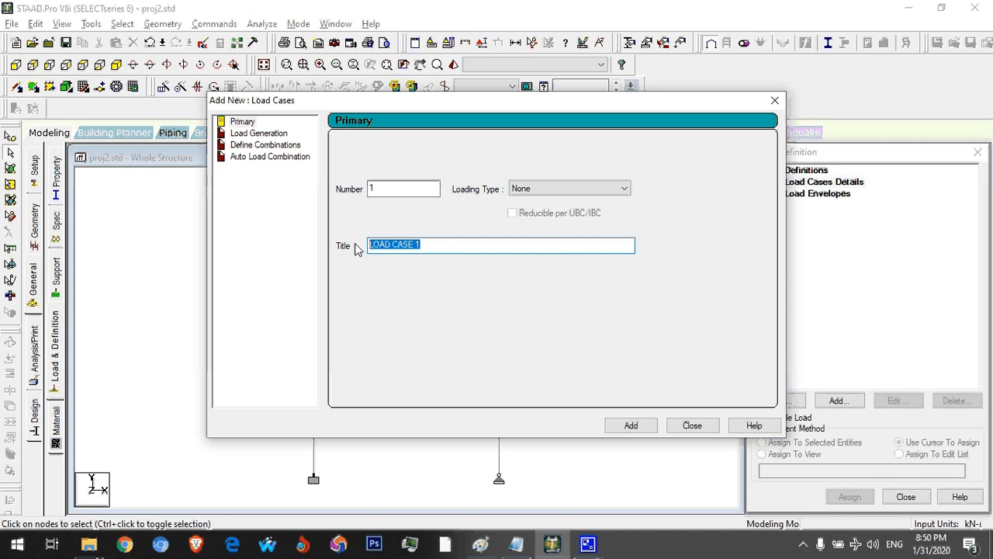
type("DL")
key("Return")
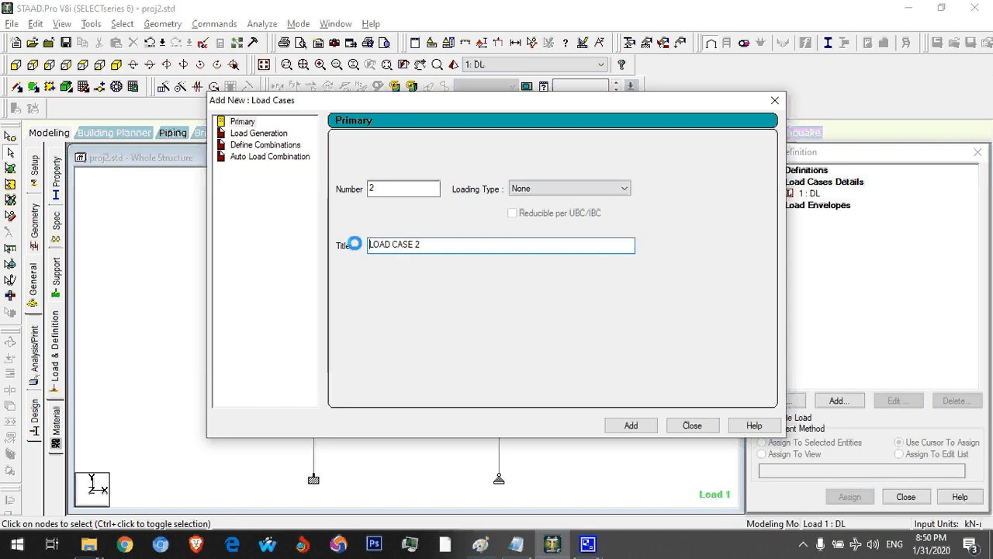
triple_click(438, 246)
type("LL")
key("Return")
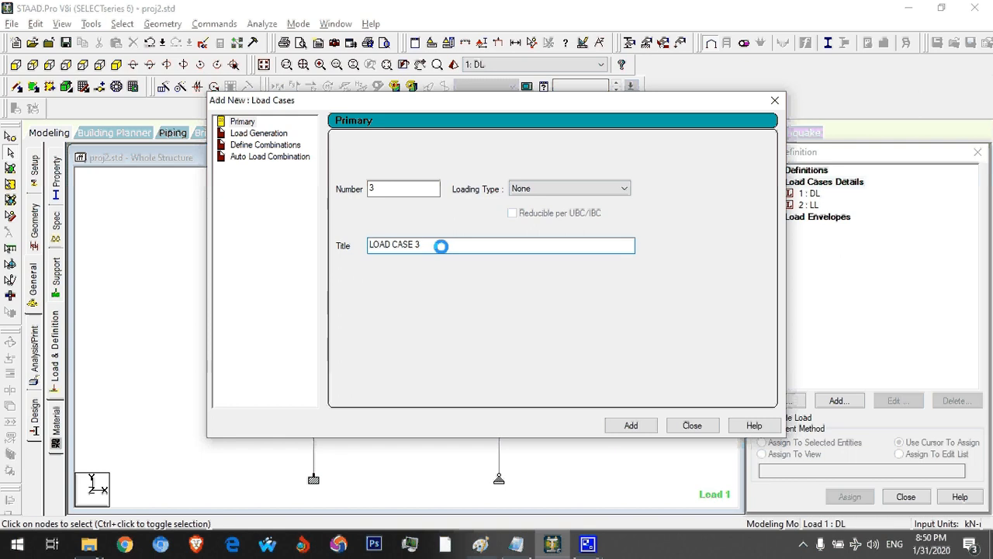
triple_click(440, 246)
type("WL")
key("Return")
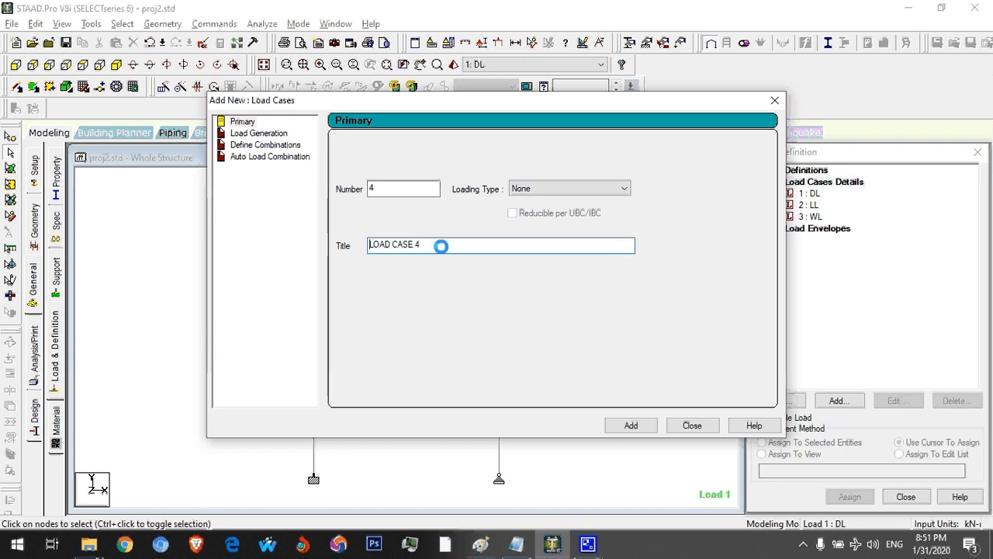
left_click(774, 101)
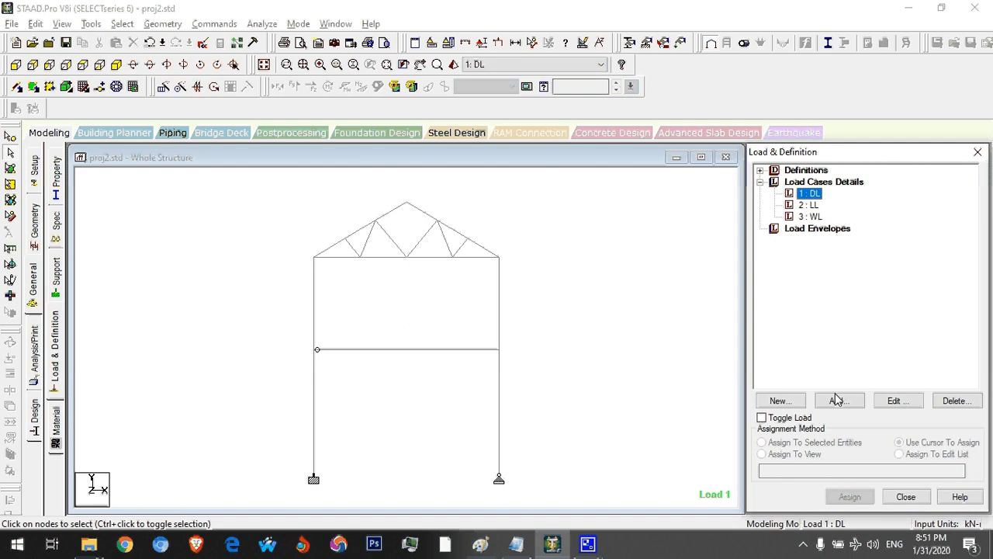
- Add a selfweight load in the Y direction with factor -1 to the DL case
left_click(838, 399)
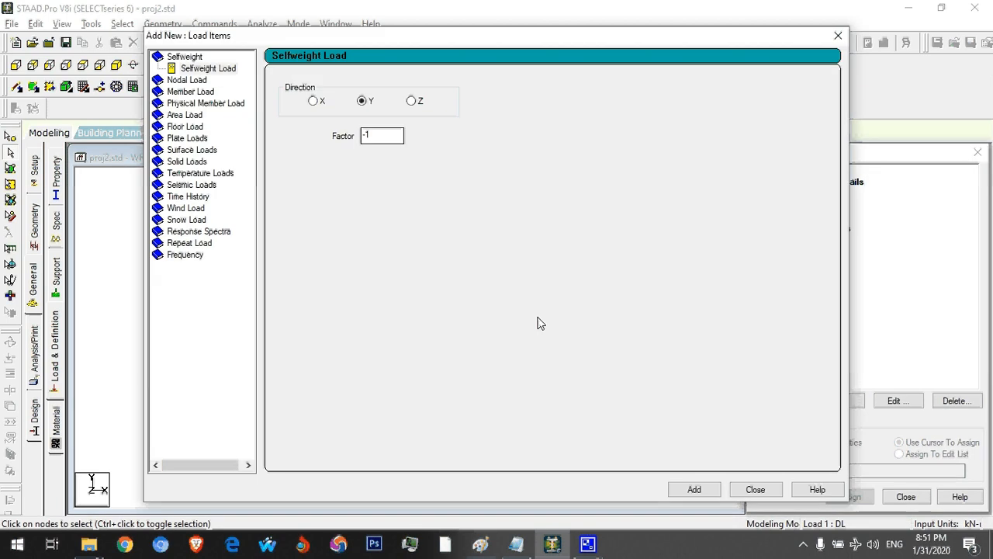
left_click(696, 490)
left_click(754, 490)
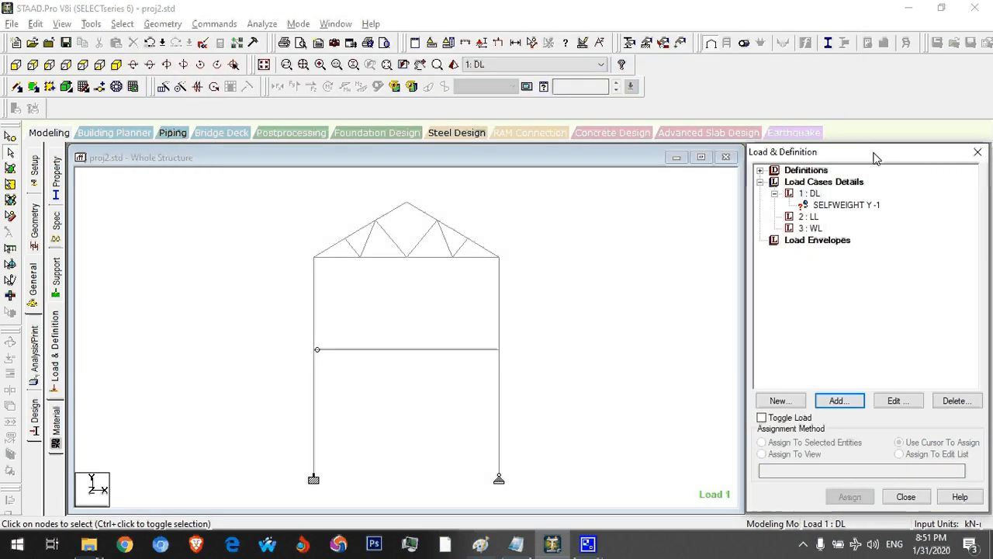
- Assign the DL selfweight load to all members in the view
left_click(845, 205)
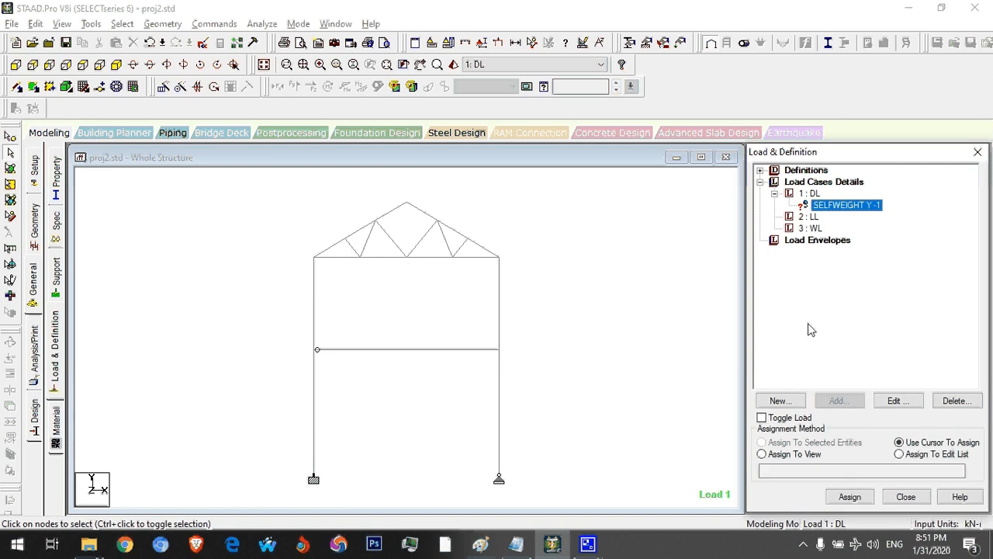
left_click(797, 456)
left_click(863, 497)
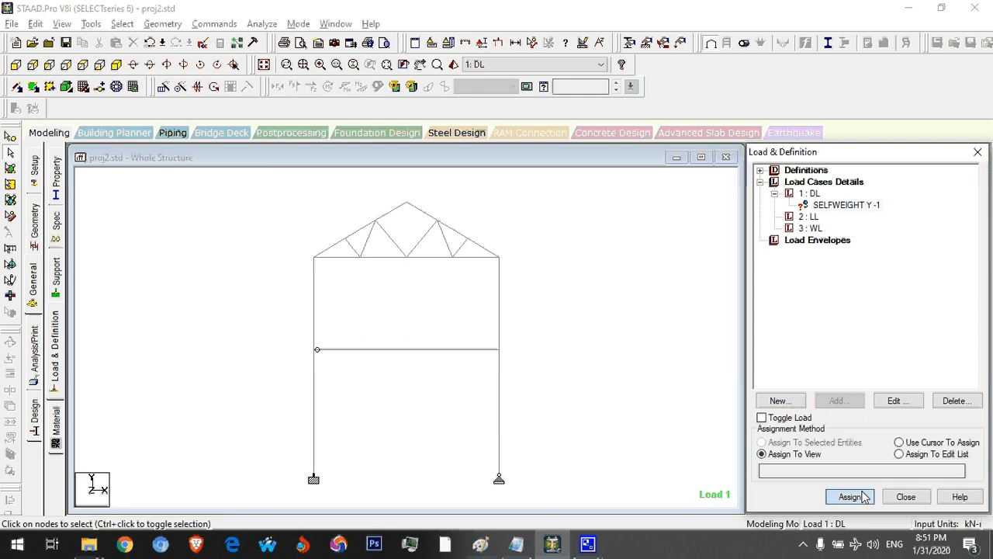
left_click(890, 374)
left_click(809, 193)
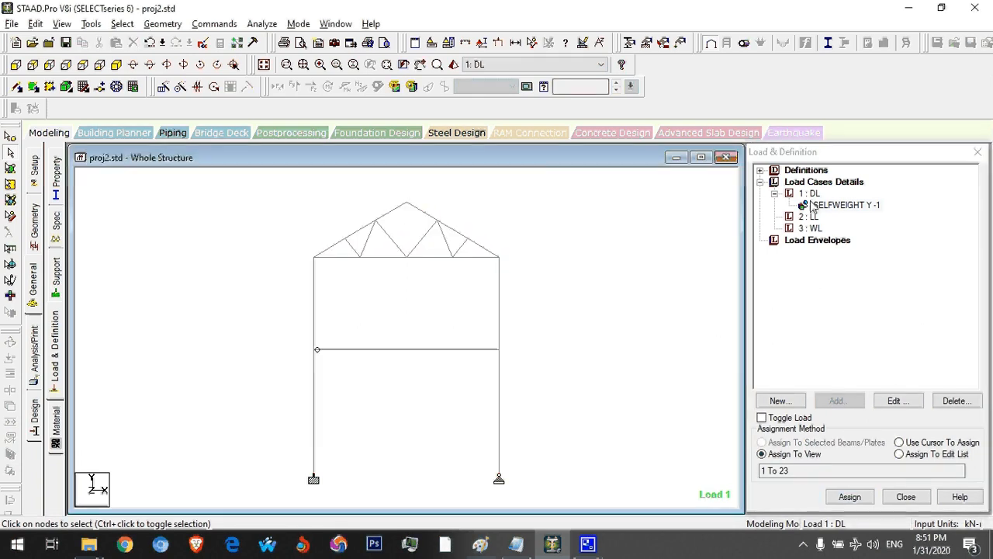
- Add a nodal load with Fy of -15 kN to the LL case, following the Notepad load list
left_click(775, 194)
left_click(799, 205)
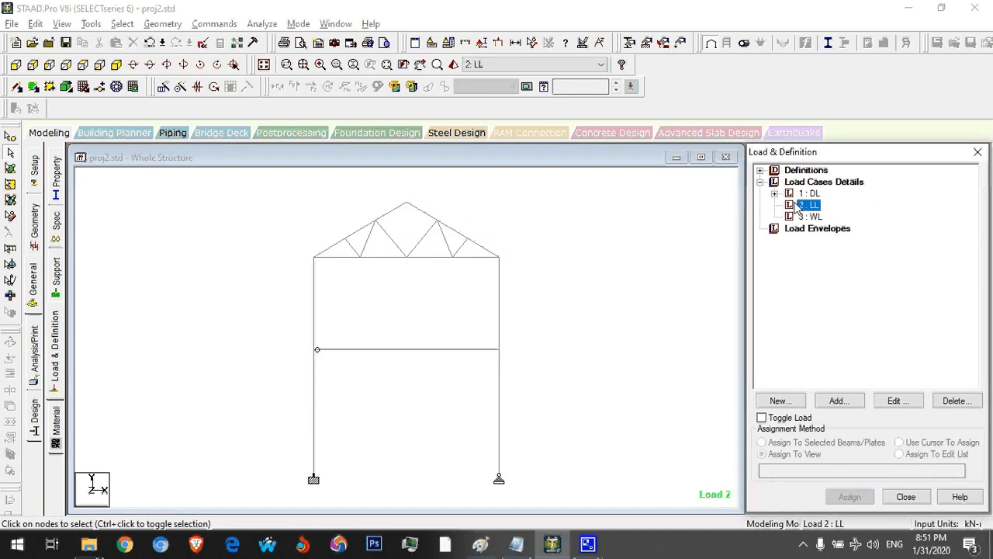
left_click(838, 401)
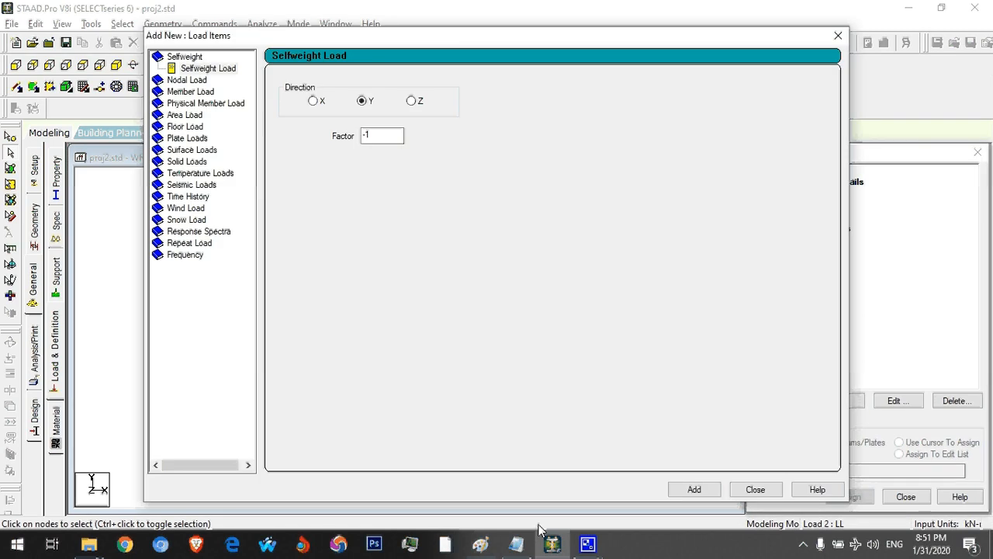
left_click(516, 543)
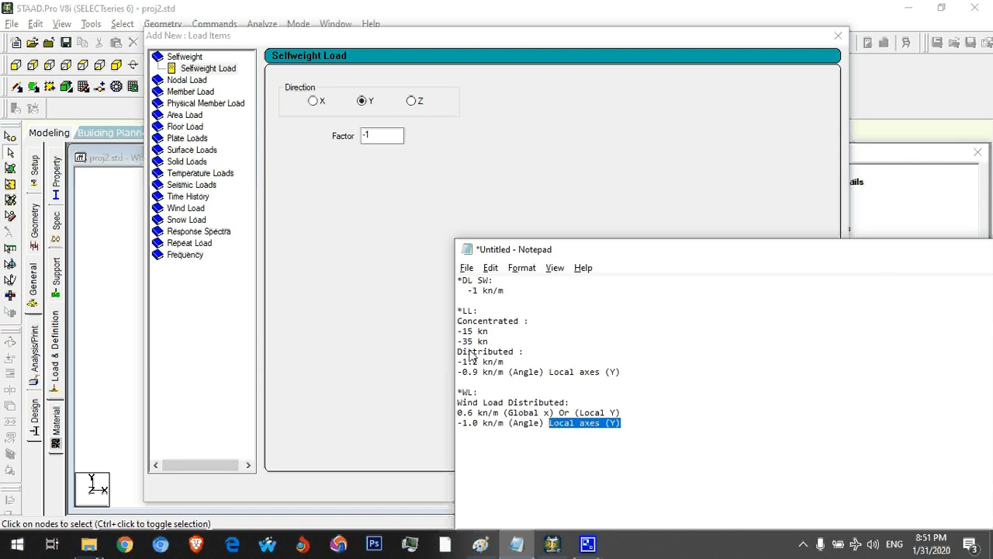
left_click(187, 80)
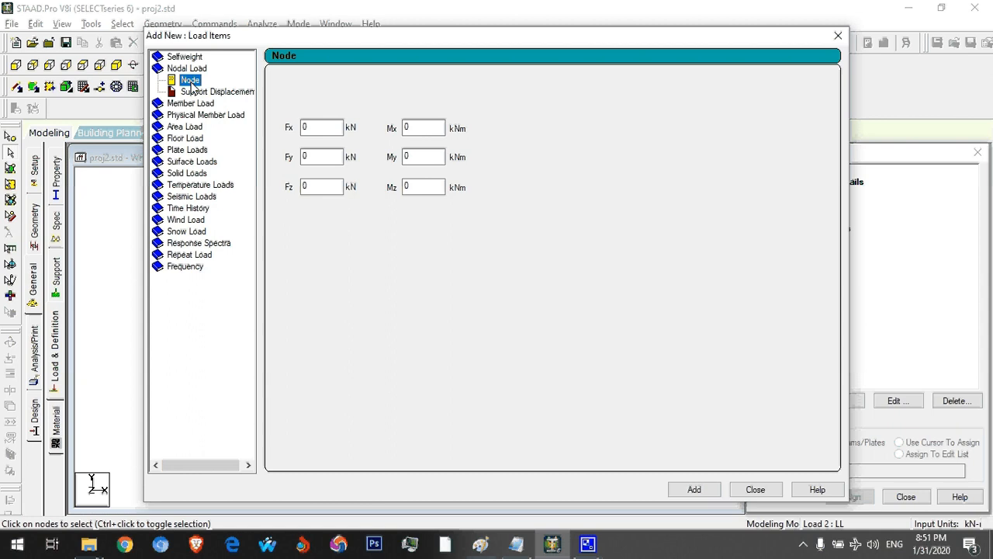
double_click(324, 156)
key("BackSpace")
type("-15")
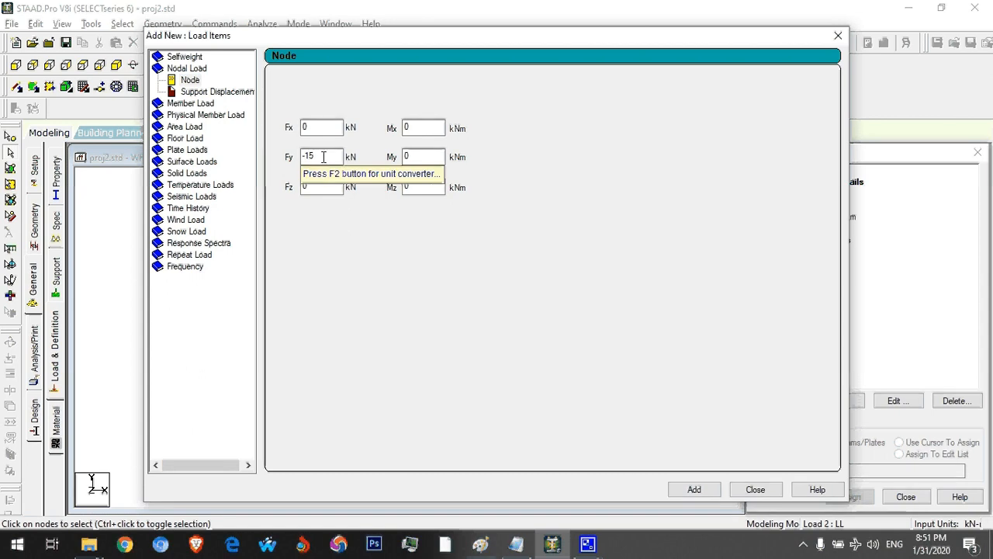
- Add a second nodal load with Fy of -35 kN to the LL case and uncover the load case tree
left_click_drag(314, 157, 309, 158)
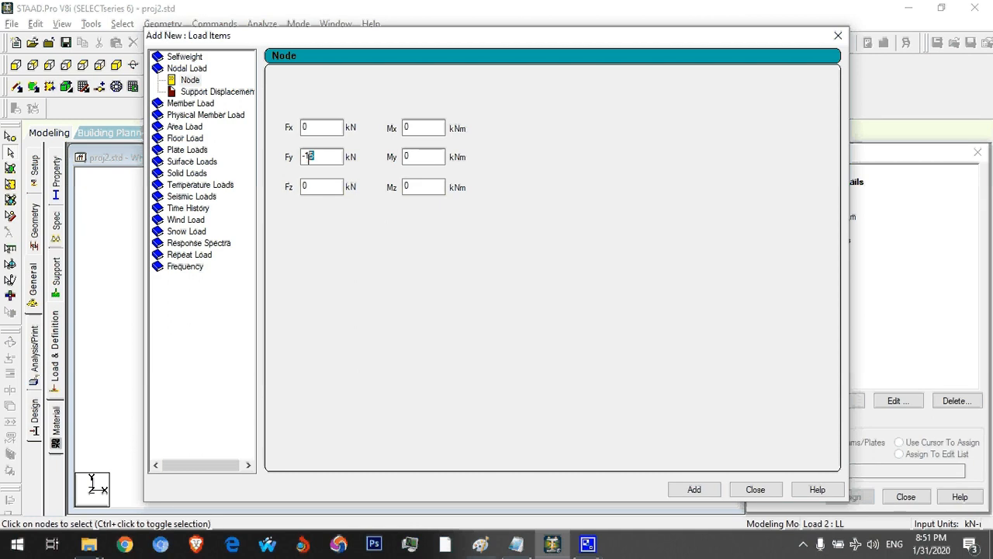
key("BackSpace")
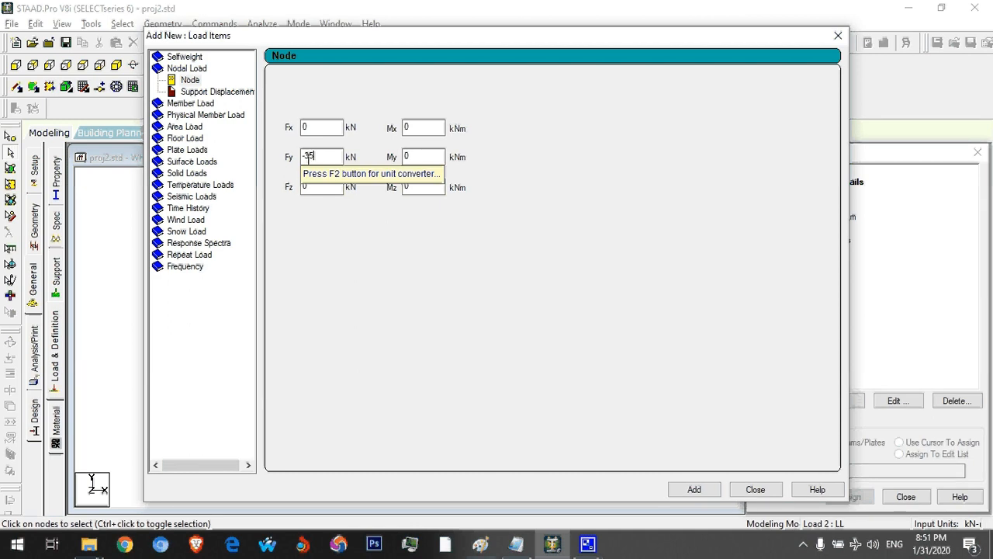
left_click_drag(501, 41, 376, 53)
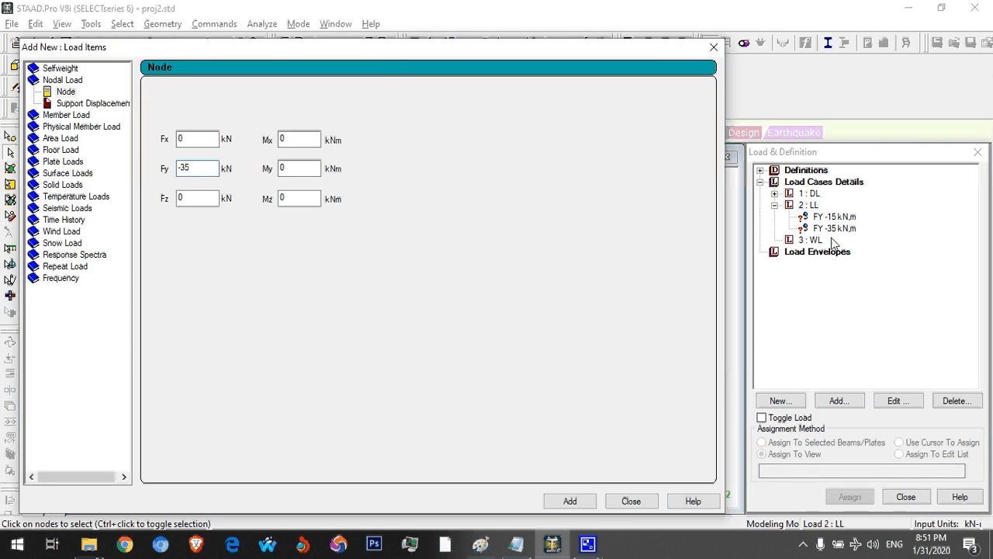
- Add a uniform member force of -1.2 kN/m in the GY direction to the LL case, as listed in Notepad
left_click(520, 549)
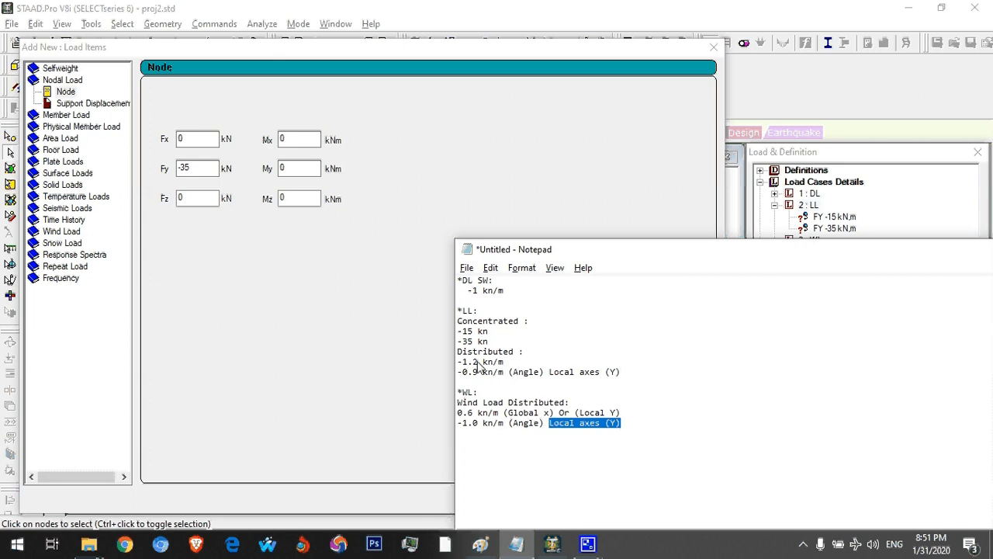
left_click(56, 80)
left_click(56, 92)
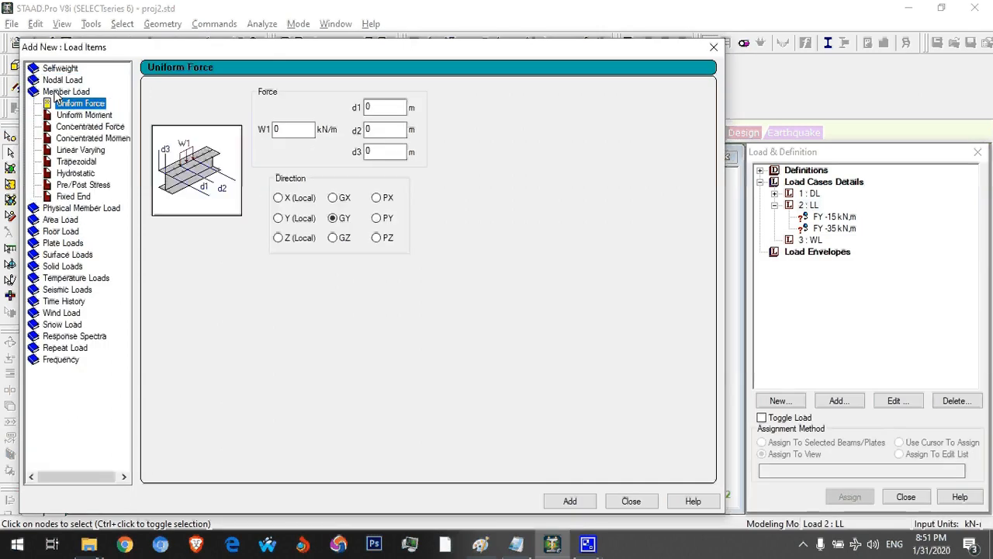
key("alt+Tab")
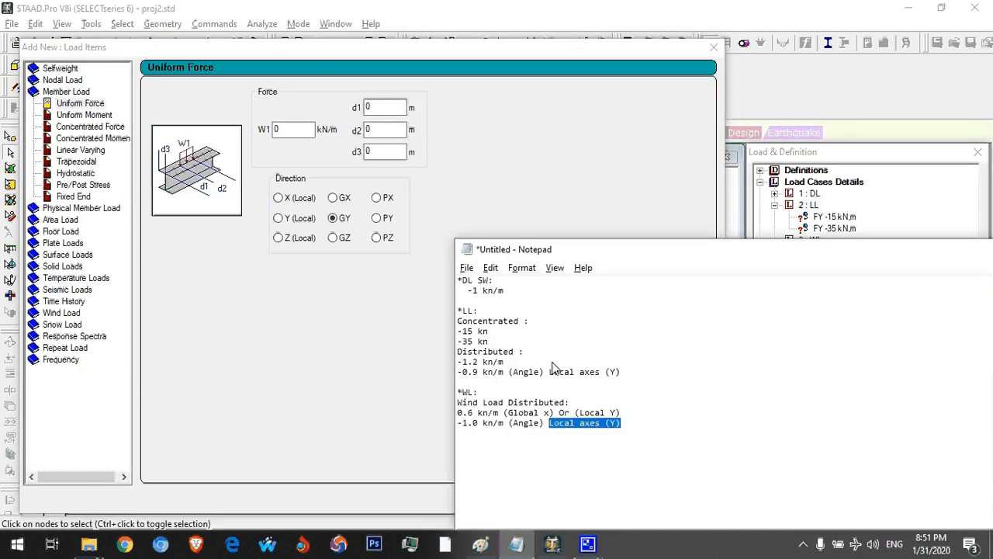
left_click(309, 132)
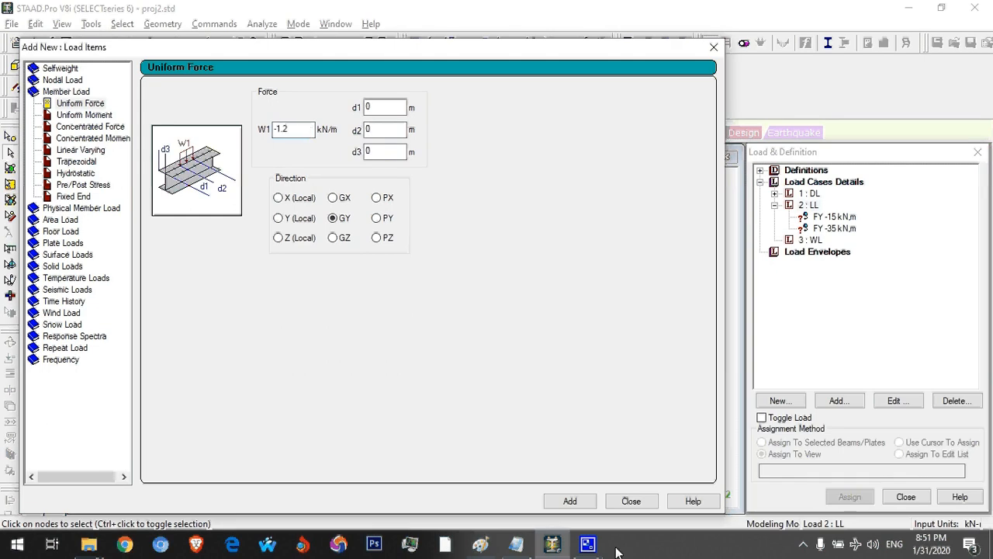
left_click(580, 502)
- Set up the roof live load as a uniform member force of -0.9 kN/m in the local Y direction
key("alt+Tab")
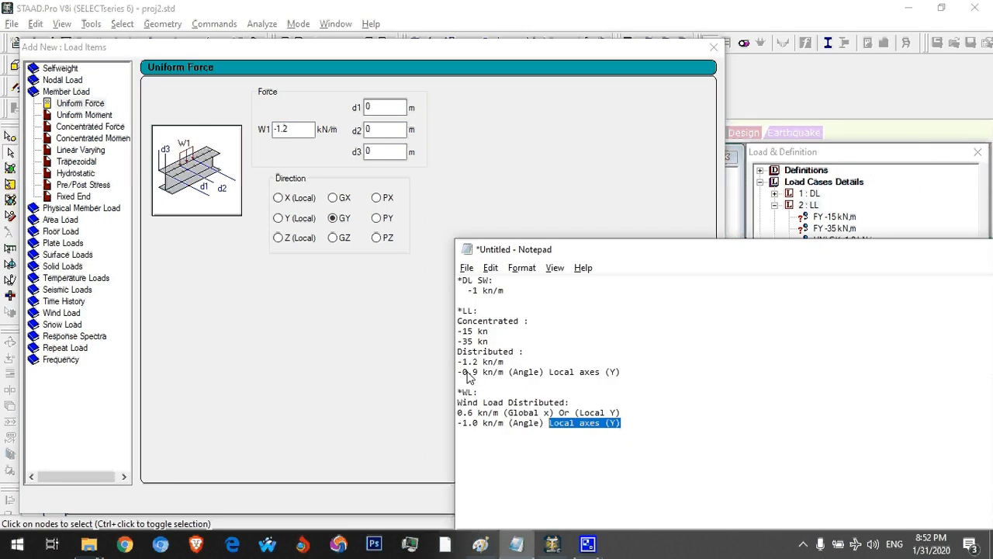
left_click(295, 129)
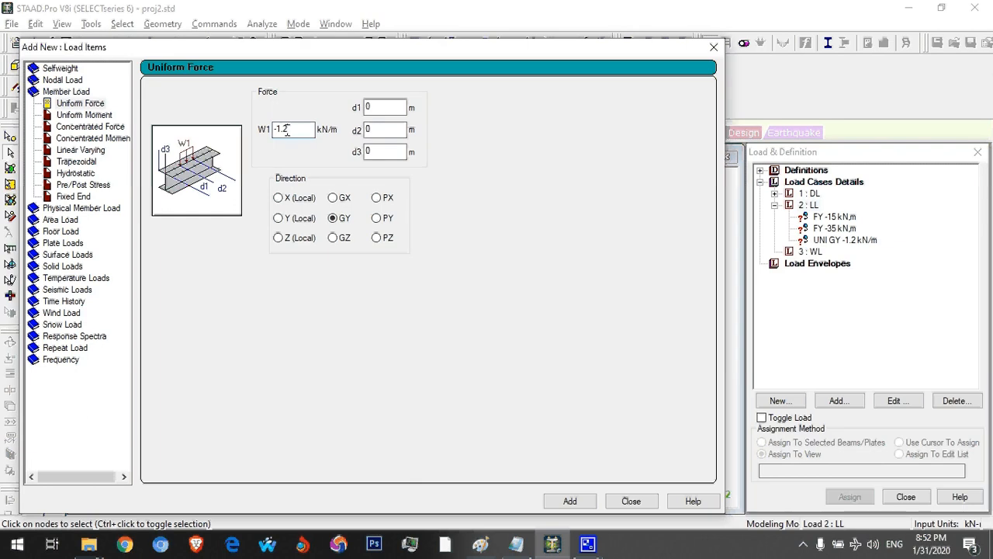
left_click_drag(295, 129, 263, 135)
left_click(291, 220)
- Compare the frame model and the local Y load setting with the sloped roof loads and direction sketches in Paint
left_click_drag(453, 53, 708, 116)
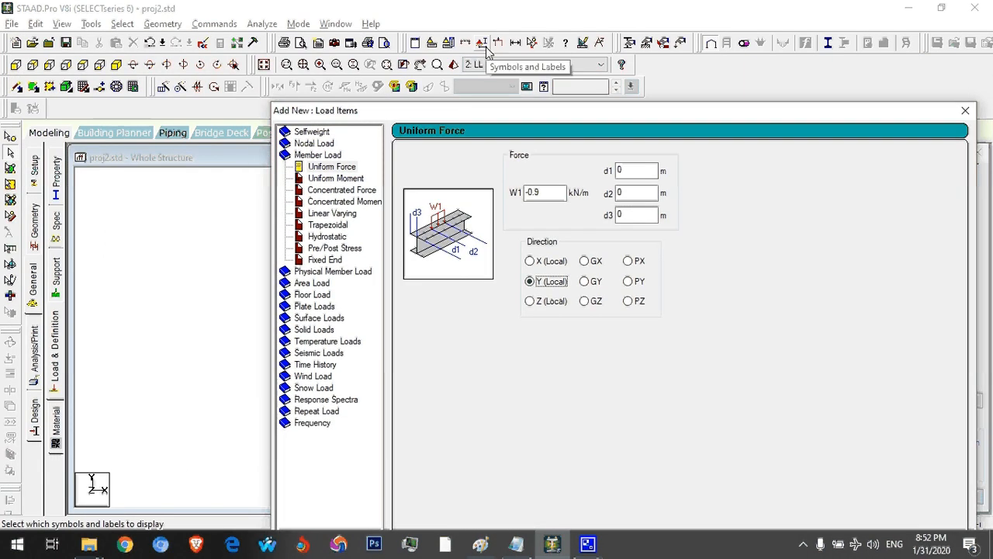
left_click_drag(461, 116, 620, 92)
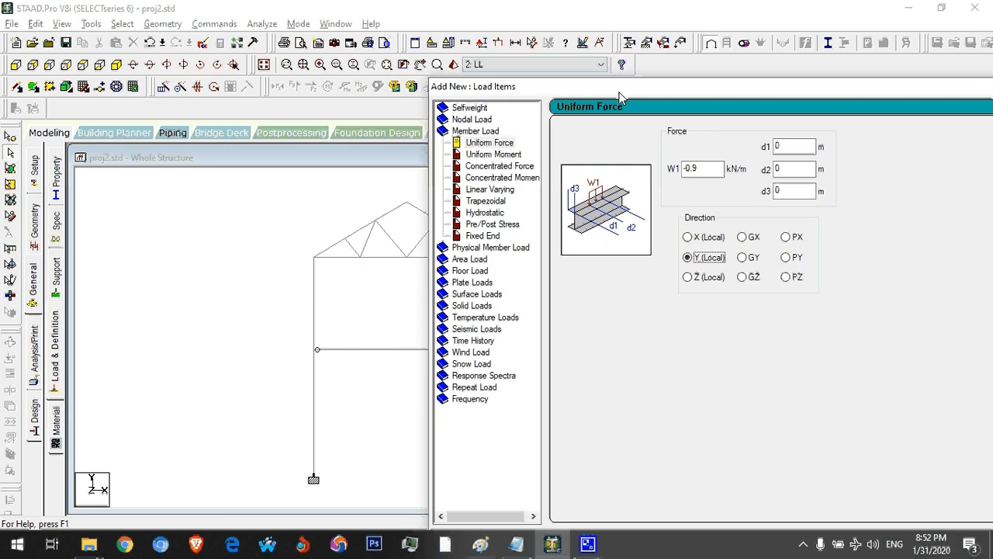
left_click_drag(619, 93, 360, 56)
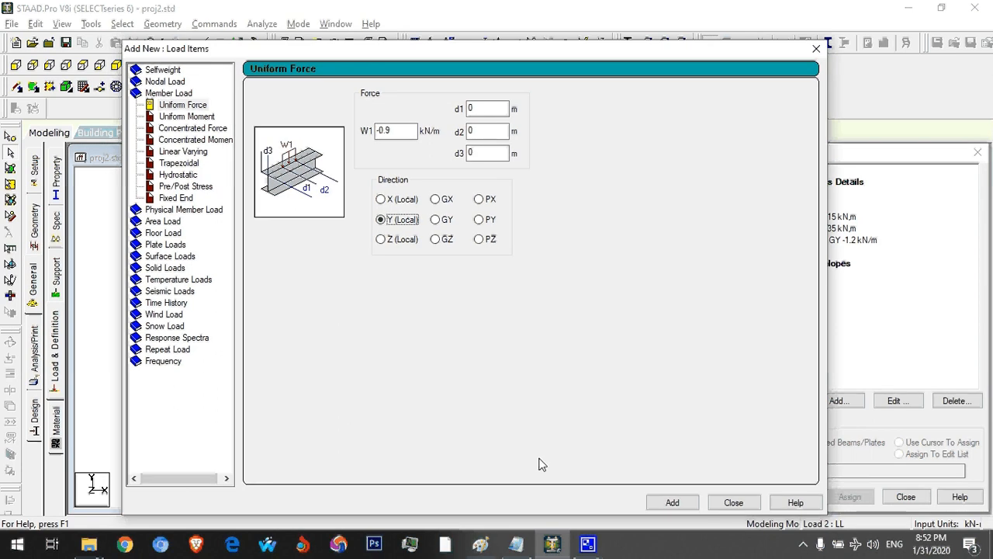
left_click(480, 544)
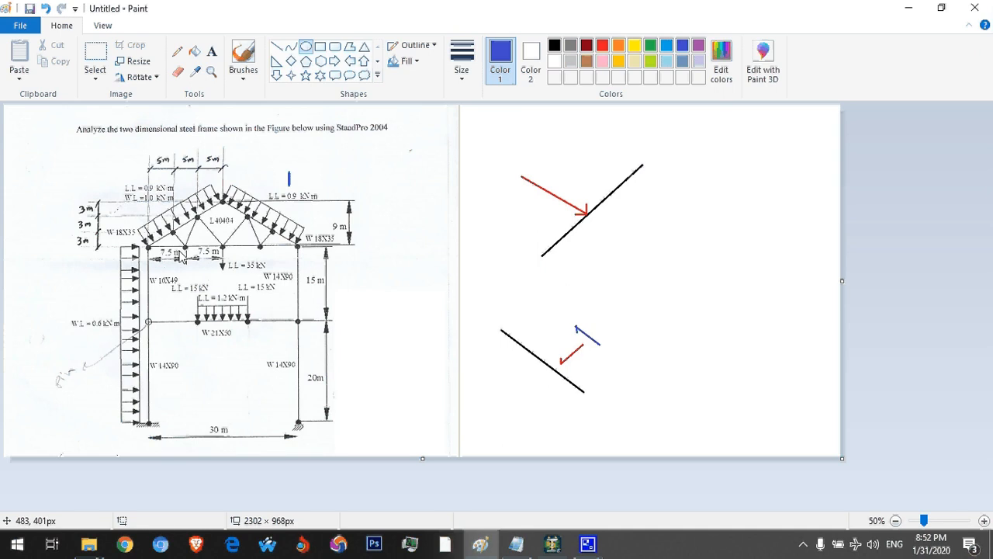
left_click(552, 543)
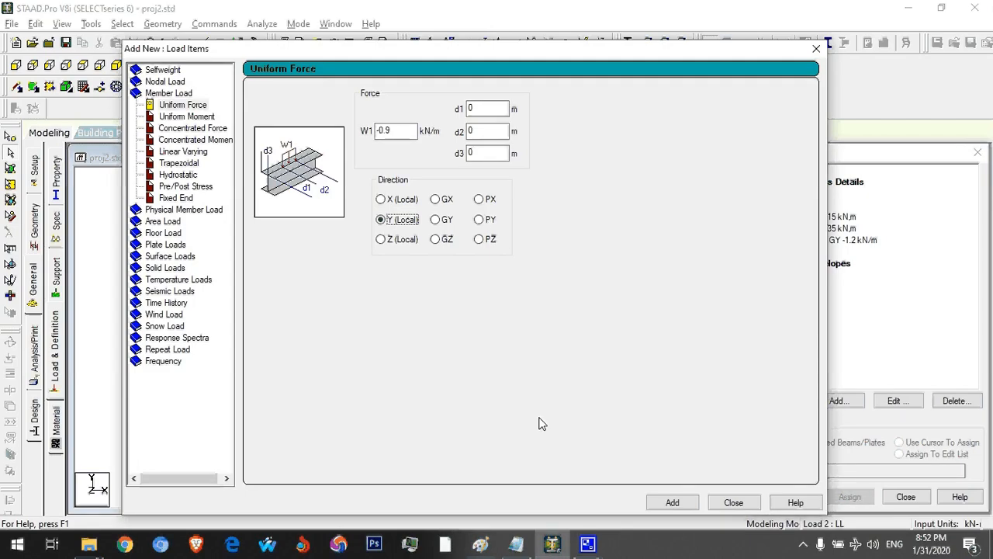
left_click(484, 544)
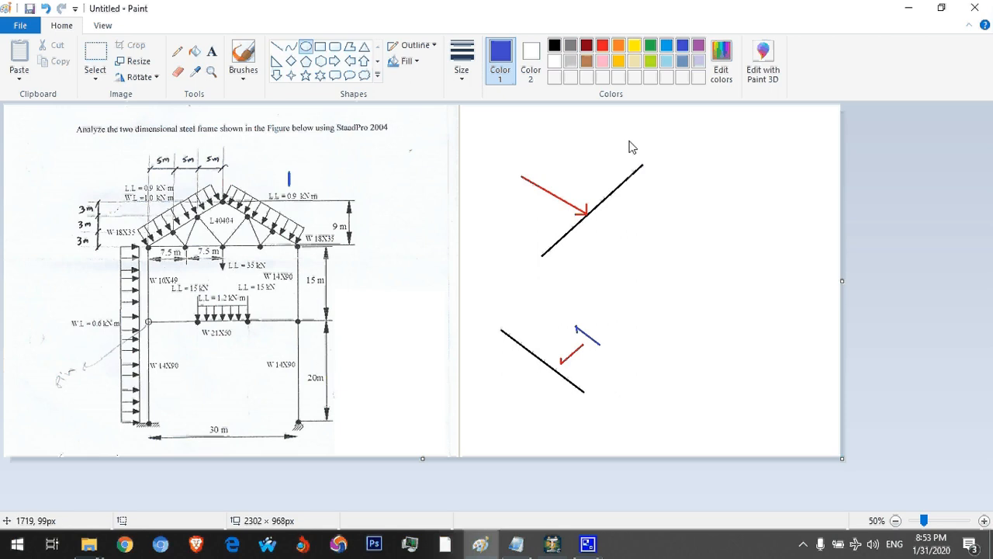
left_click_drag(667, 133, 498, 277)
key("ctrl+z")
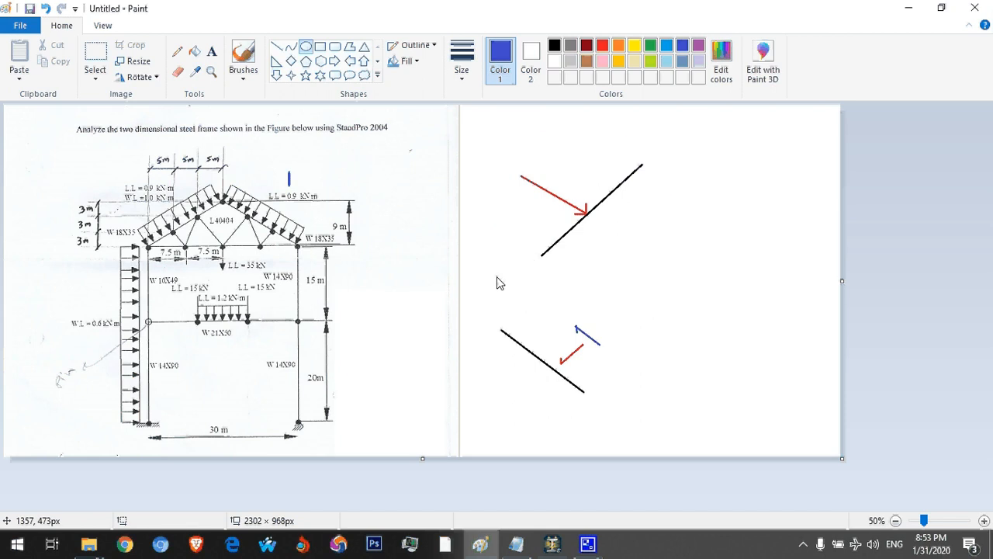
left_click_drag(665, 149, 517, 286)
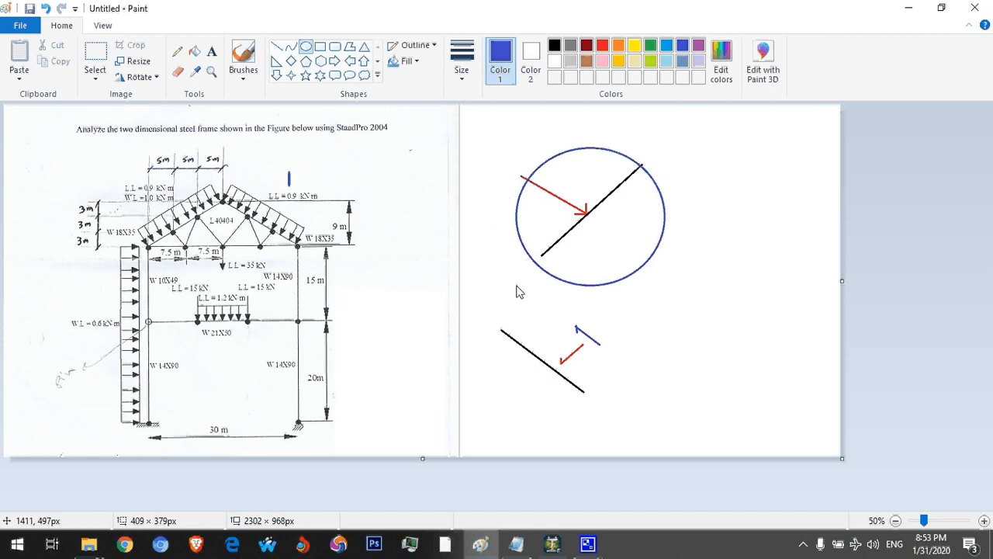
key("ctrl+z")
left_click_drag(224, 180, 123, 252)
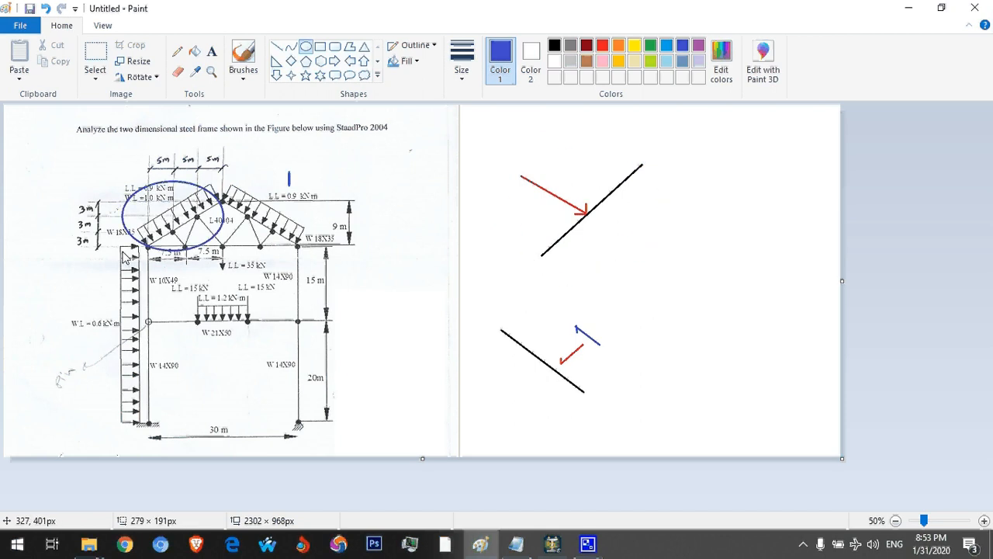
key("ctrl+z")
left_click_drag(603, 155, 510, 225)
key("ctrl+z")
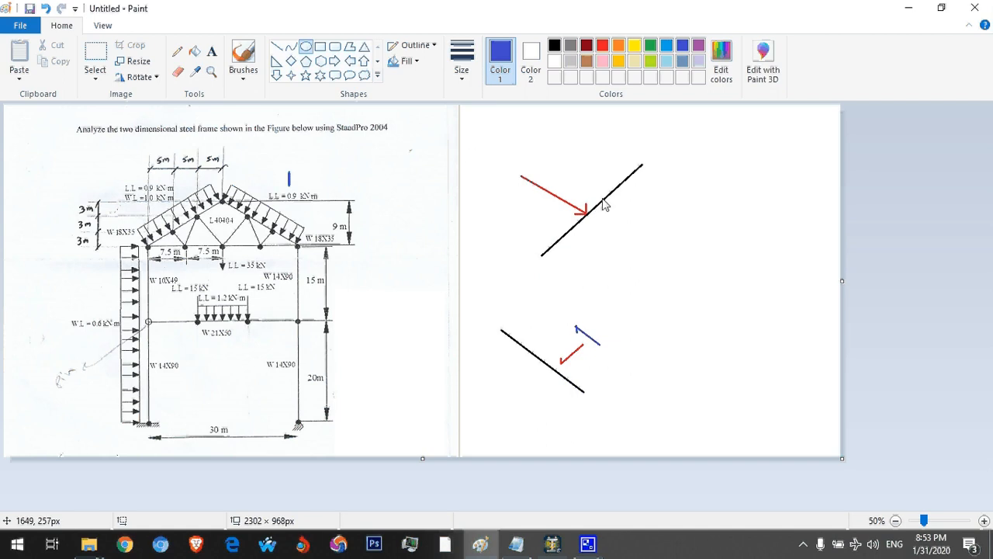
left_click_drag(526, 214, 582, 164)
key("ctrl+z")
- Draw a blue arrow parallel to the upper black sloped line, crossing the red load arrow and pointing up the slope
left_click(276, 47)
mouse_move(530, 210)
left_mouse_down()
mouse_move(593, 158)
mouse_move(582, 158)
left_mouse_up()
left_click(588, 151)
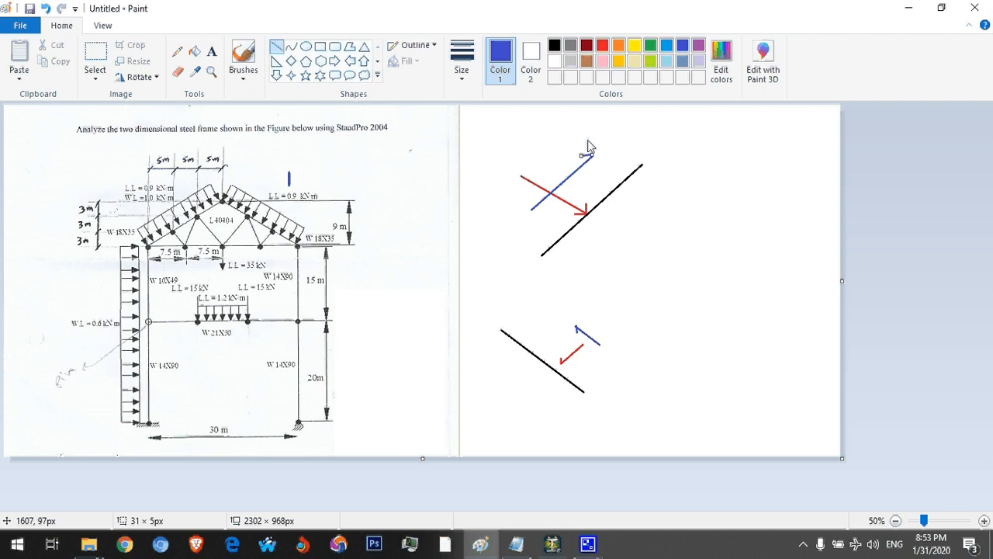
left_click(589, 147)
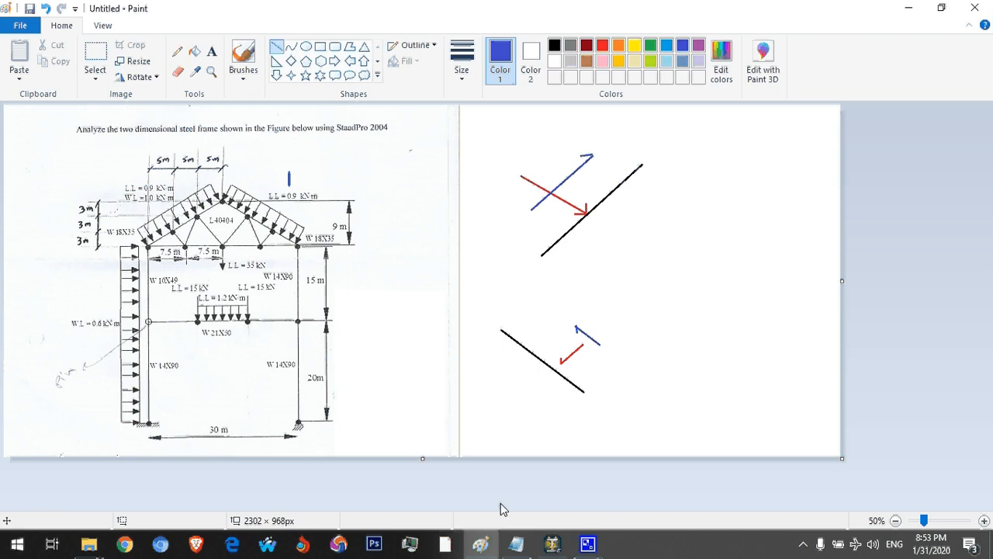
- Switch from Paint back to STAAD.Pro and accept the auto save of the file
left_click(480, 543)
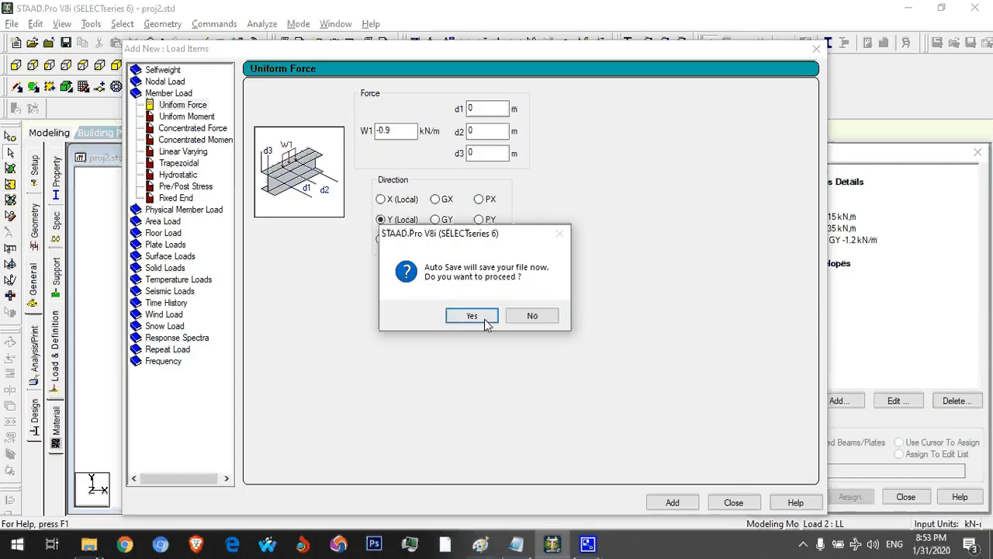
left_click(472, 317)
left_click(420, 292)
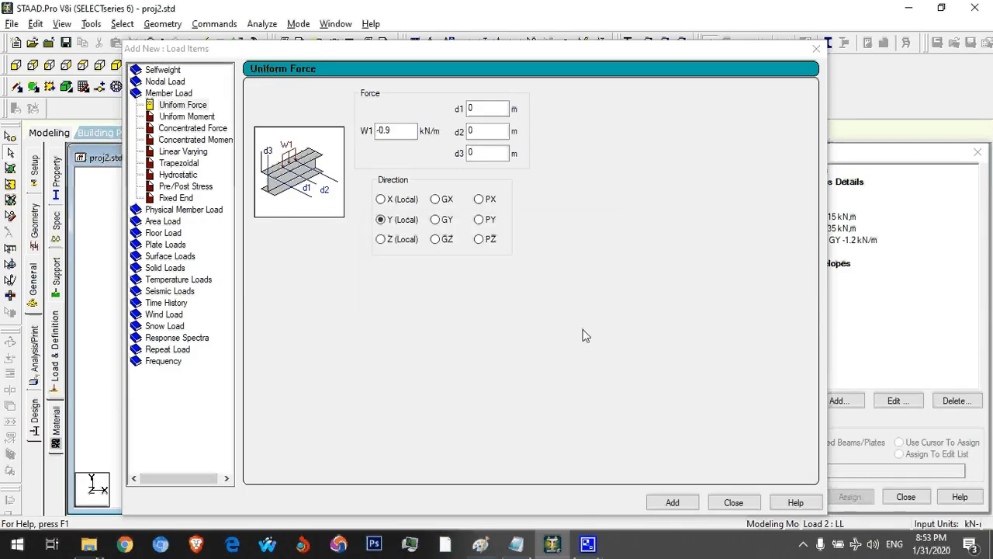
- Check the live load list in Notepad and add the -0.9 kN/m uniform force in local Y to the LL case
left_click(516, 543)
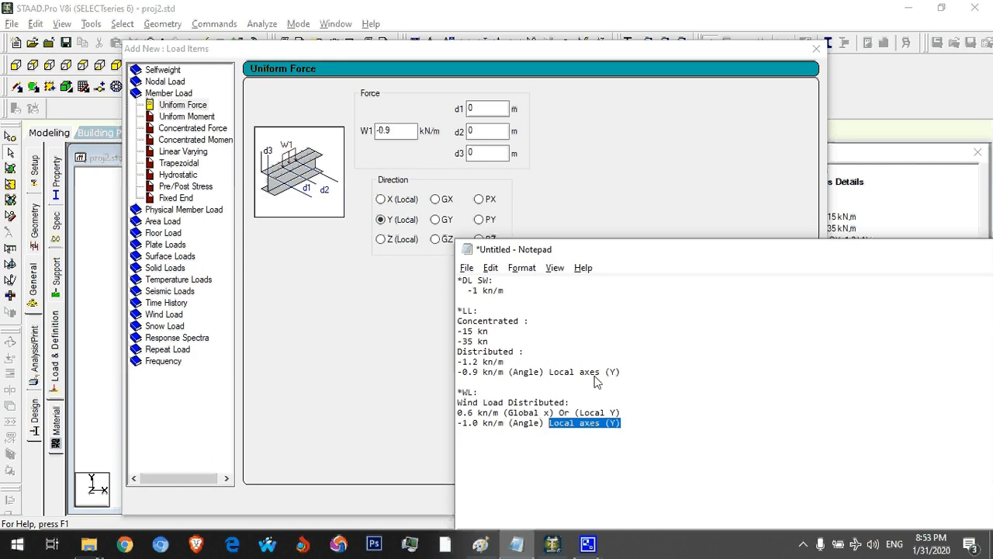
left_click_drag(627, 423, 542, 429)
left_click(330, 336)
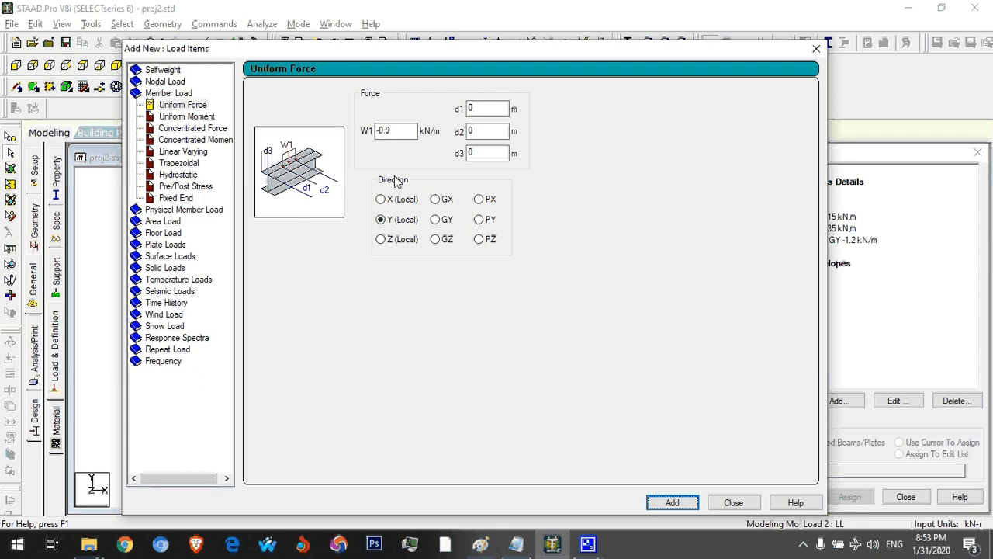
left_click(516, 546)
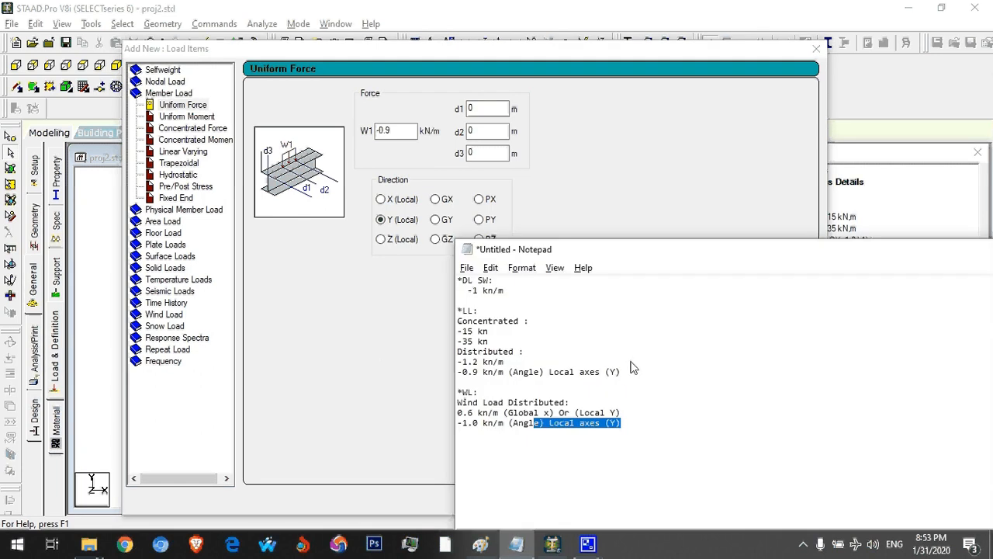
left_click(366, 358)
left_click(672, 502)
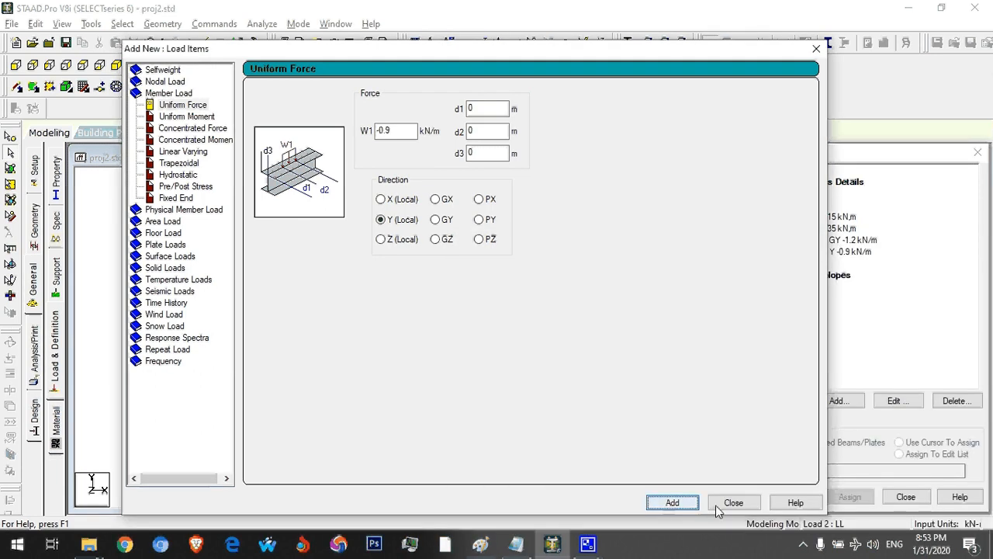
left_click(733, 502)
- Assign the -15 kN nodal load to the two interior nodes of the mid-height beam, using the frame figure in Paint as reference
left_click(829, 217)
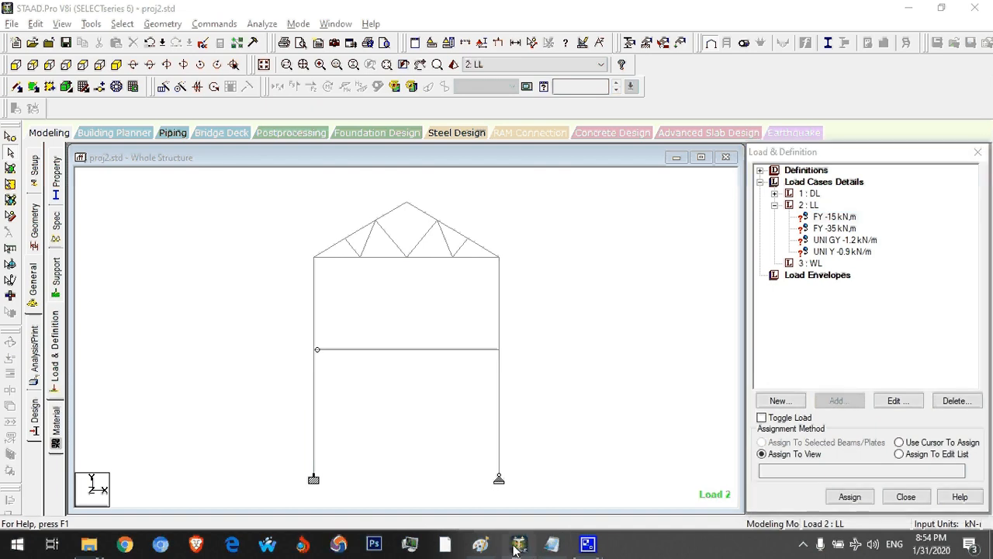
left_click(481, 546)
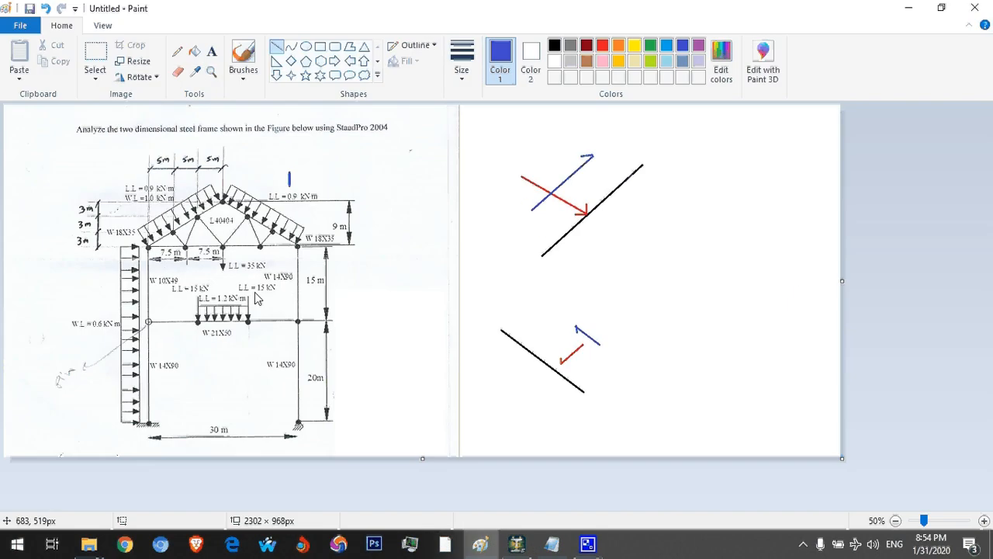
left_click_drag(268, 280, 241, 339)
key("ctrl+z")
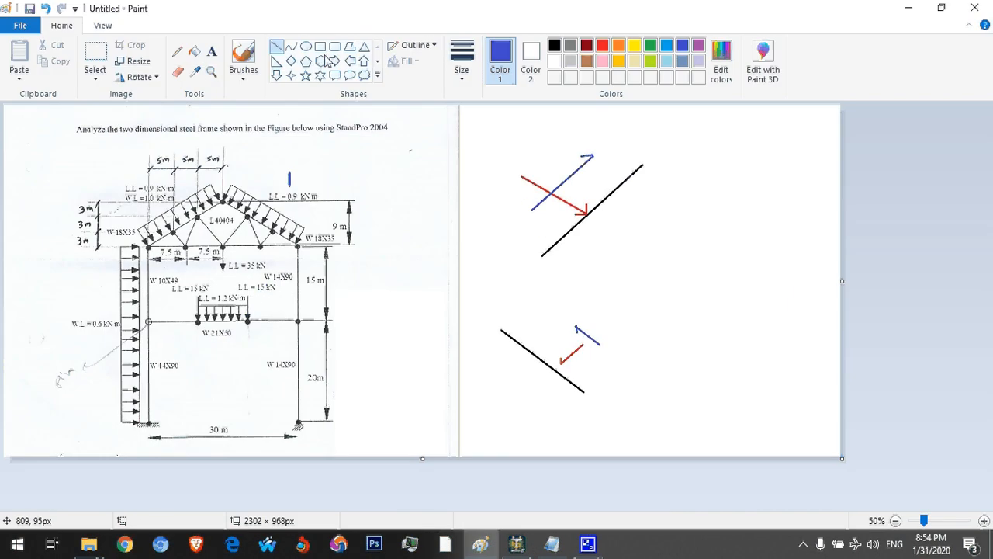
left_click(306, 47)
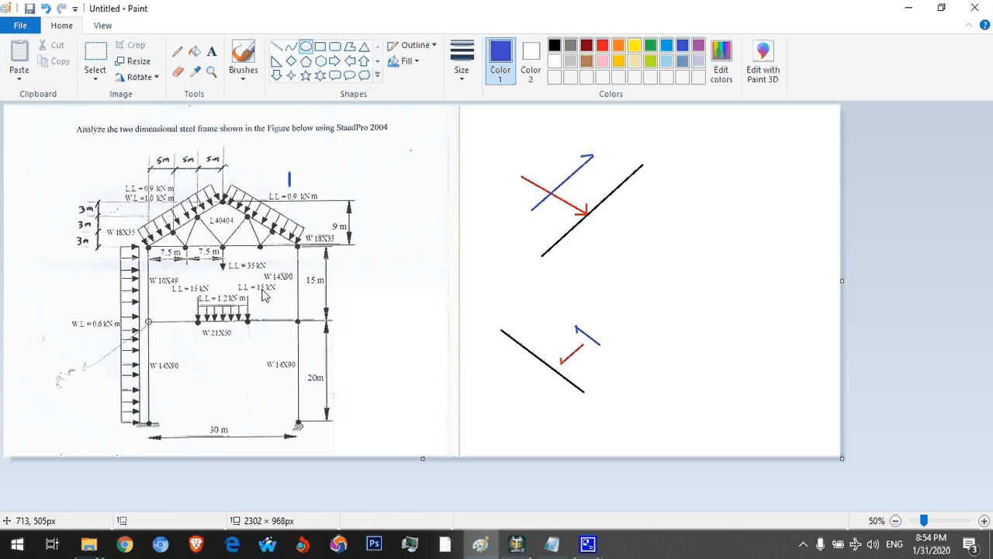
left_click_drag(259, 288, 239, 341)
key("ctrl+z")
left_click_drag(207, 291, 183, 330)
key("ctrl+z")
key("alt+Tab")
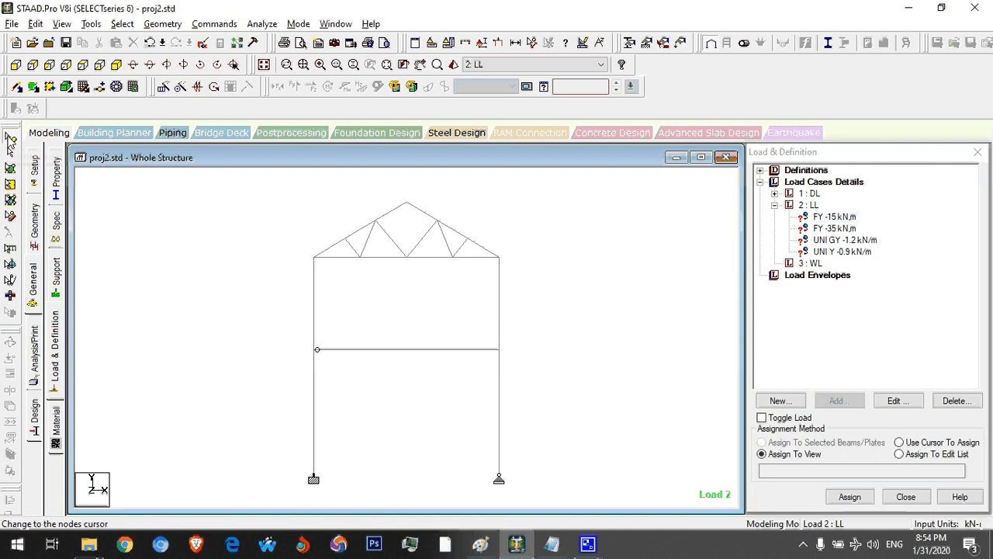
left_click(10, 138)
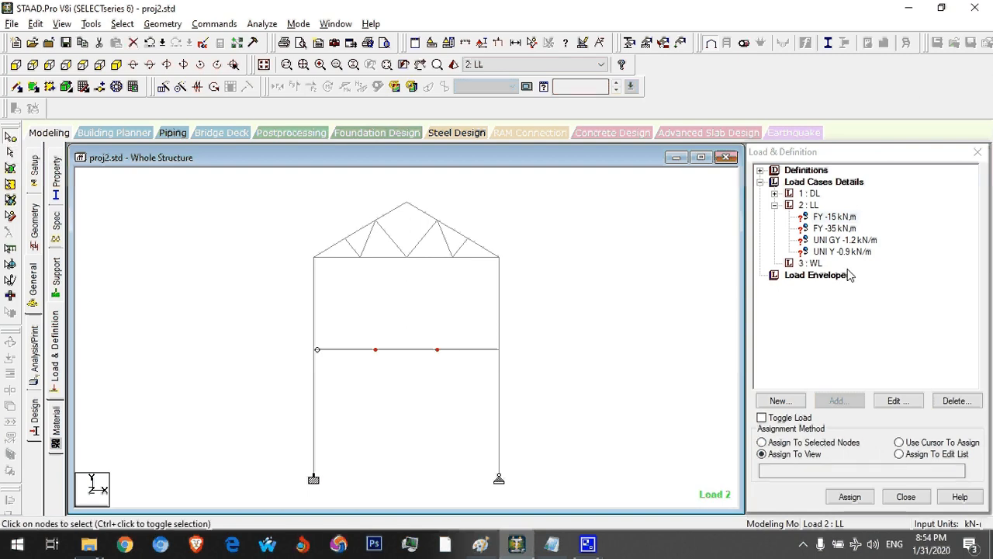
left_click(804, 443)
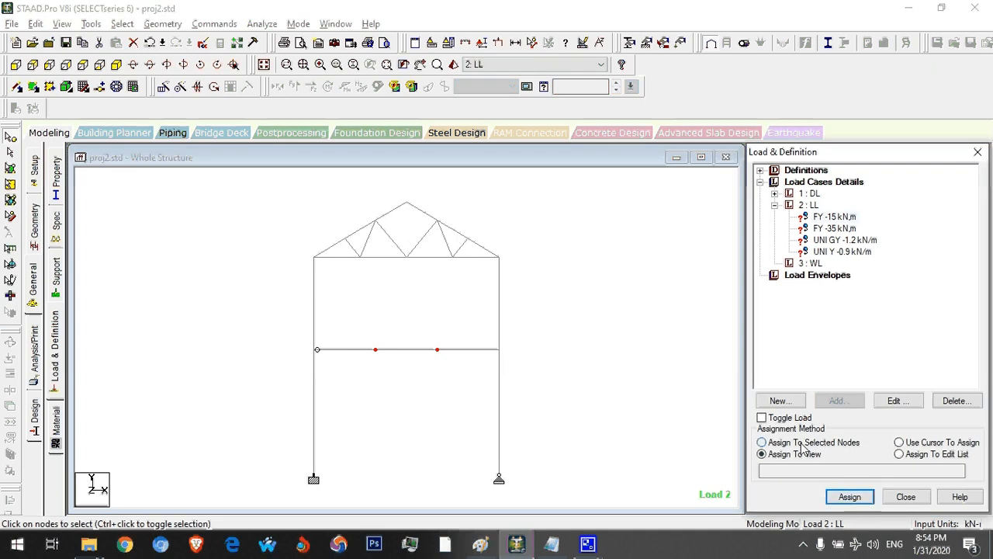
left_click(853, 498)
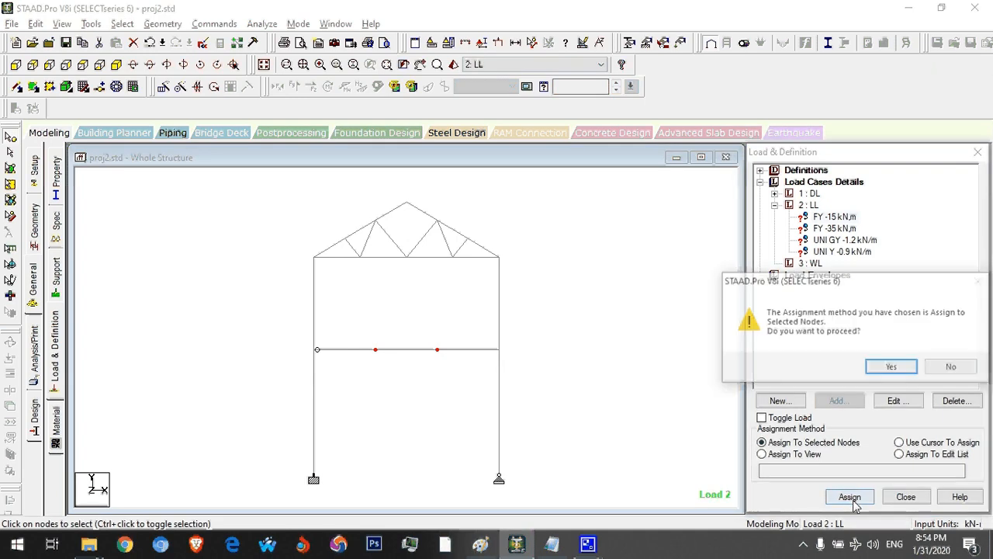
left_click(884, 367)
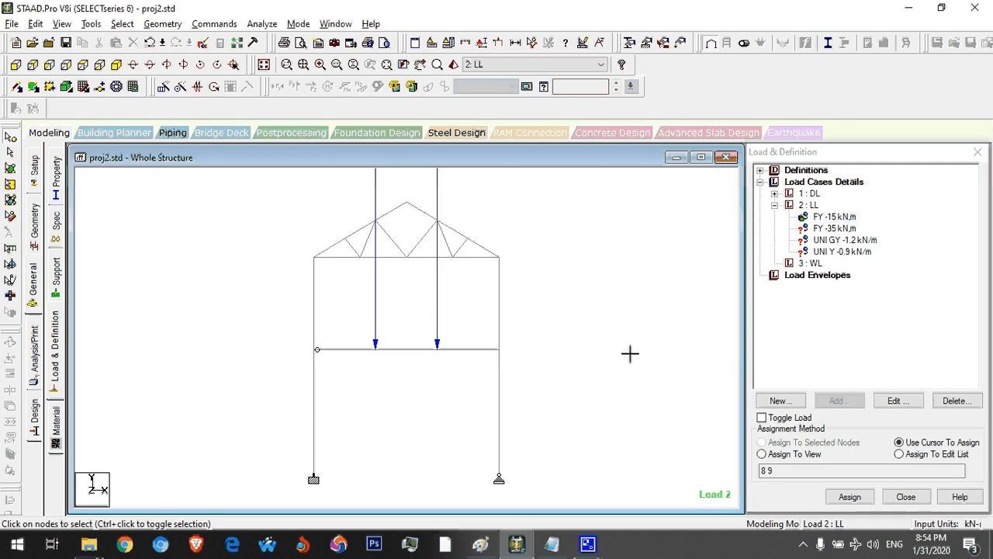
- Assign the -35 kN nodal load to the middle node of the truss bottom chord, following the frame figure in Paint
left_click(834, 228)
key("alt+Tab")
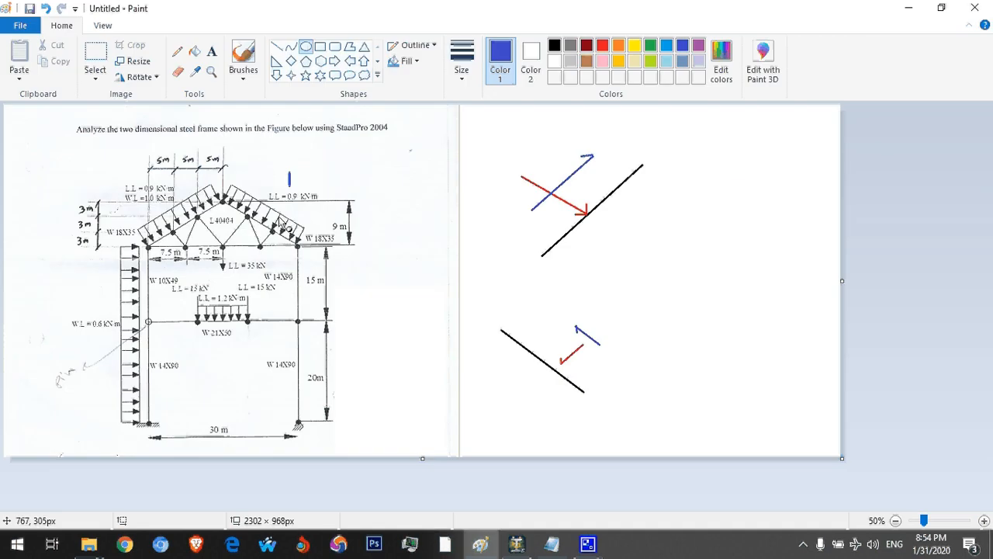
left_click_drag(235, 231, 201, 295)
key("ctrl+z")
key("alt+Tab")
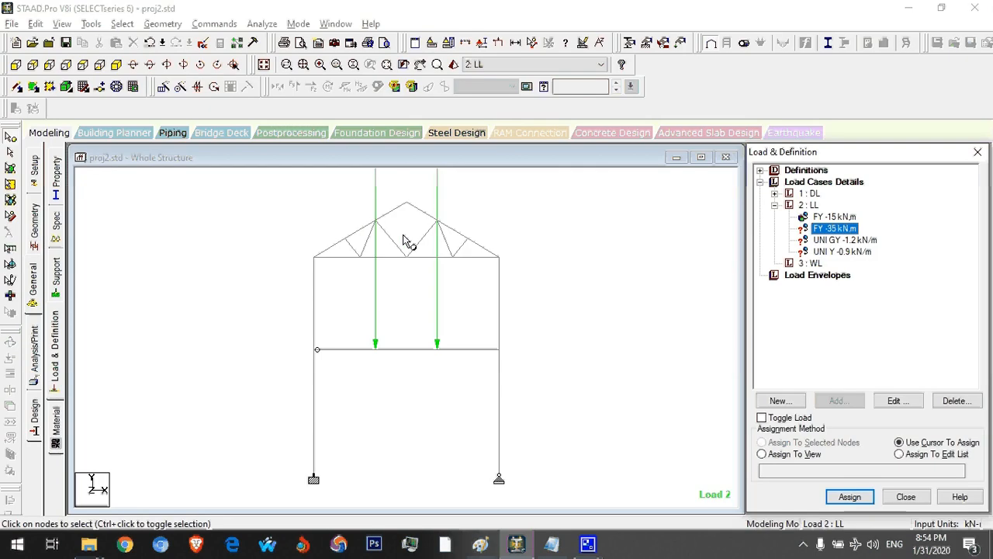
left_click_drag(421, 237, 392, 274)
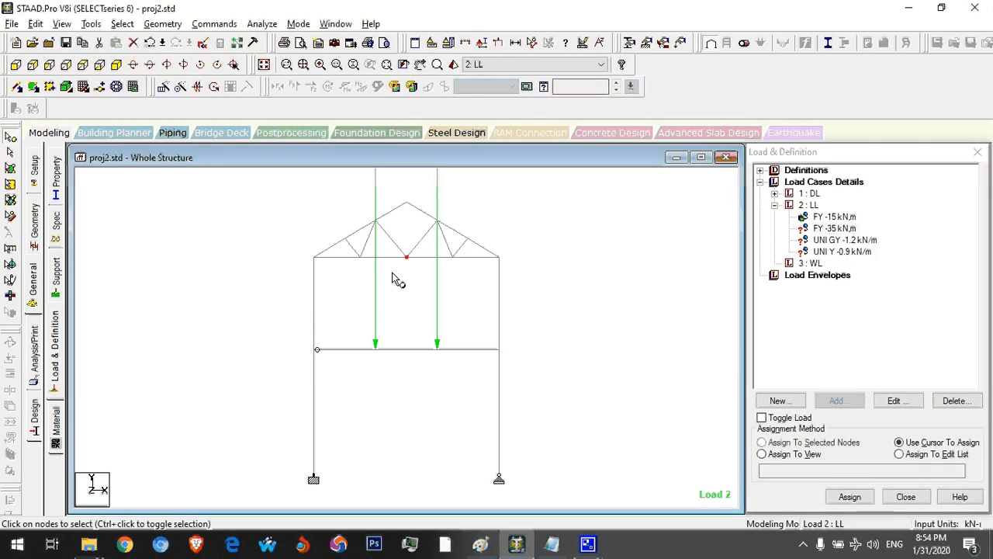
left_click(829, 444)
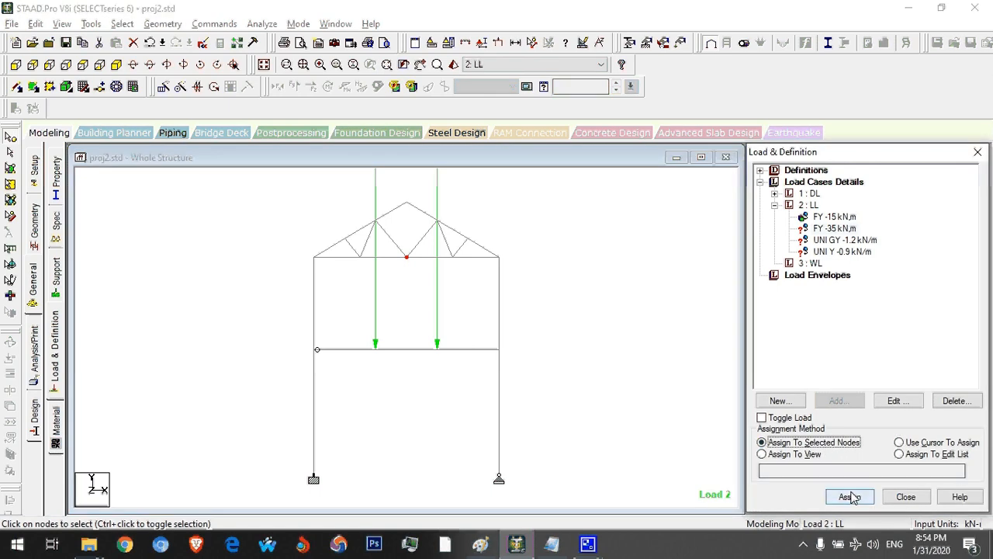
left_click(850, 497)
left_click(892, 368)
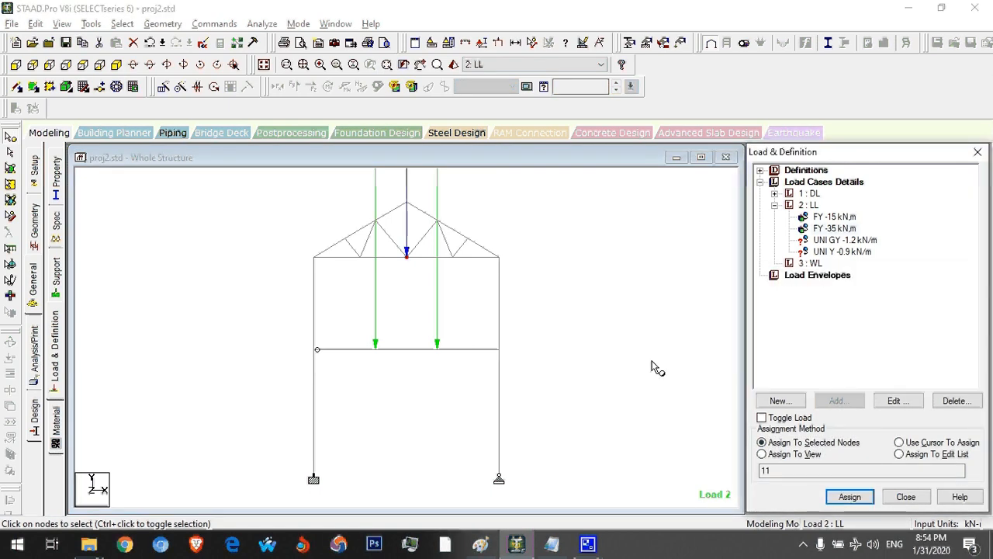
- Assign the -1.2 kN/m GY uniform load to the middle segment of the mid-height beam, following the frame figure in Paint
left_click(860, 242)
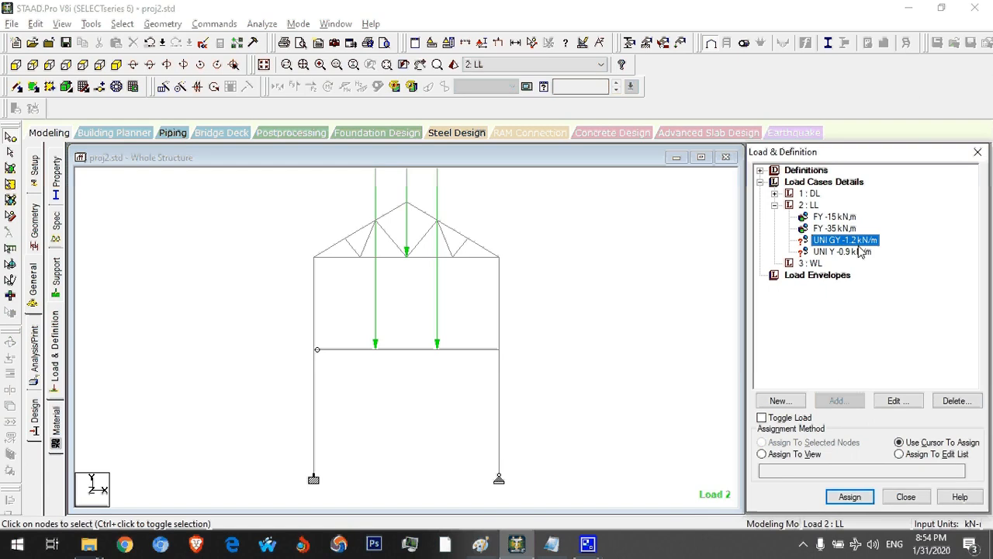
key("alt+Tab")
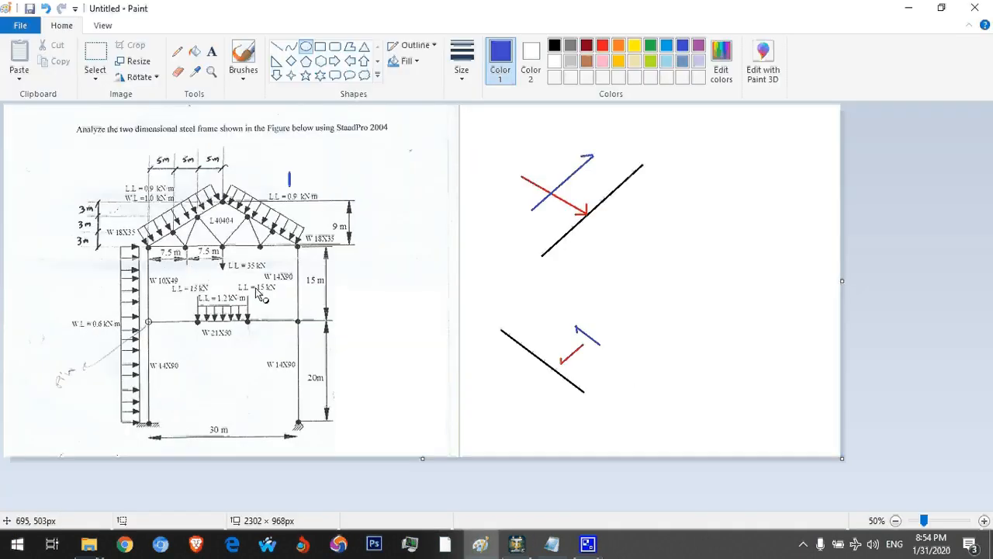
left_click_drag(255, 286, 173, 346)
key("Escape")
key("alt+Tab")
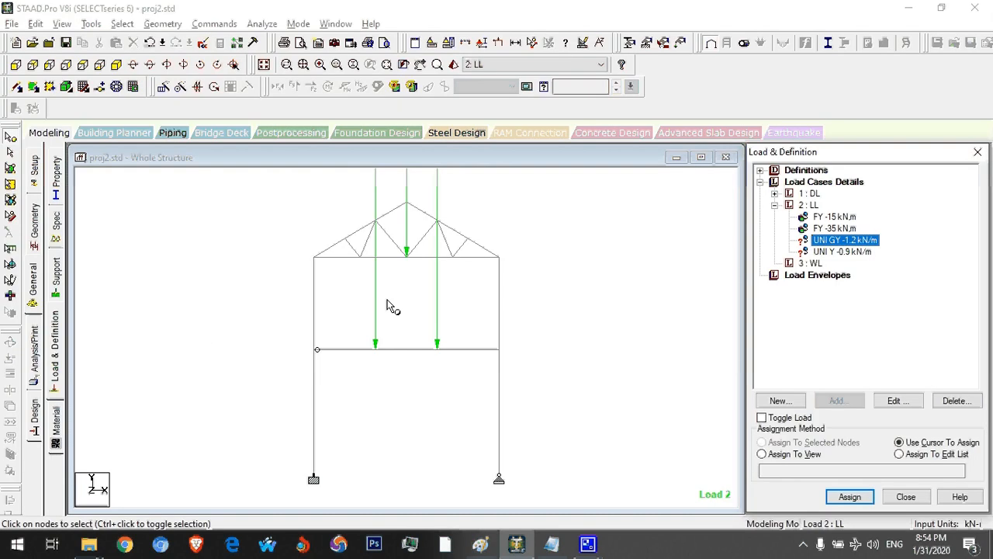
left_click(11, 154)
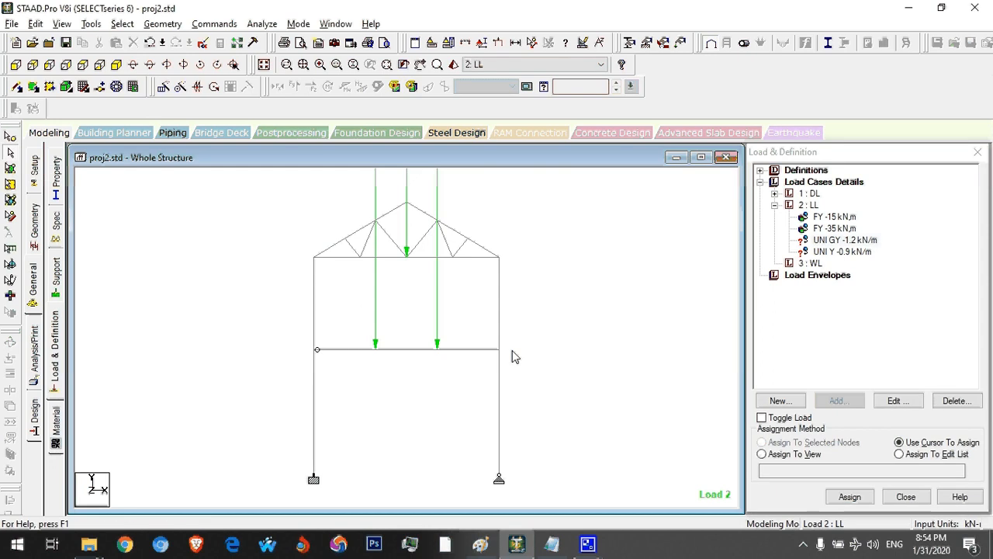
left_click(402, 352)
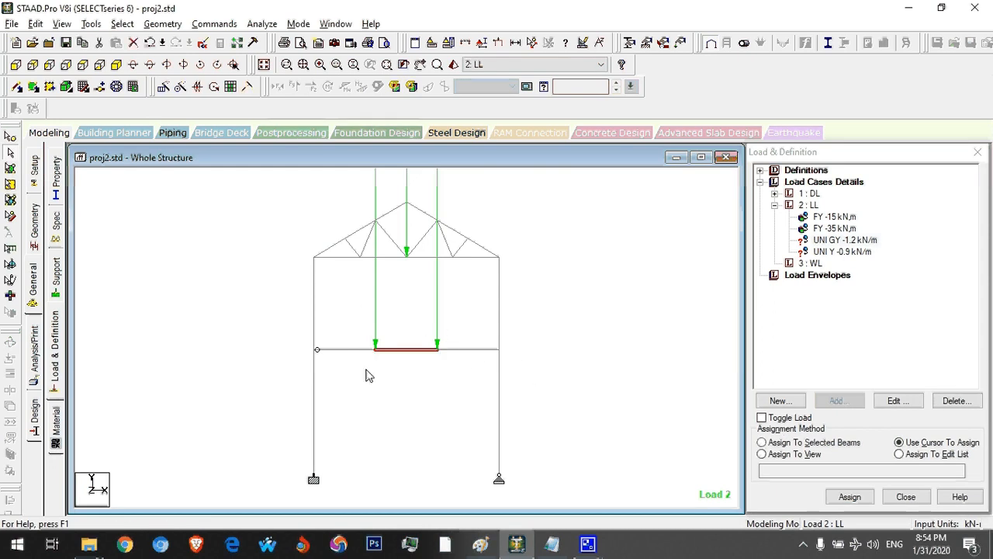
left_click(815, 444)
left_click(849, 496)
left_click(888, 369)
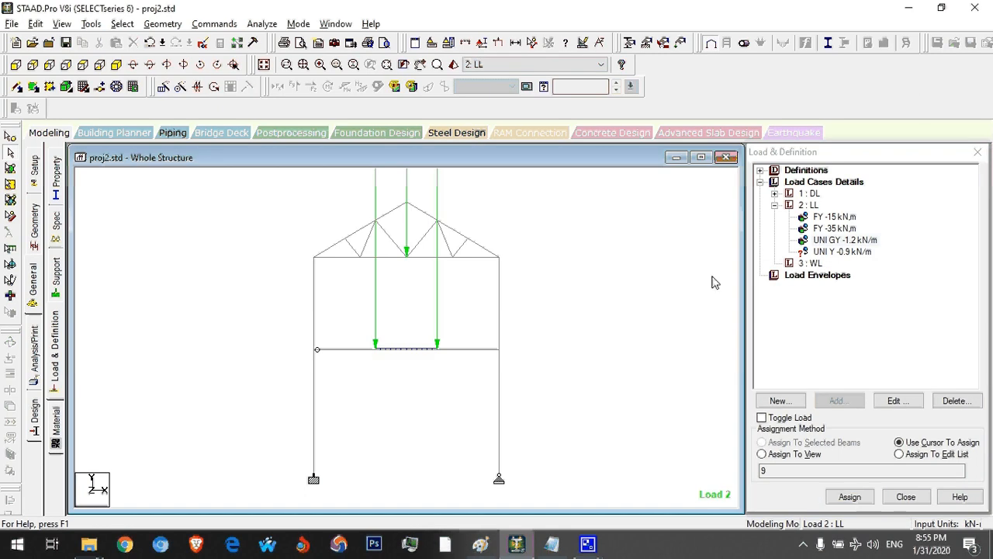
- Assign the -0.9 kN/m local Y live load to all top chord members on both truss slopes, following the frame figure in Paint
left_click(835, 252)
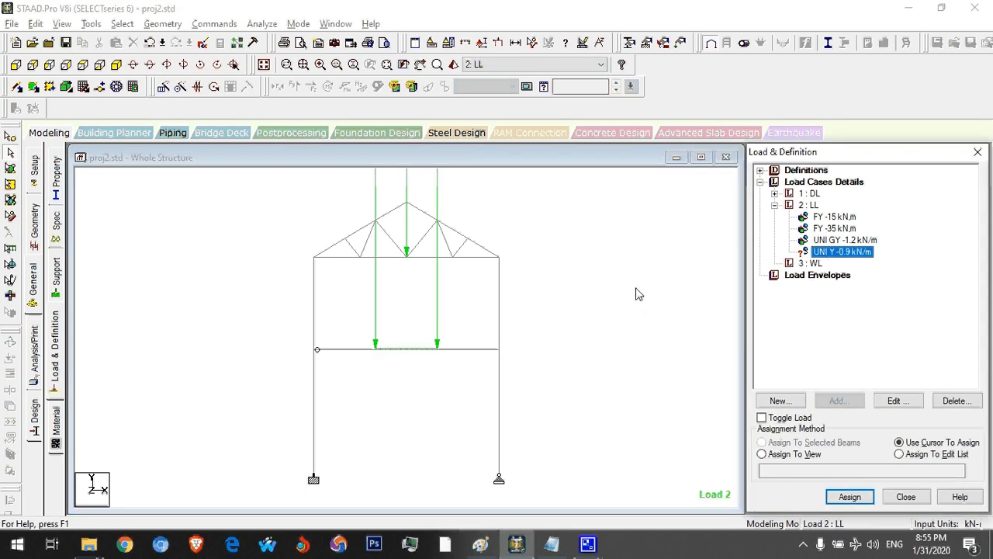
key("alt+Tab")
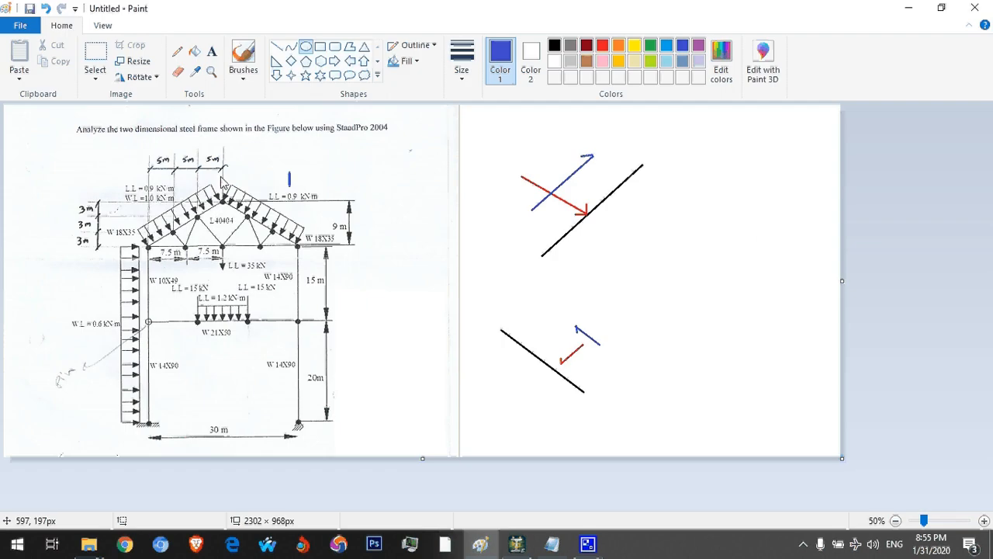
left_click_drag(185, 163, 114, 227)
key("Escape")
left_click_drag(343, 166, 245, 225)
key("Escape")
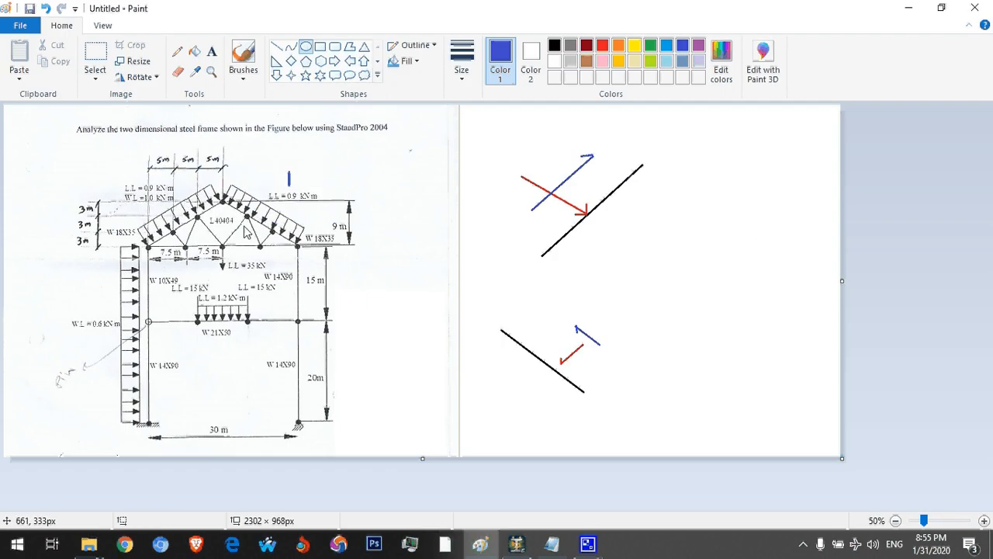
key("alt+Tab")
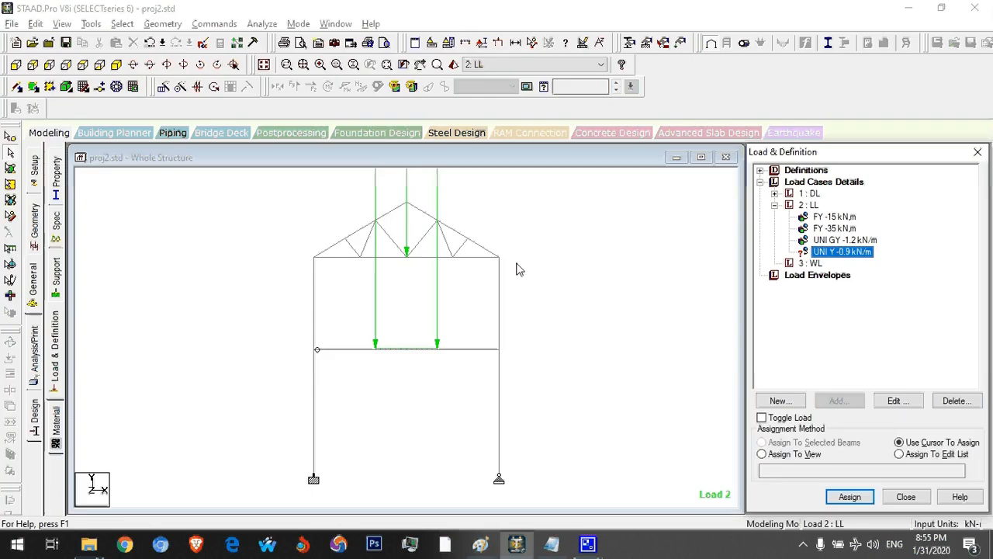
left_click(390, 221)
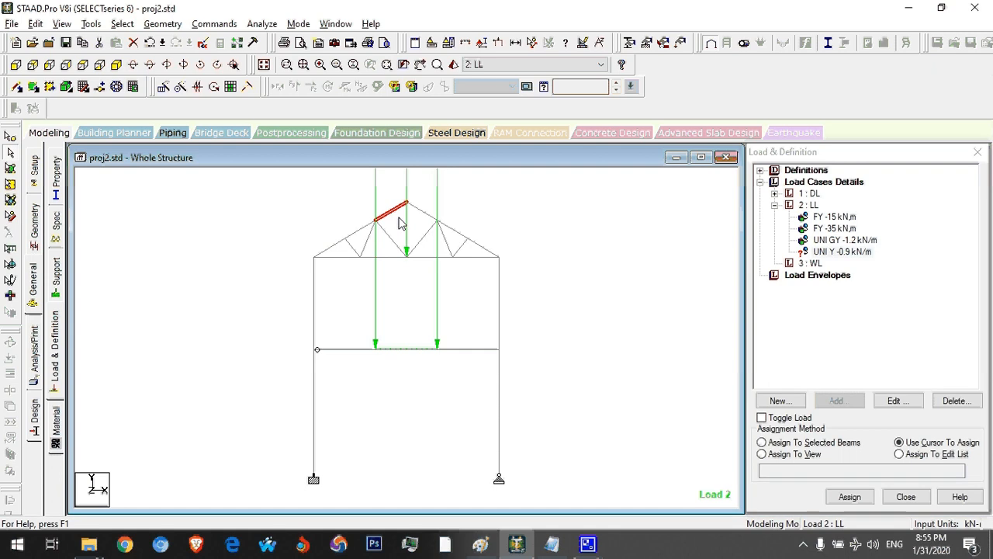
left_click(333, 245, "ctrl")
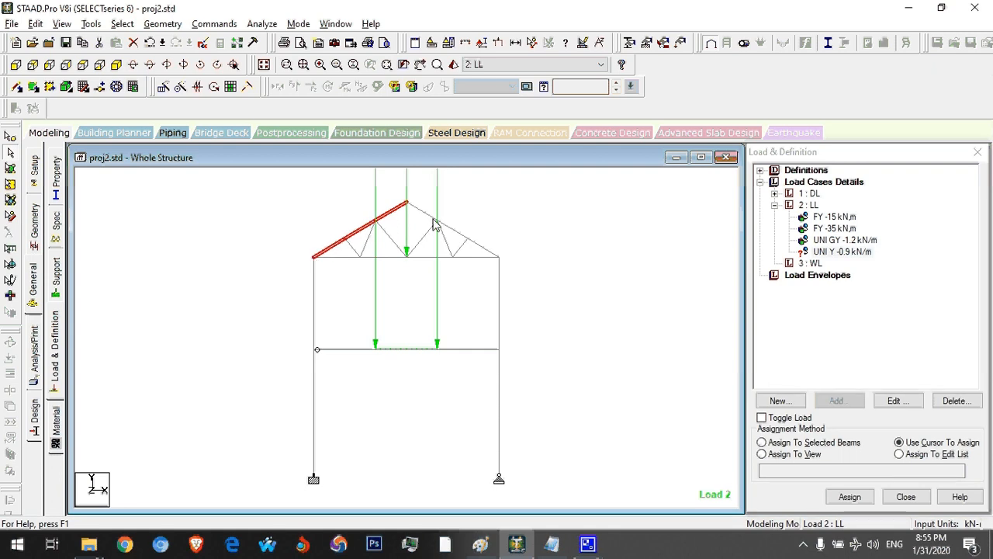
left_click(433, 220, "ctrl")
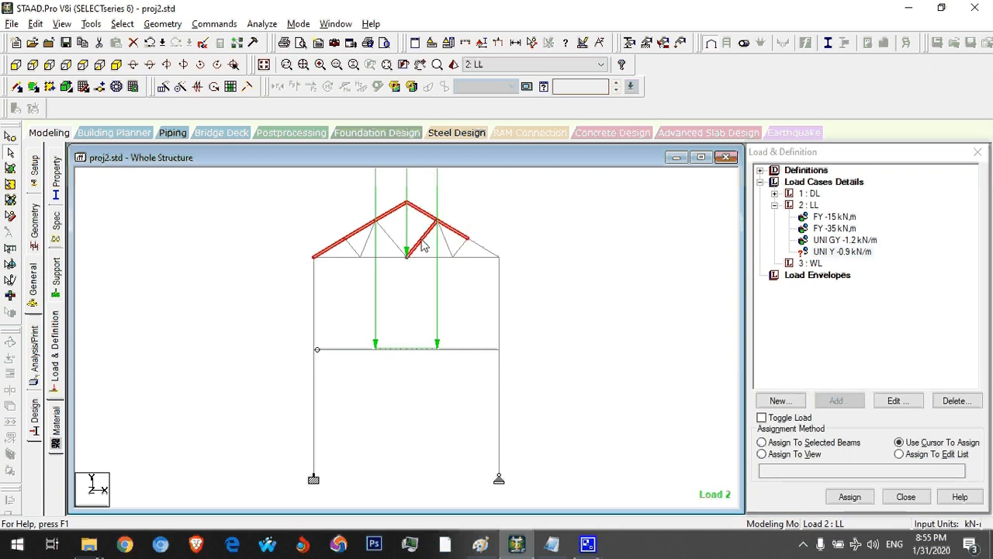
left_click(483, 246, "ctrl")
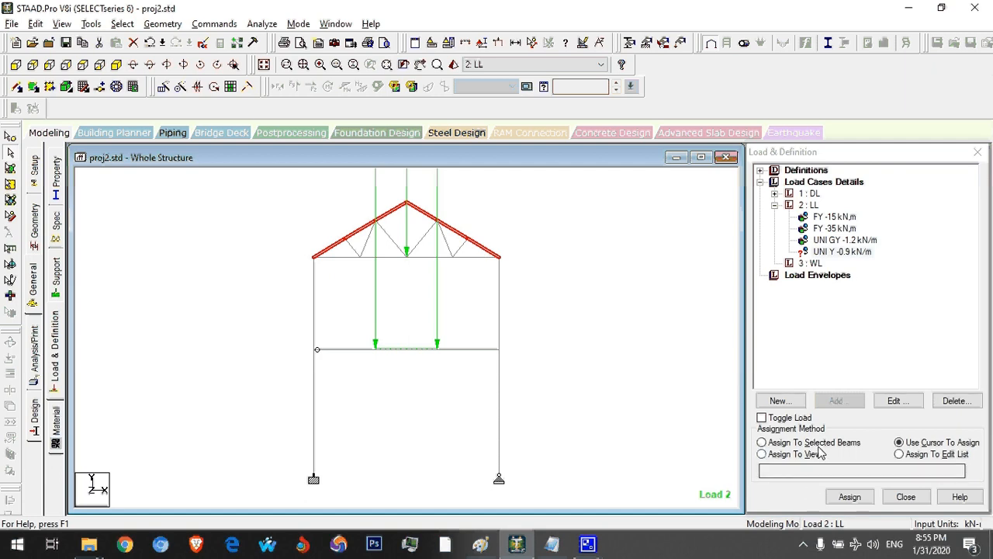
left_click(762, 443)
left_click(849, 497)
left_click(854, 500)
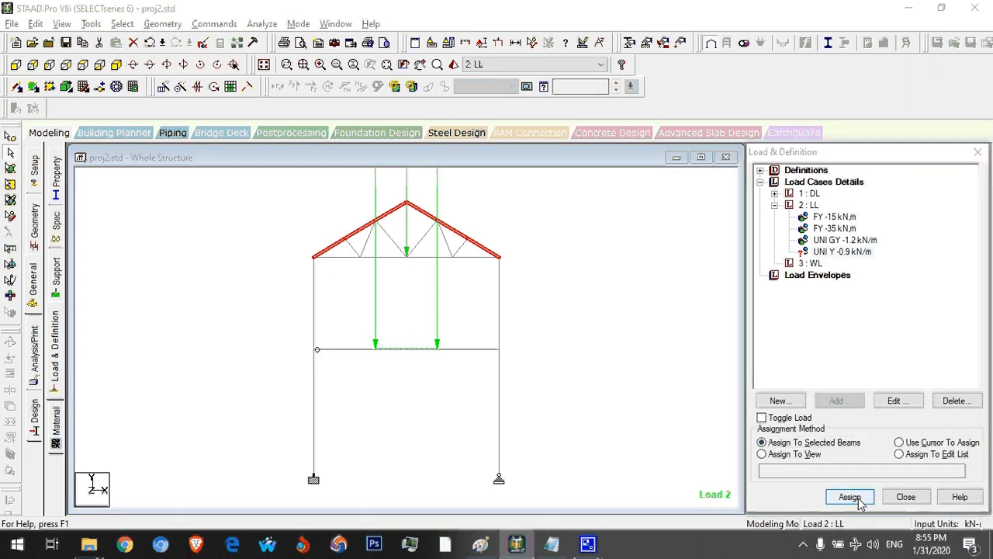
left_click(886, 366)
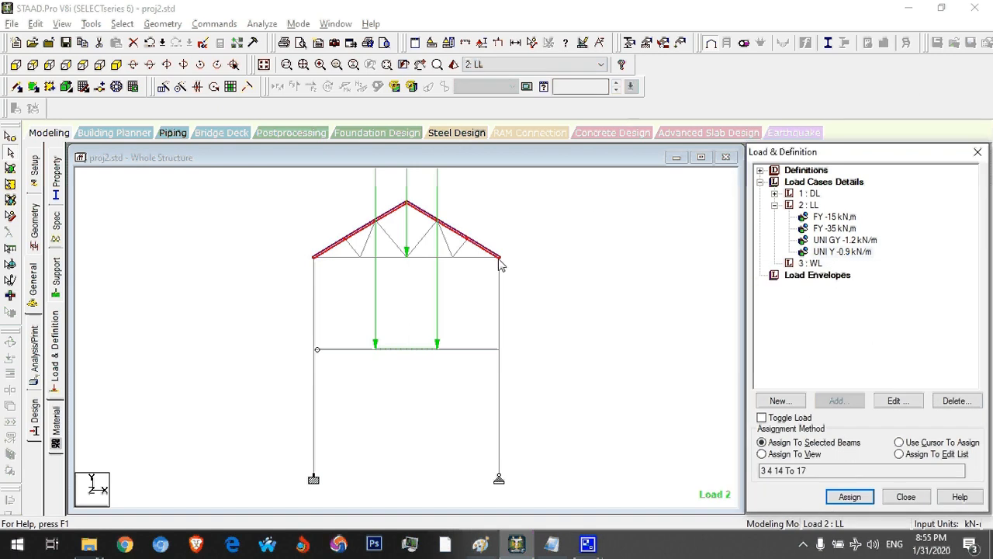
left_click(578, 234)
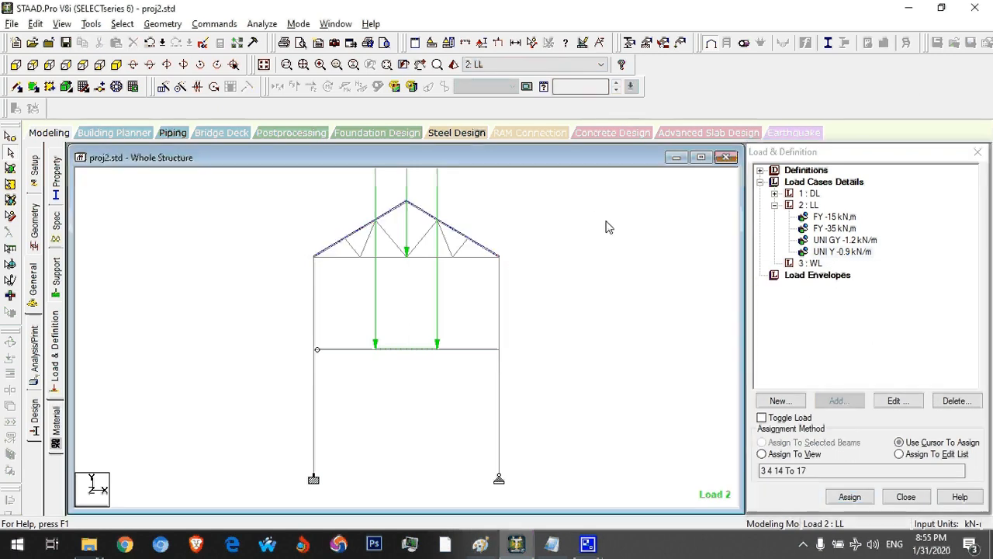
- Check the wind load list in Notepad and set up a 0.6 kN/m uniform member force in direction GX for the WL case
left_click(774, 205)
left_click(811, 217)
left_click(837, 400)
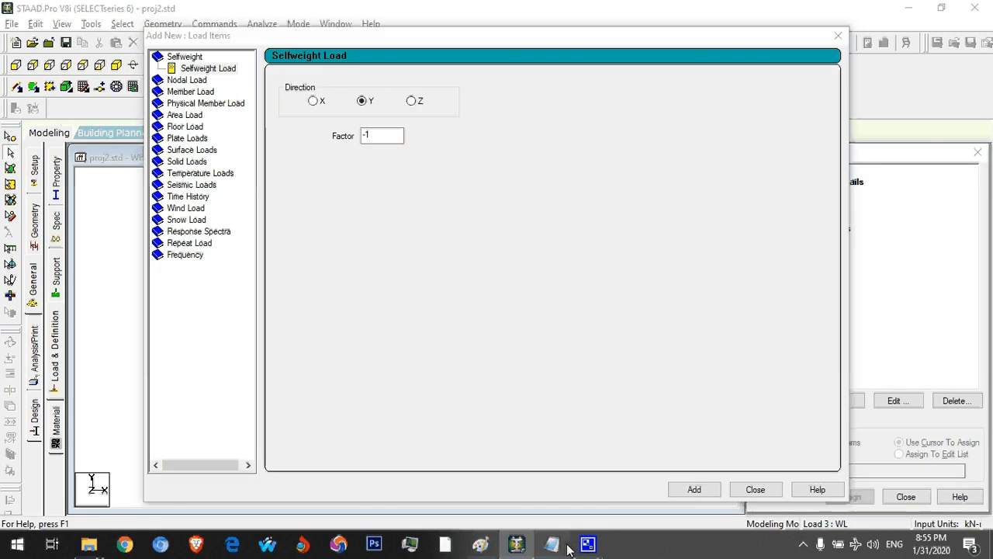
left_click(551, 544)
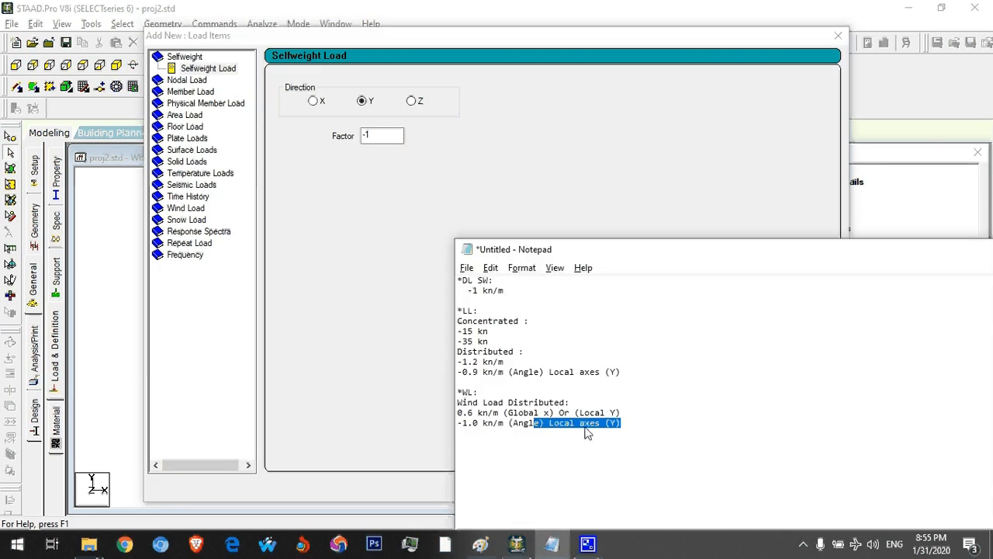
left_click(186, 92)
key("alt+Tab")
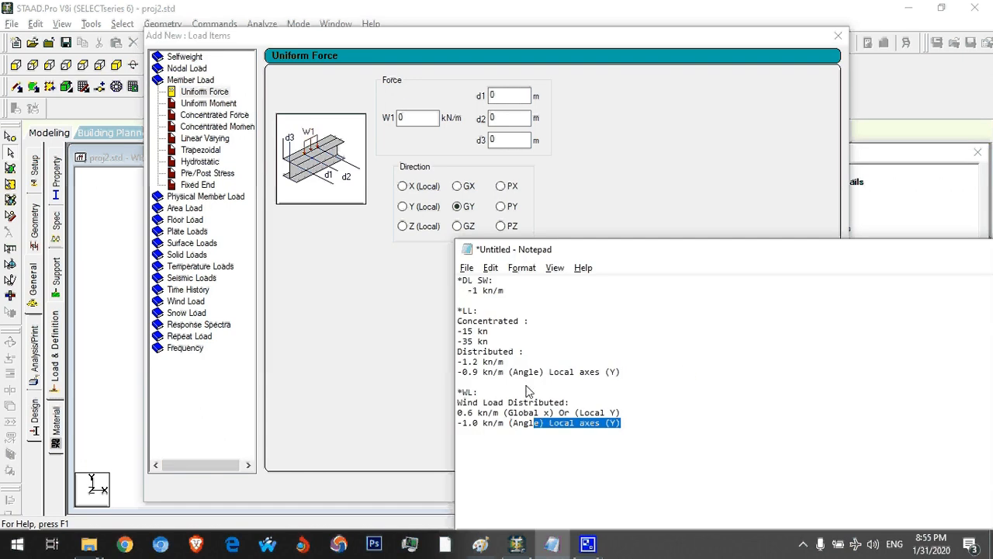
left_click(419, 120)
type(".6")
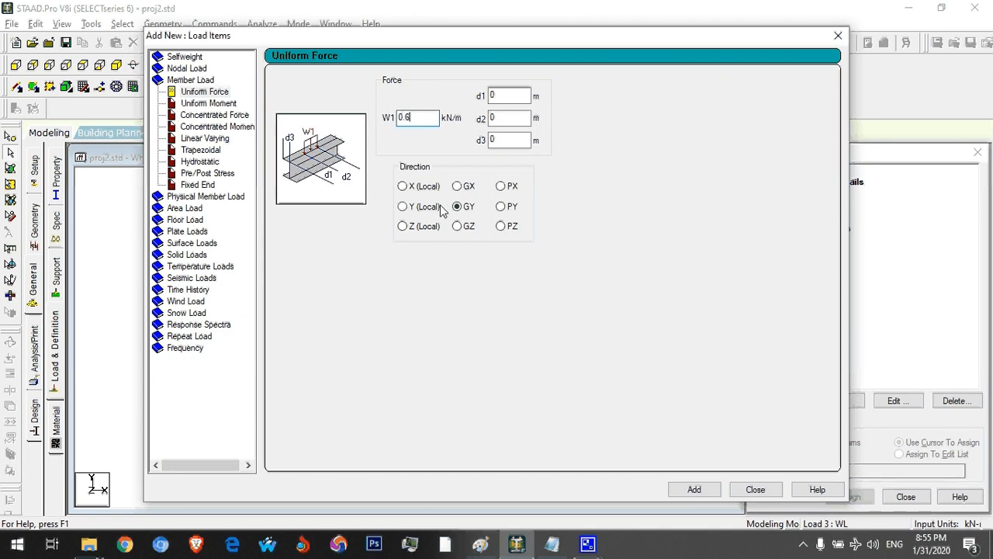
left_click(465, 187)
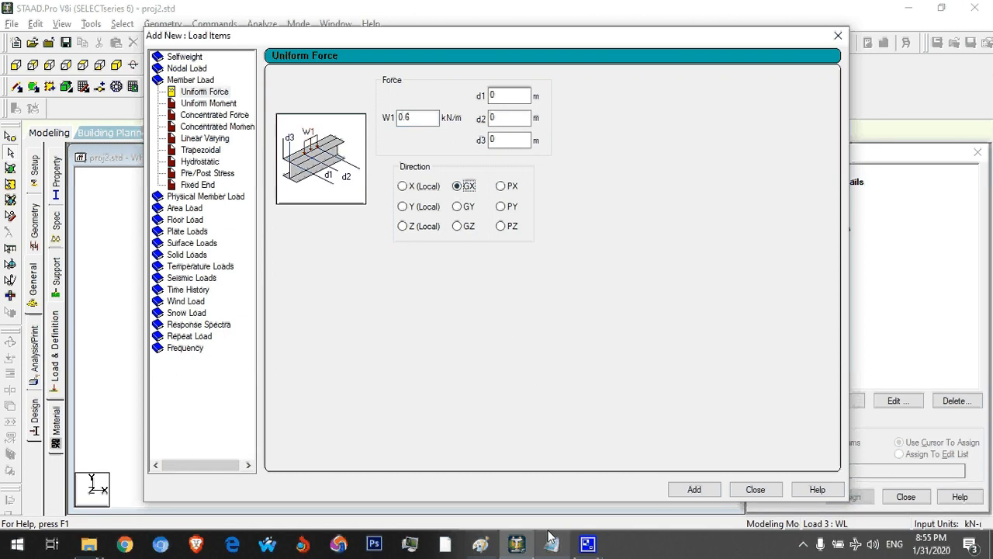
- Check the extent of the column wind load on the frame figure in Paint and add the 0.6 kN/m GX force to the WL case
left_click(480, 544)
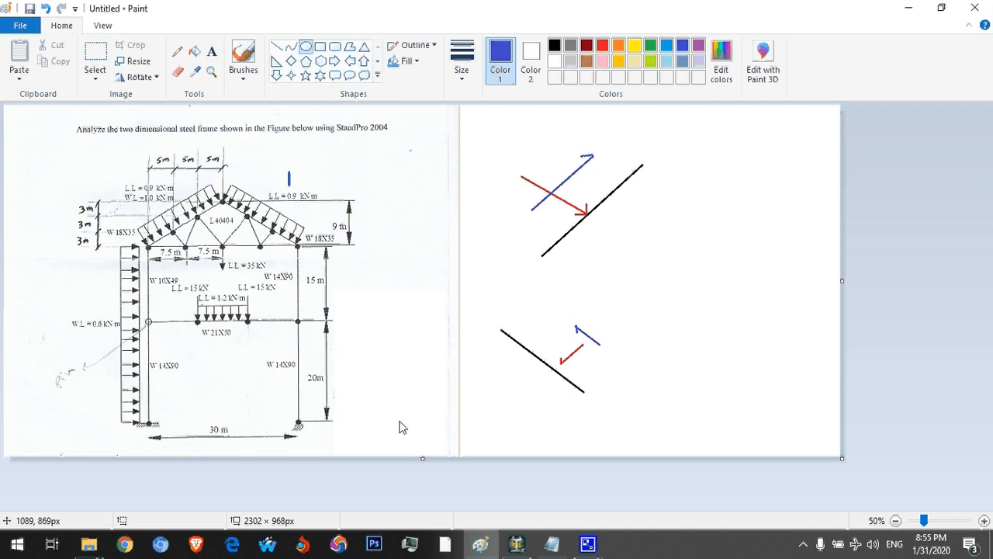
mouse_move(162, 242)
left_mouse_down()
mouse_move(144, 272)
mouse_move(100, 470)
mouse_move(104, 443)
mouse_move(109, 452)
left_mouse_up()
key("Escape")
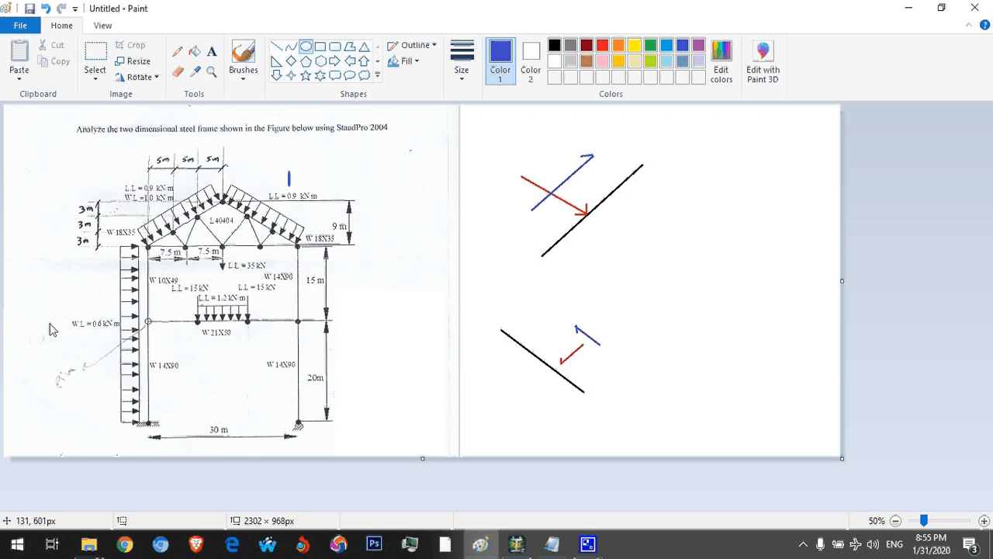
left_click_drag(48, 319, 372, 326)
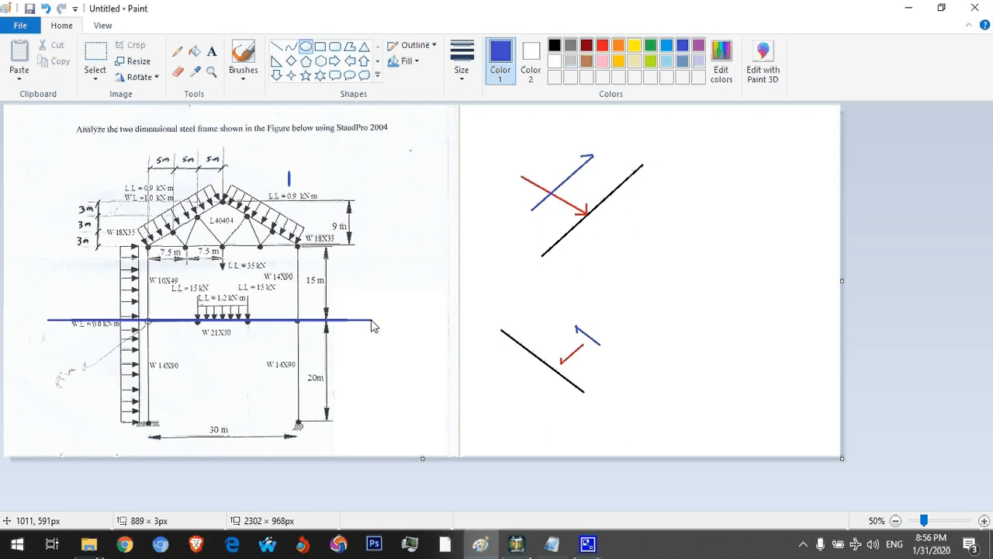
key("ctrl+z")
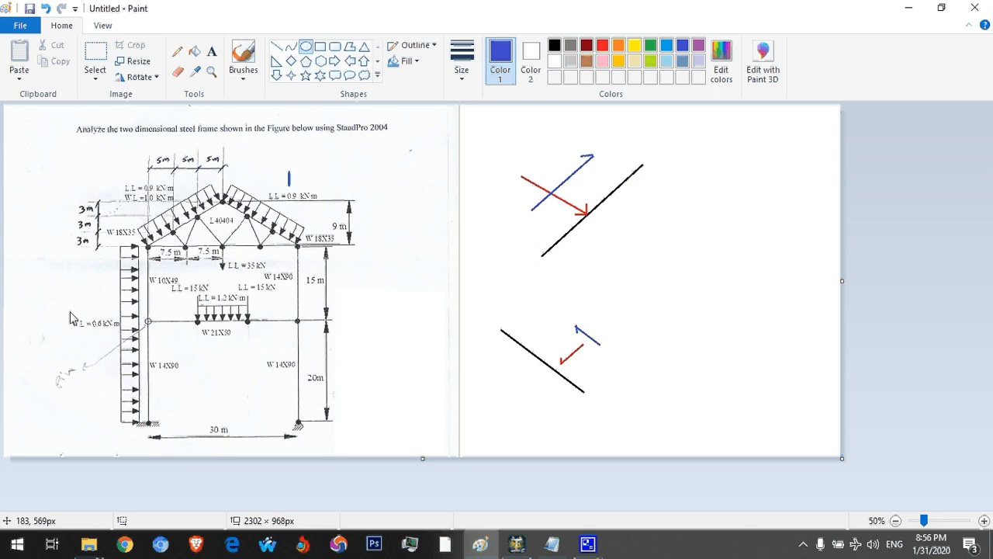
left_click(516, 543)
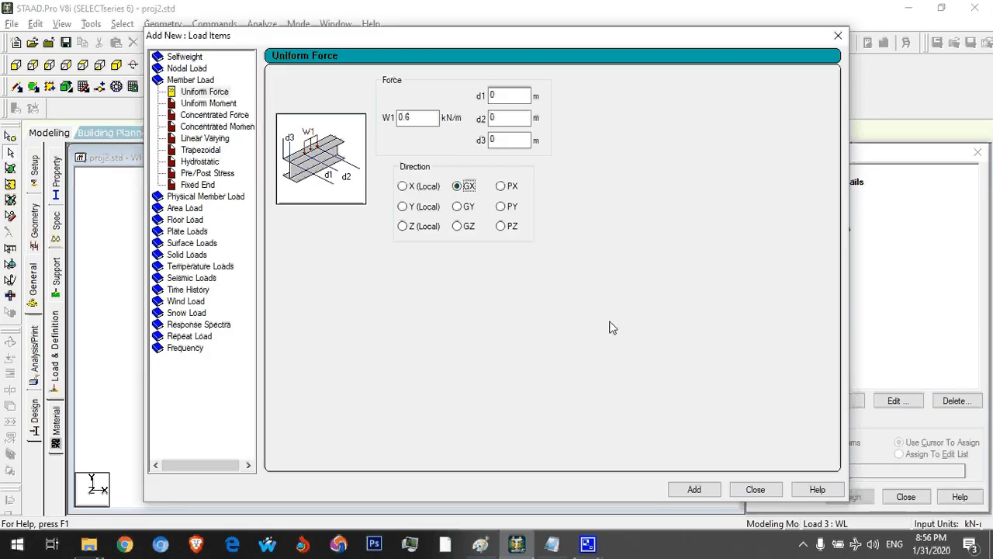
left_click(691, 489)
- Check the inclined wind load in Notepad and Paint and add a -1 kN/m uniform force in local Y to the WL case
left_click(552, 543)
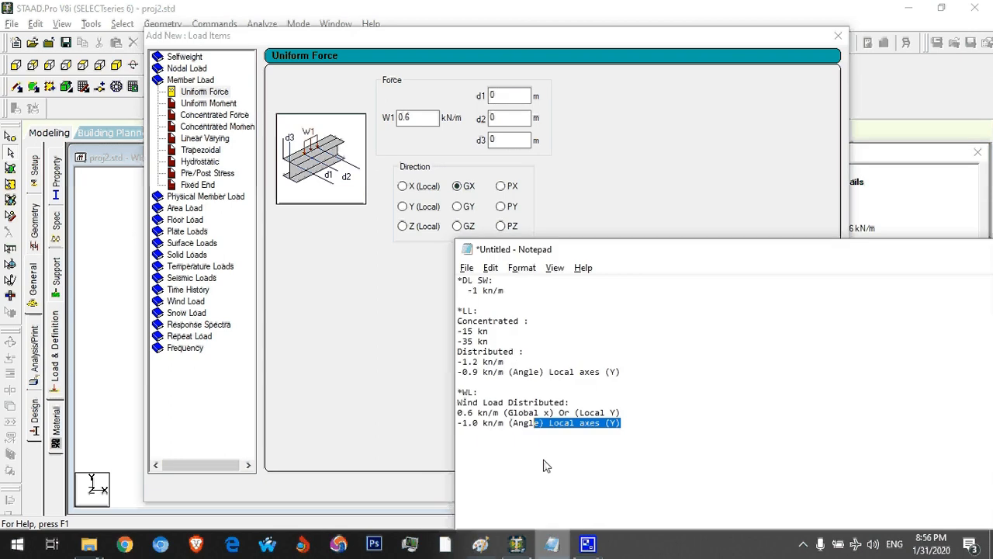
left_click(381, 339)
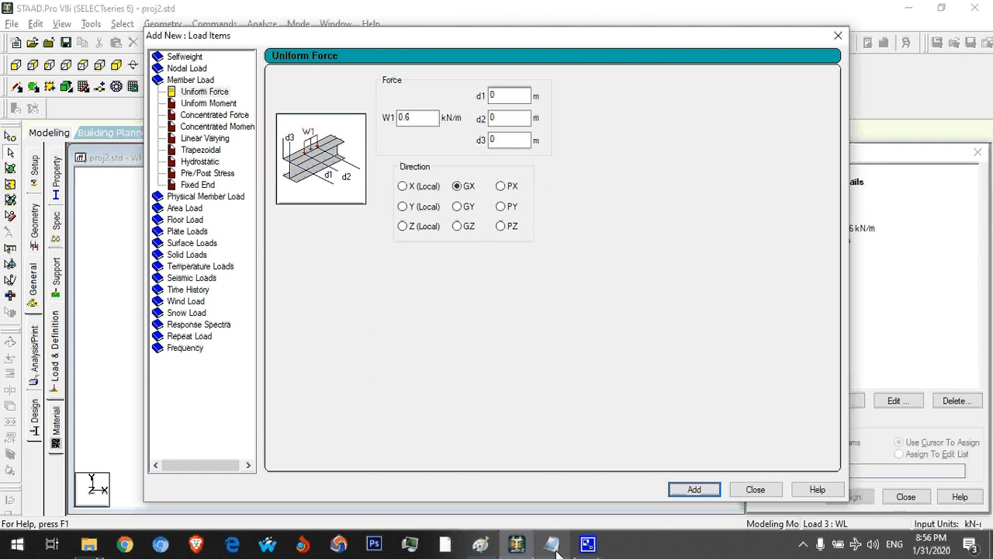
left_click(481, 544)
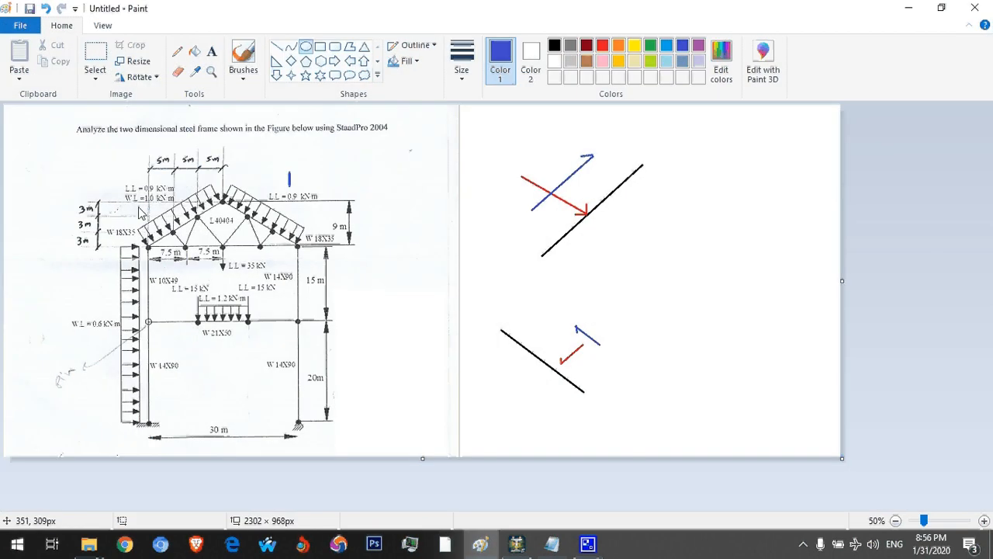
left_click(483, 547)
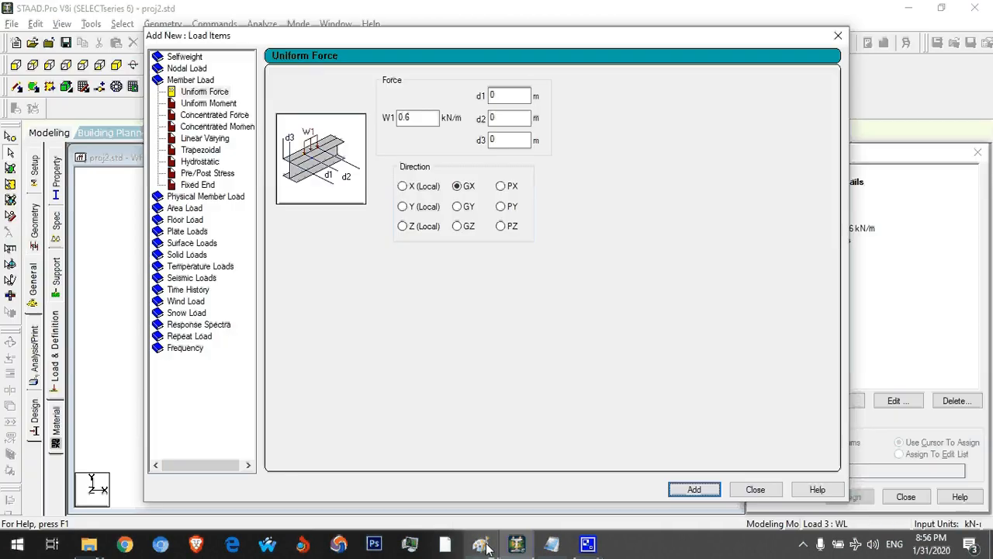
left_click_drag(428, 118, 380, 117)
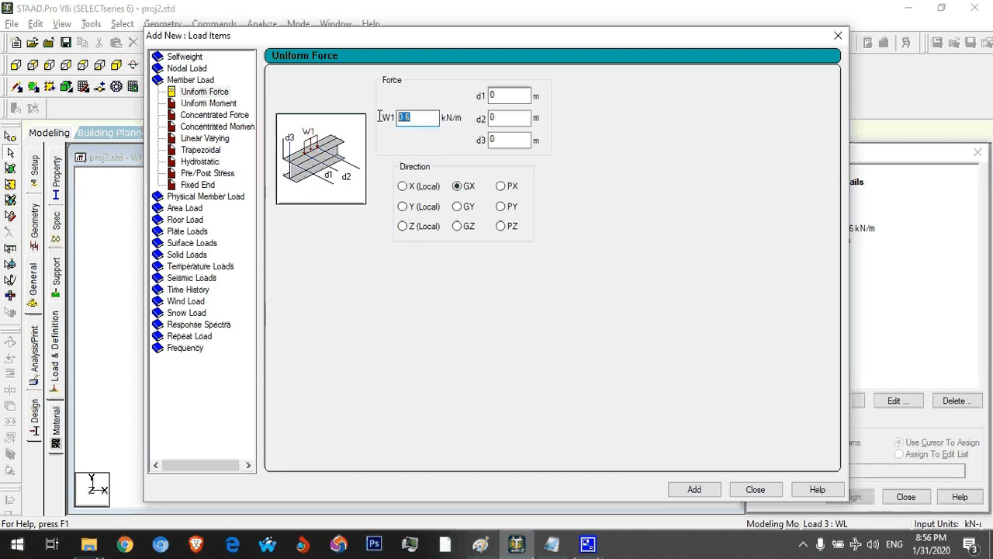
type("-1")
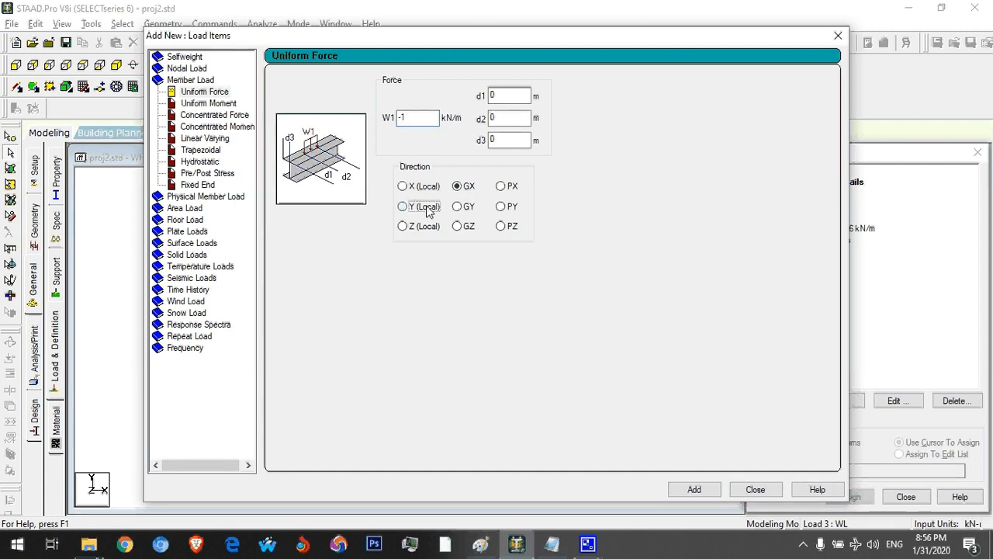
left_click(425, 207)
left_click(694, 489)
left_click(759, 489)
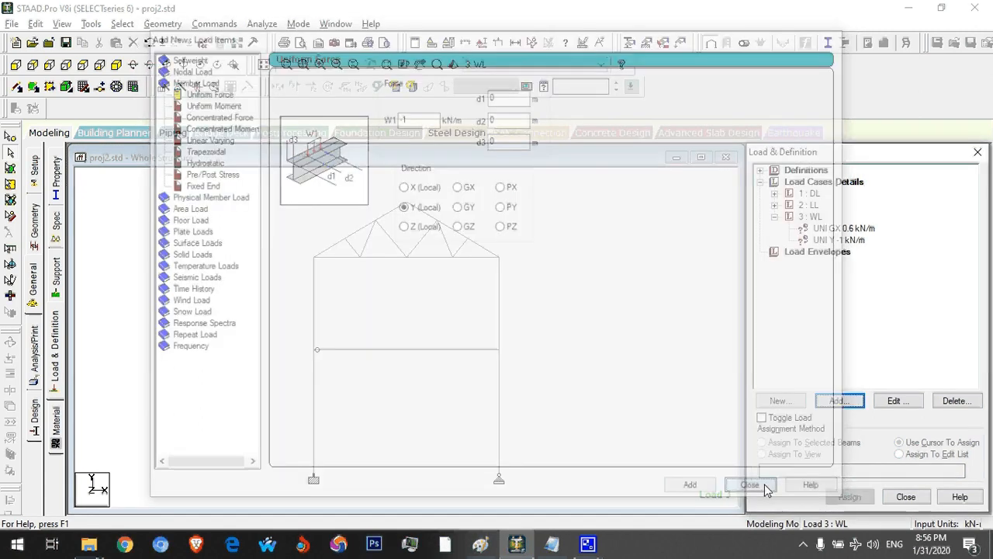
- Assign the 0.6 kN/m GX wind load to both members of the left column
left_click(844, 228)
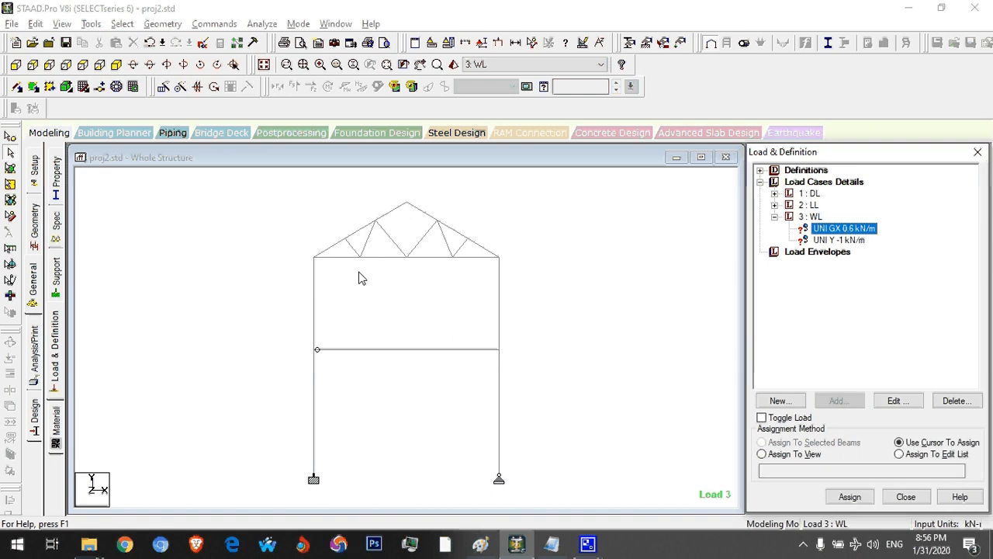
left_click(295, 423)
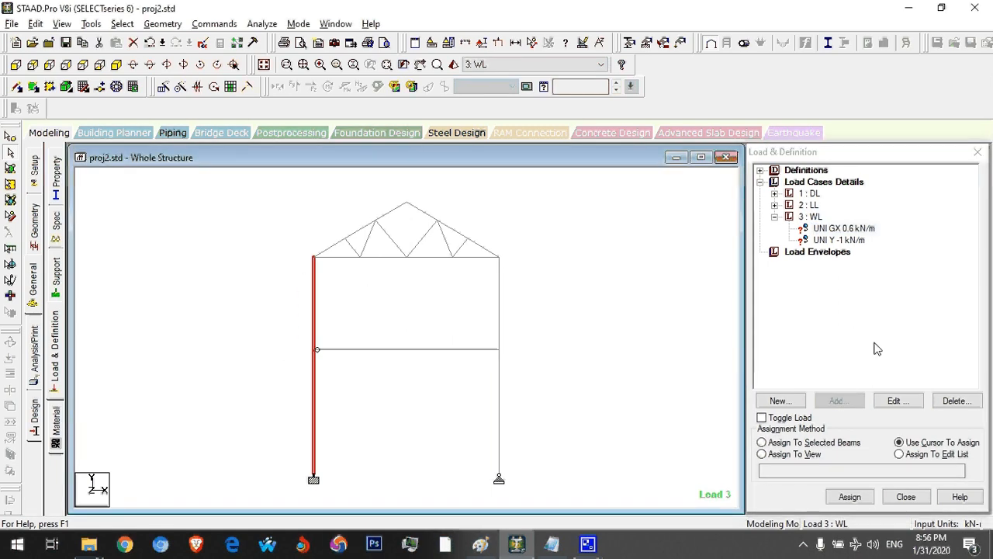
left_click(858, 444)
left_click(849, 498)
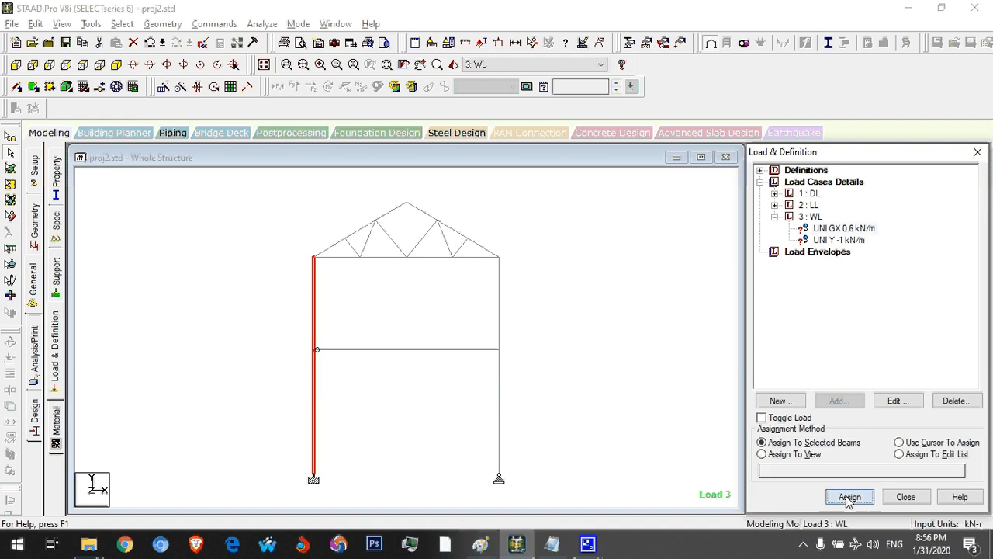
left_click(892, 369)
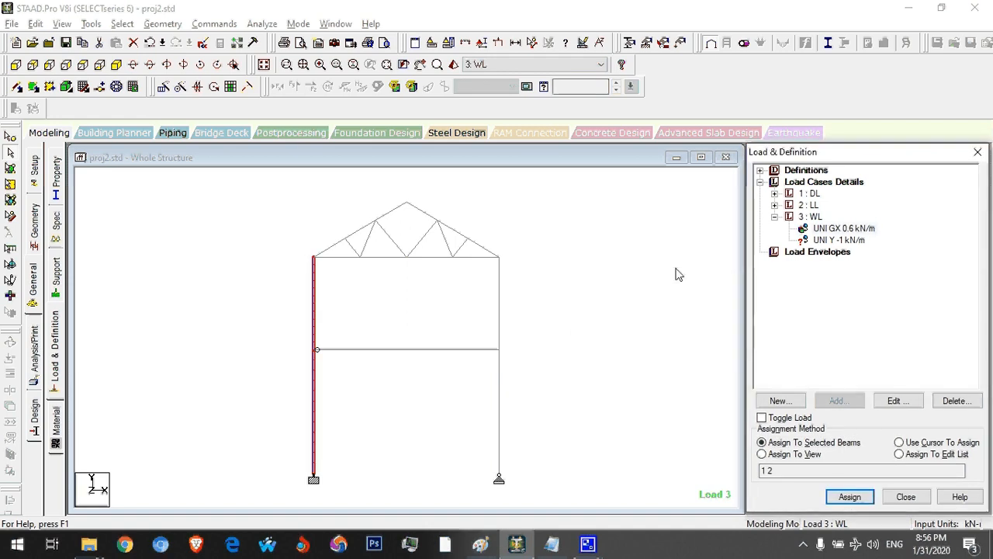
- Check the inclined wind load in Paint and assign the -1 kN/m local Y load to the three members of the left rafter
left_click(479, 546)
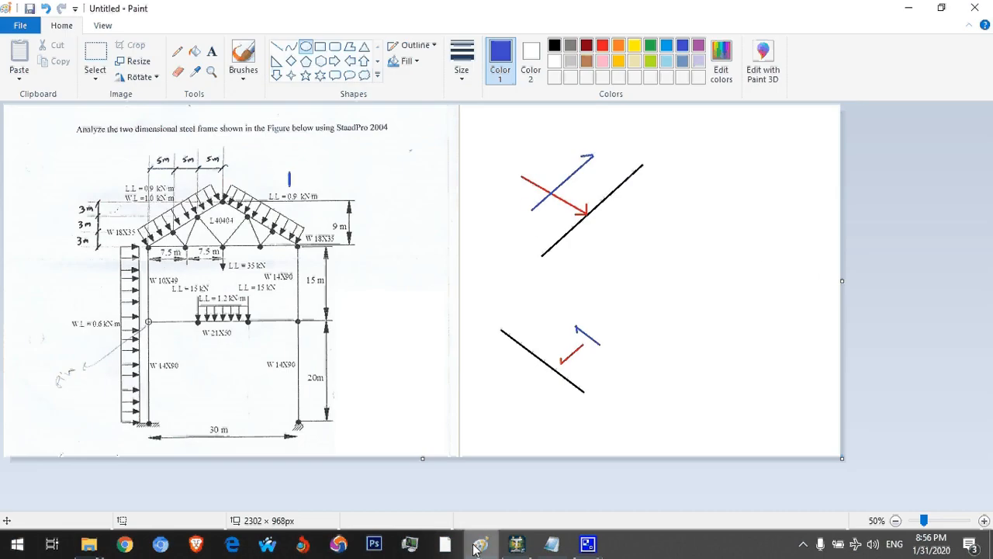
left_click(479, 545)
left_click(834, 240)
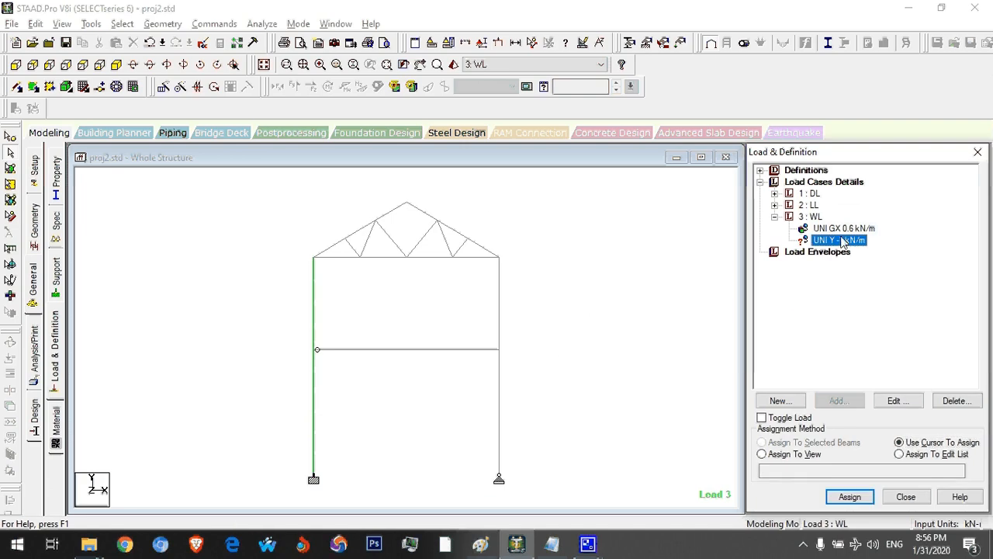
left_click(379, 220)
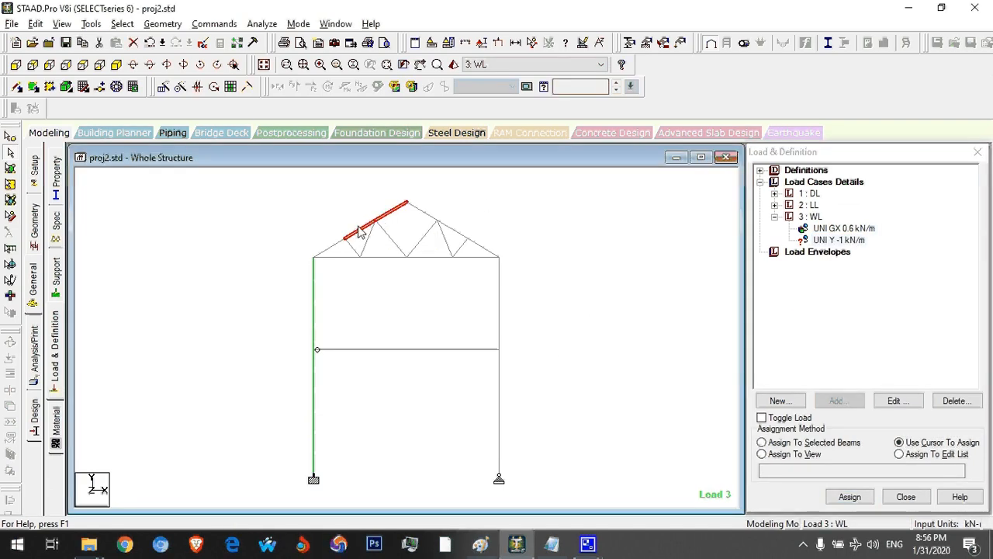
left_click(322, 254)
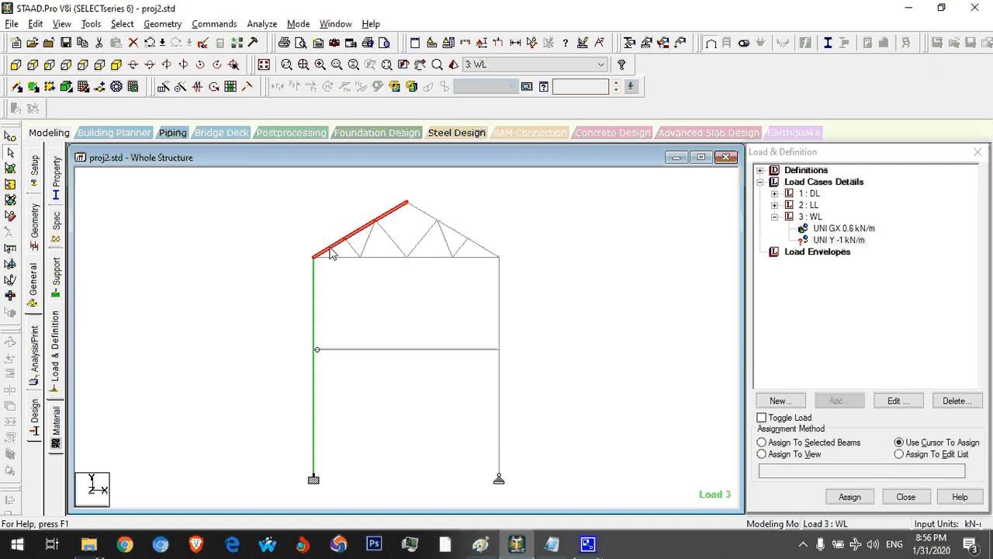
left_click(827, 445)
left_click(850, 497)
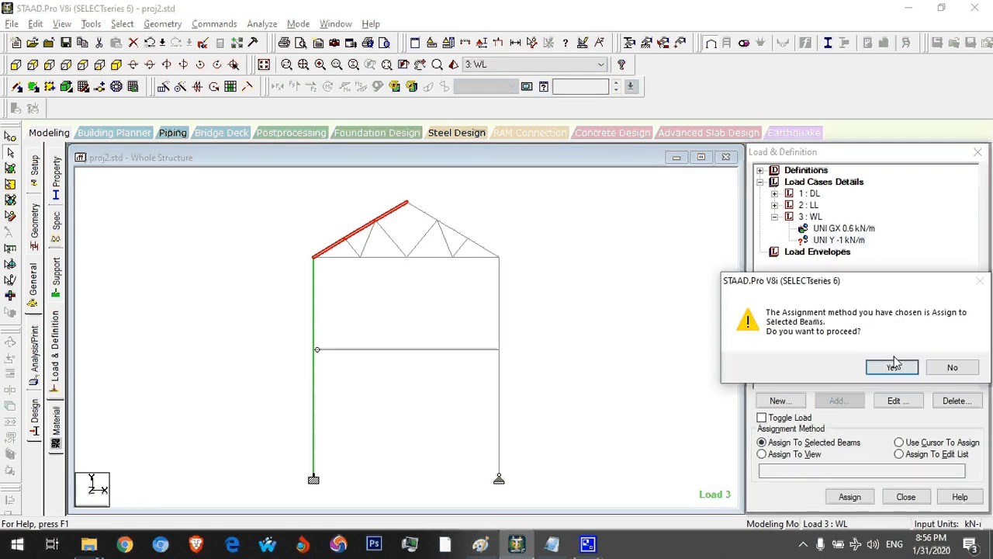
left_click(891, 365)
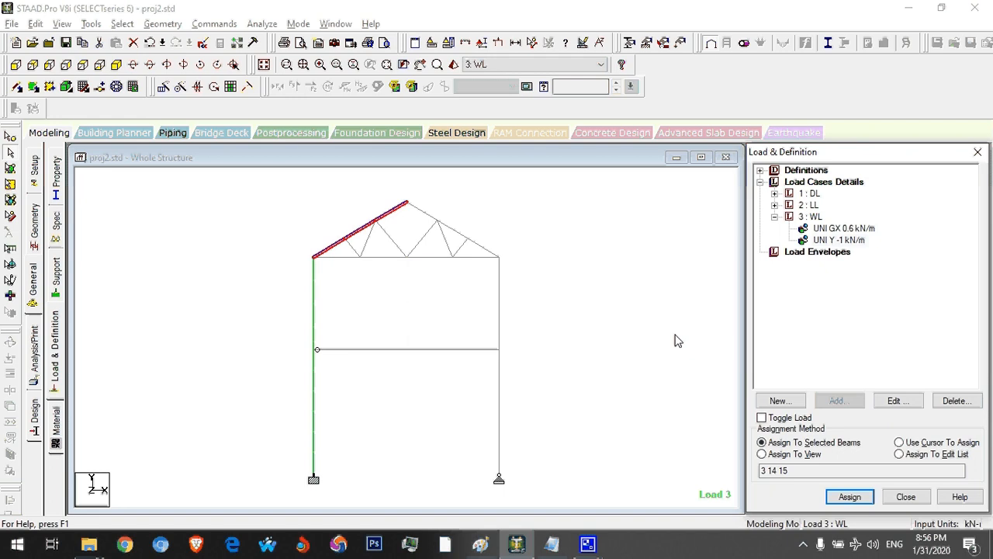
left_click(774, 217)
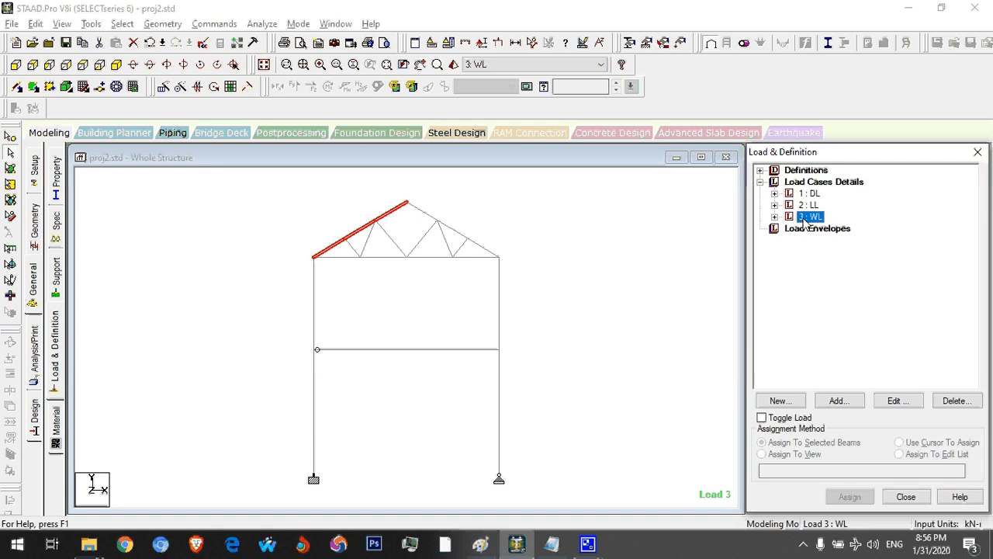
- Define a normal load combination with factor 1.2 for DL and 1.6 for LL
left_click(850, 182)
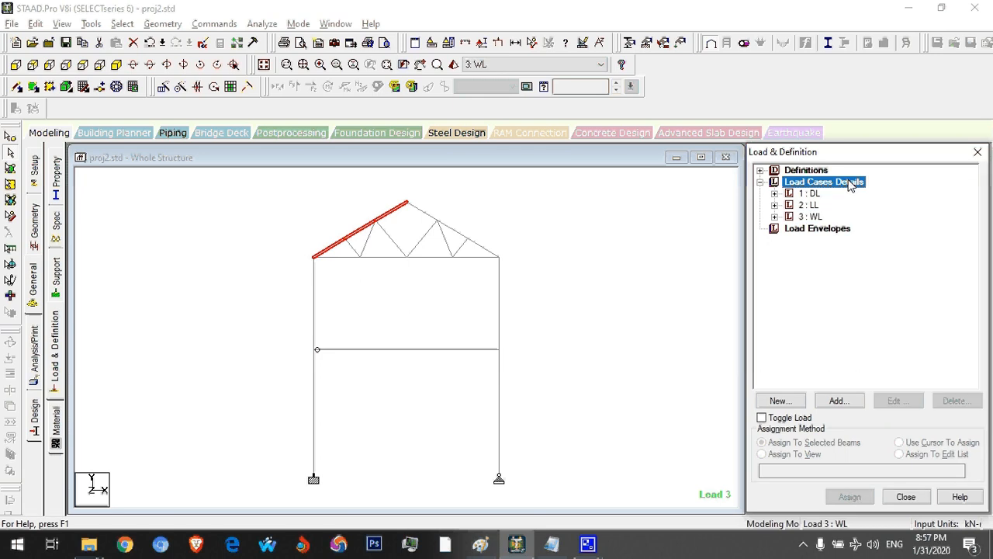
left_click(838, 401)
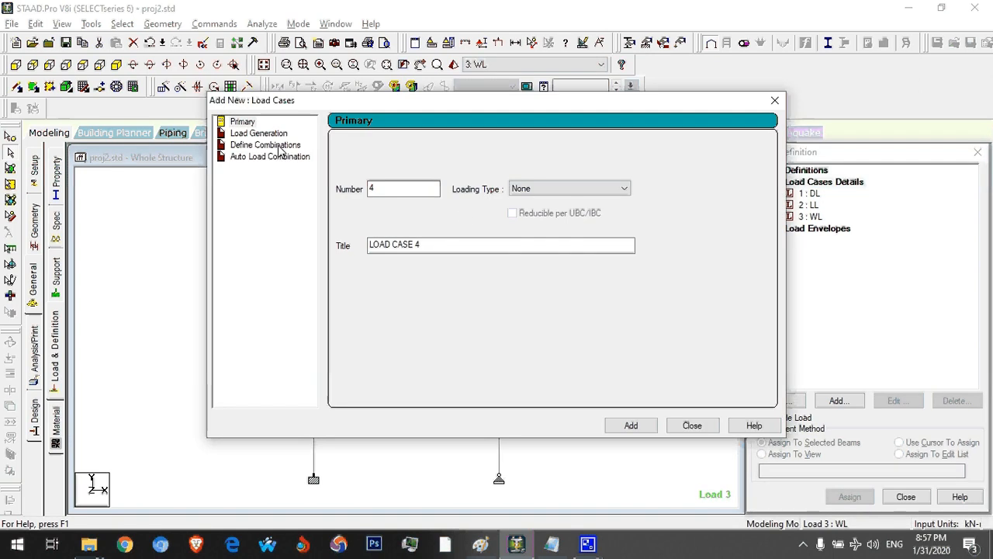
left_click(277, 145)
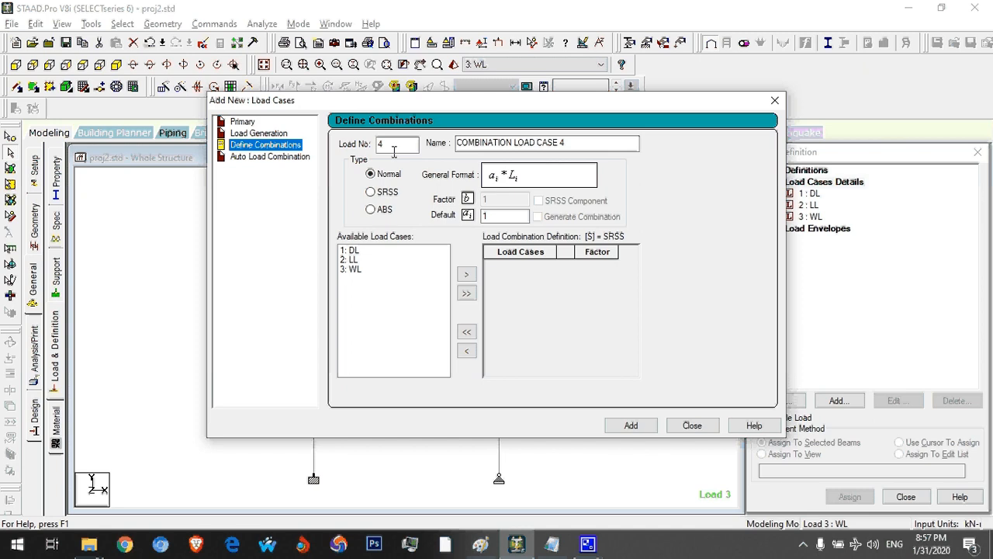
left_click(519, 216)
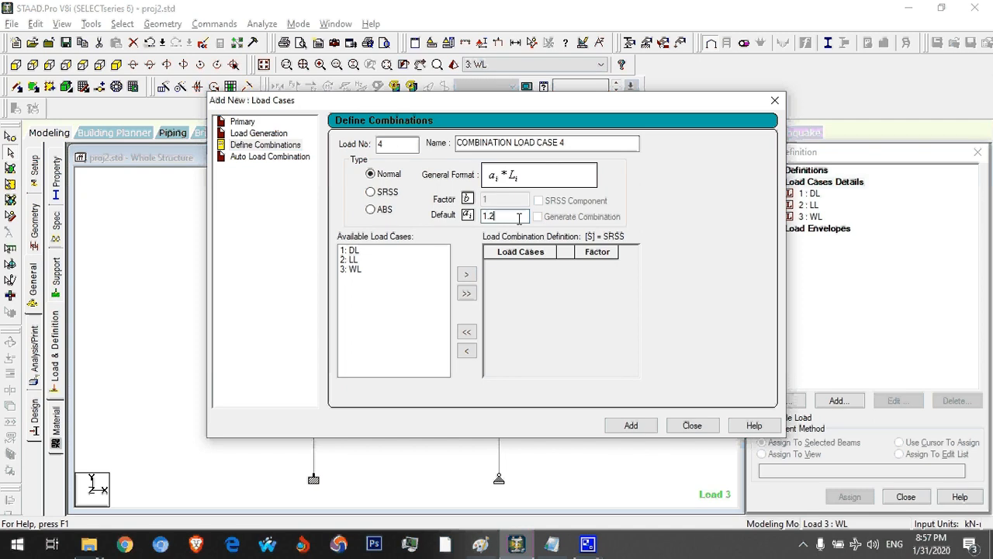
type(".2")
left_click(378, 251)
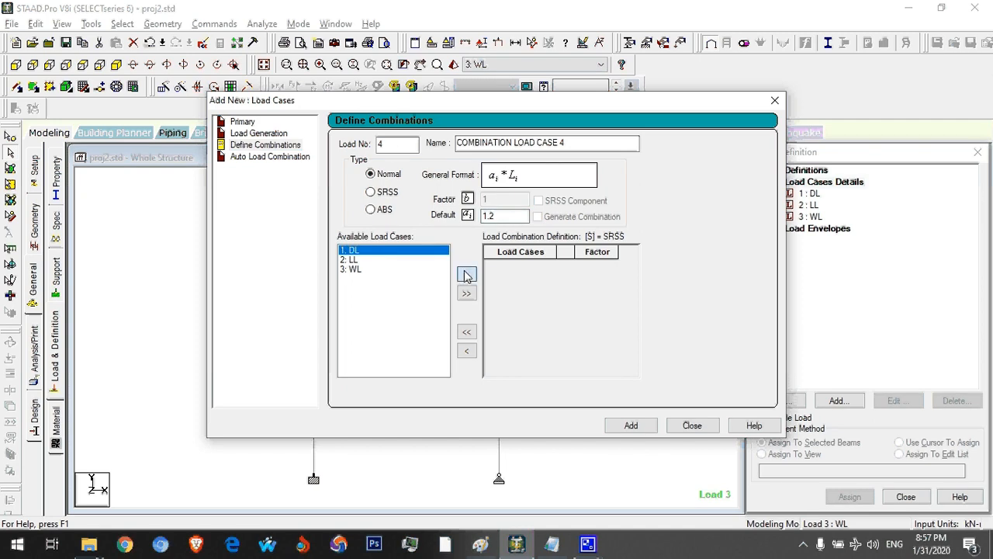
left_click(467, 274)
left_click(507, 217)
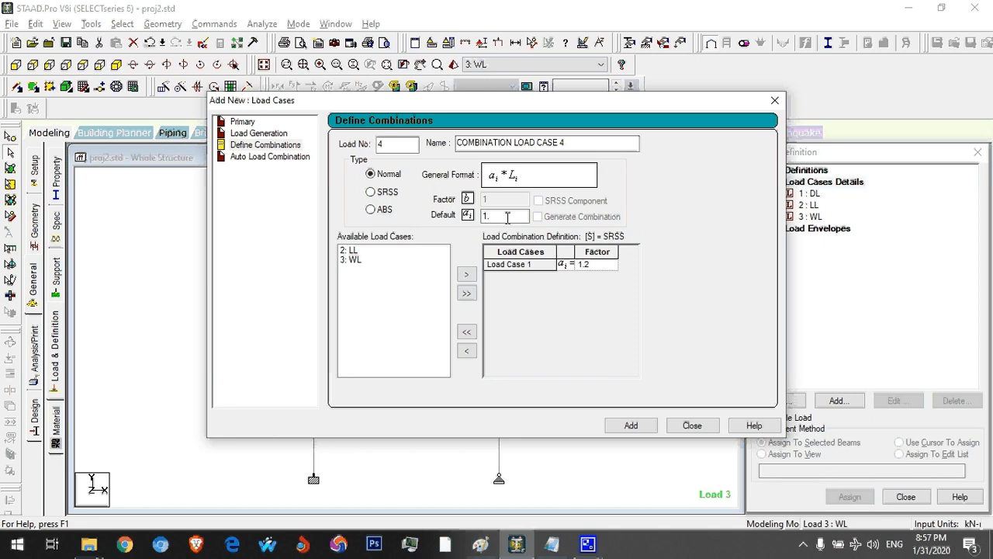
left_click(397, 252)
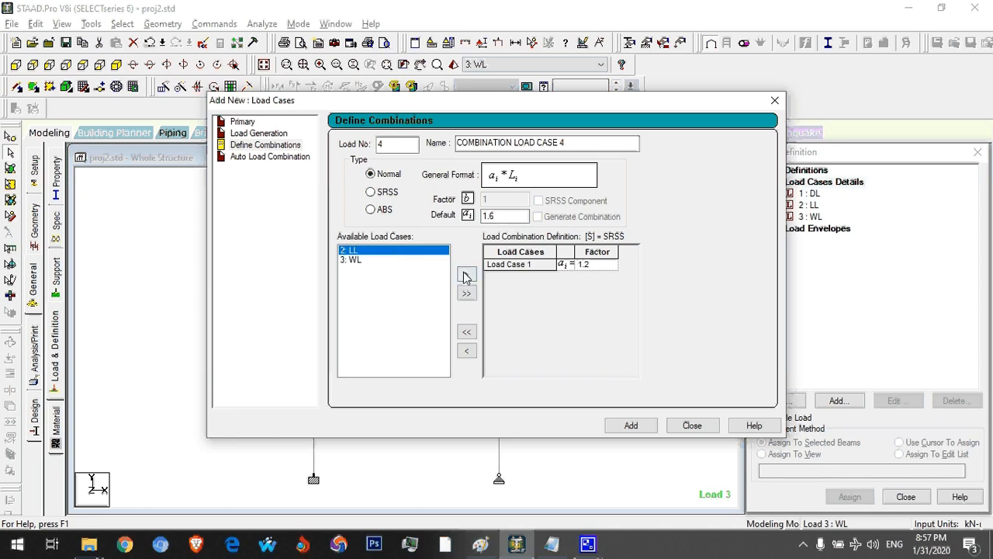
left_click(466, 275)
left_click(631, 425)
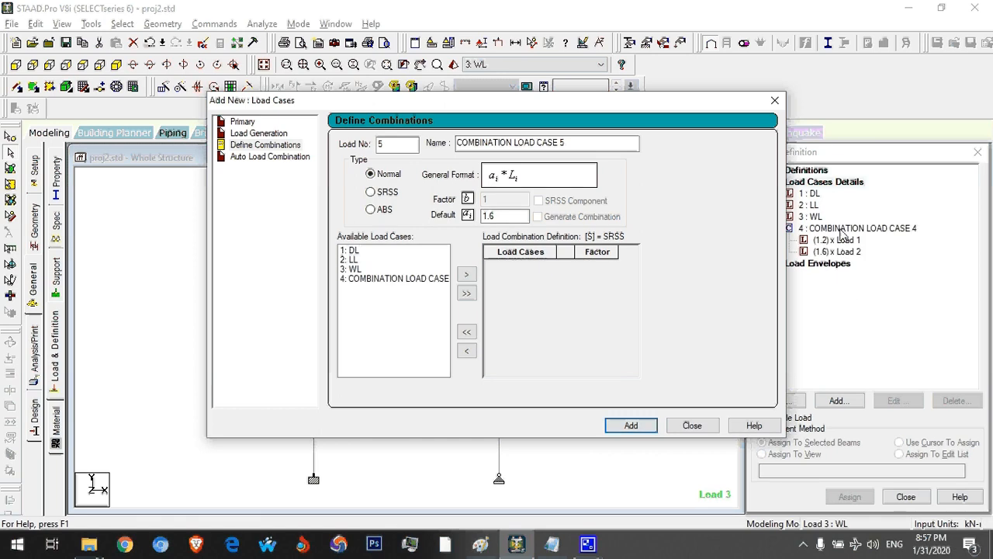
- Add a second load combination with factor 1 for each of DL, LL and WL
left_click_drag(508, 217, 476, 220)
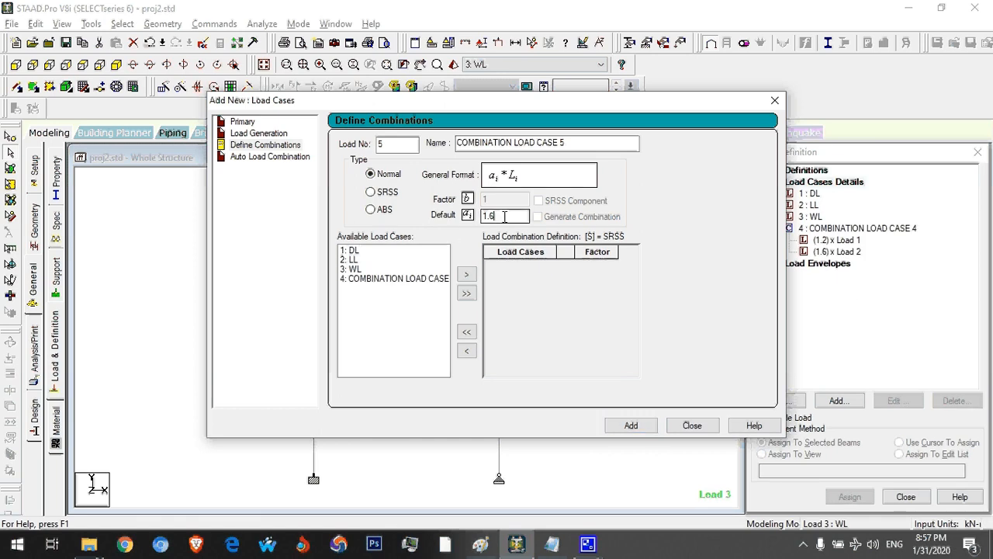
type("1")
left_click(396, 251)
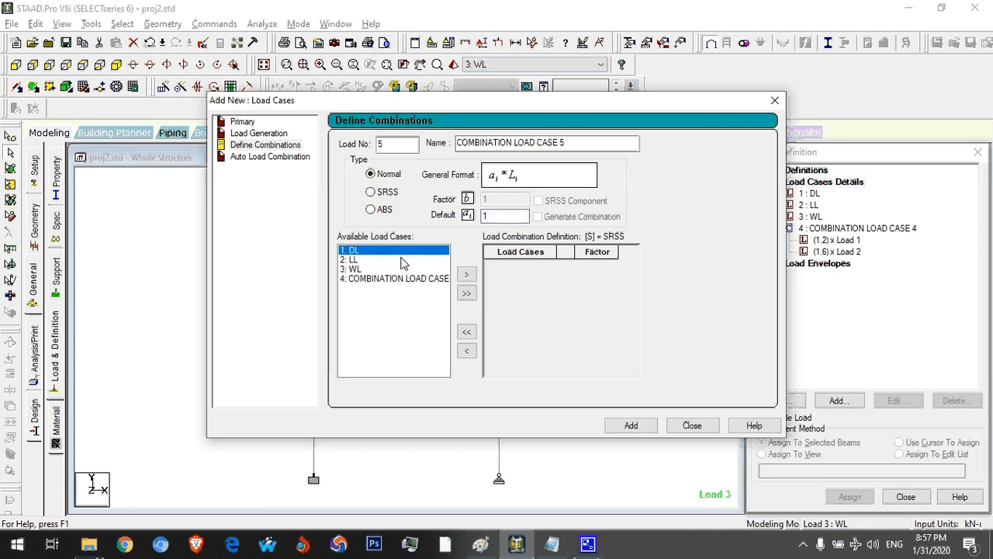
left_click(467, 274)
left_click(463, 274)
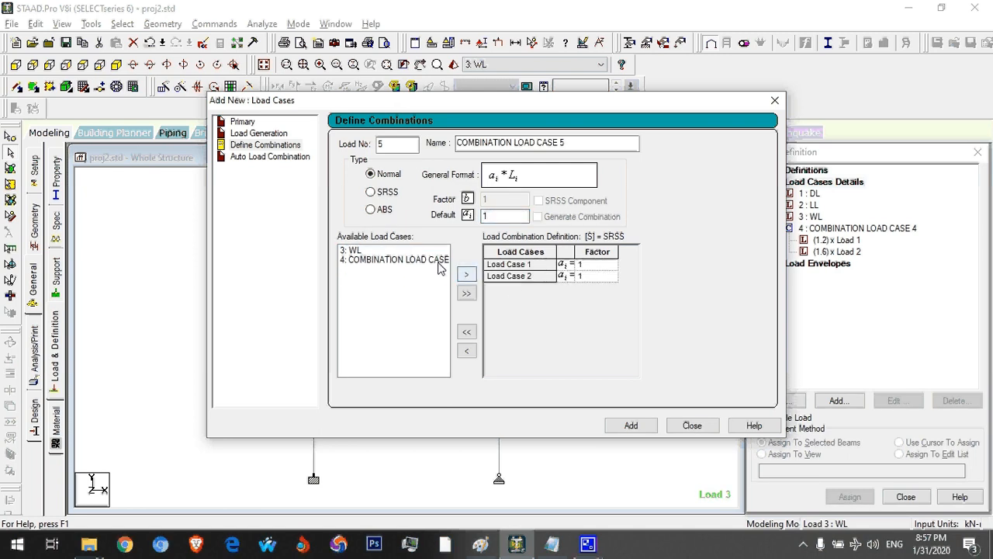
left_click(463, 275)
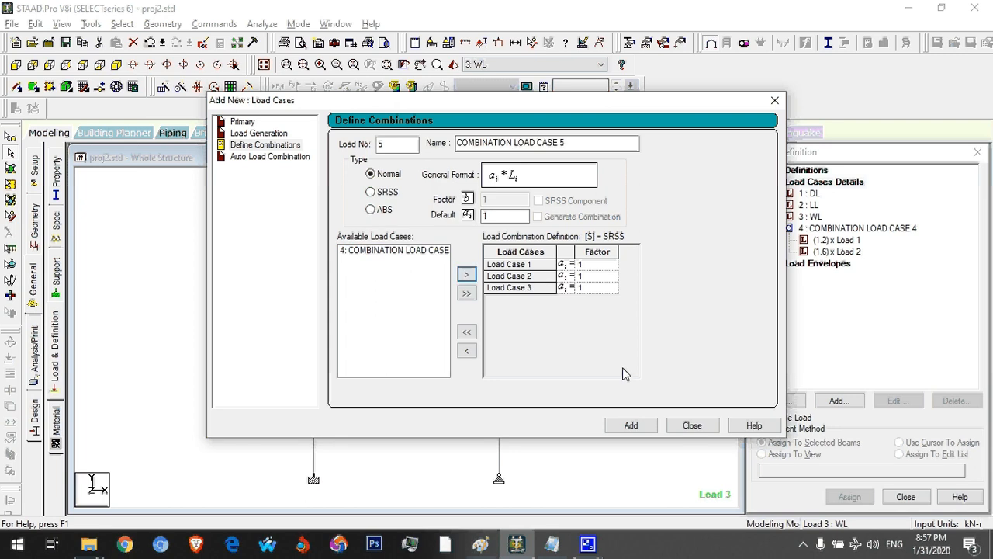
left_click(634, 427)
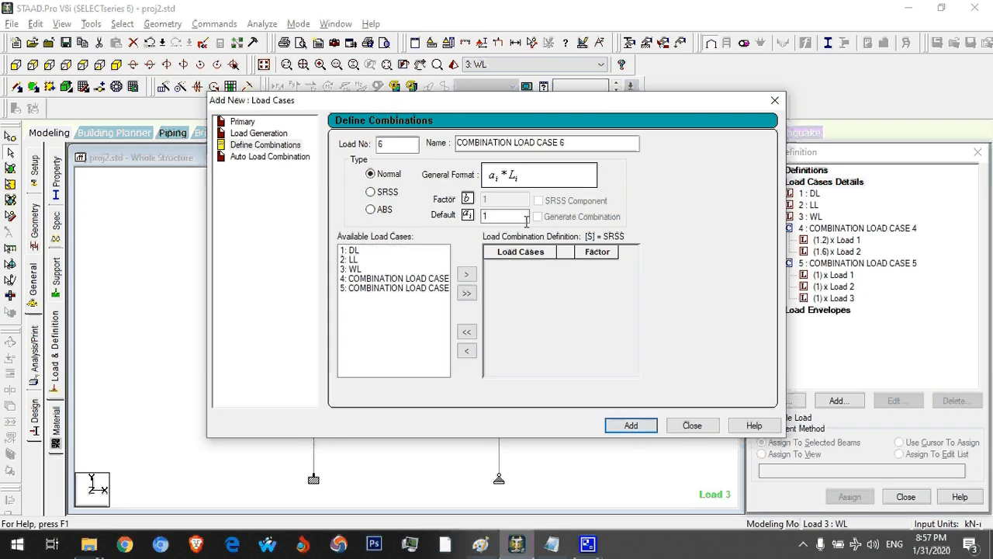
- Add a third load combination with factors 1.2 for DL, 1 for LL and 1.3 for WL, and finish defining load cases
left_click(524, 216)
type(".2")
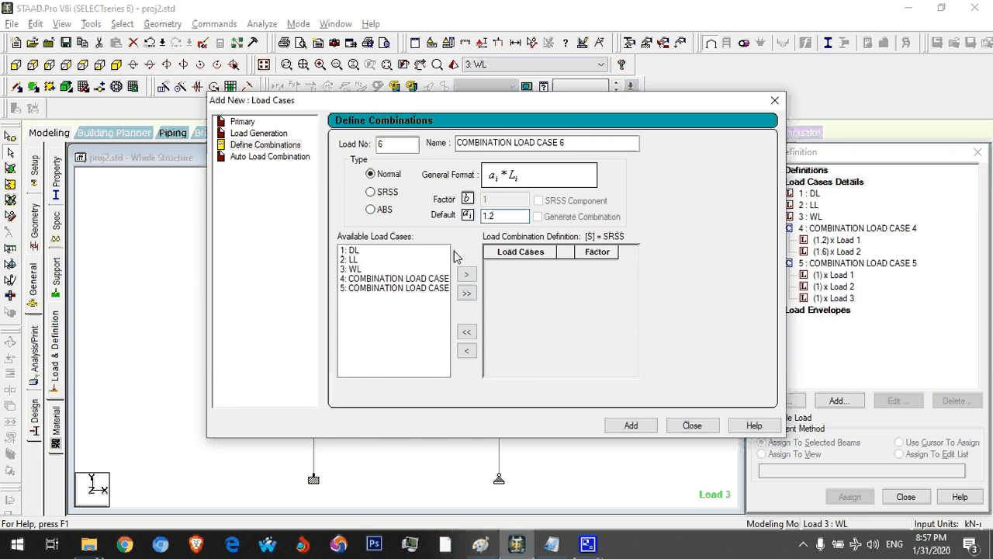
left_click(449, 250)
left_click(647, 428)
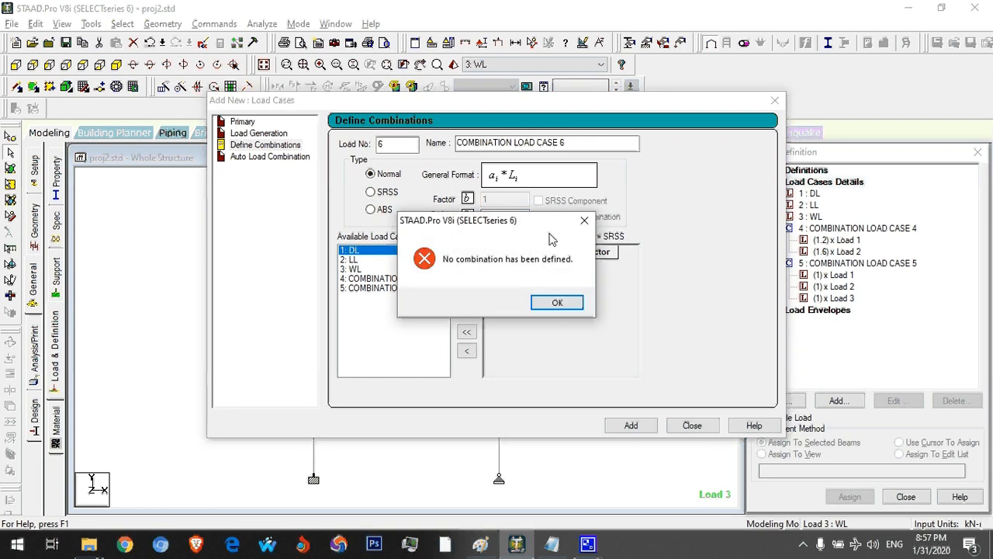
left_click(559, 302)
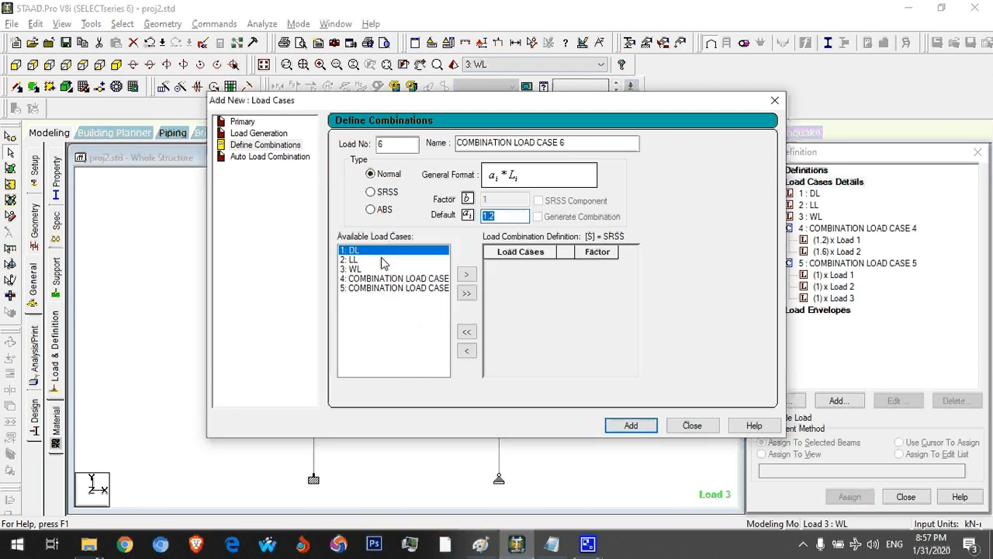
left_click(467, 274)
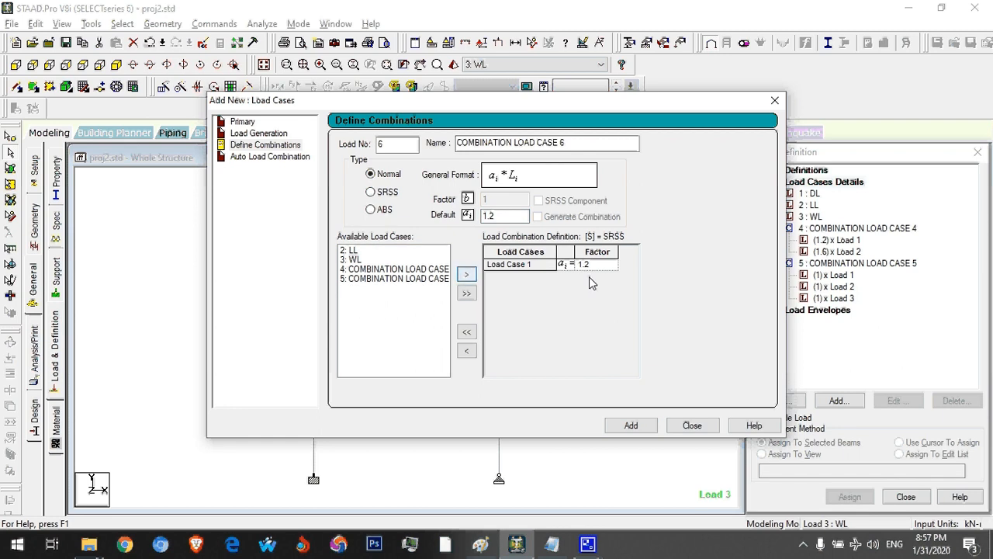
left_click(516, 217)
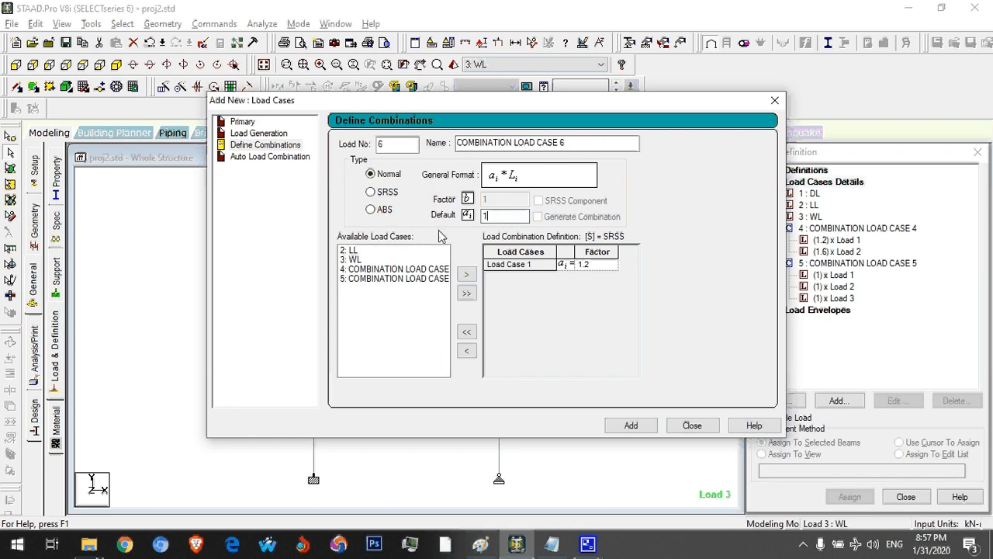
left_click(399, 251)
left_click(466, 274)
left_click(502, 217)
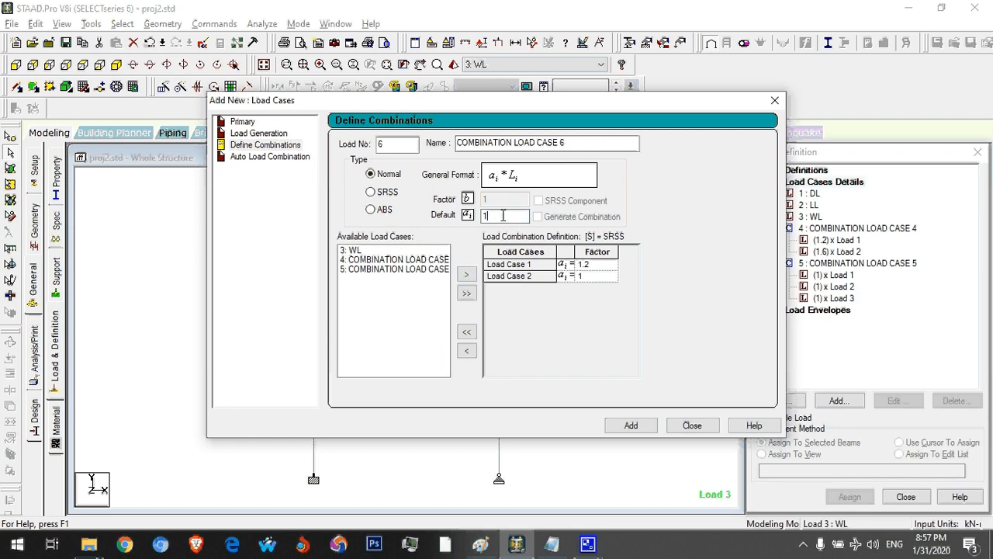
left_click(423, 252)
left_click(474, 273)
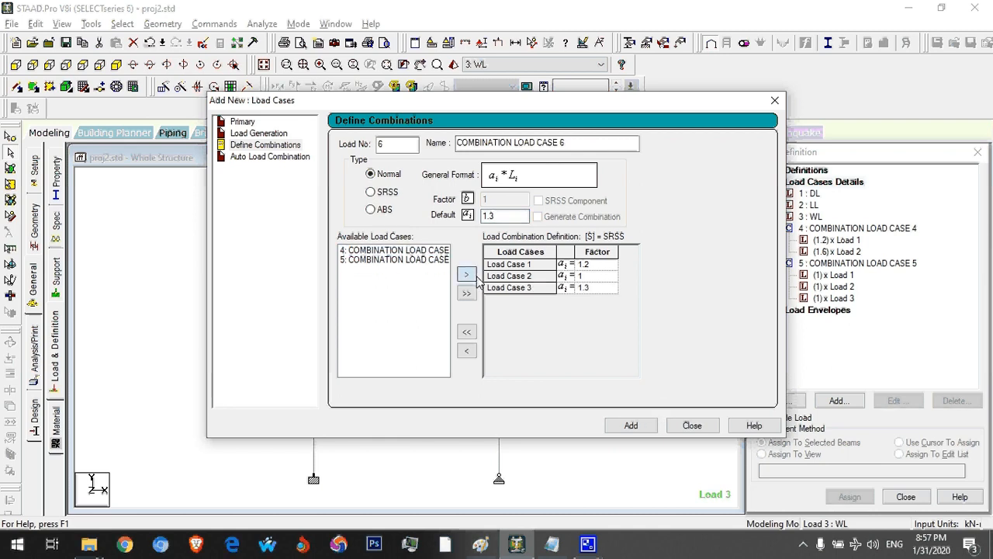
left_click(631, 426)
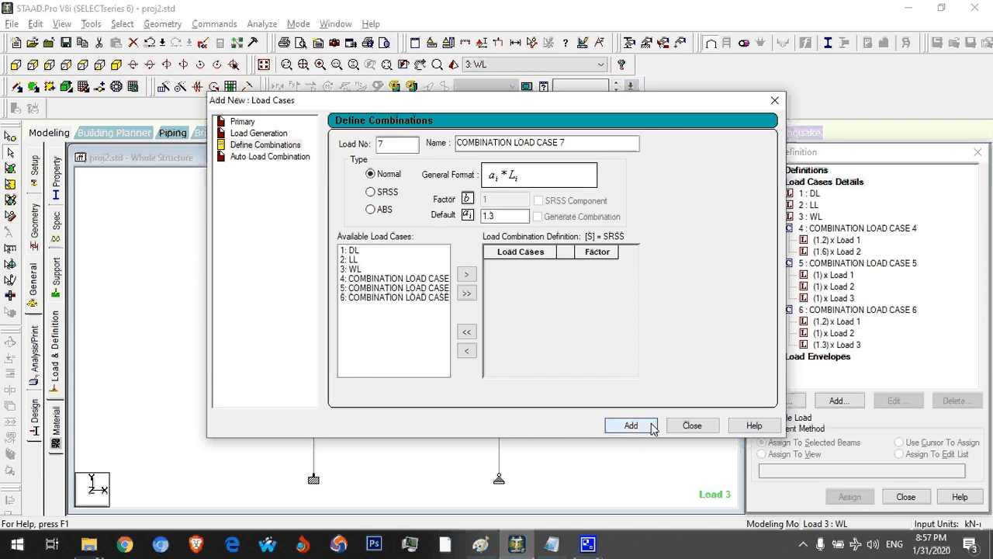
left_click(691, 426)
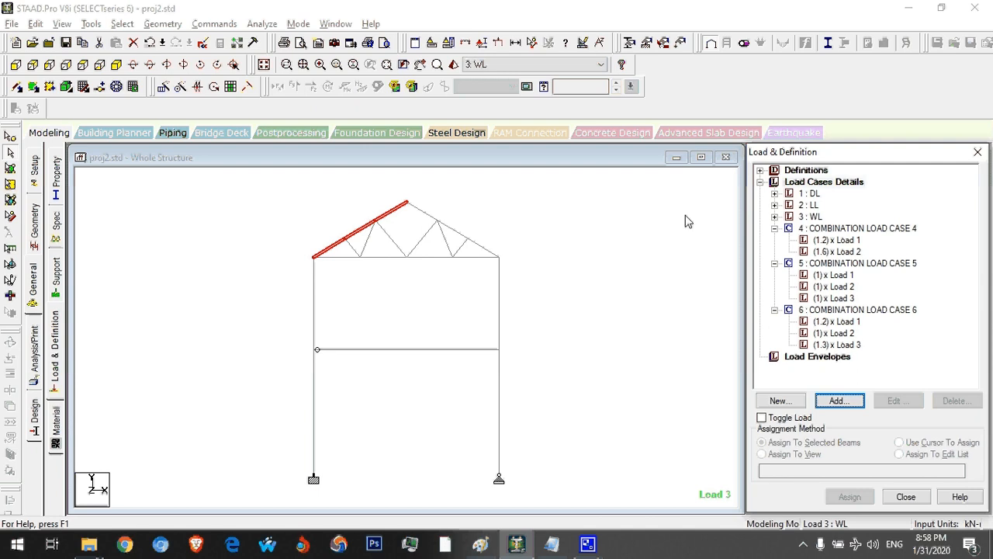
- Clear the member selection and add a Perform Analysis command with the No Print option
left_click(627, 282)
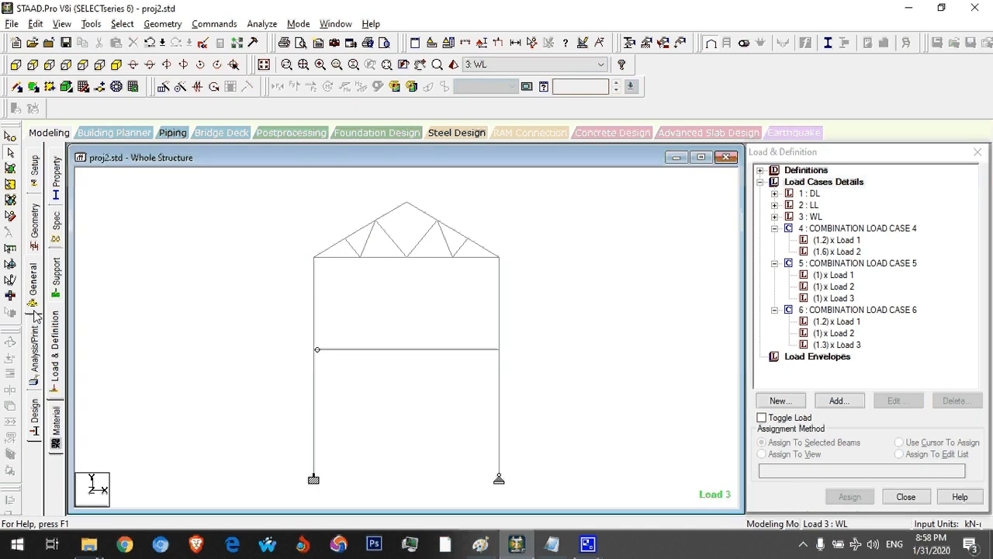
left_click(36, 365)
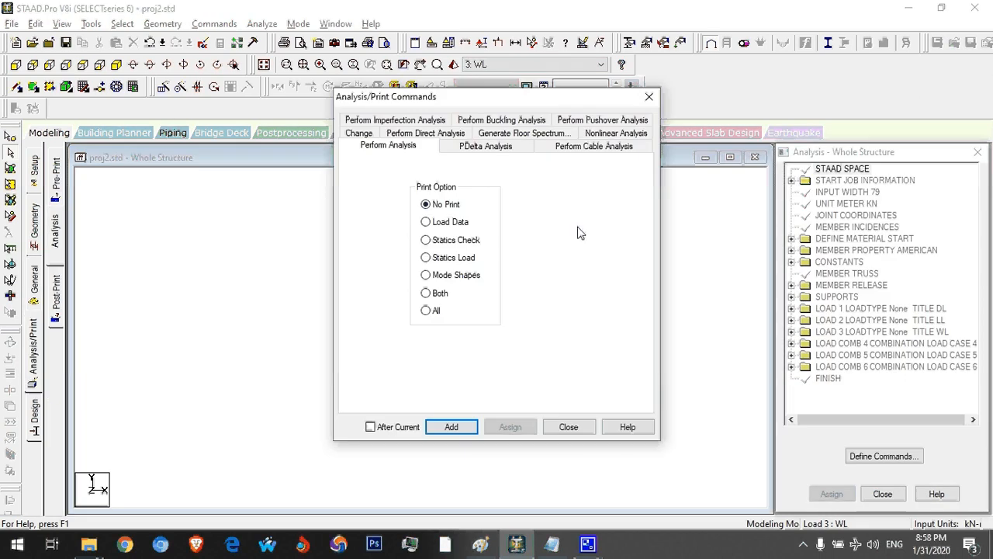
left_click(462, 428)
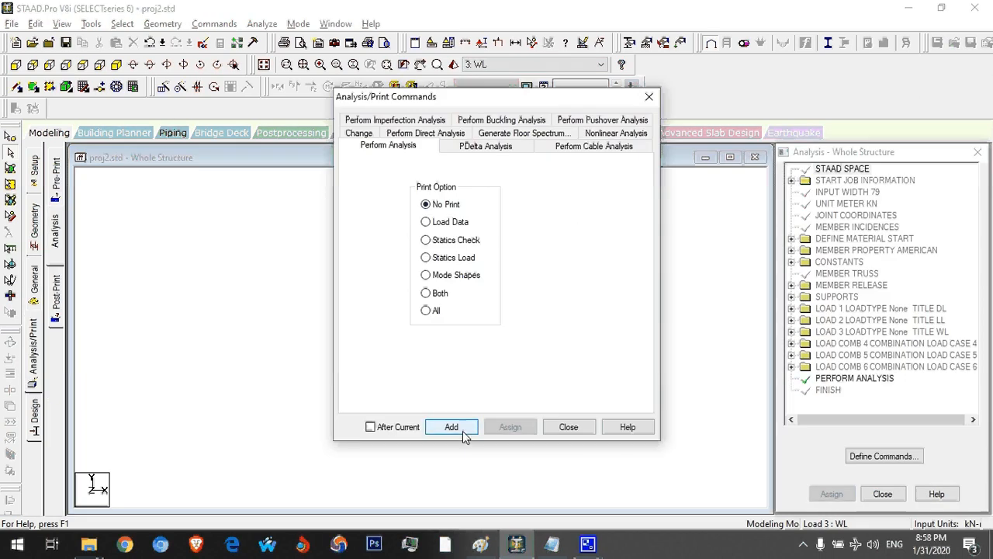
left_click(568, 427)
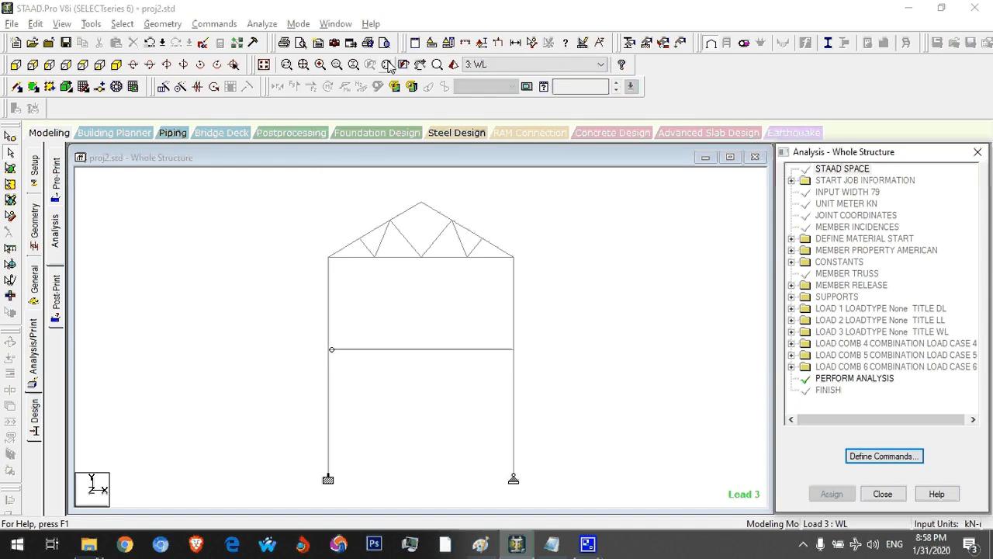
- Run the analysis of the frame model
left_click(214, 23)
mouse_move(261, 23)
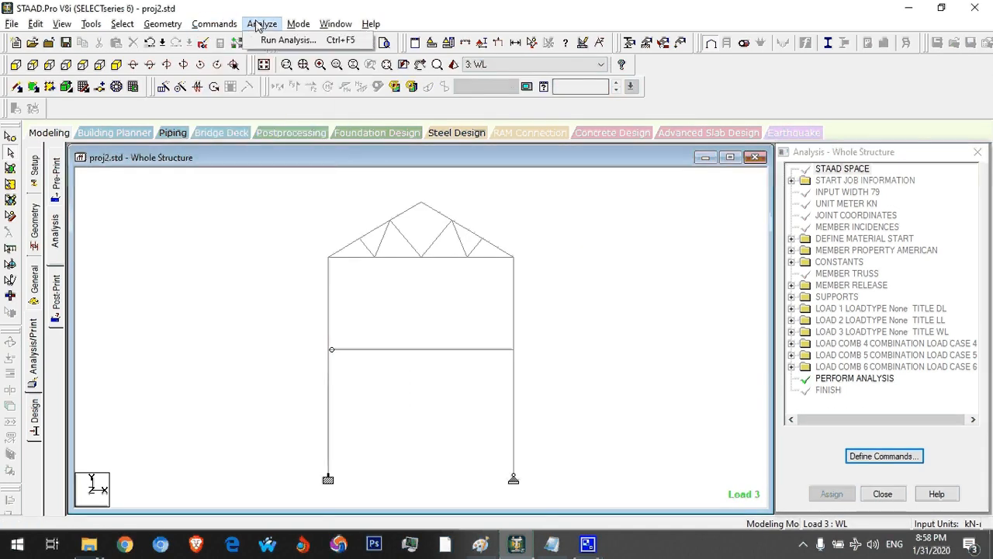
left_click(284, 40)
left_click(407, 291)
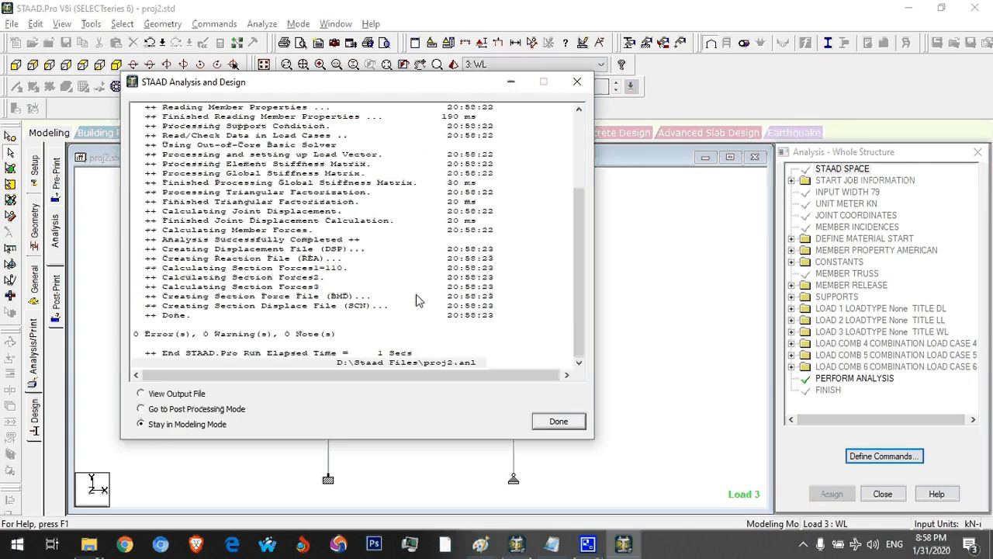
- Close the analysis run into Post Processing Mode, keeping all six load cases selected for the results
left_click(203, 409)
left_click(553, 422)
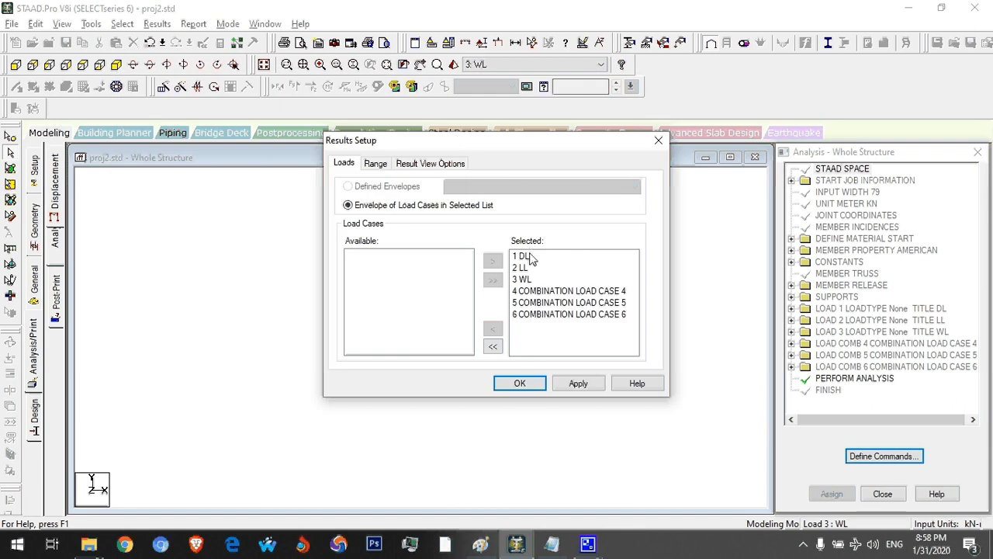
left_click(525, 385)
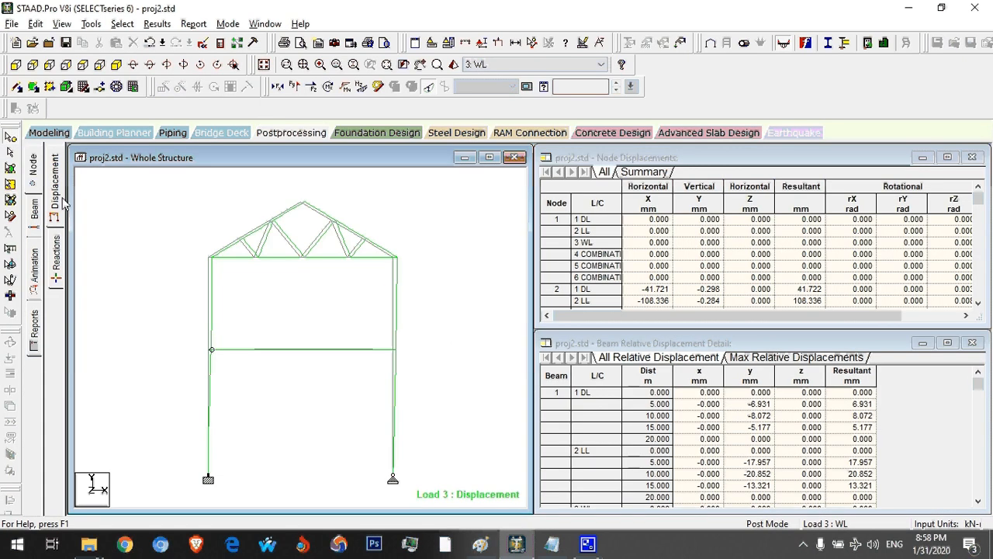
- Examine the frame's displaced shape under the DL, LL and WL load cases, ending on 1: DL
left_click(520, 66)
left_click(520, 78)
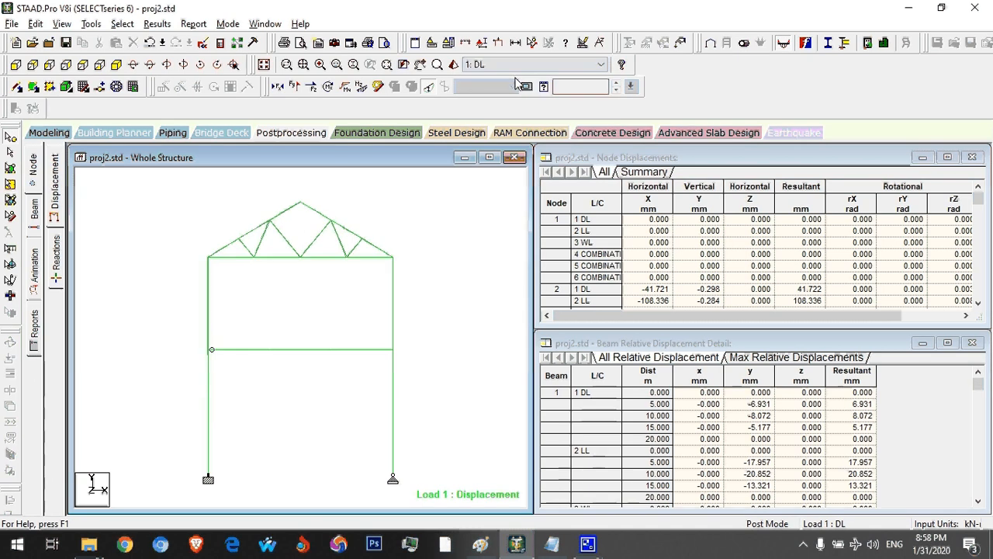
left_click(520, 67)
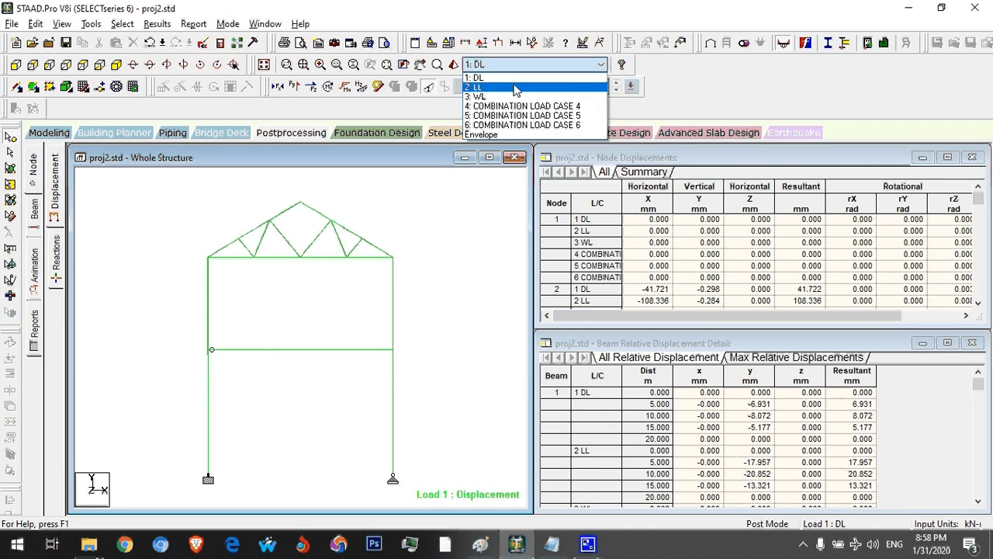
left_click(515, 87)
left_click(525, 66)
left_click(514, 97)
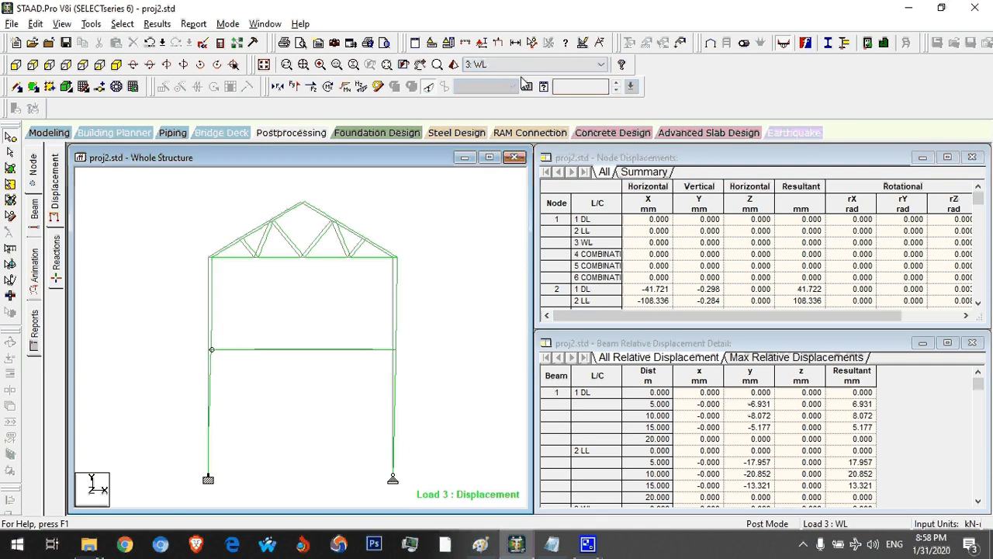
left_click(535, 64)
left_click(489, 78)
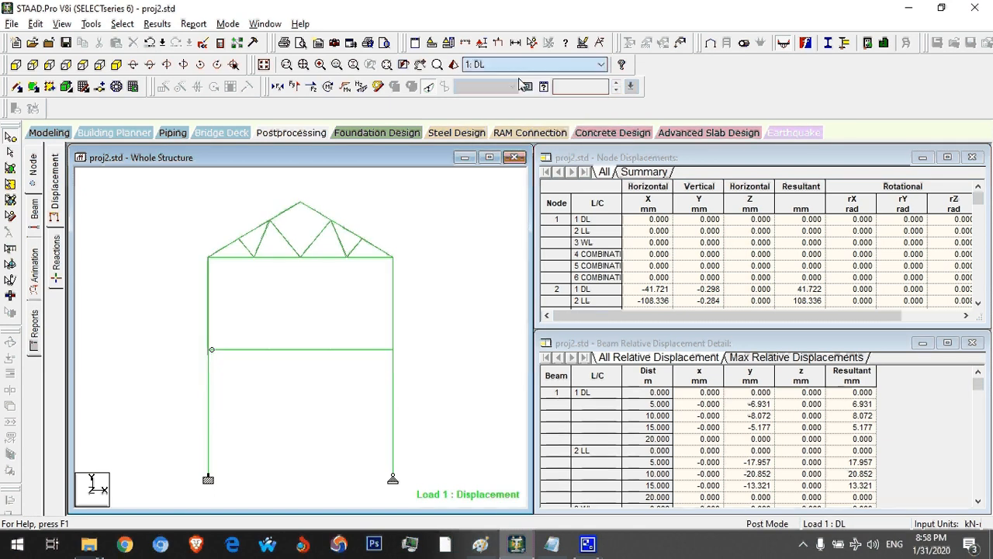
- Show the support reactions and examine them for the DL, LL and WL load cases
left_click(56, 251)
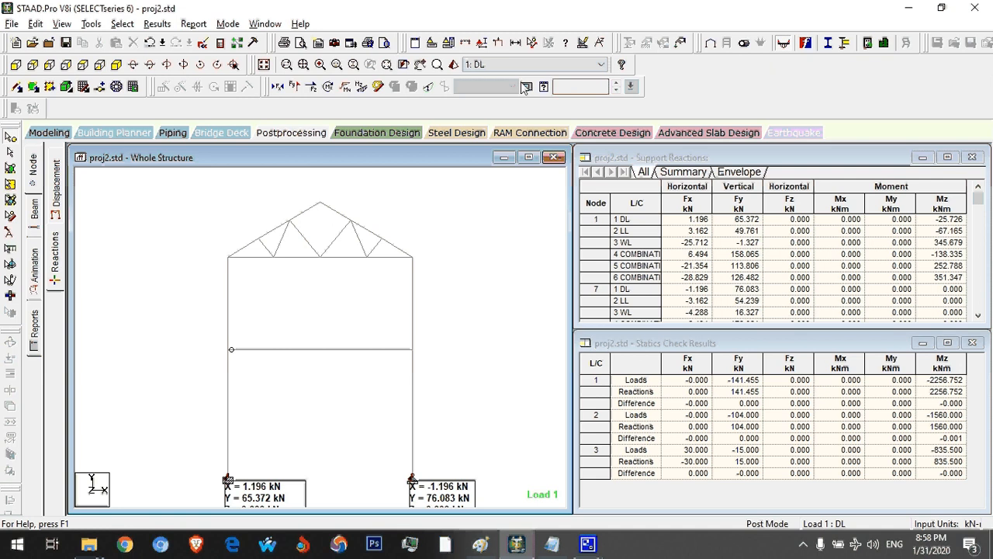
left_click(536, 65)
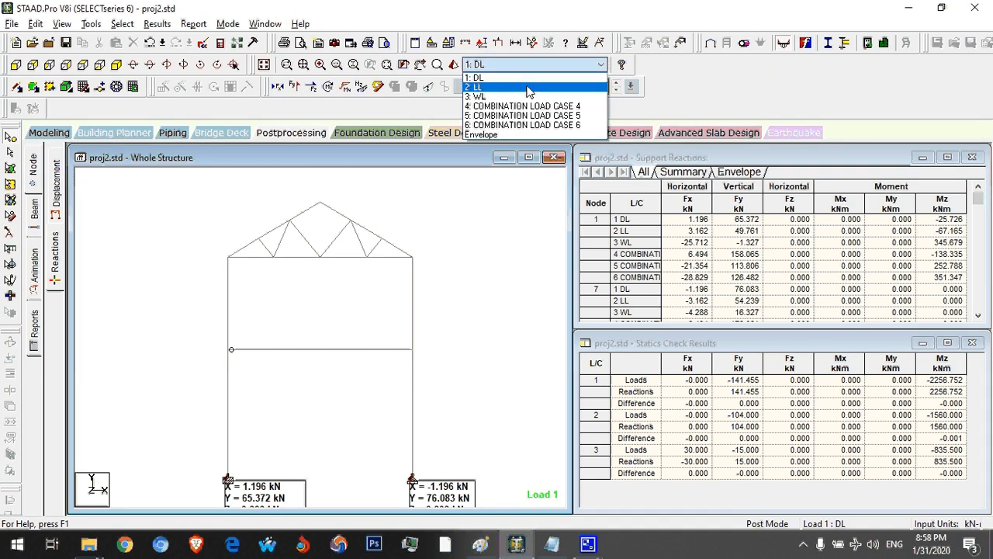
left_click(527, 87)
left_click(533, 64)
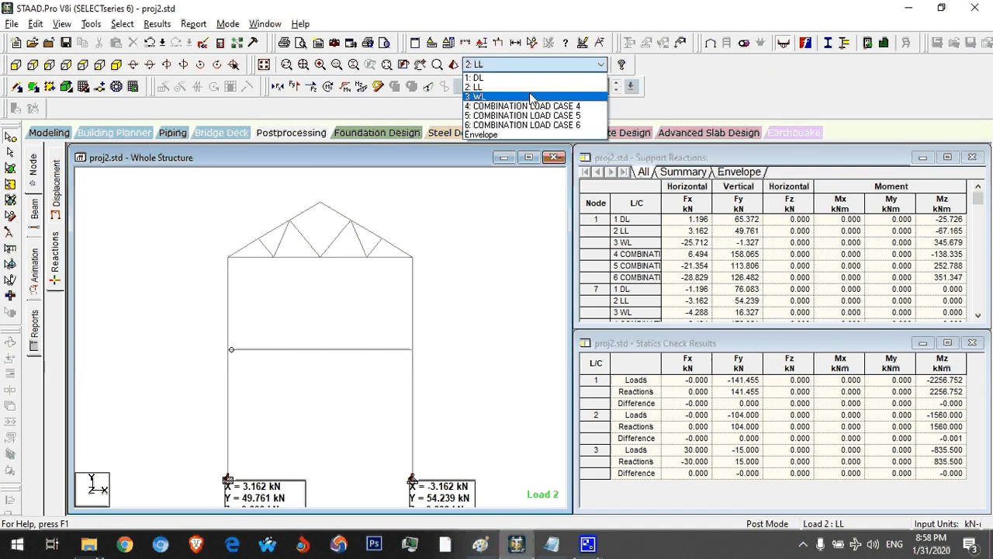
left_click(533, 97)
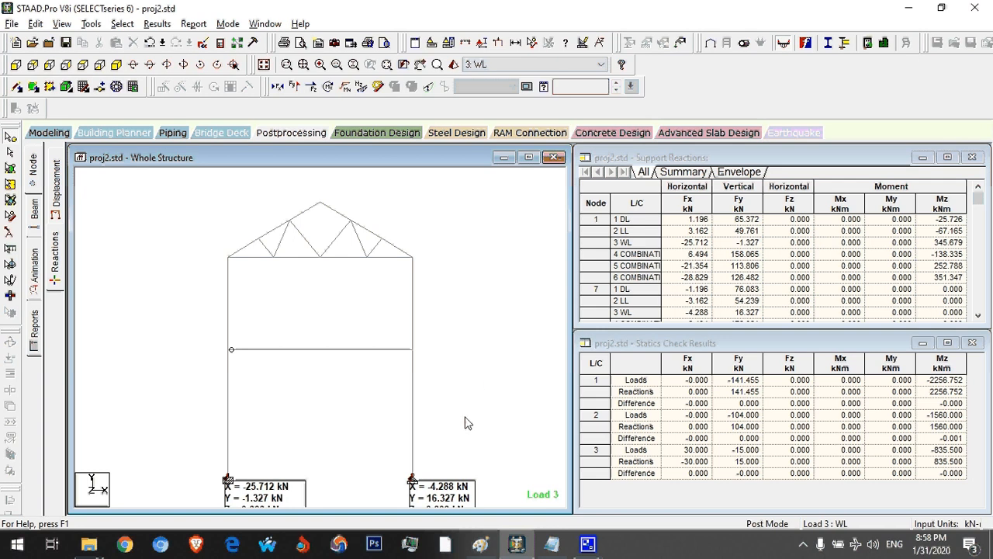
- Maximize the structure view to examine the WL, LL and DL support reactions, and restore the view with its result tables
left_click(530, 158)
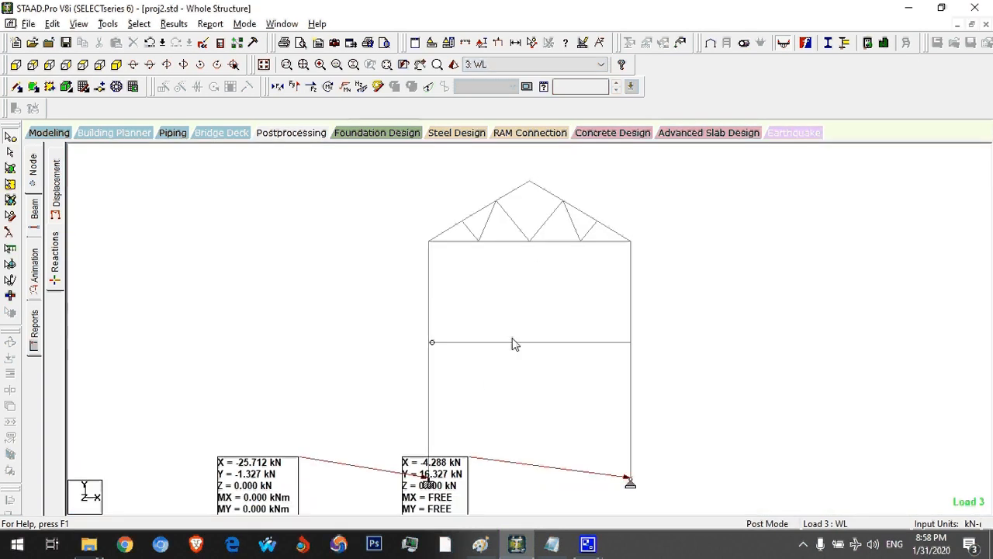
left_click(554, 65)
left_click(538, 88)
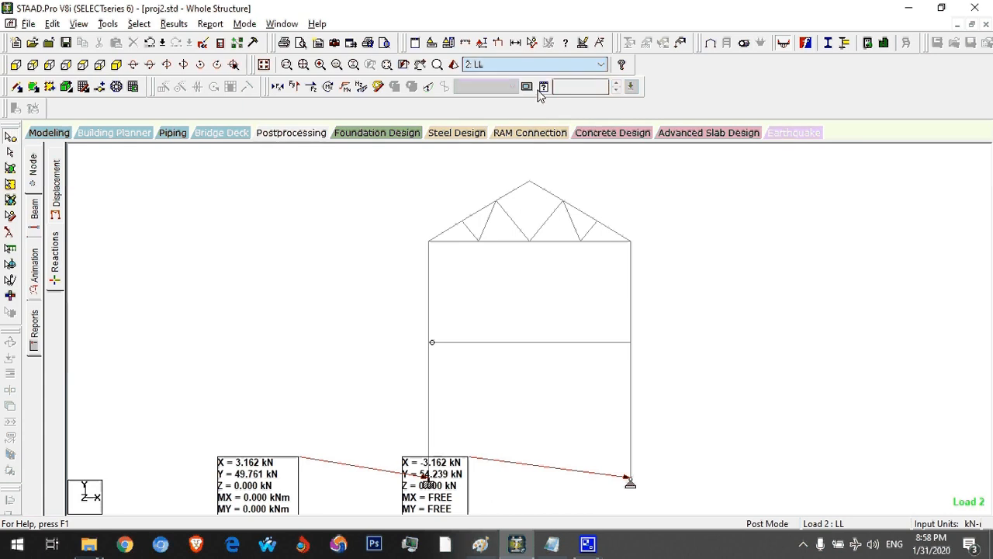
left_click(559, 65)
left_click(543, 73)
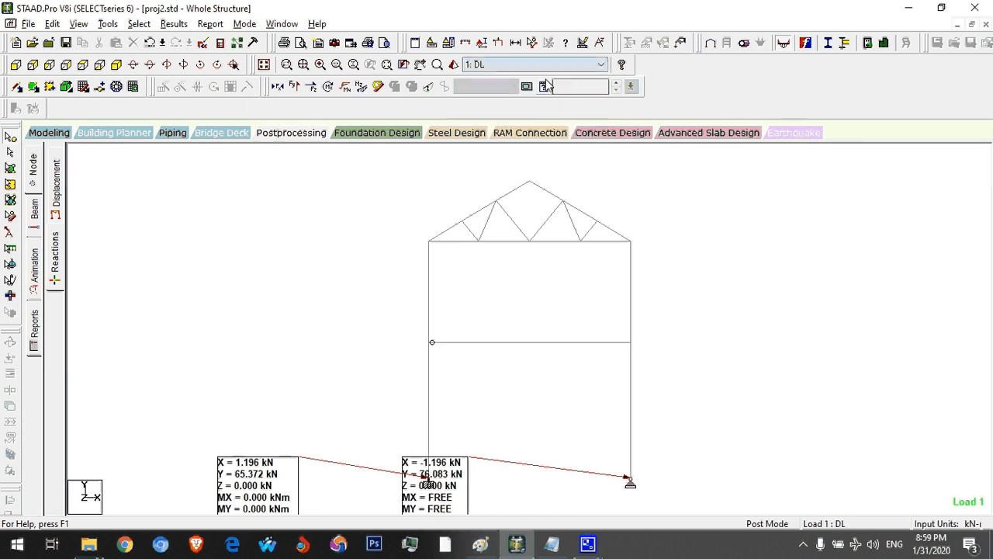
left_click(970, 26)
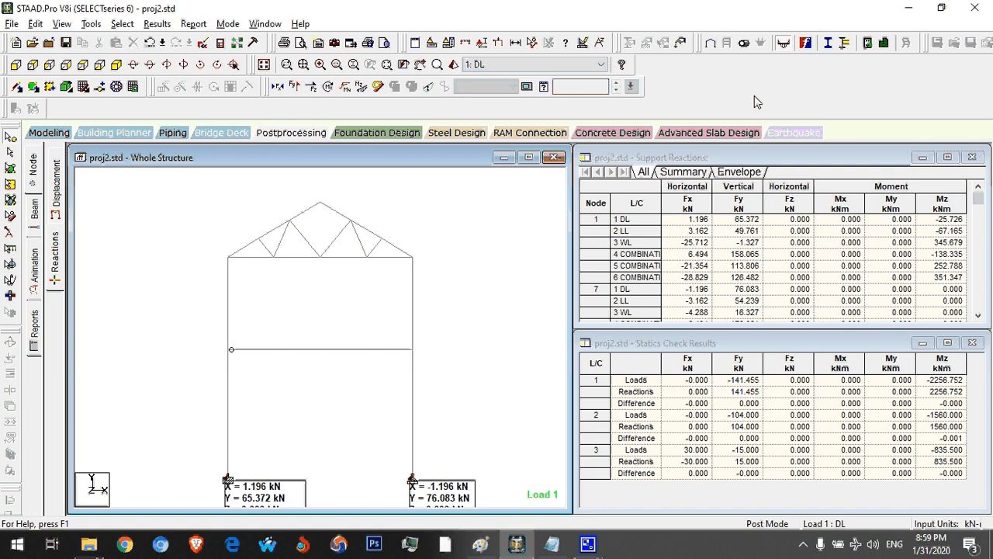
- Show the beam forces and examine the Shear-Y and Bending-Z diagrams of the middle segment of the mid-height beam under DL
left_click(37, 217)
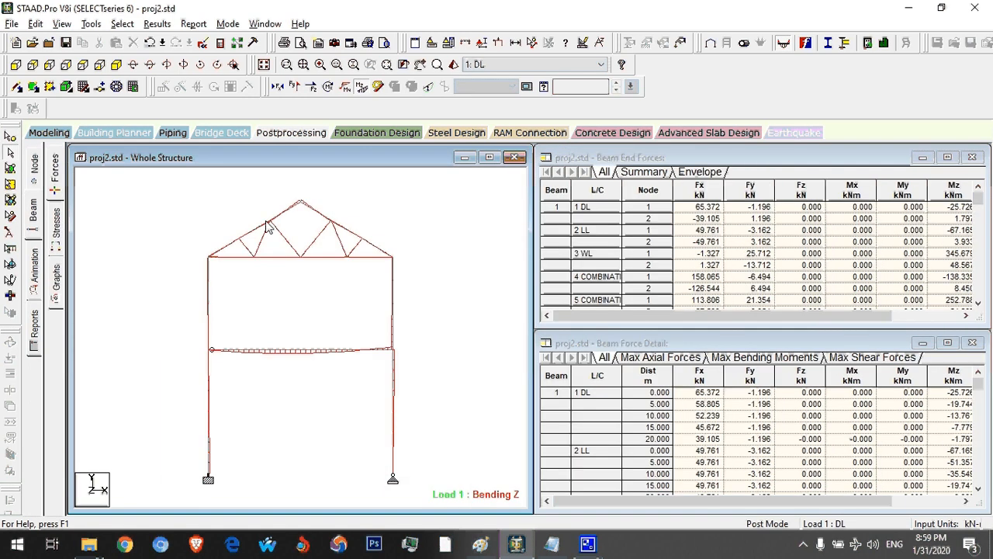
double_click(317, 352)
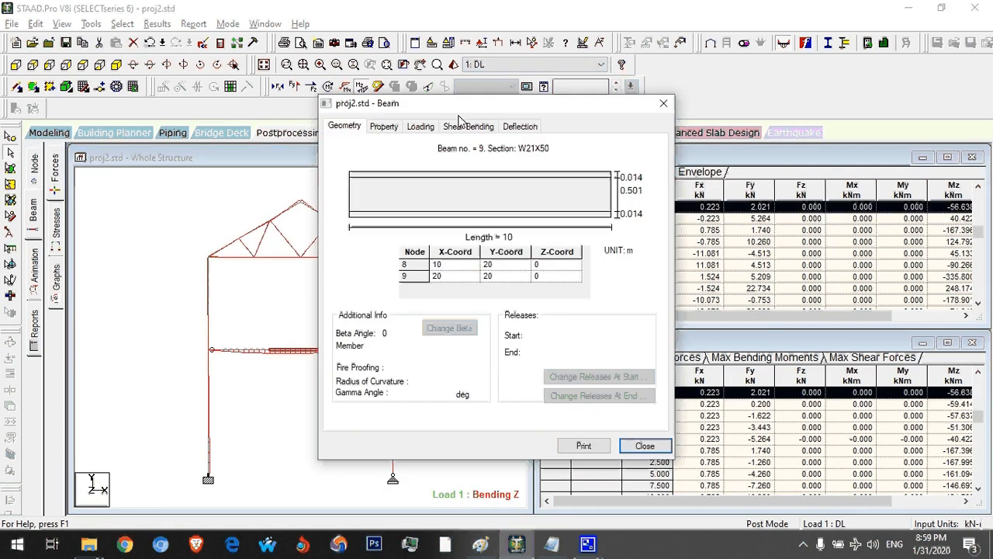
left_click(469, 127)
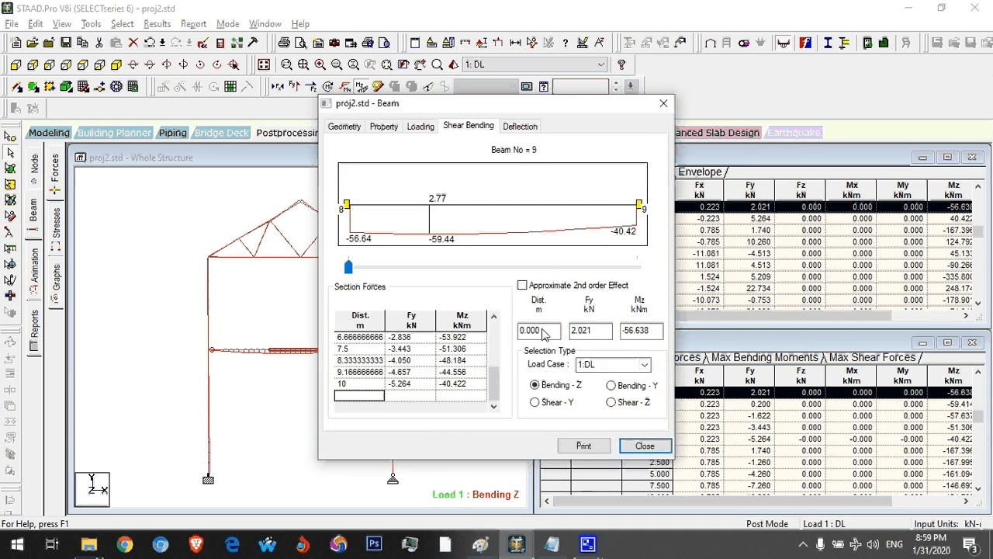
left_click(556, 403)
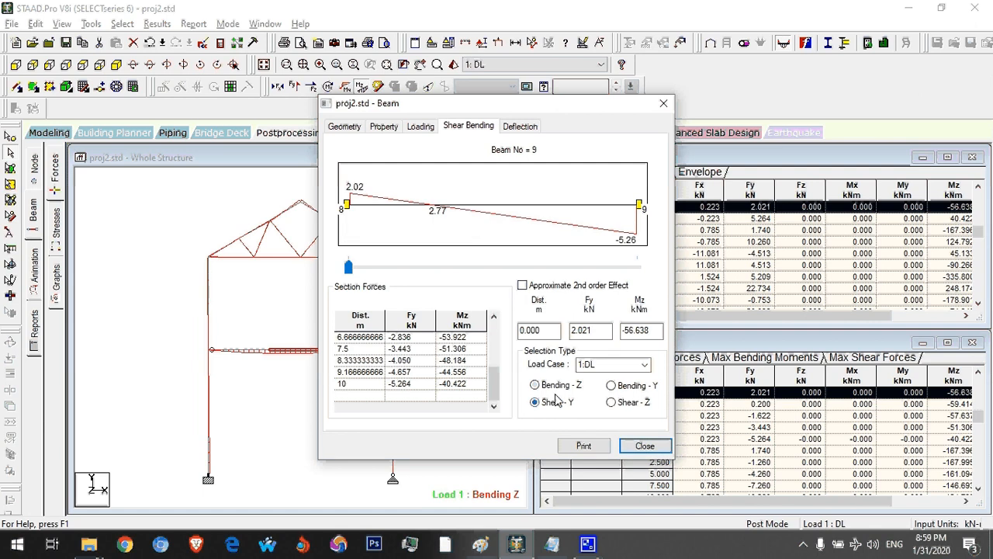
left_click(547, 385)
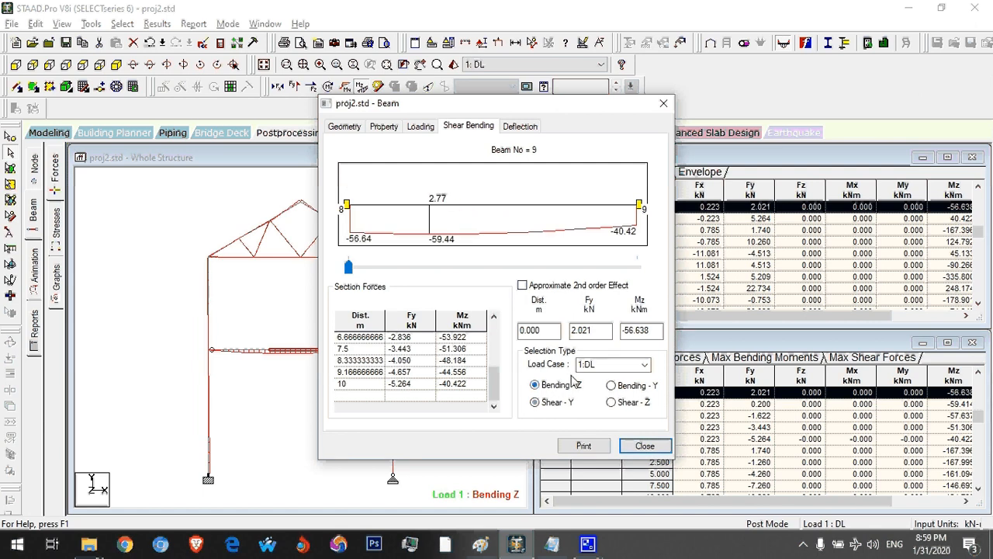
- Examine the beam's Bending-Z diagram for LL, WL and combination load case 5, and read the section forces at 4.610 m
left_click(644, 364)
left_click(635, 388)
left_click(644, 373)
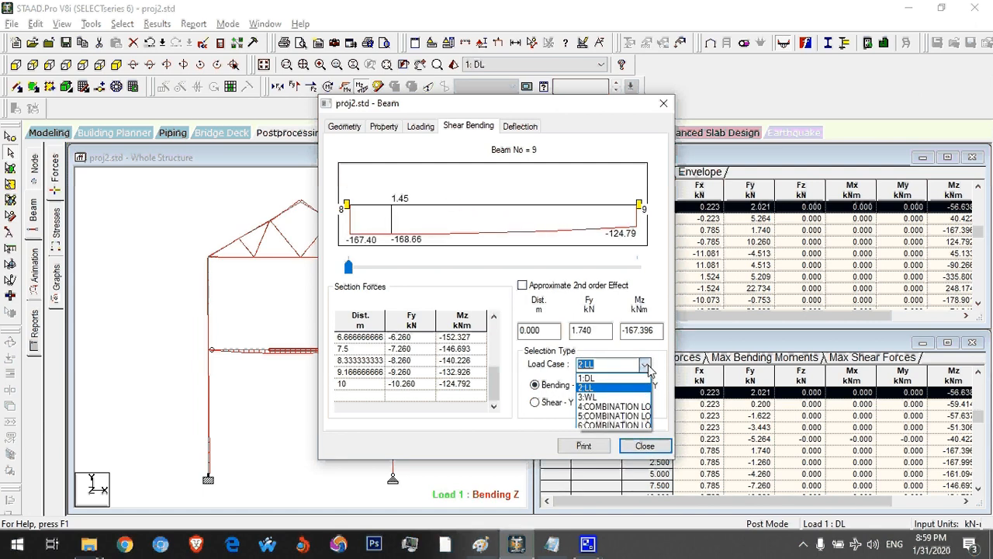
left_click(635, 399)
left_click(650, 369)
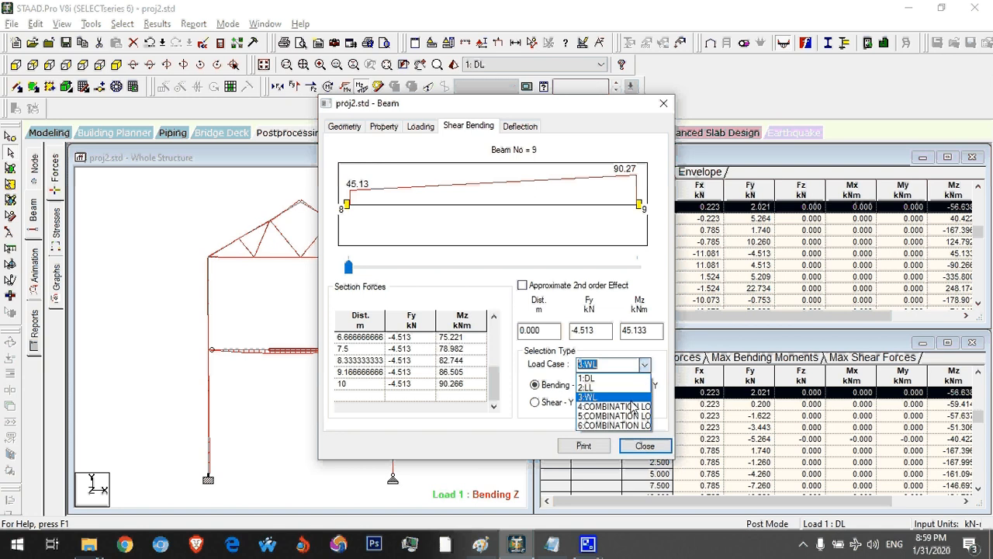
left_click(632, 422)
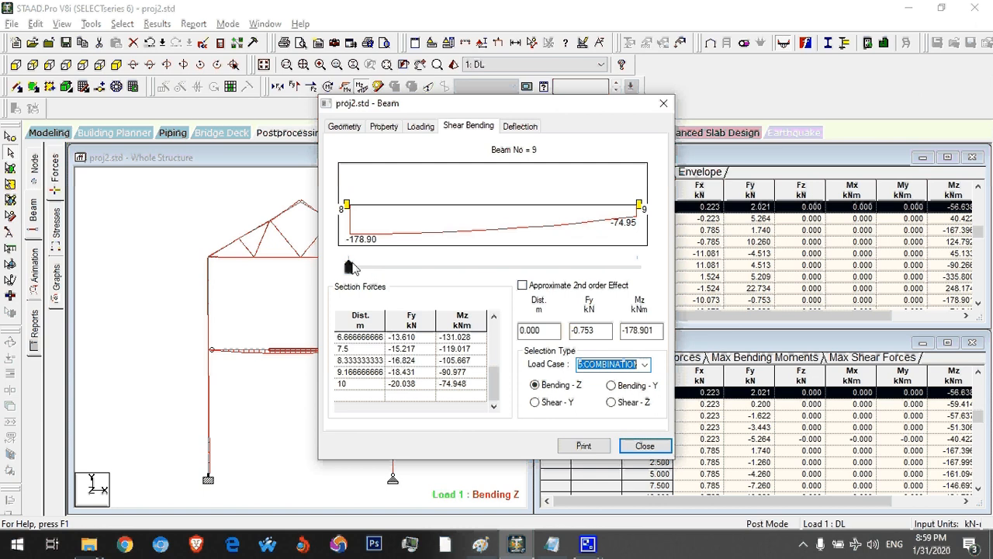
left_click_drag(348, 267, 482, 267)
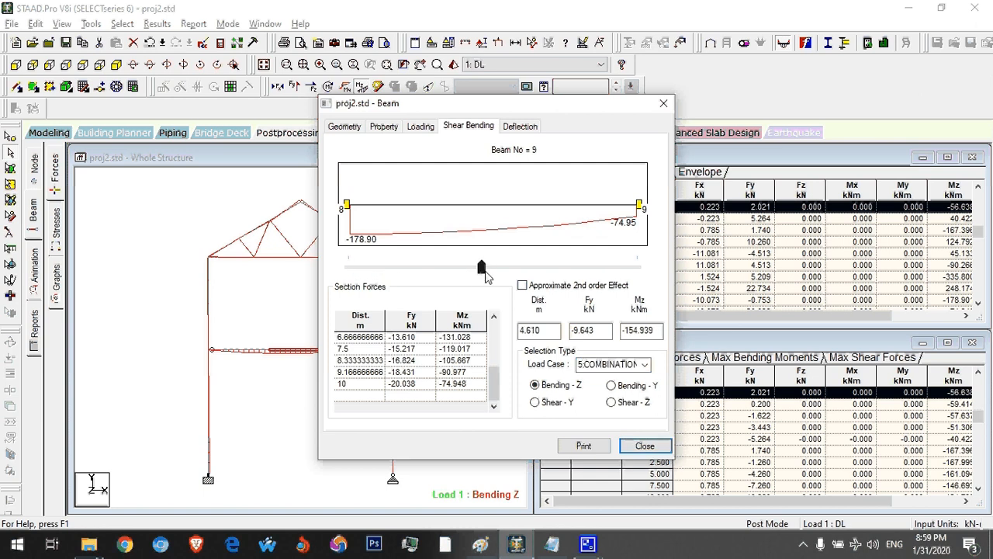
- Examine the beam's global deflection in X for LL, combination load case 4 and WL, and compare Y with X under WL
left_click(525, 128)
left_click(620, 347)
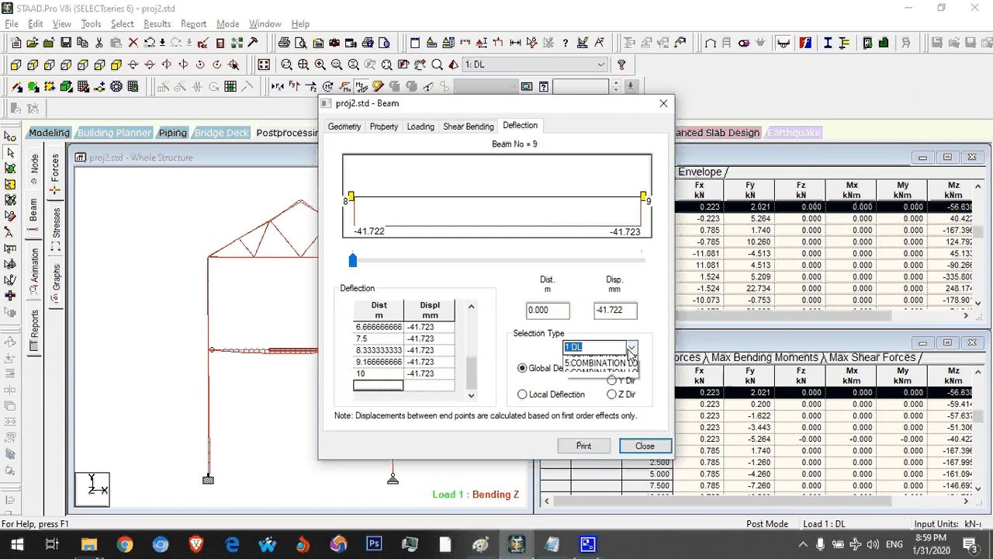
left_click(618, 371)
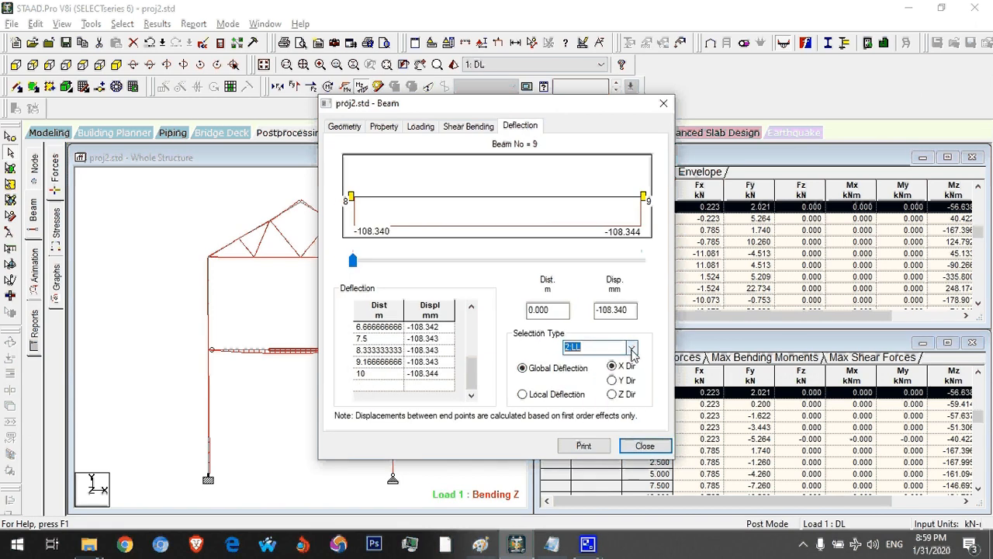
left_click(631, 346)
left_click(618, 390)
left_click(631, 347)
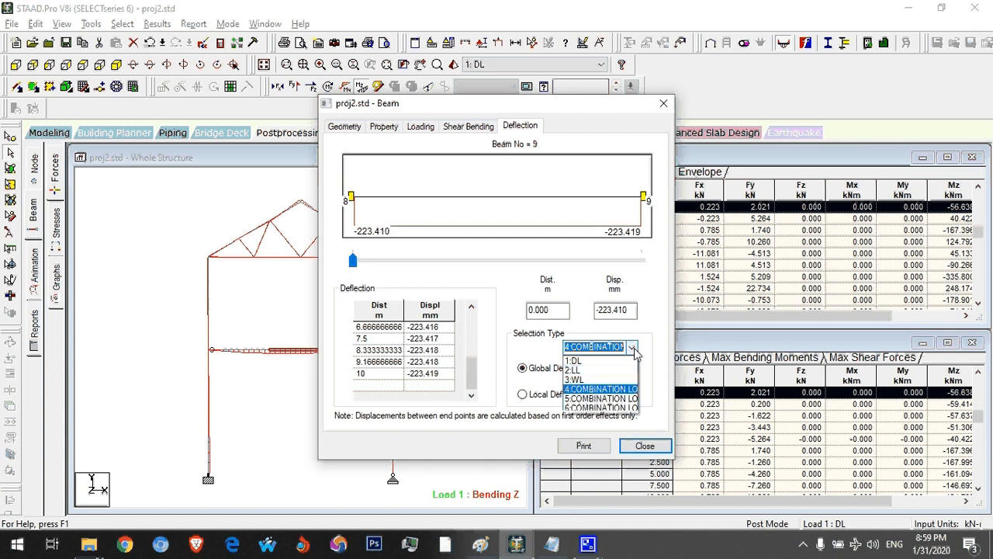
left_click(621, 379)
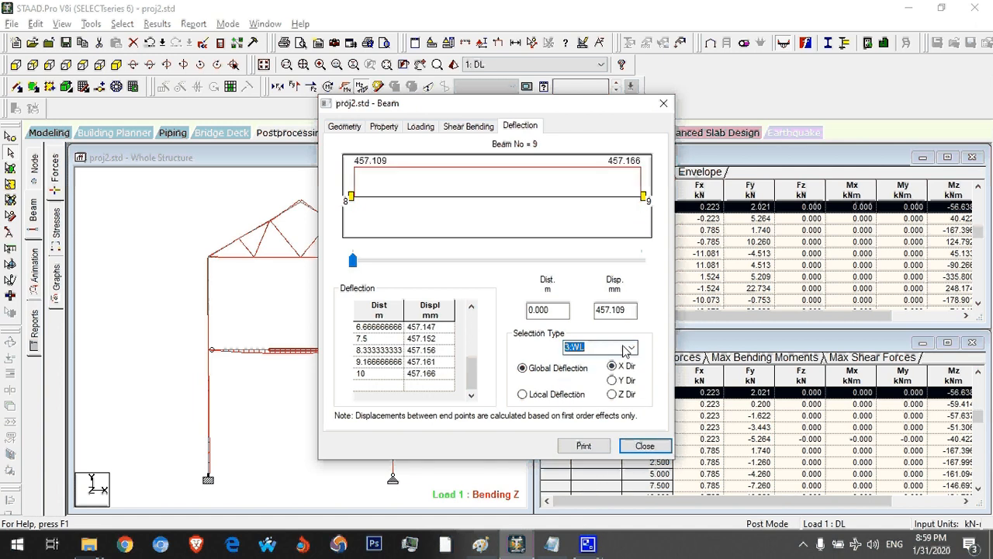
left_click(613, 380)
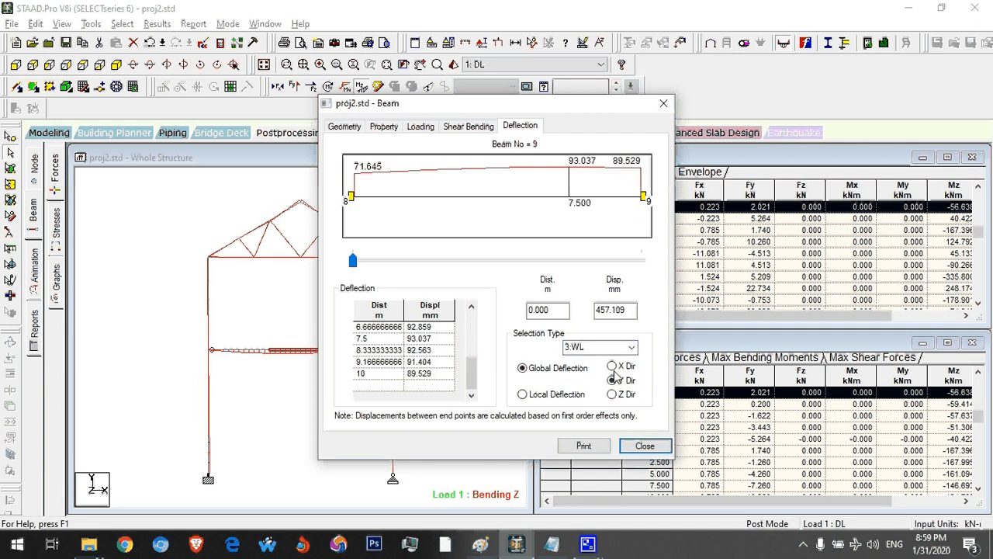
left_click(613, 366)
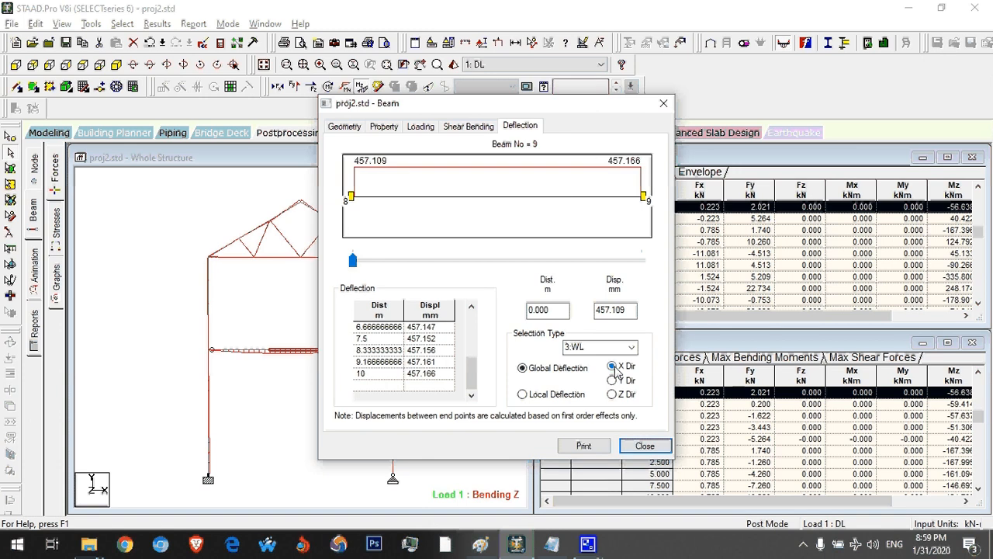
- Close the beam's result details and return to Modeling mode
left_click(645, 446)
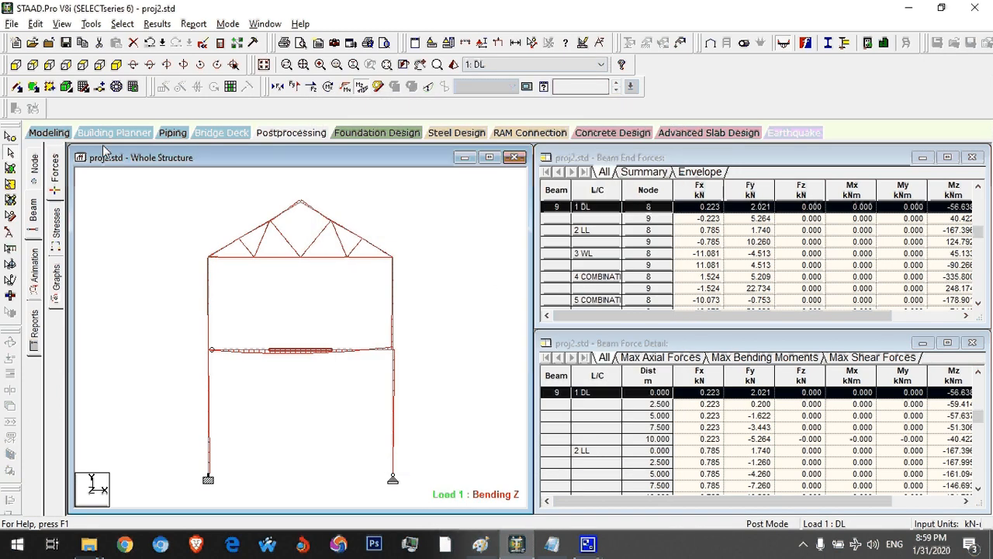
left_click(49, 132)
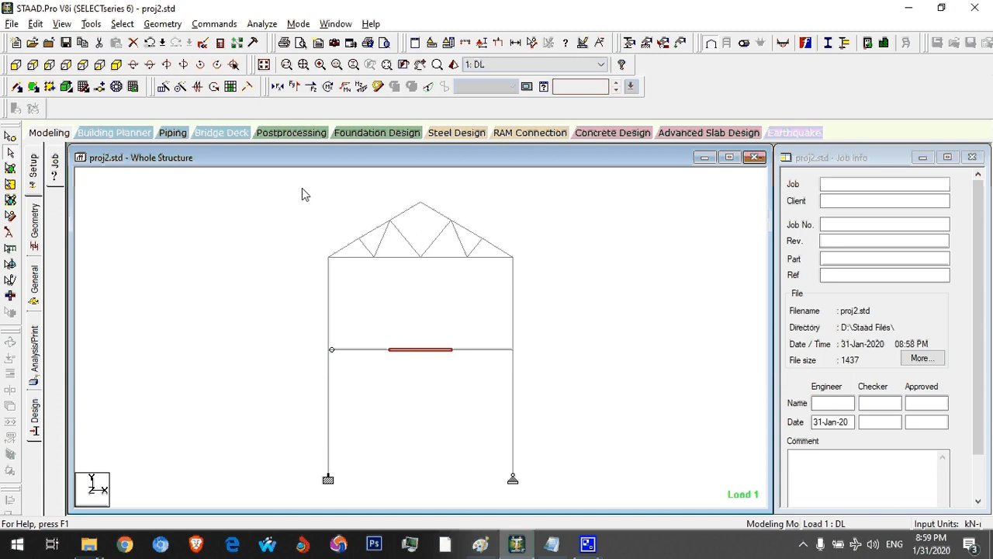